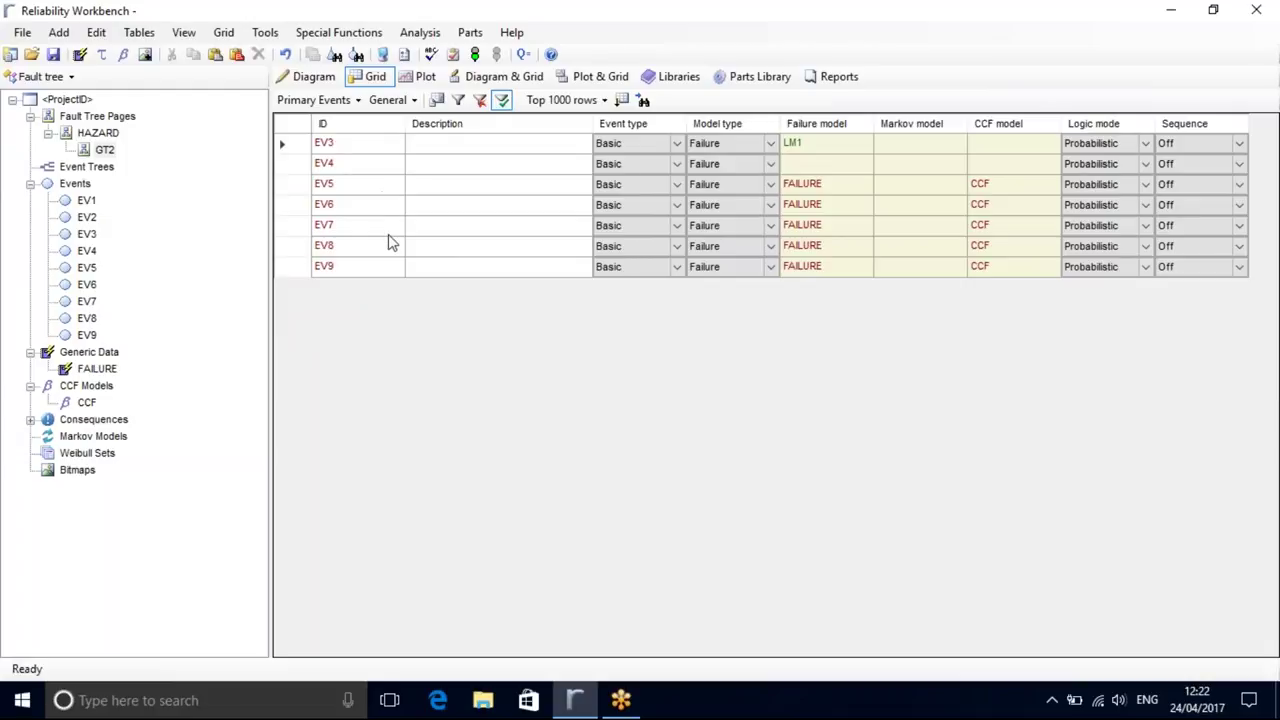
# - Compare the primary events listed for GT2 and HAZARD with filtering by tree selection turned on and off
pyautogui.click(101, 150)
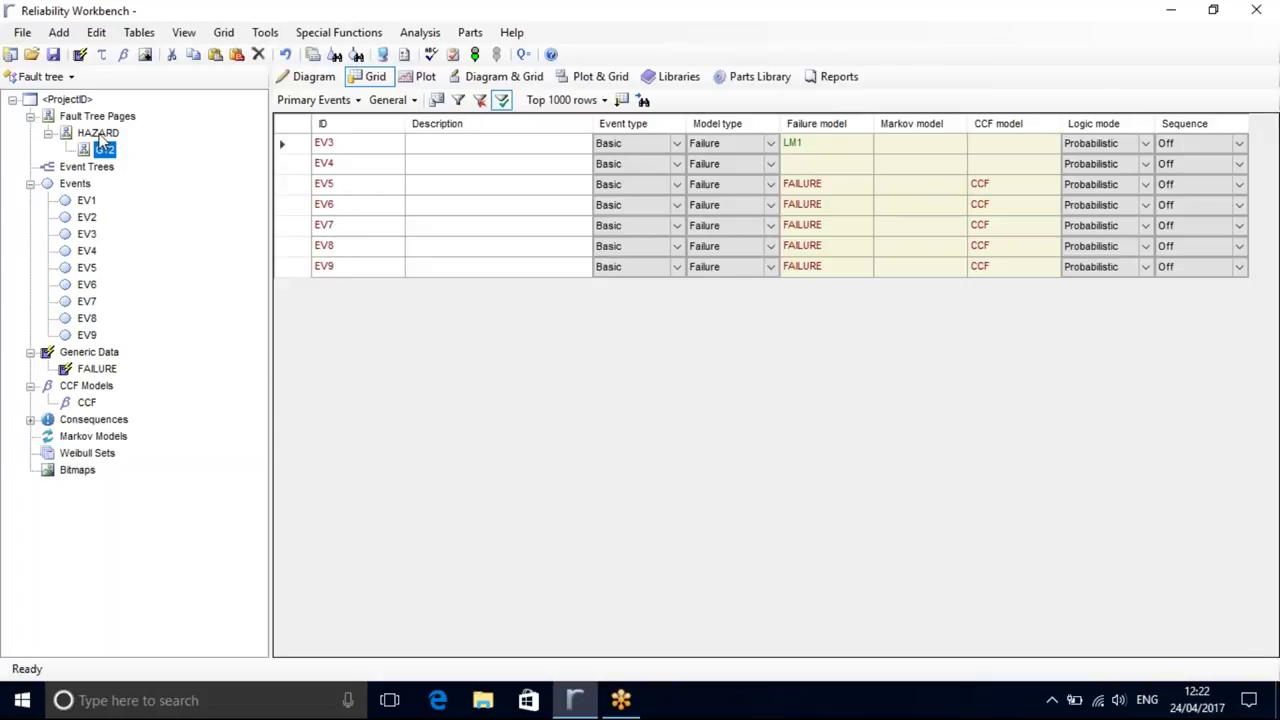
pyautogui.click(98, 134)
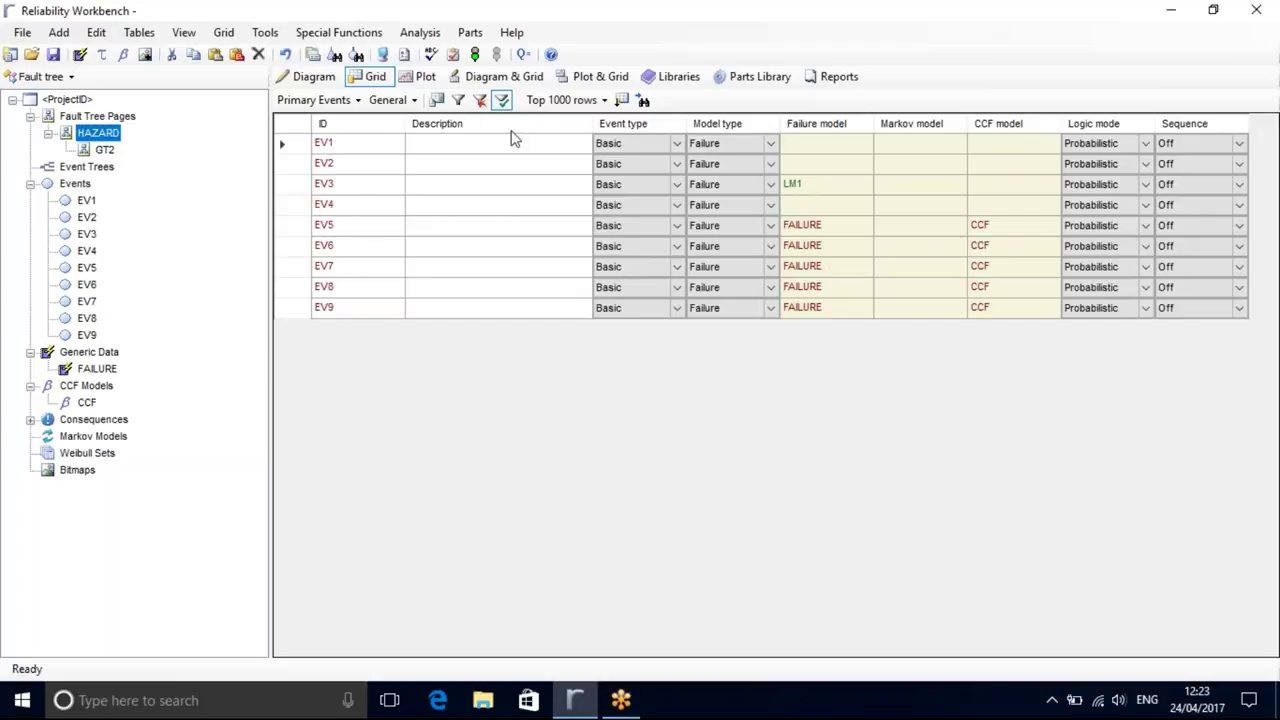
pyautogui.click(503, 102)
pyautogui.click(102, 149)
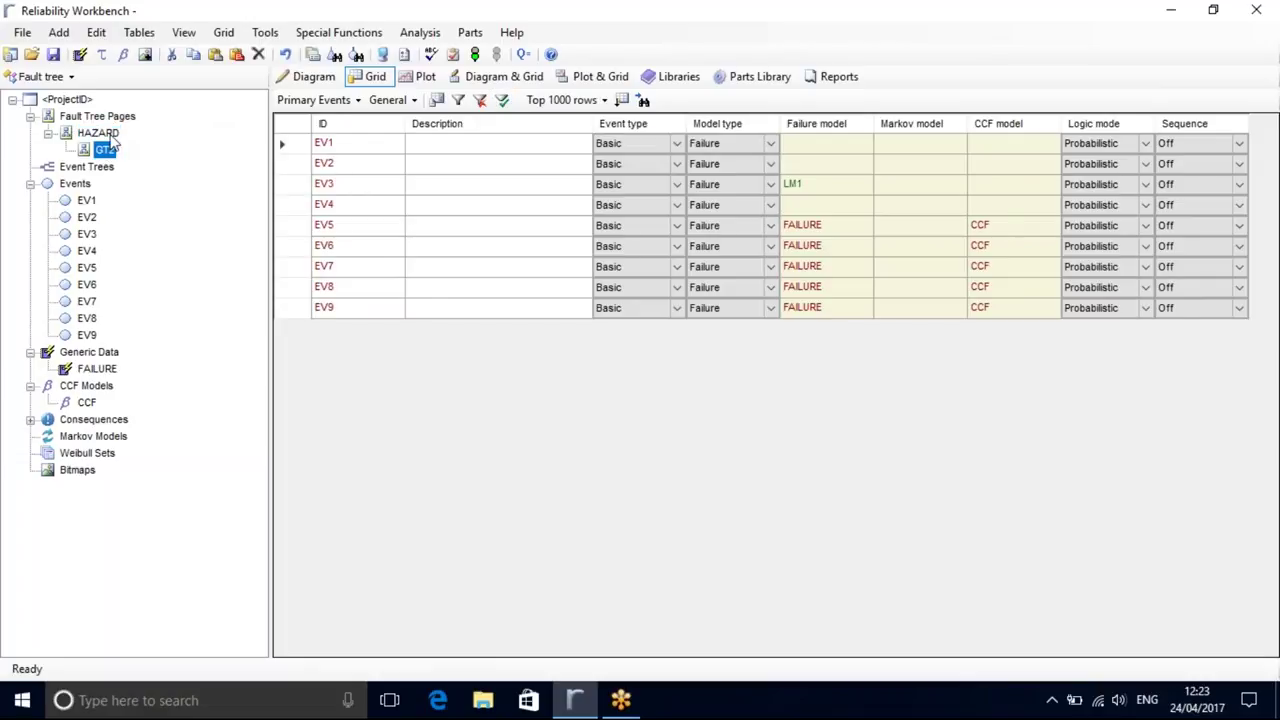
pyautogui.click(100, 133)
# - Turn filtering by tree selection back on and view the primary events for the GT2 and HAZARD pages
pyautogui.click(502, 100)
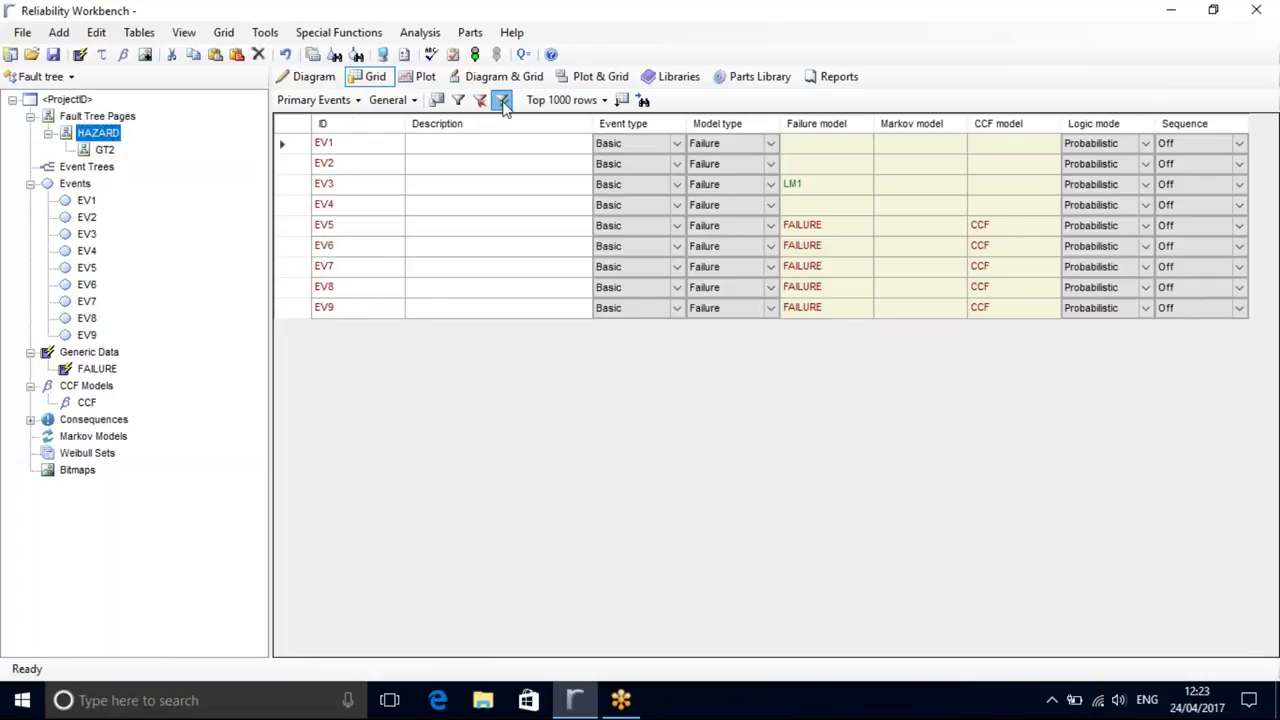
pyautogui.click(105, 150)
pyautogui.click(98, 134)
pyautogui.click(100, 148)
pyautogui.click(99, 134)
# - Review the filter, sort and column visibility options of the primary events grid layout, and close them without changes
pyautogui.click(458, 101)
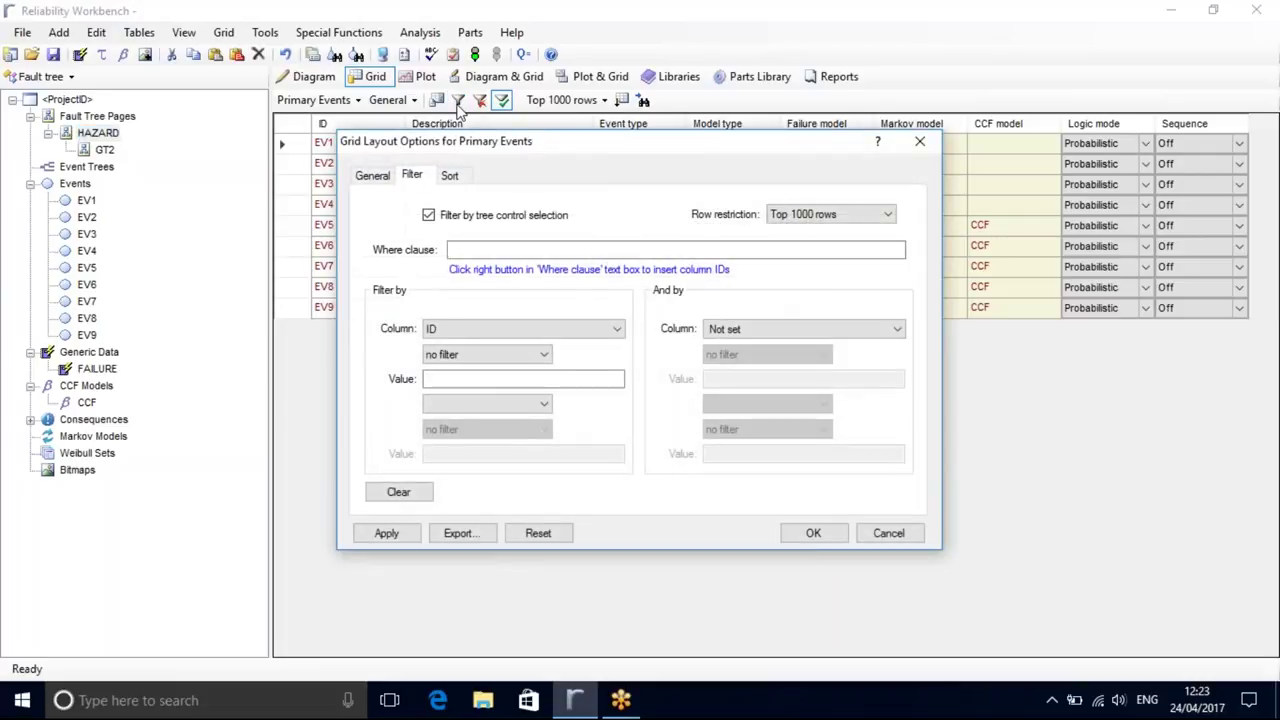
pyautogui.click(452, 175)
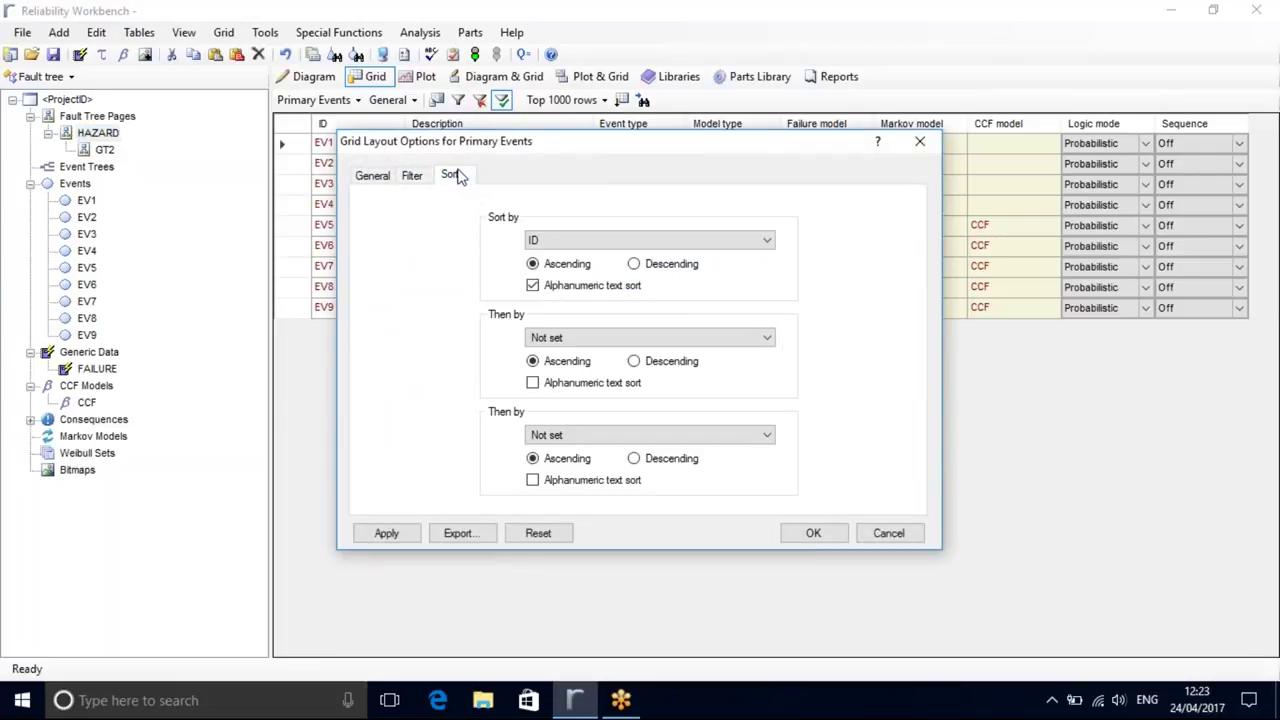
pyautogui.click(362, 182)
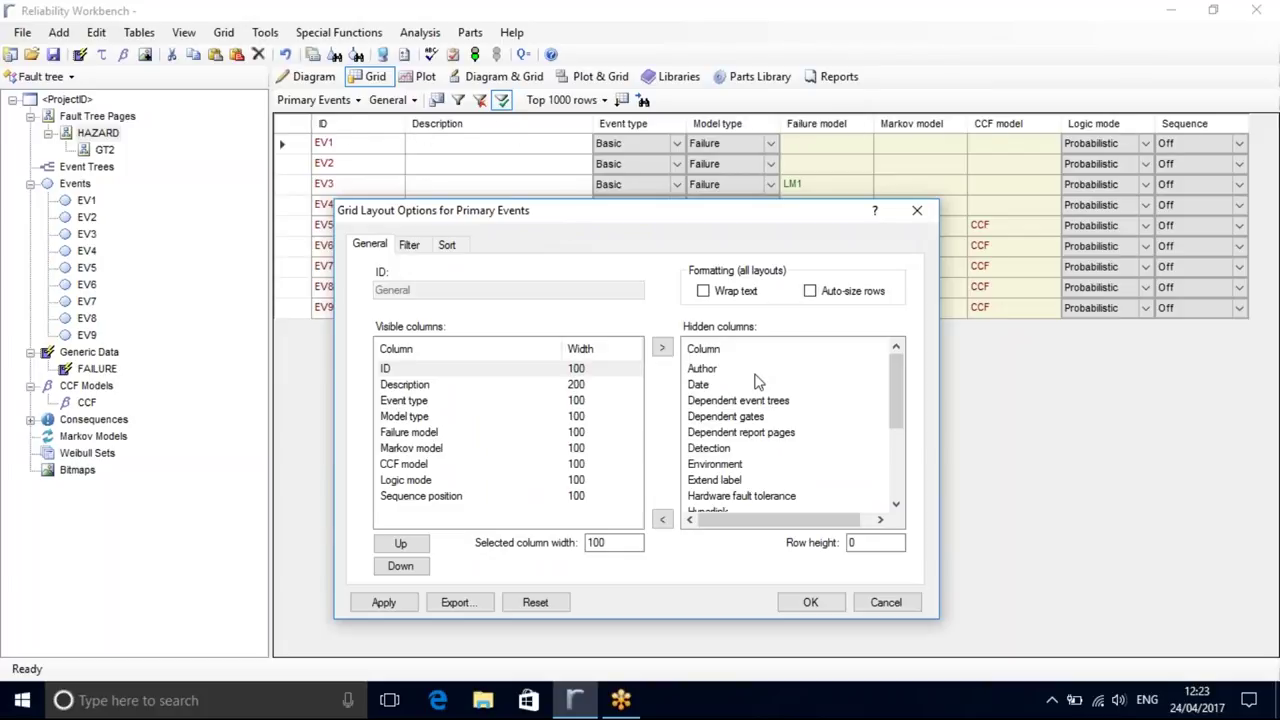
pyautogui.moveTo(908, 416)
pyautogui.mouseDown()
pyautogui.moveTo(908, 462)
pyautogui.moveTo(906, 400)
pyautogui.mouseUp()
pyautogui.click(916, 210)
pyautogui.click(776, 289)
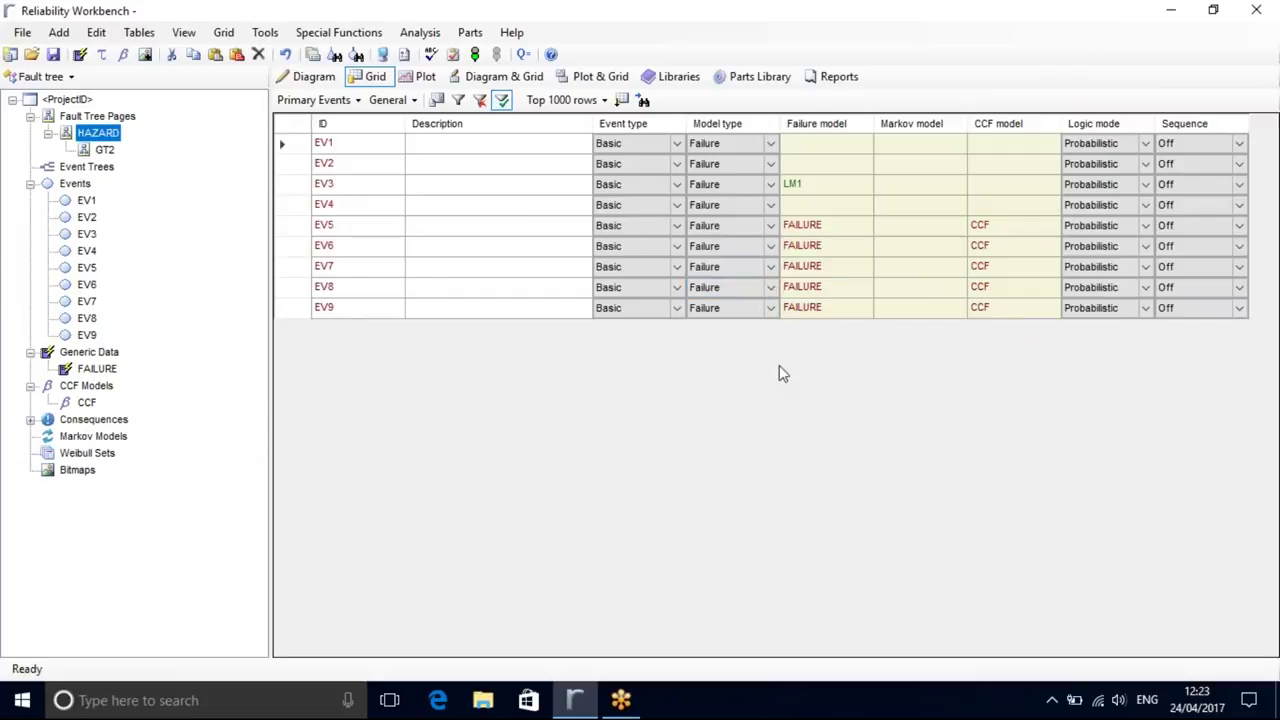
# - Return to the diagram view and open the FaultTreeCooling project, discarding the current project's changes
pyautogui.click(291, 80)
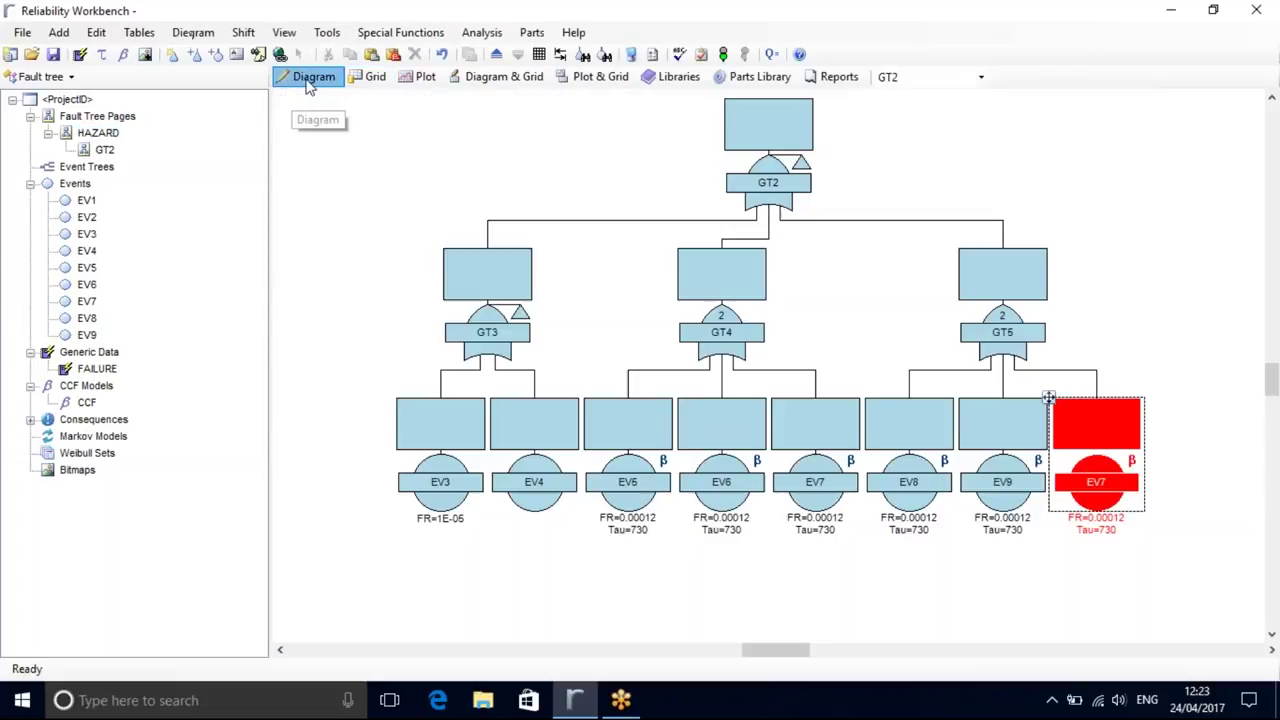
pyautogui.click(31, 54)
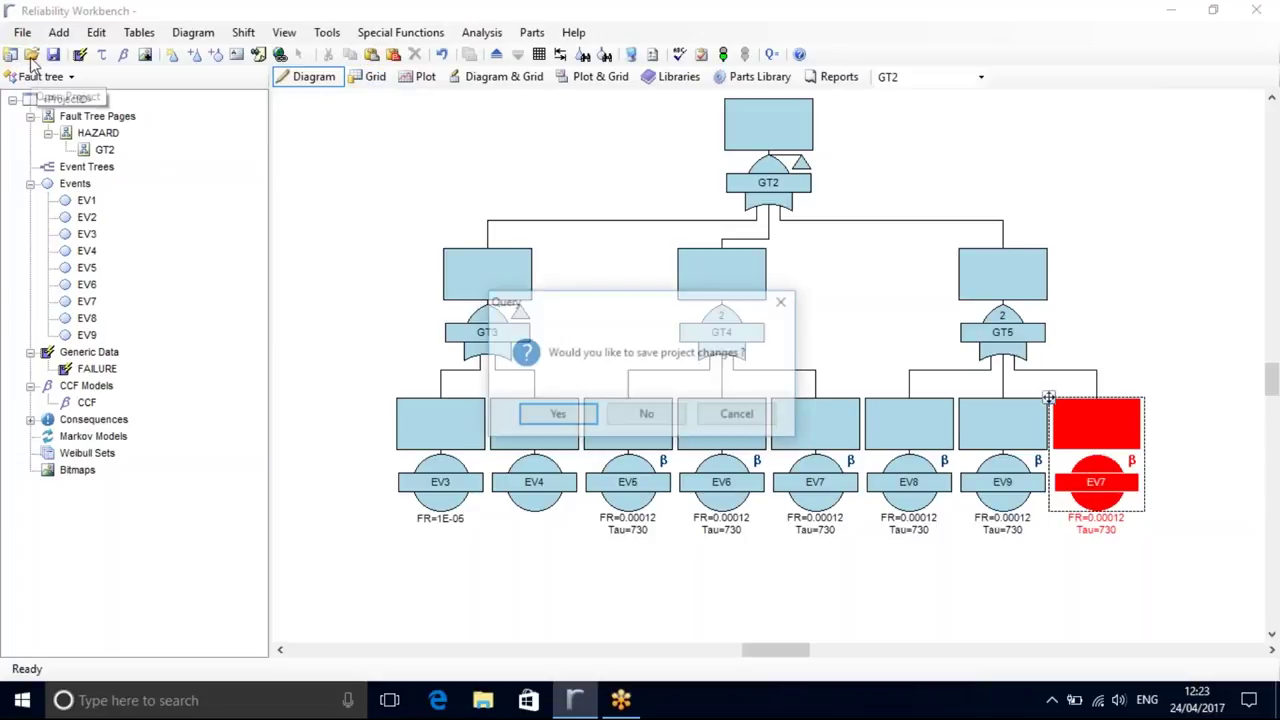
pyautogui.click(640, 418)
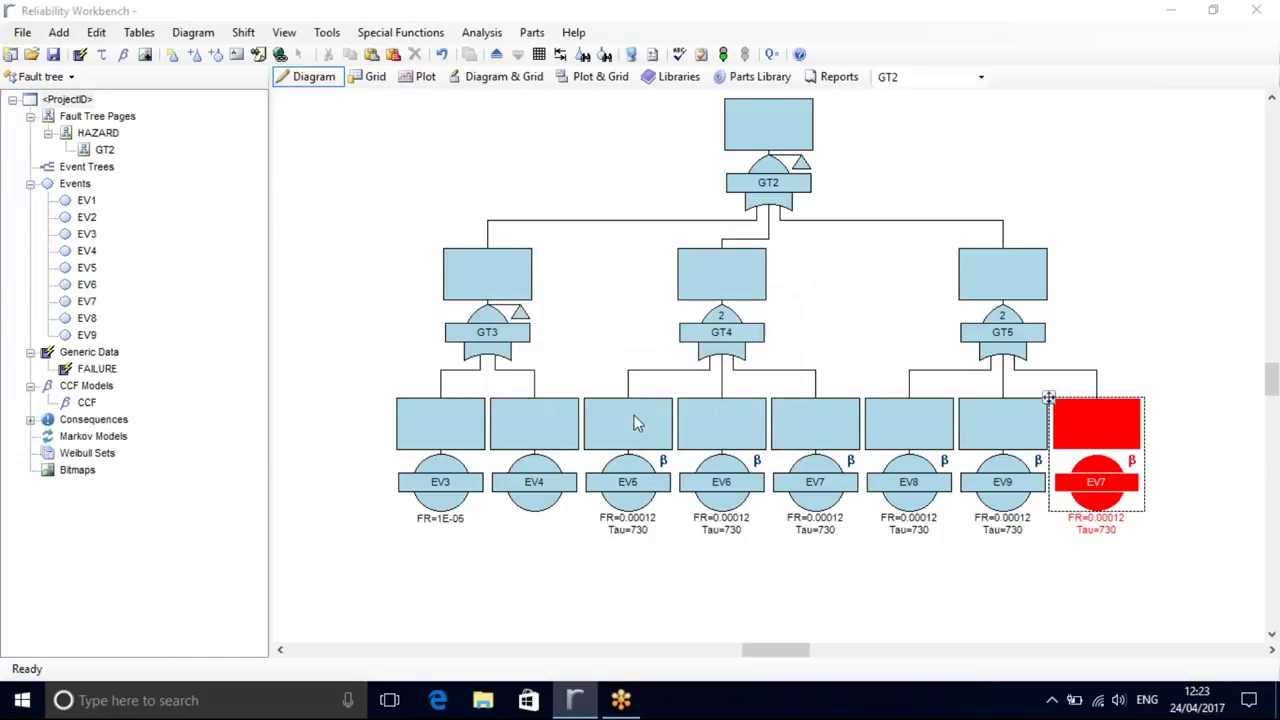
pyautogui.scroll(-1, 237, 210)
pyautogui.scroll(1, 237, 210)
pyautogui.click(237, 202)
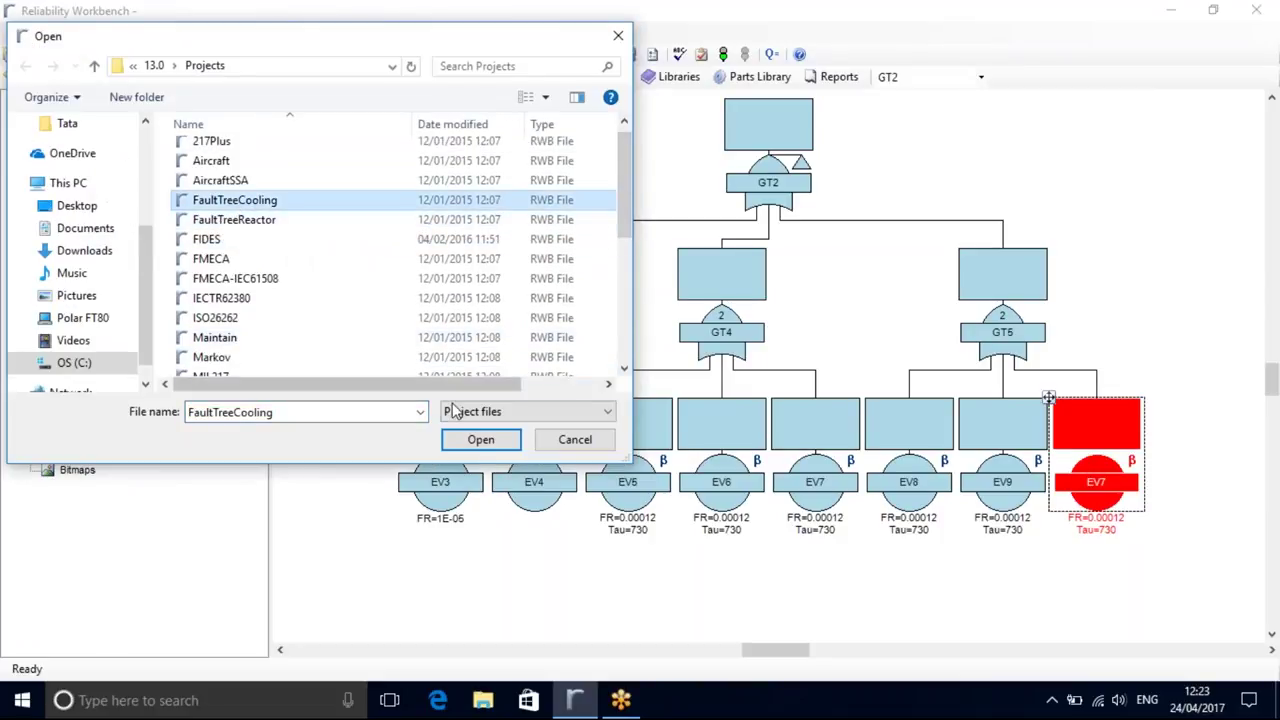
pyautogui.click(480, 439)
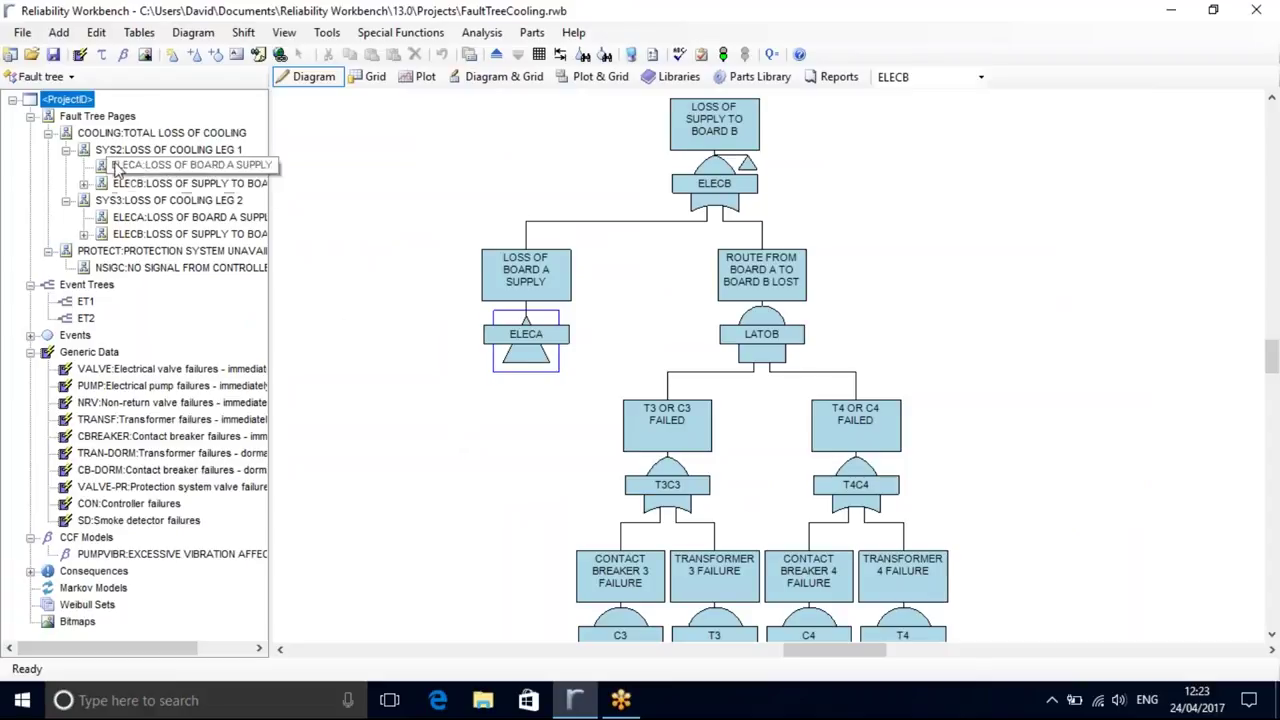
# - Examine the fault tree pages under COOLING, including SYS2, ELECA and ELECB, expanding both ELECB branches and returning to the COOLING page
pyautogui.click(84, 183)
pyautogui.click(90, 136)
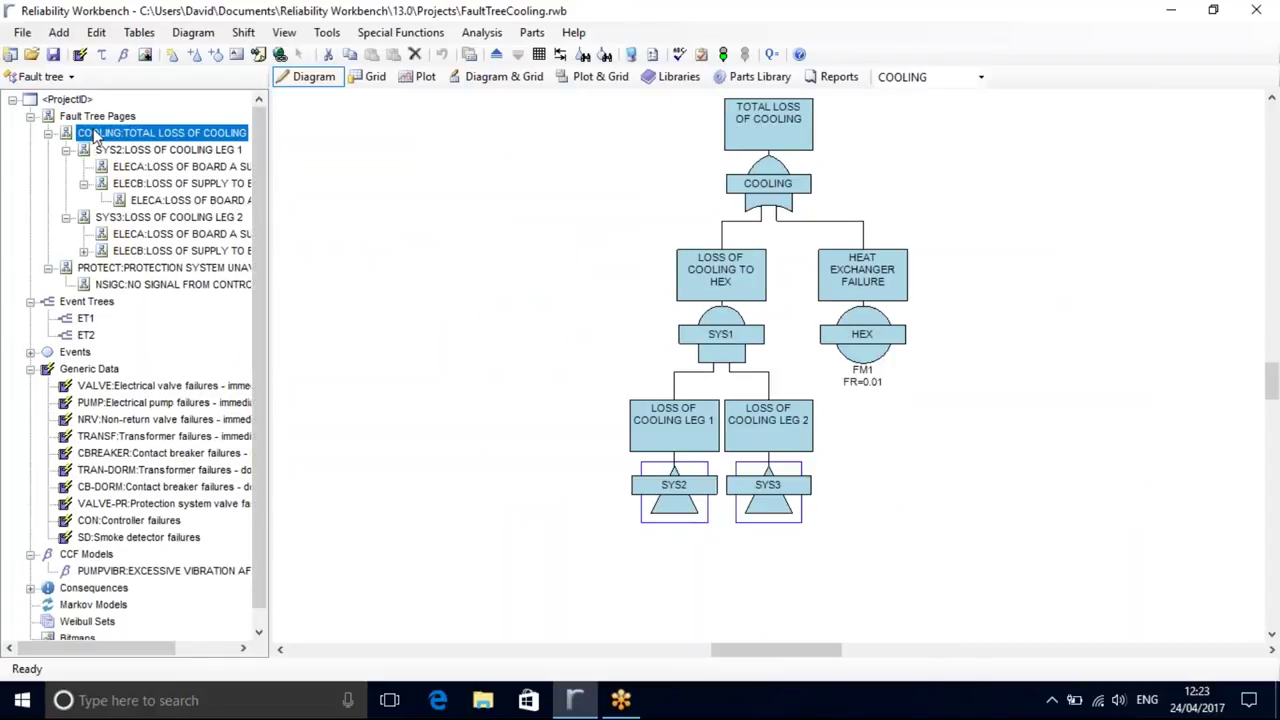
pyautogui.click(103, 151)
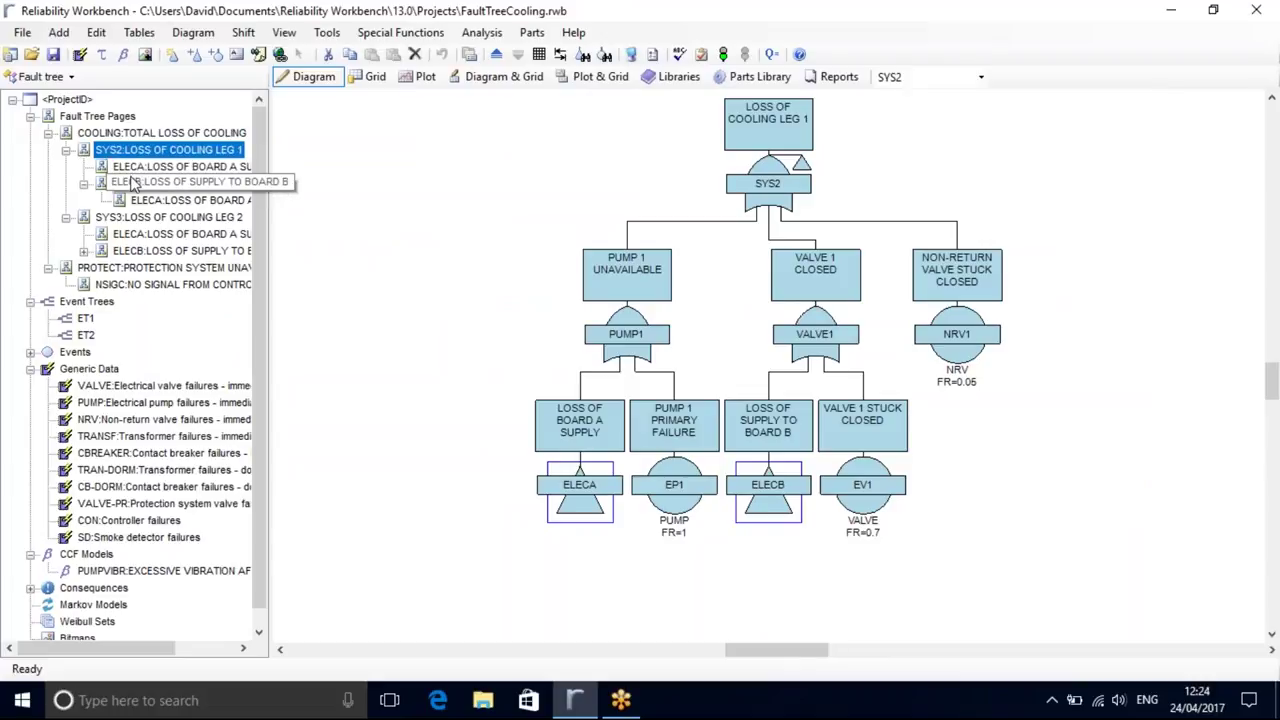
pyautogui.click(136, 183)
pyautogui.click(140, 200)
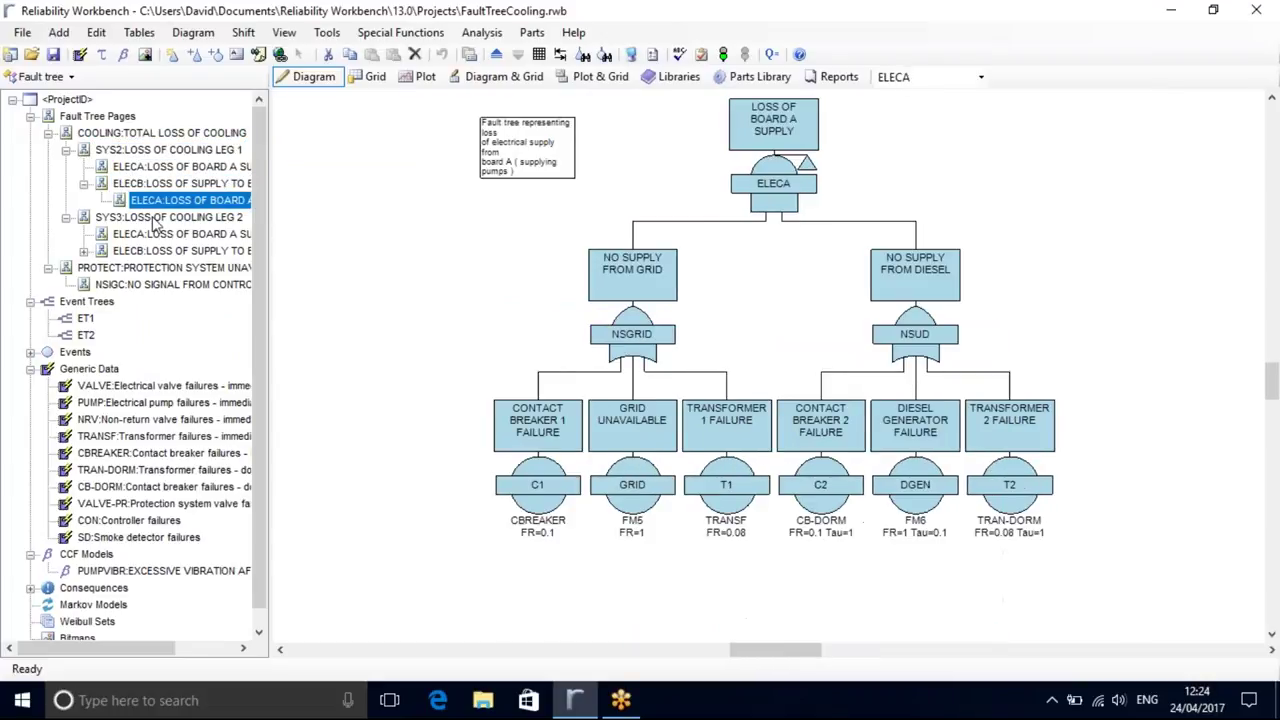
pyautogui.click(155, 233)
pyautogui.click(160, 250)
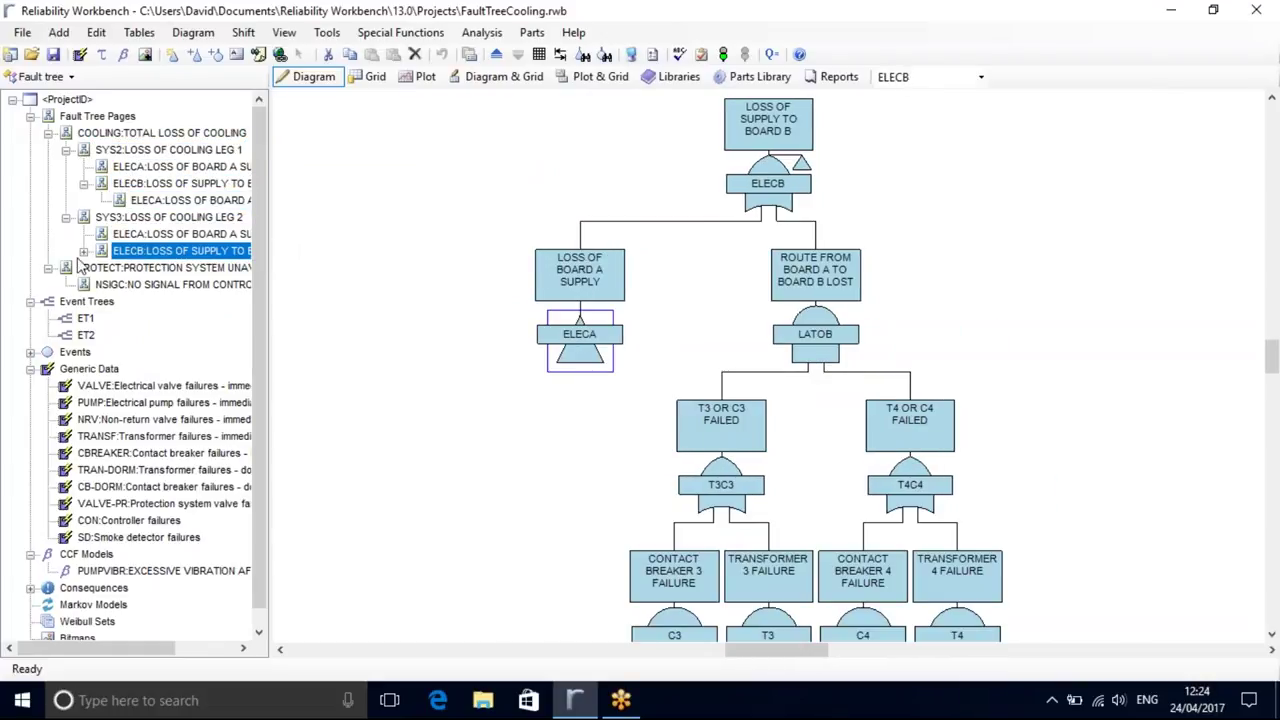
pyautogui.click(84, 251)
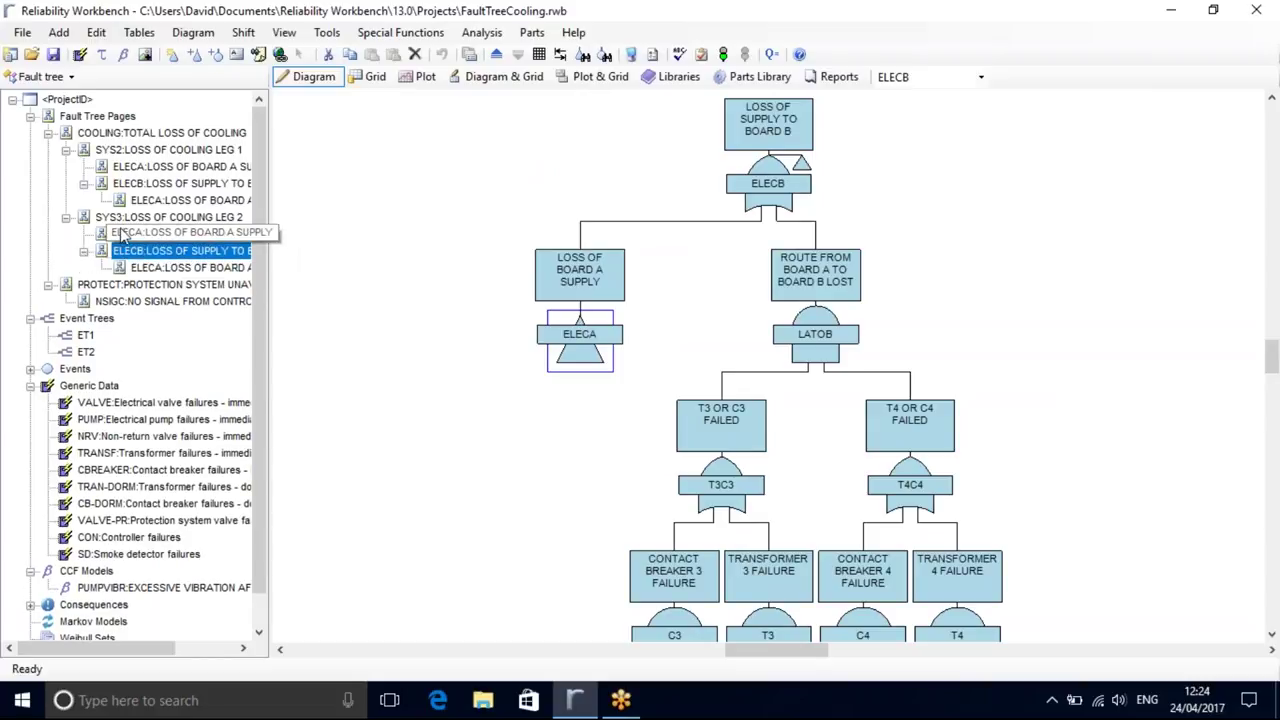
pyautogui.click(127, 134)
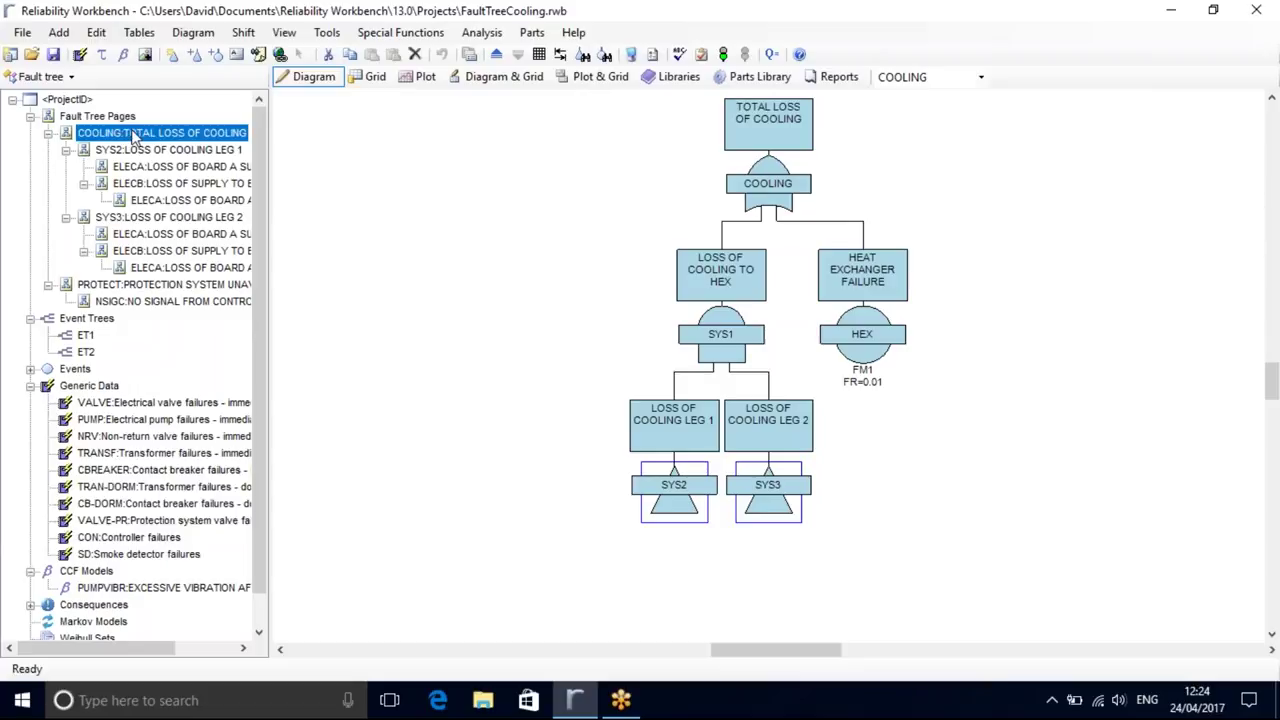
# - Open the project options and review the calculation settings, including the system lifetime
pyautogui.click(340, 36)
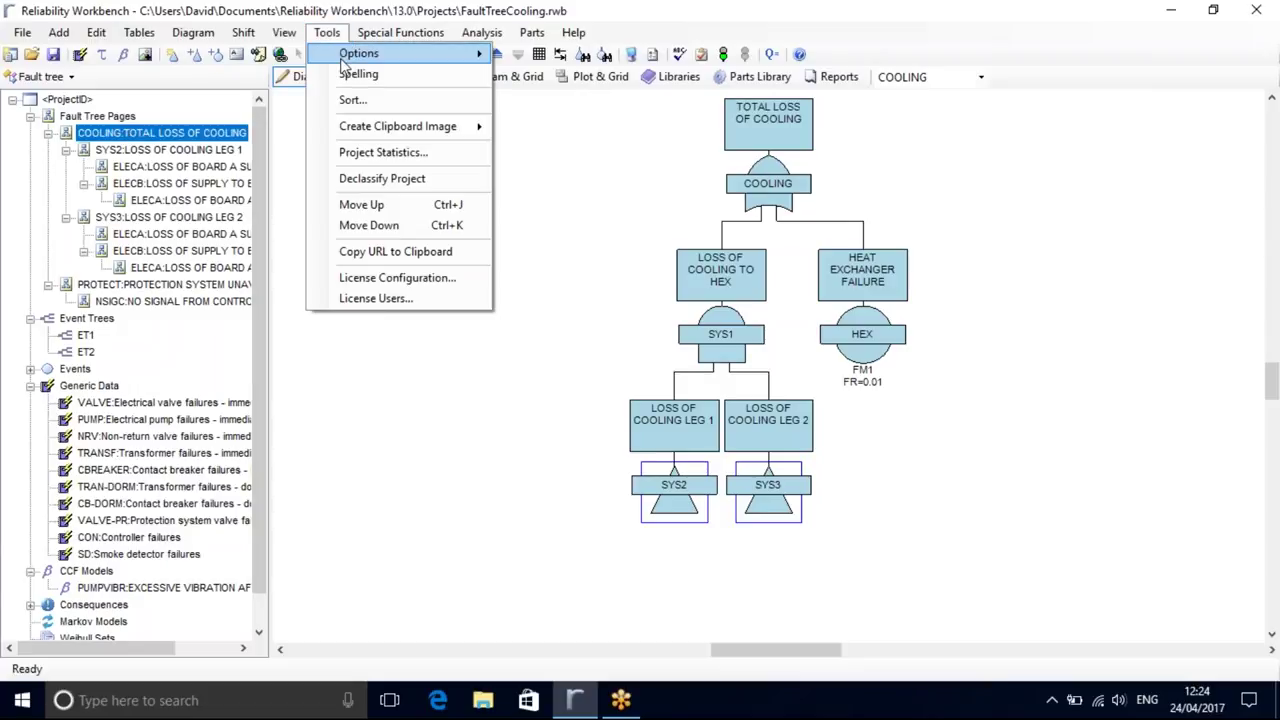
pyautogui.moveTo(348, 56)
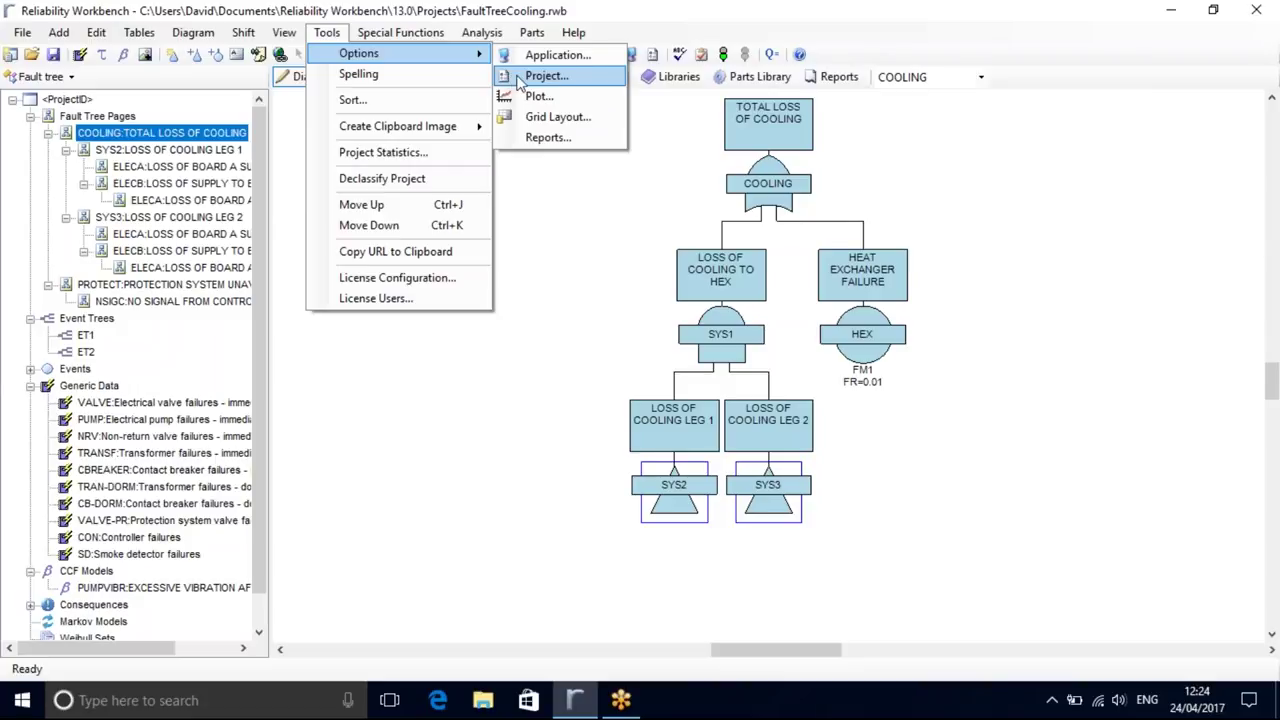
pyautogui.click(653, 57)
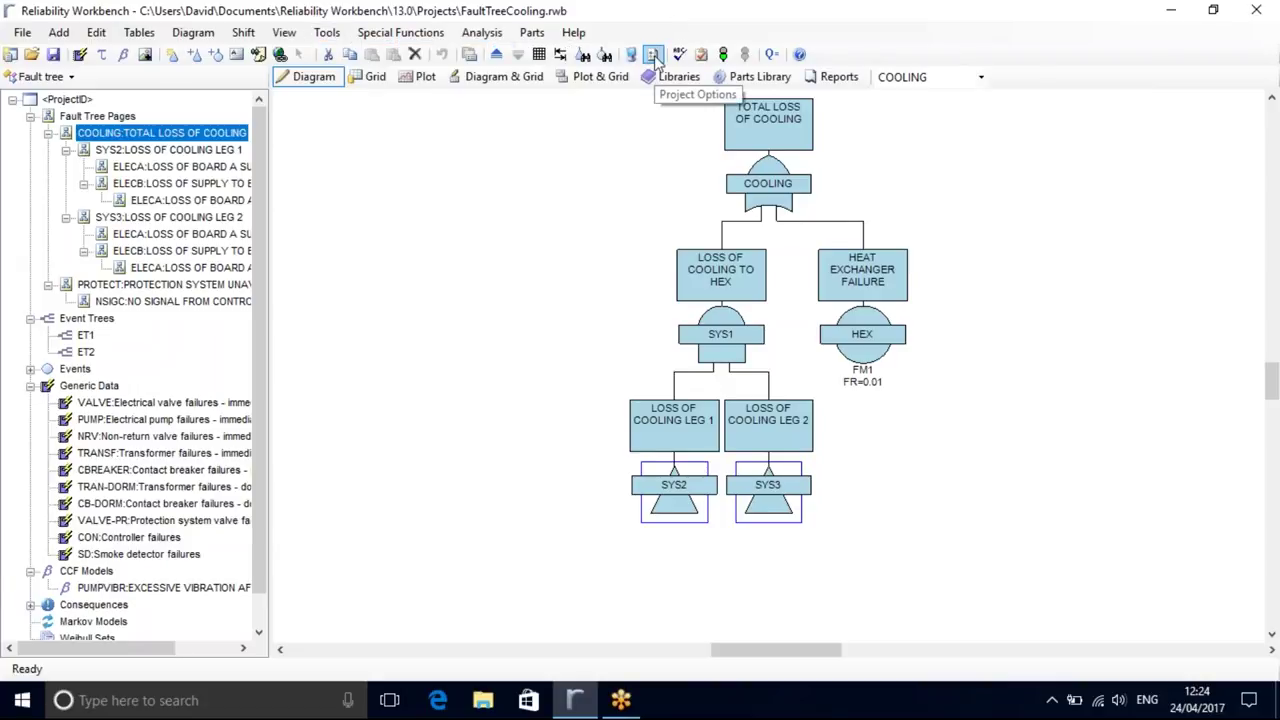
pyautogui.click(653, 55)
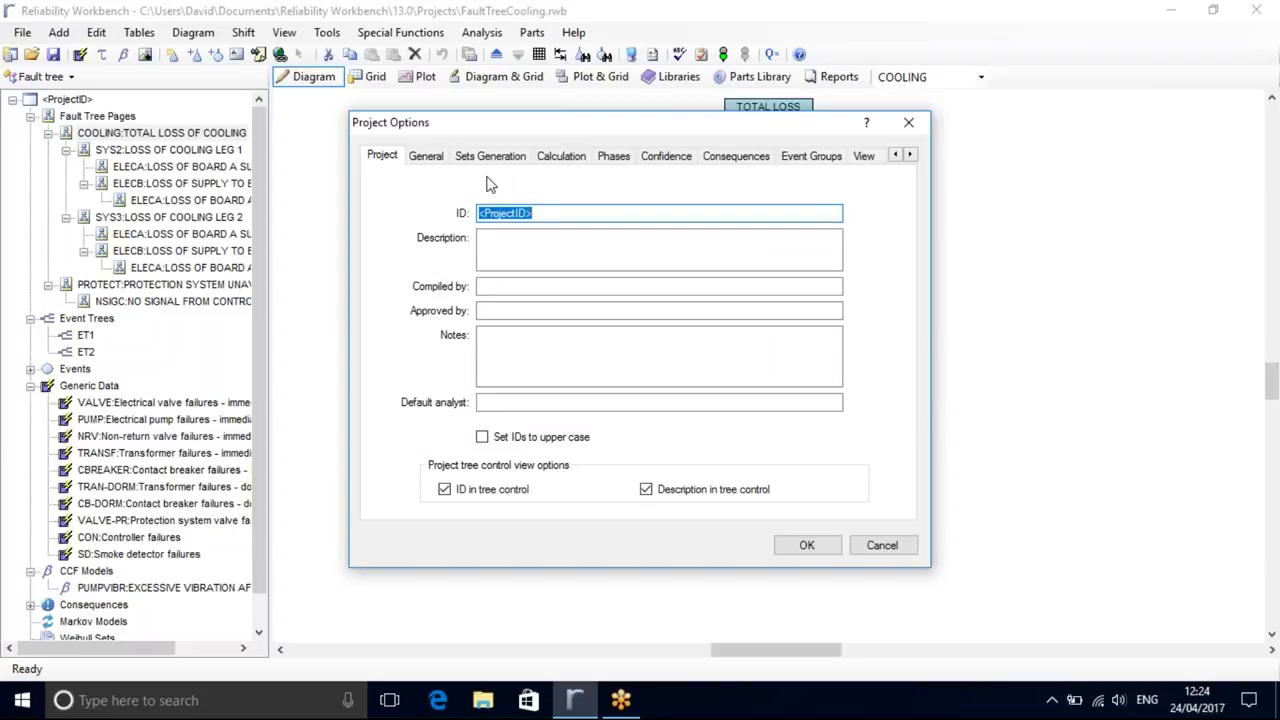
pyautogui.click(561, 157)
pyautogui.click(531, 233)
pyautogui.doubleClick(531, 233)
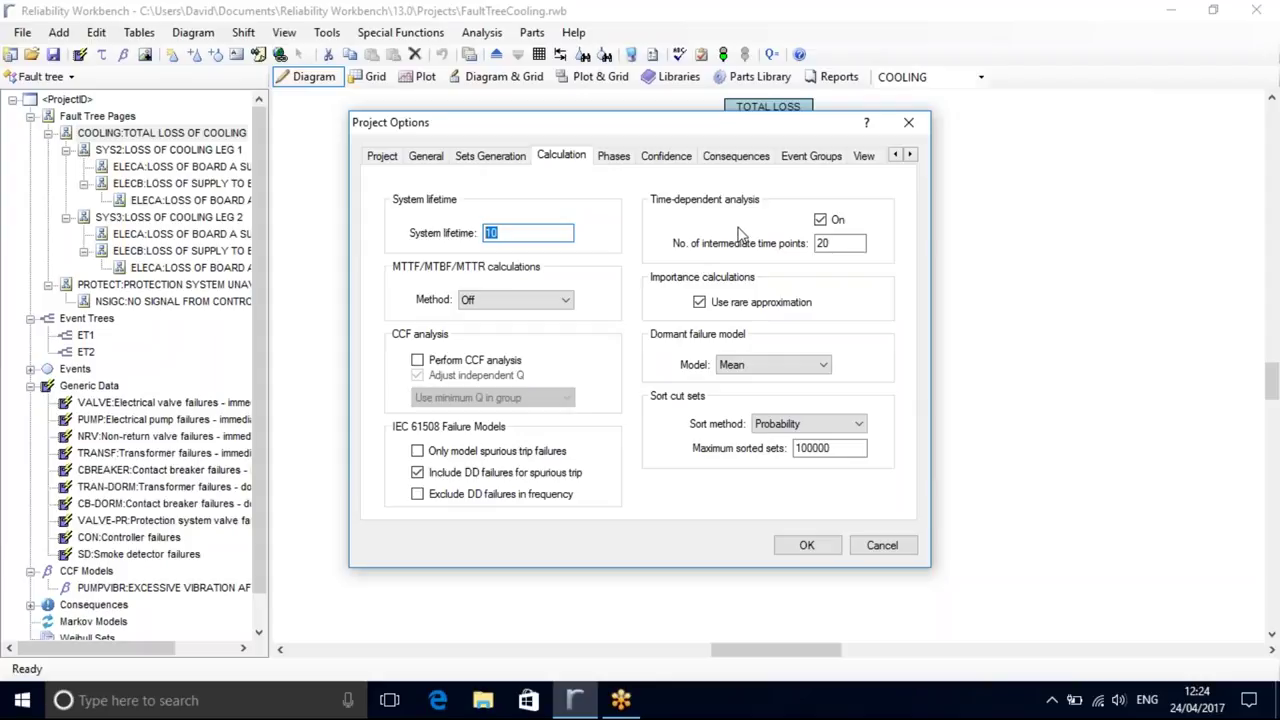
# - Review the custom approximation options for sets generation with their help page, and accept the project options unchanged
pyautogui.click(470, 160)
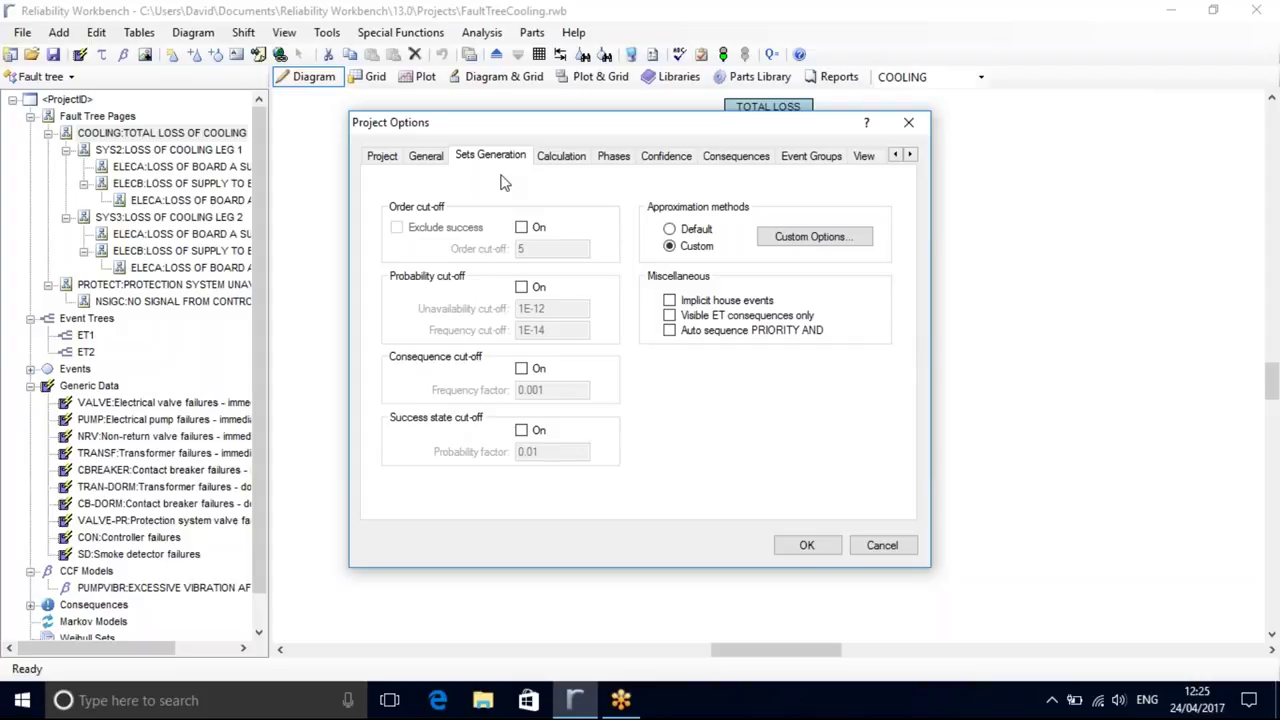
pyautogui.click(812, 237)
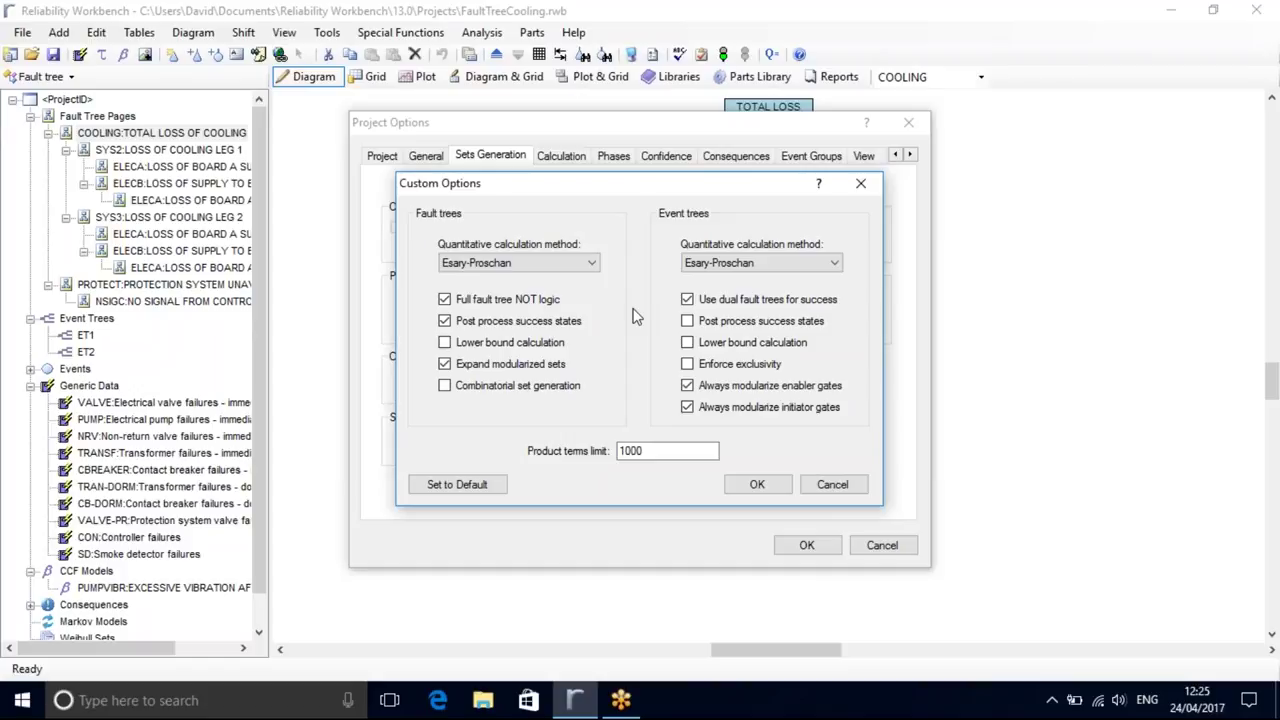
pyautogui.click(828, 187)
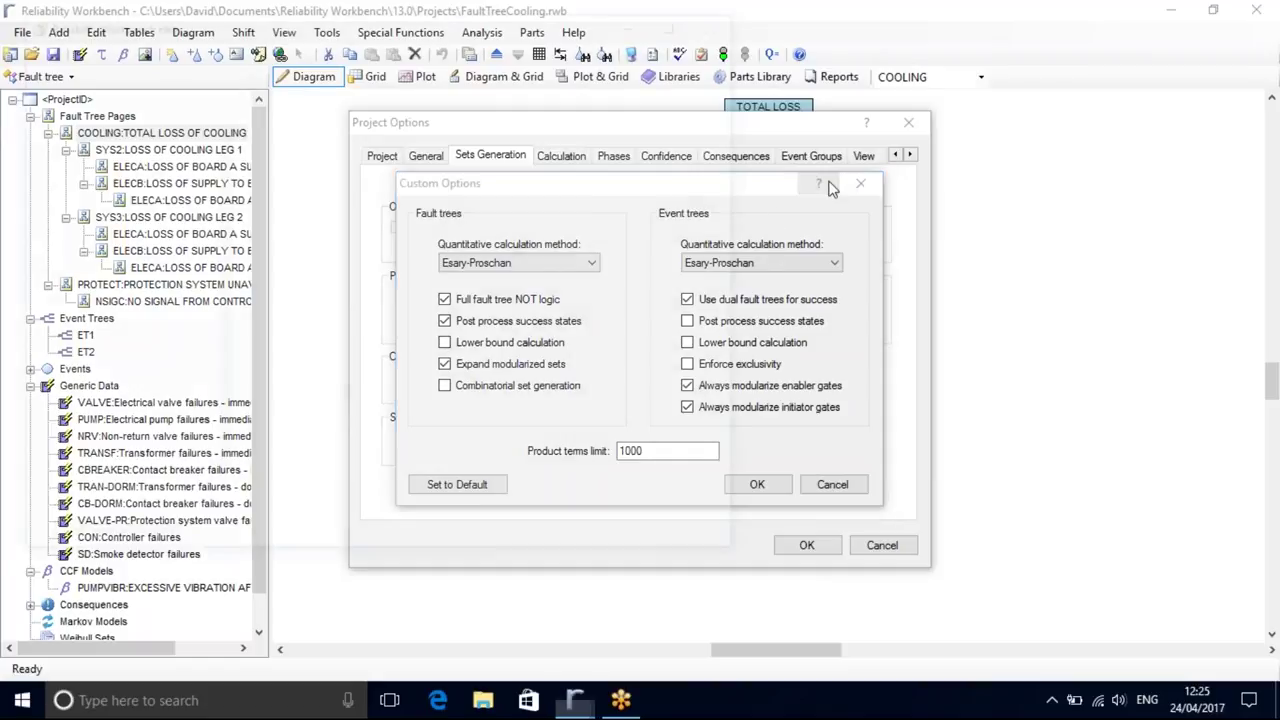
pyautogui.moveTo(732, 130)
pyautogui.mouseDown()
pyautogui.moveTo(763, 486)
pyautogui.moveTo(729, 316)
pyautogui.moveTo(731, 138)
pyautogui.mouseUp()
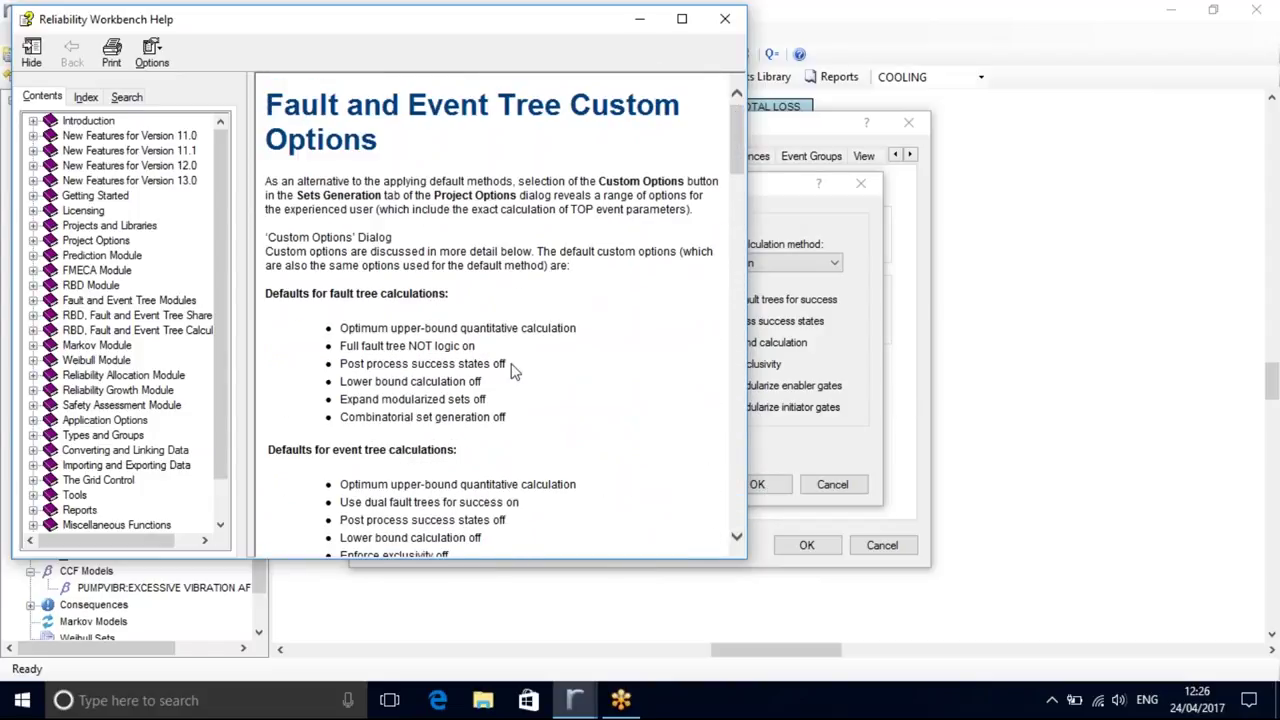
pyautogui.click(726, 19)
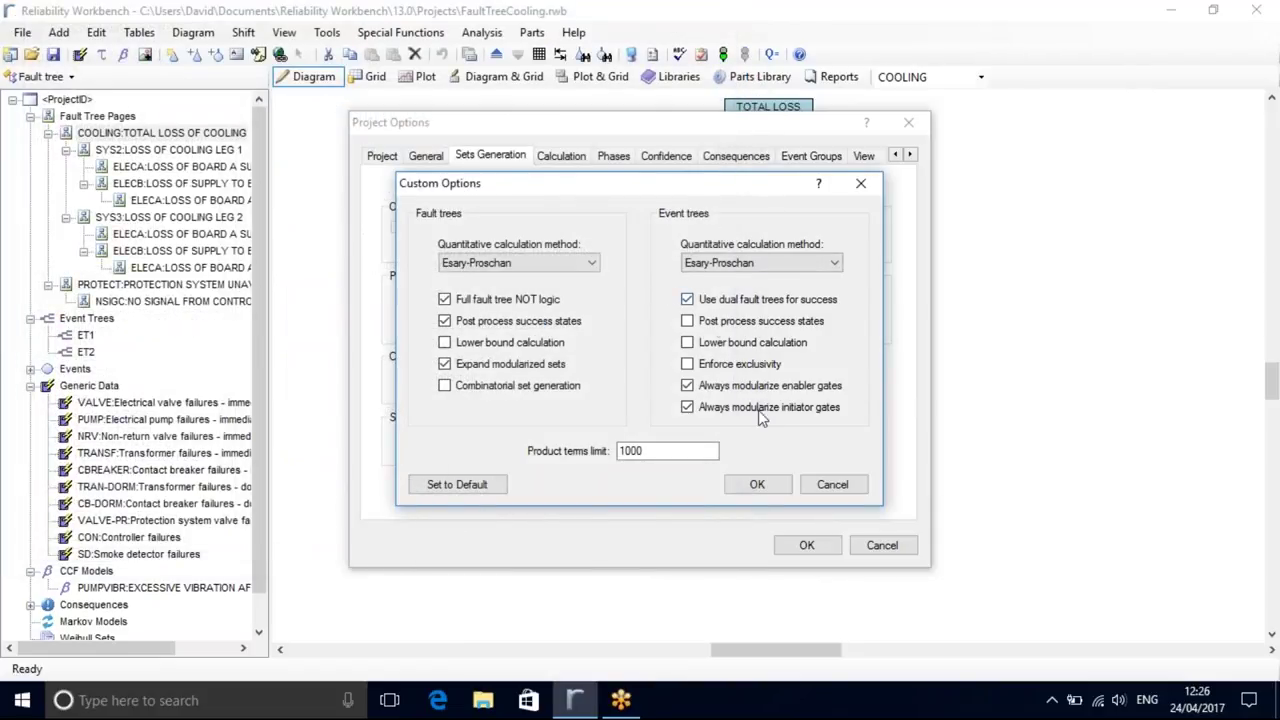
pyautogui.click(757, 484)
pyautogui.click(807, 546)
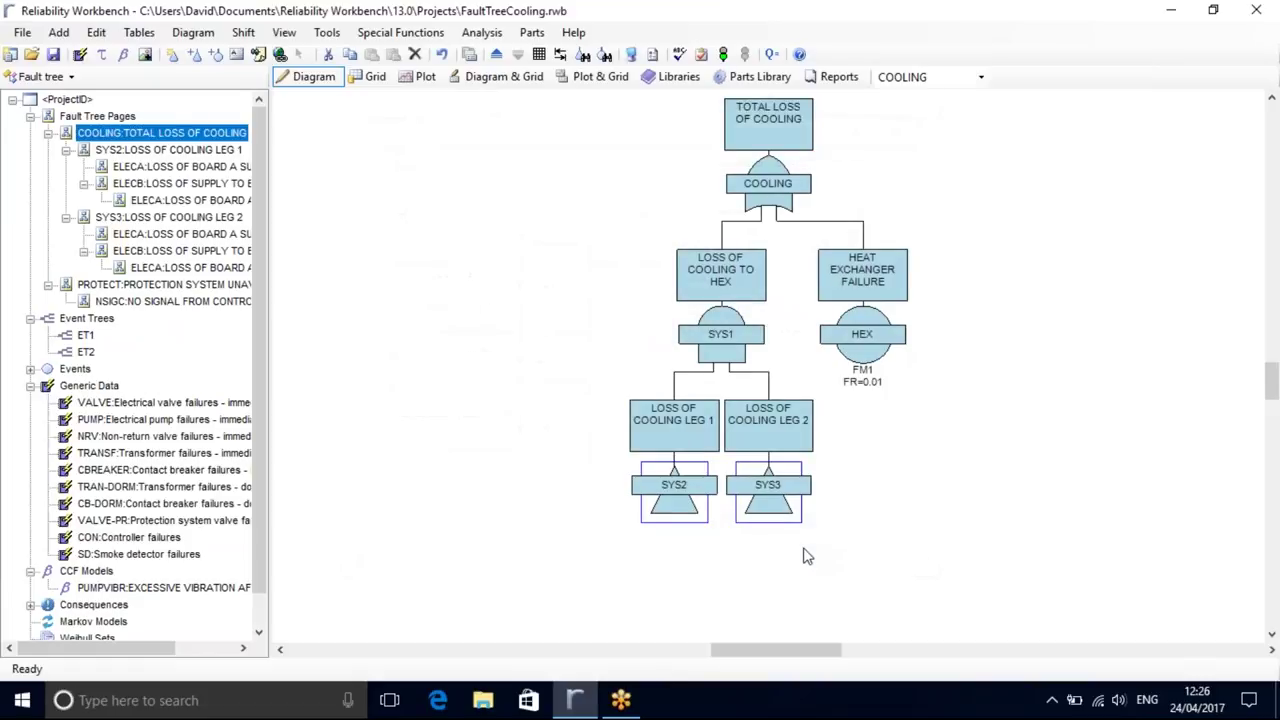
# - Run the fault tree analysis and view the results summary for the COOLING gate
pyautogui.click(724, 55)
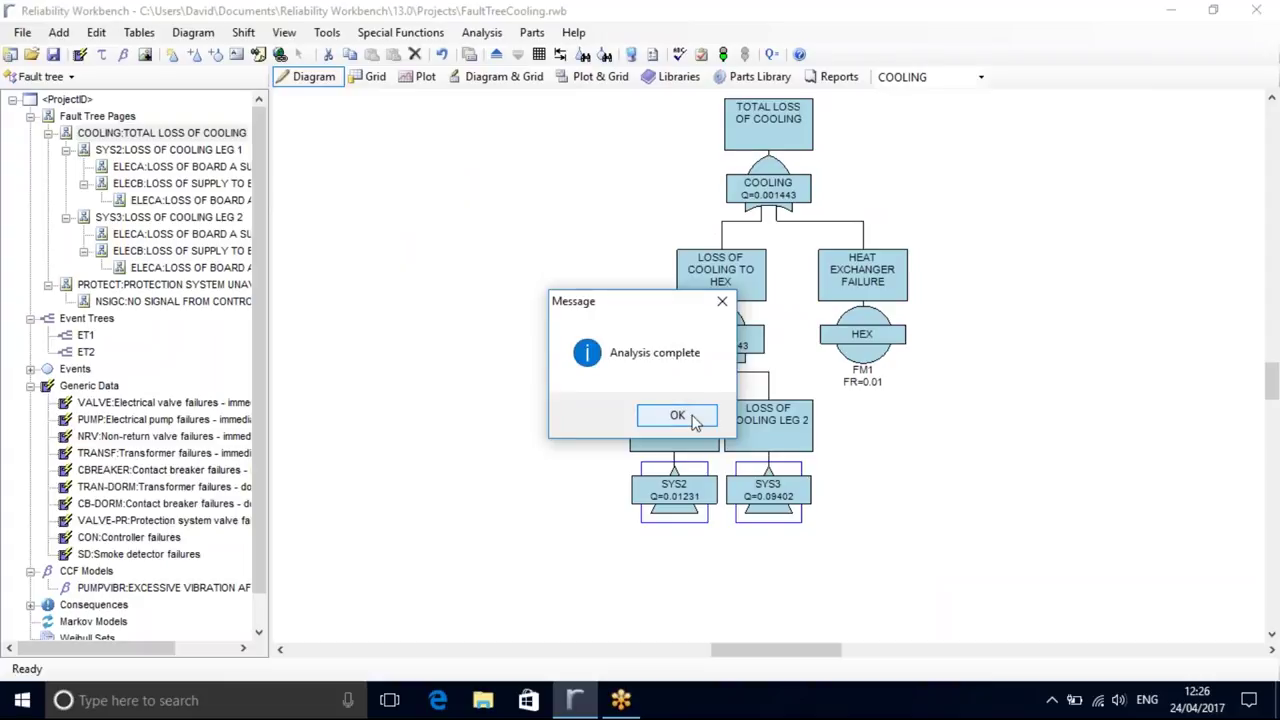
pyautogui.click(677, 415)
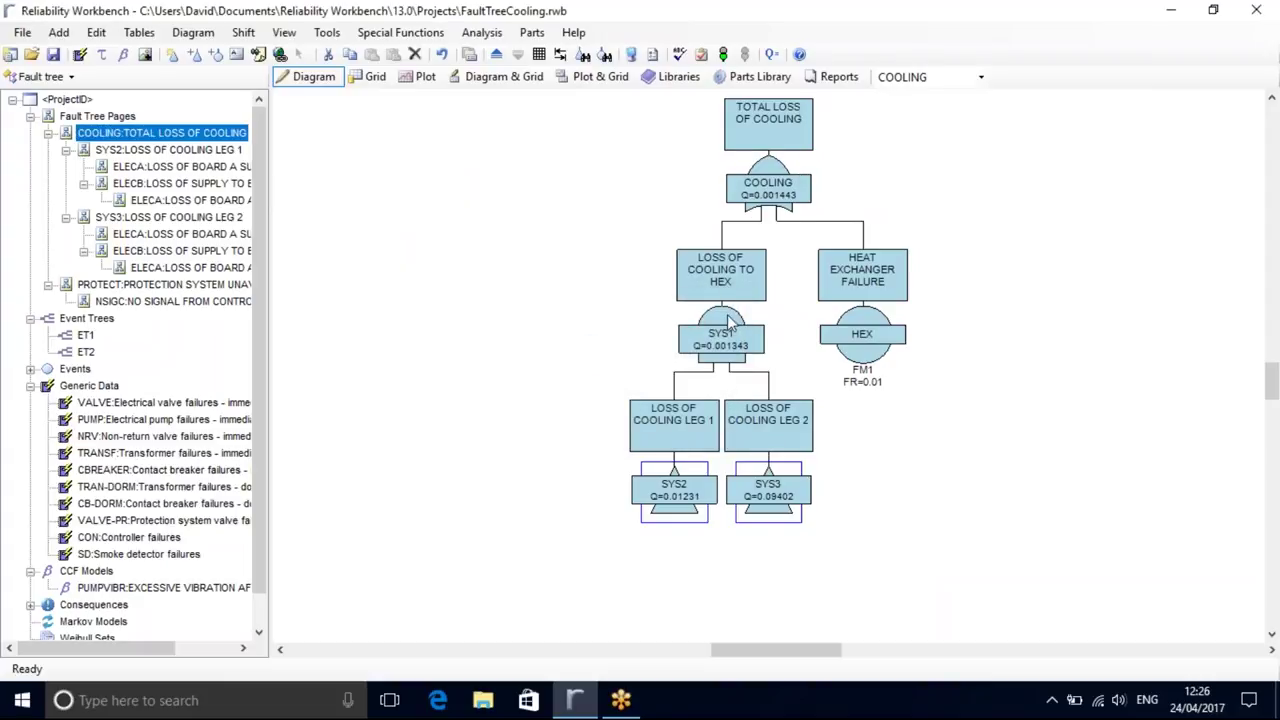
pyautogui.click(772, 57)
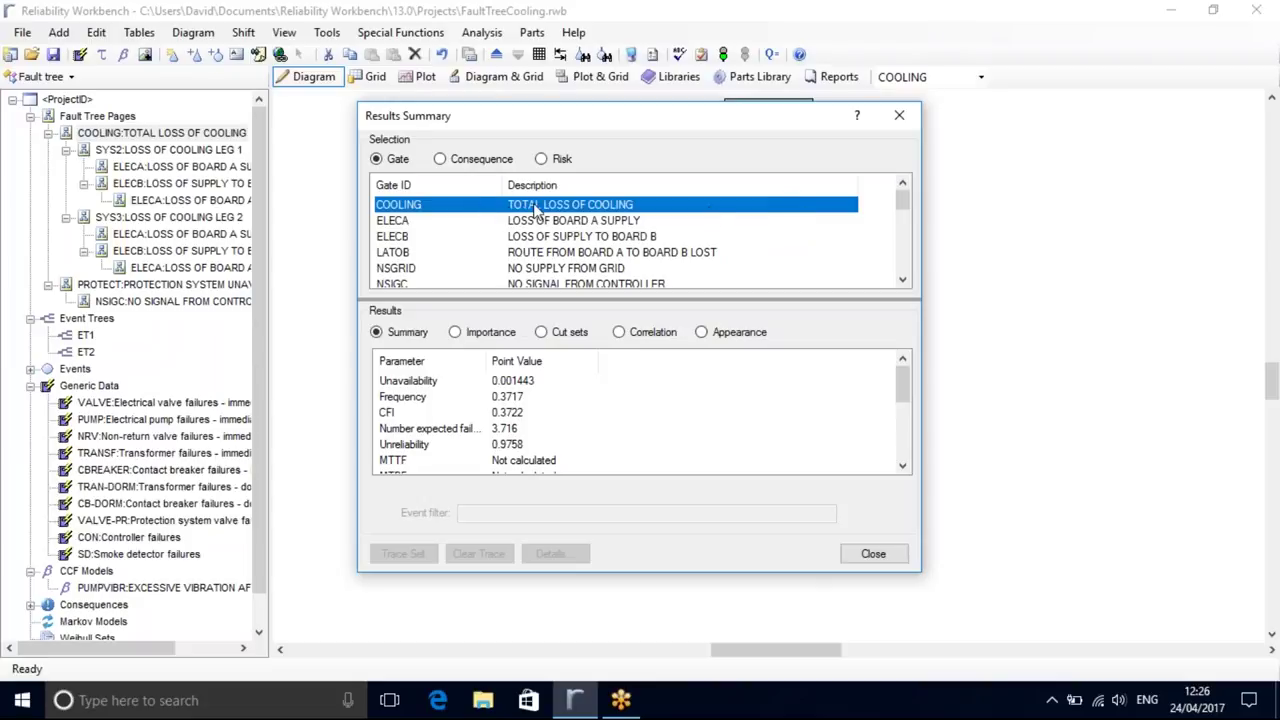
pyautogui.moveTo(626, 130); pyautogui.dragTo(638, 174)
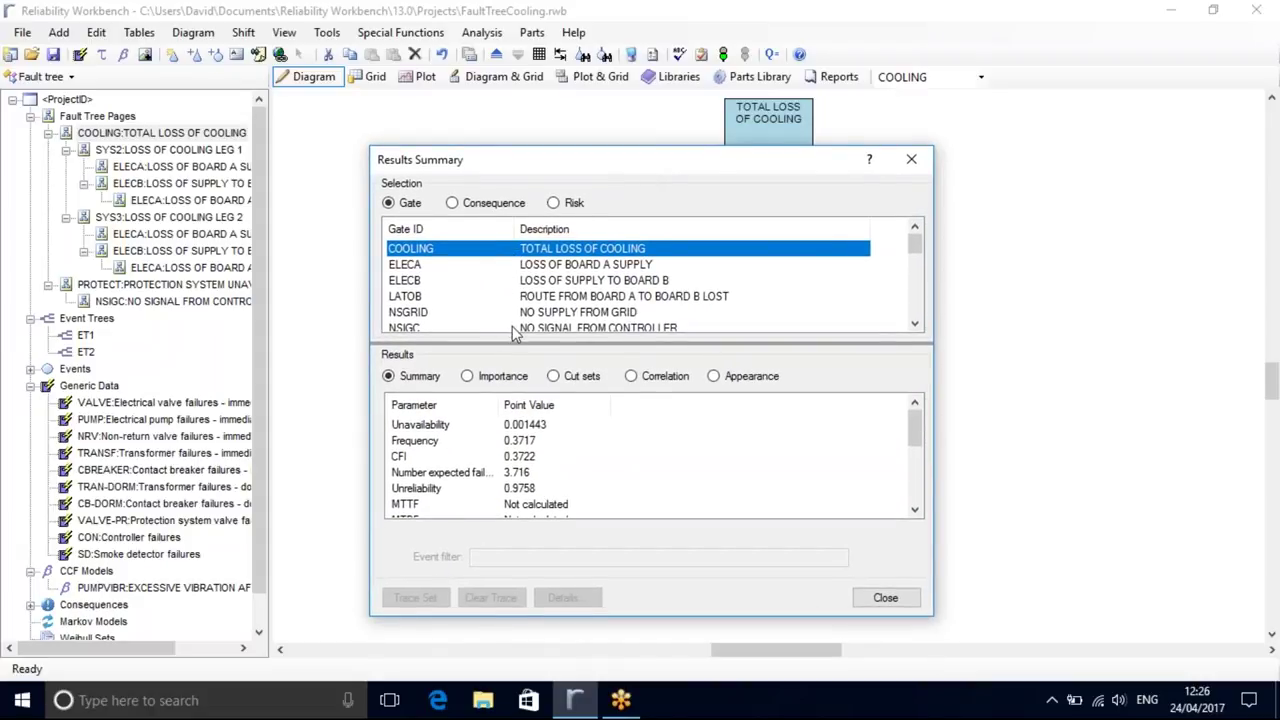
pyautogui.click(912, 160)
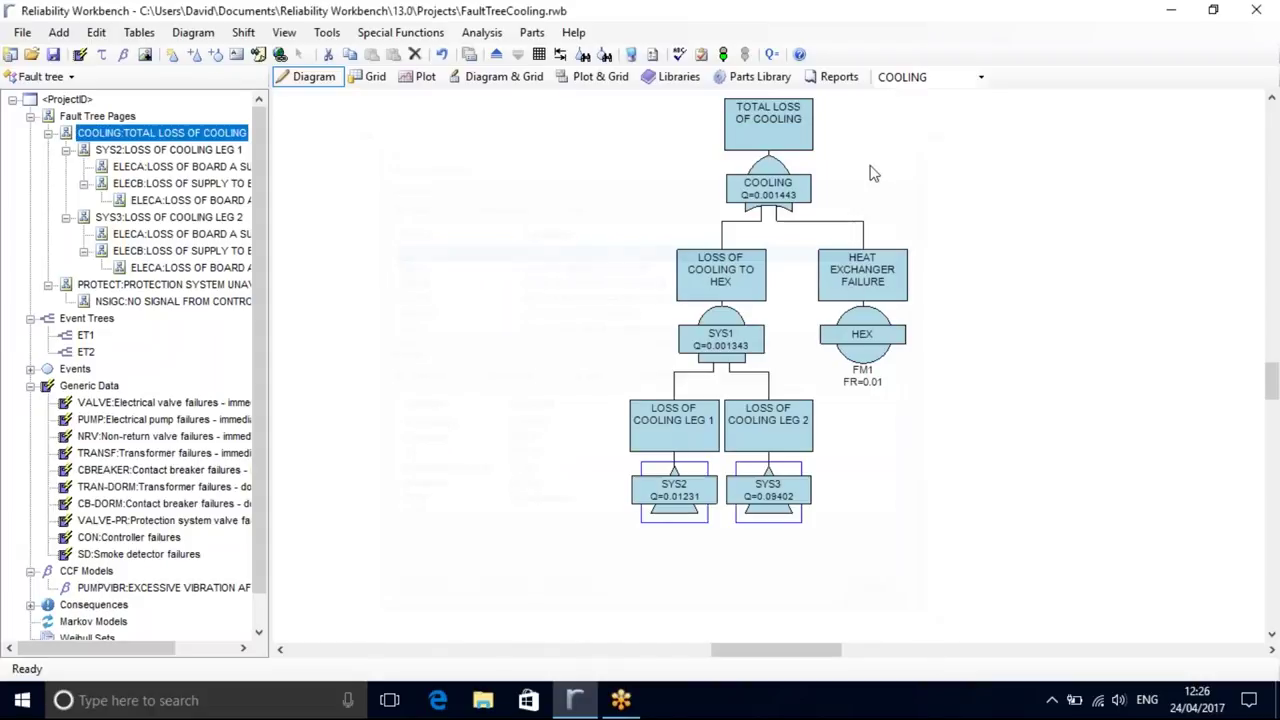
# - Review the retain results setting in the SYS1 gate properties and the available options for which gates keep their results
pyautogui.click(718, 337)
pyautogui.doubleClick(718, 337)
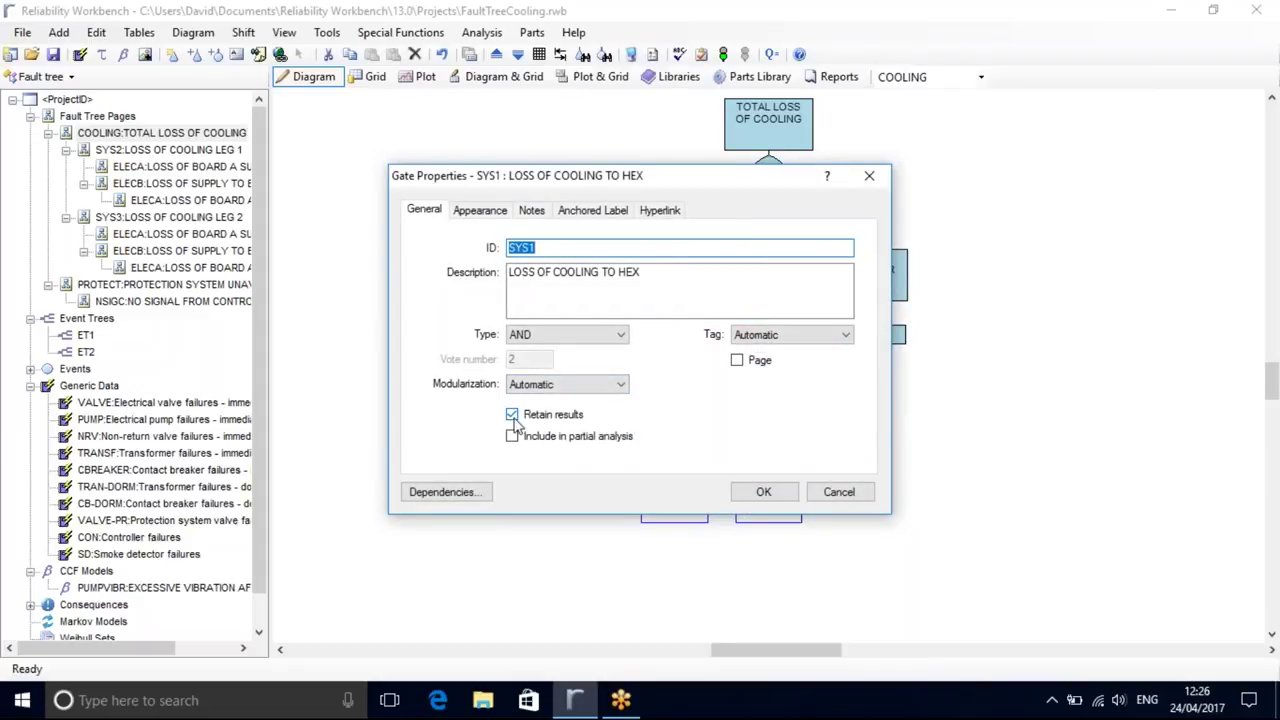
pyautogui.moveTo(723, 180); pyautogui.dragTo(428, 100)
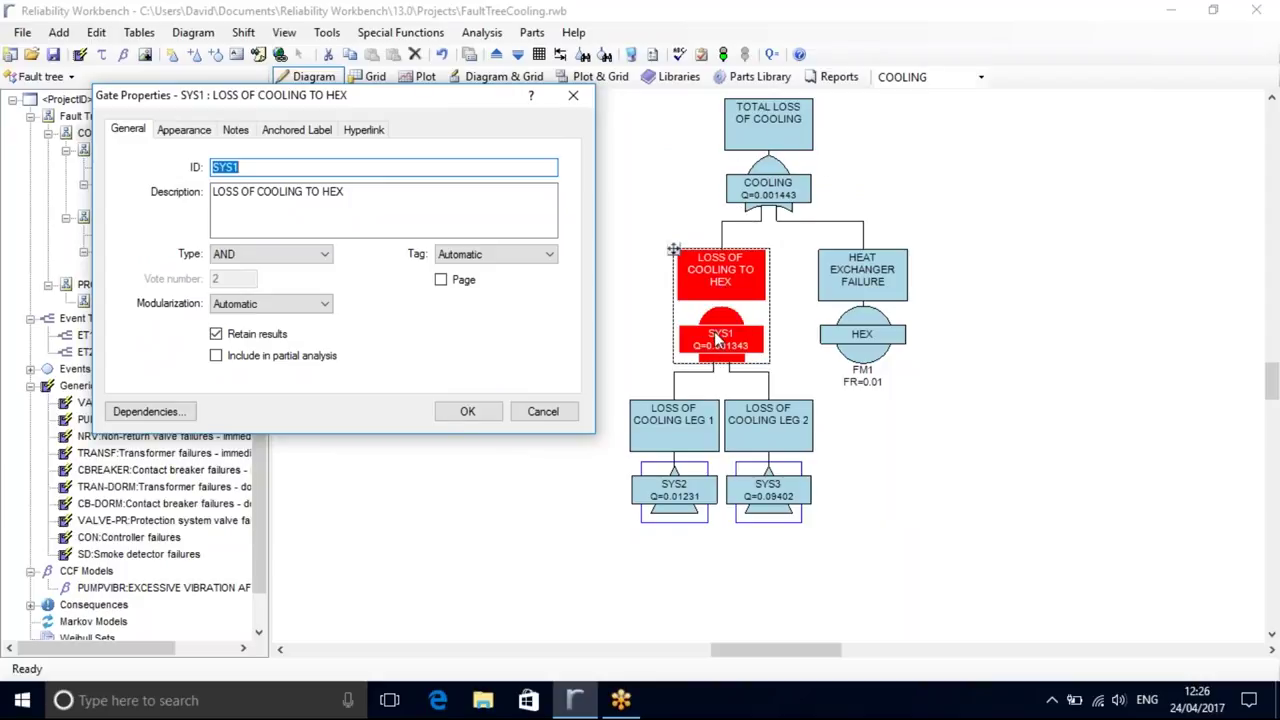
pyautogui.click(574, 95)
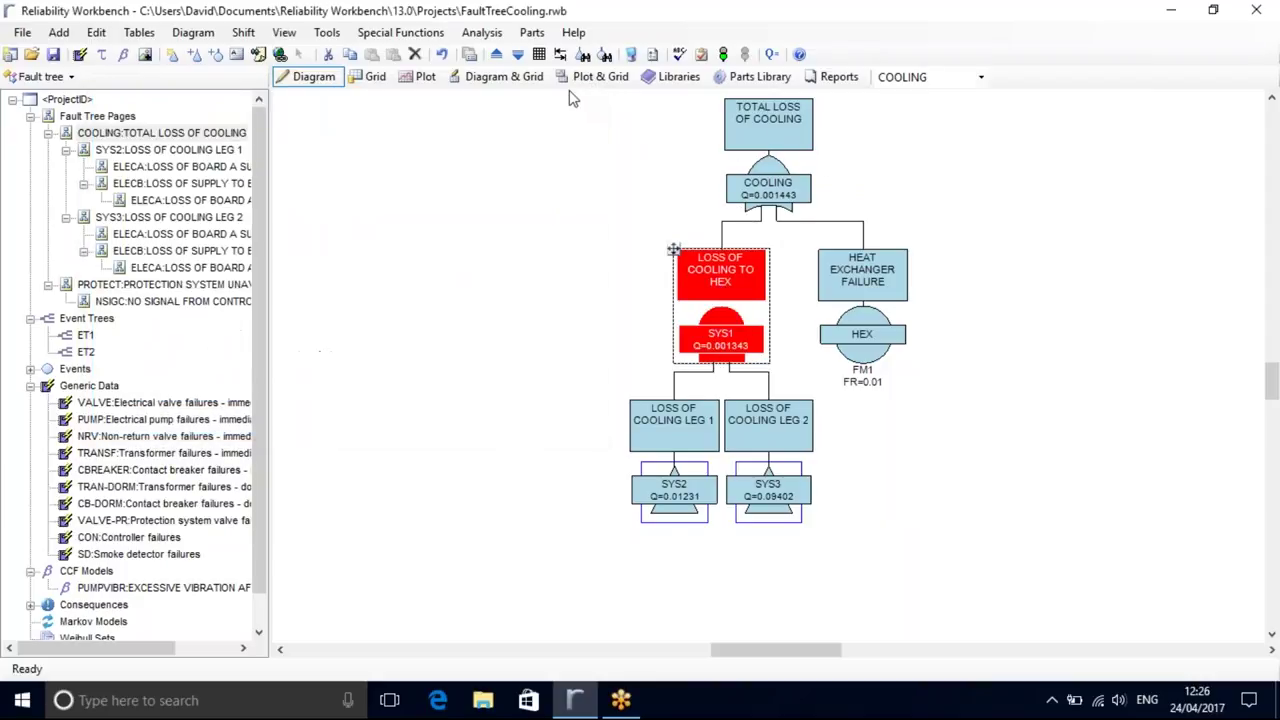
pyautogui.click(482, 32)
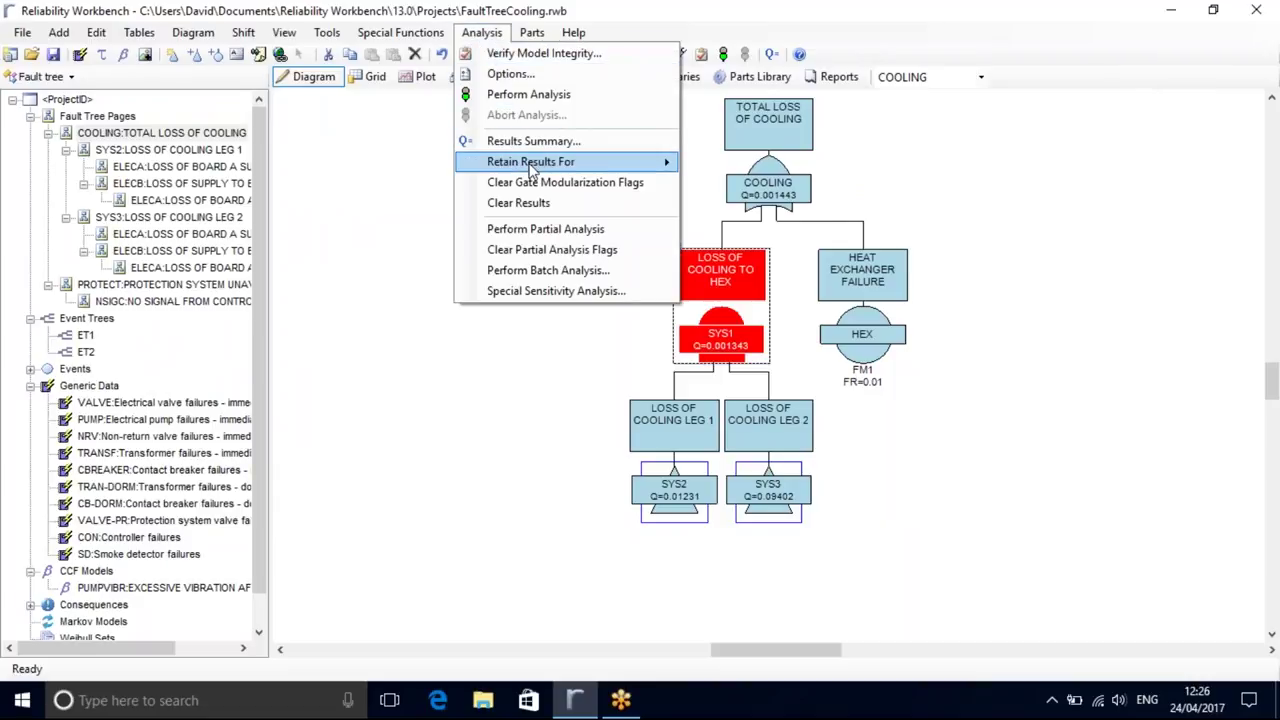
pyautogui.moveTo(531, 170)
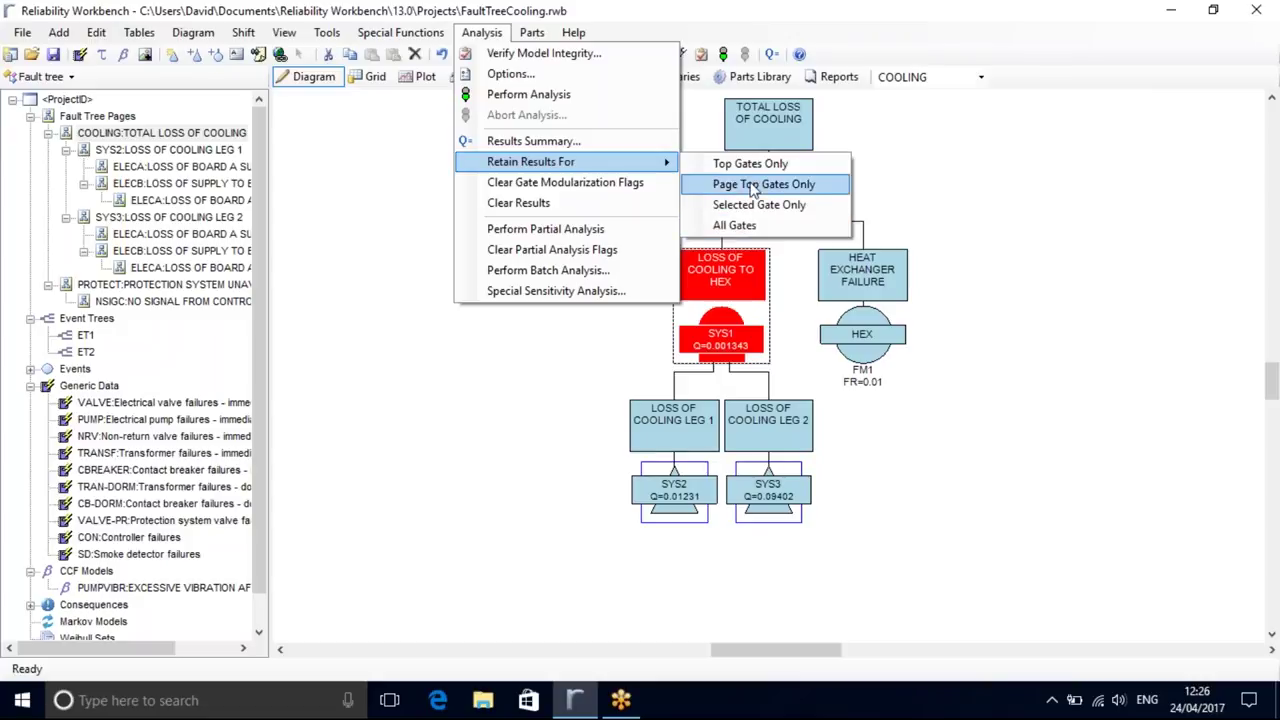
pyautogui.click(1016, 163)
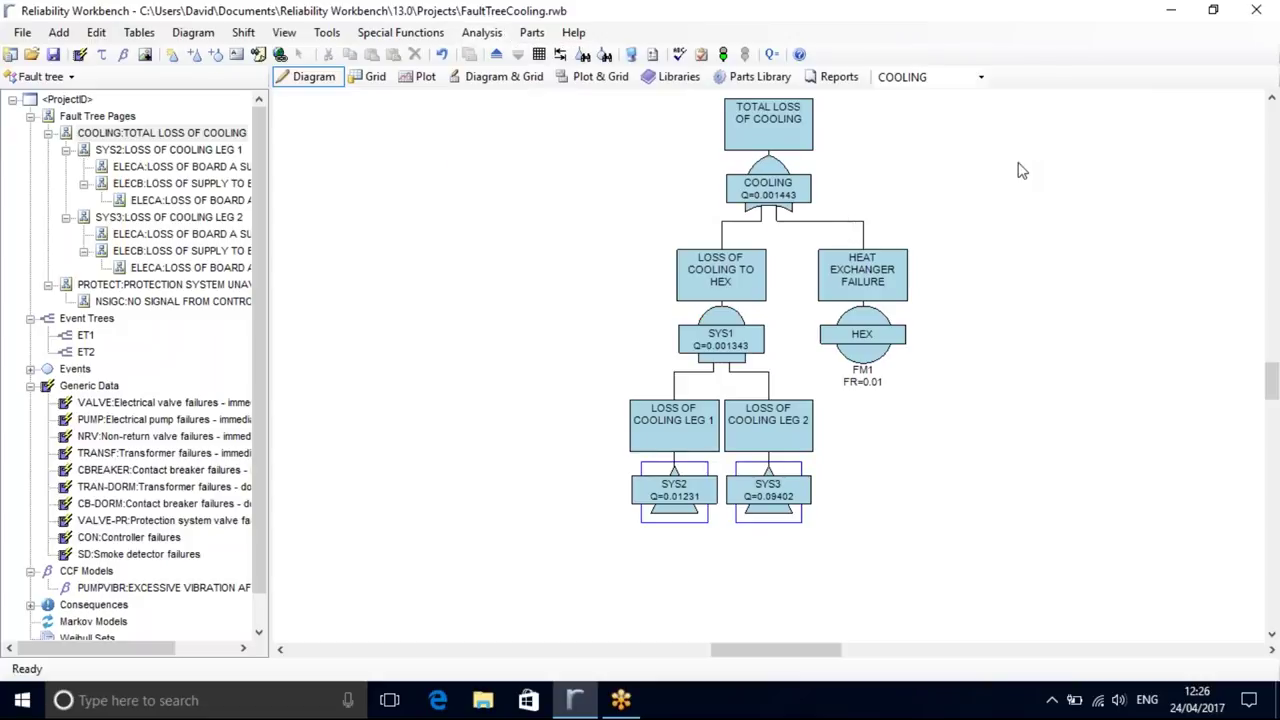
# - Open the results summary for the COOLING gate and examine its summary parameters, including unavailability and frequency
pyautogui.click(772, 55)
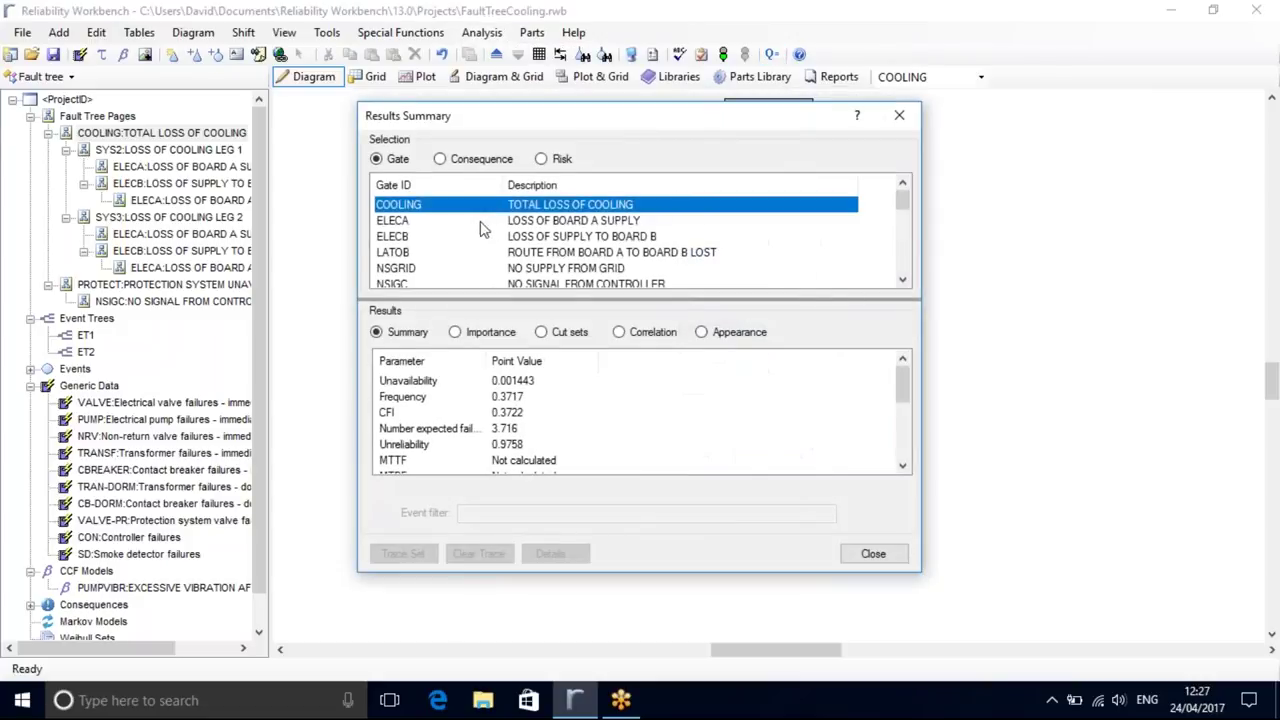
pyautogui.click(532, 382)
pyautogui.click(520, 400)
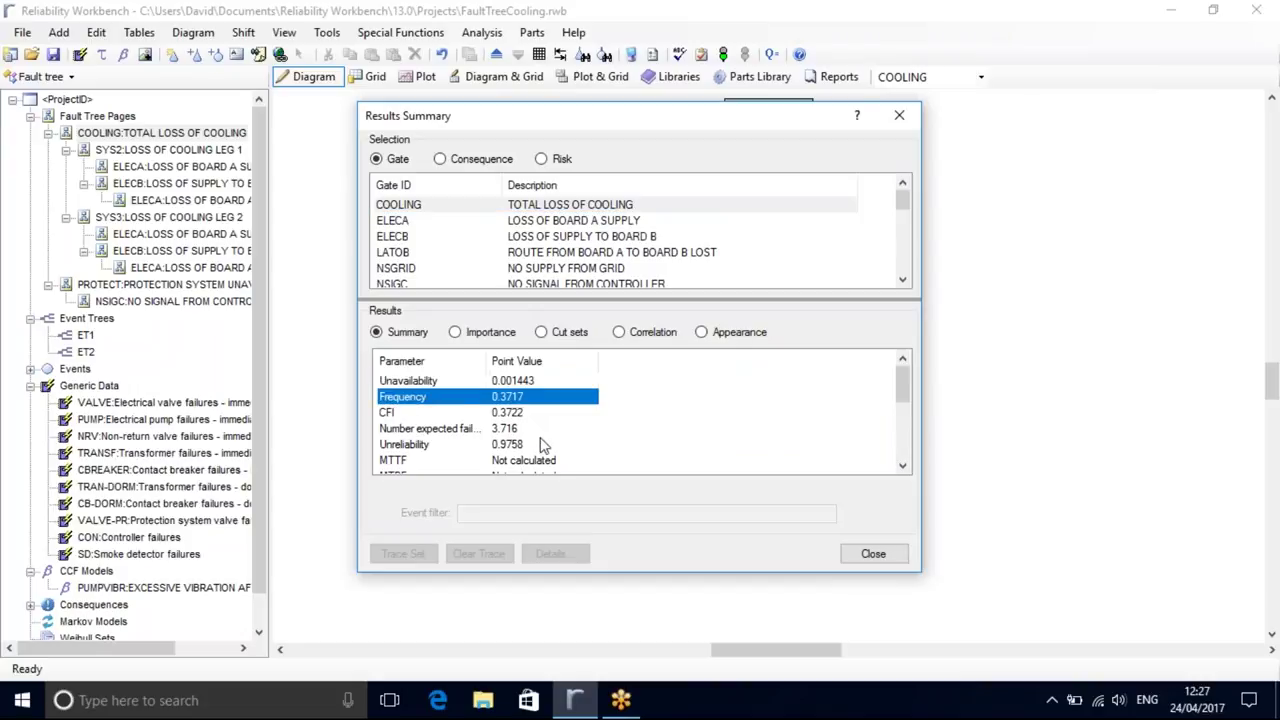
pyautogui.moveTo(903, 380)
pyautogui.mouseDown()
pyautogui.moveTo(907, 465)
pyautogui.moveTo(903, 385)
pyautogui.mouseUp()
pyautogui.click(533, 400)
# - Examine the event importance rankings and minimal cut sets for the COOLING gate, and close the results summary
pyautogui.click(469, 338)
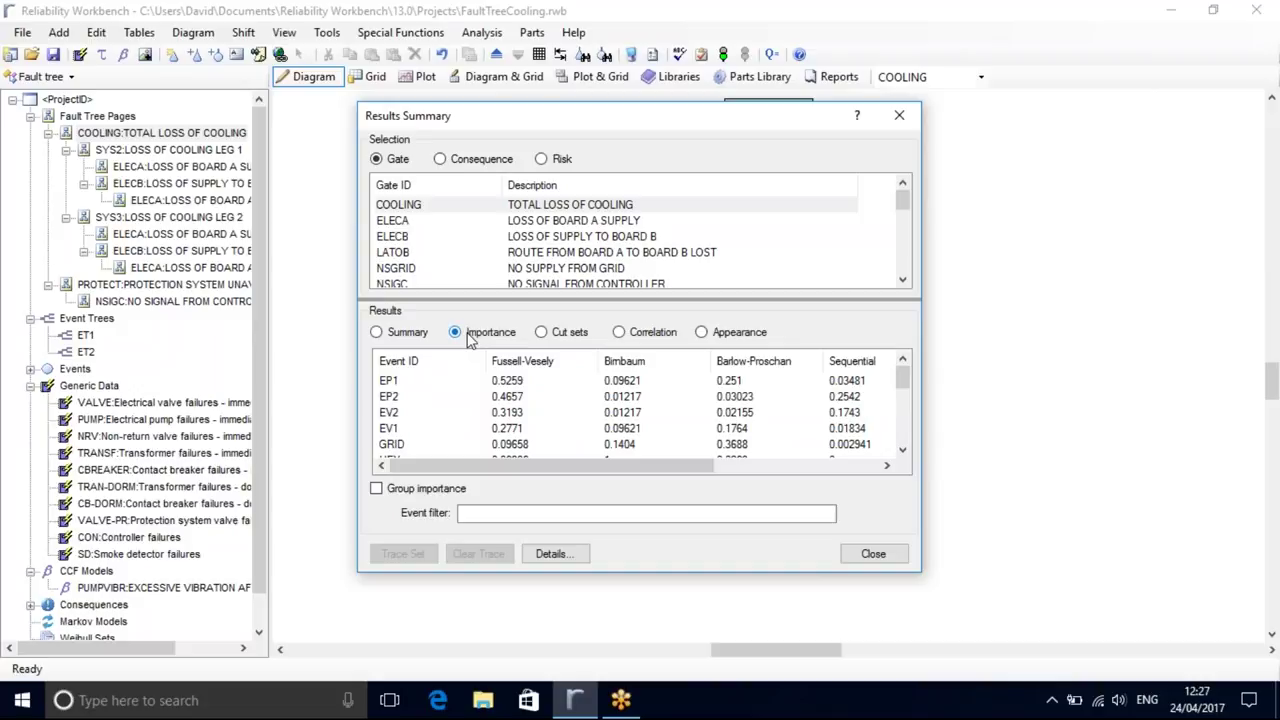
pyautogui.click(387, 384)
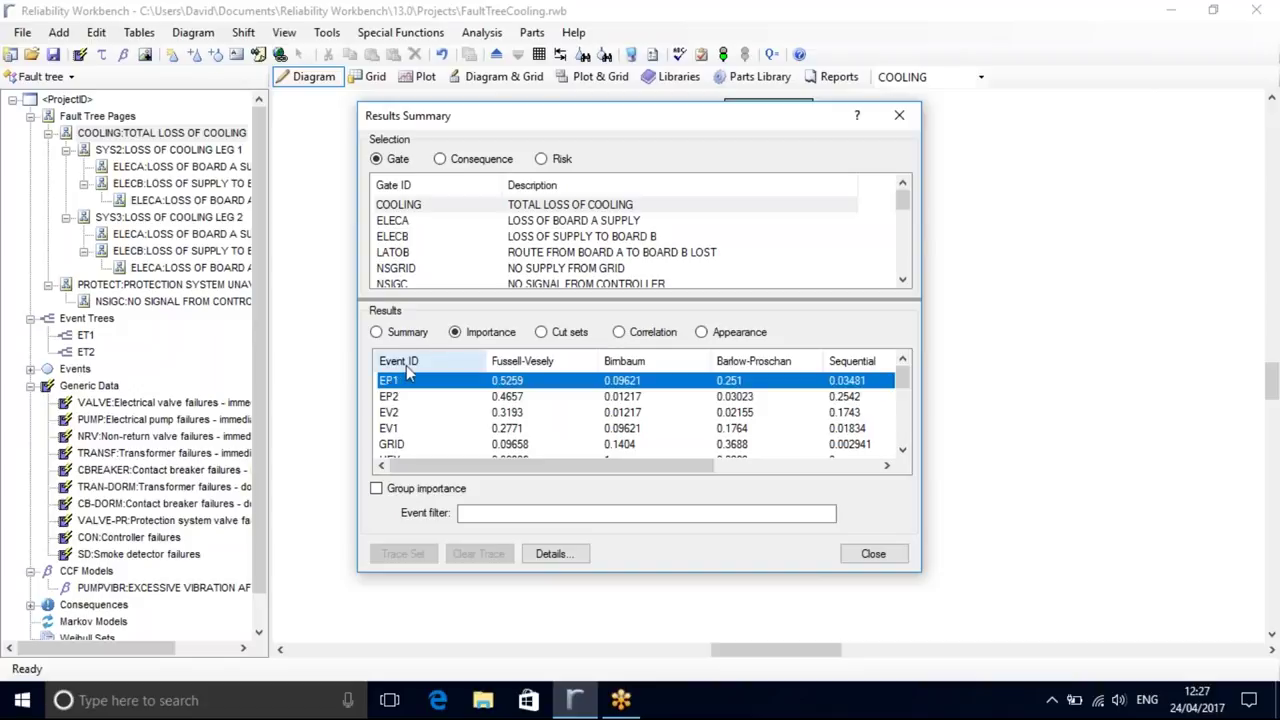
pyautogui.click(550, 334)
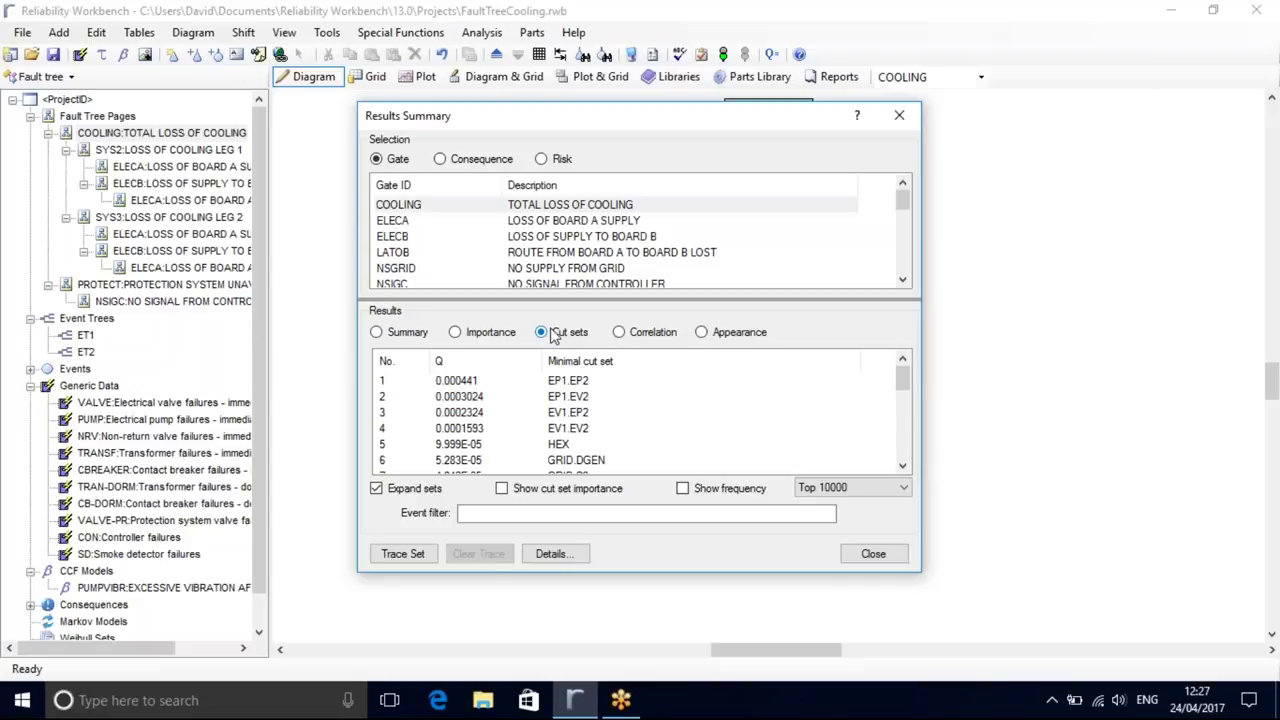
pyautogui.moveTo(903, 378)
pyautogui.mouseDown()
pyautogui.moveTo(904, 447)
pyautogui.moveTo(903, 374)
pyautogui.mouseUp()
pyautogui.click(899, 115)
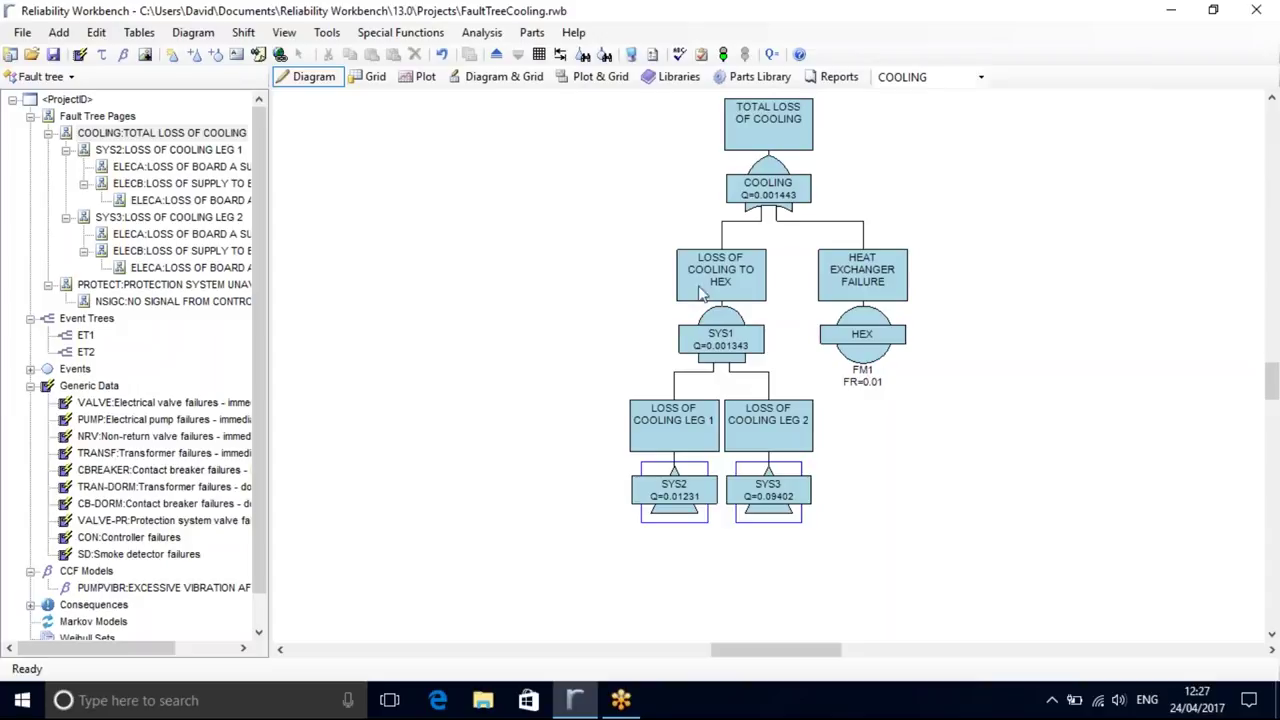
# - Plot a gate time profile for the COOLING gate with Unreliability as the variable
pyautogui.click(432, 85)
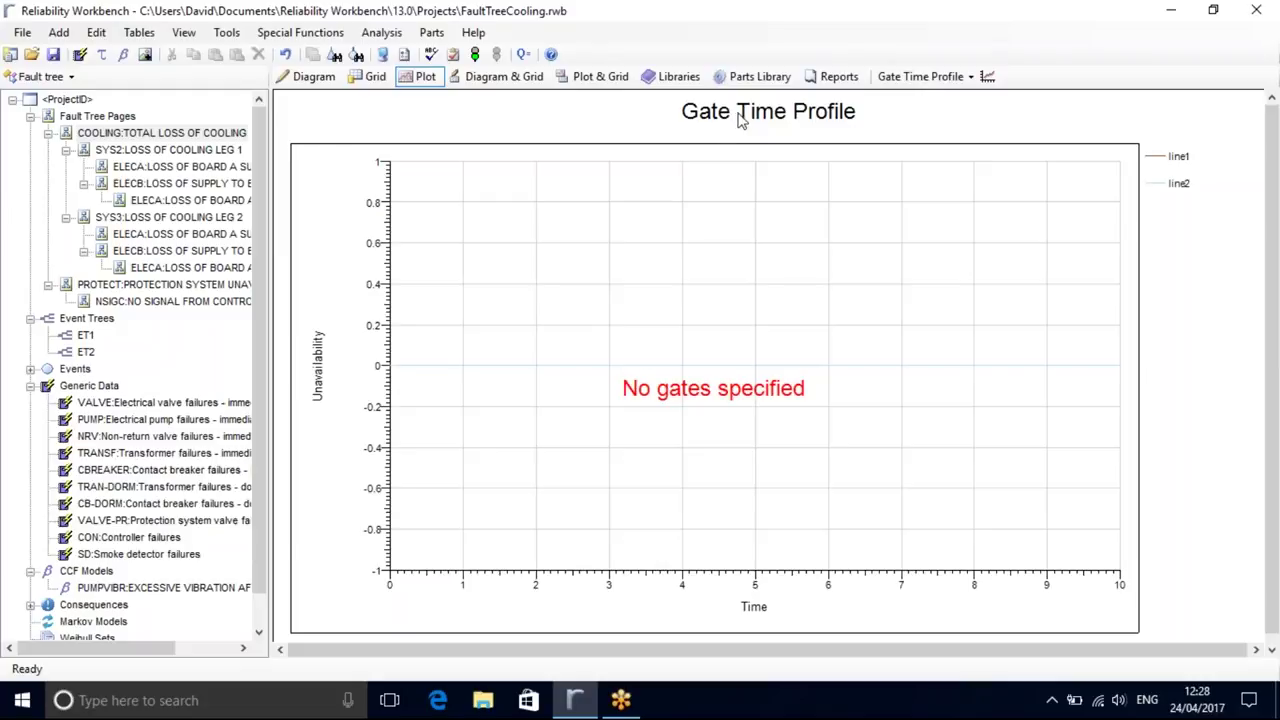
pyautogui.click(987, 80)
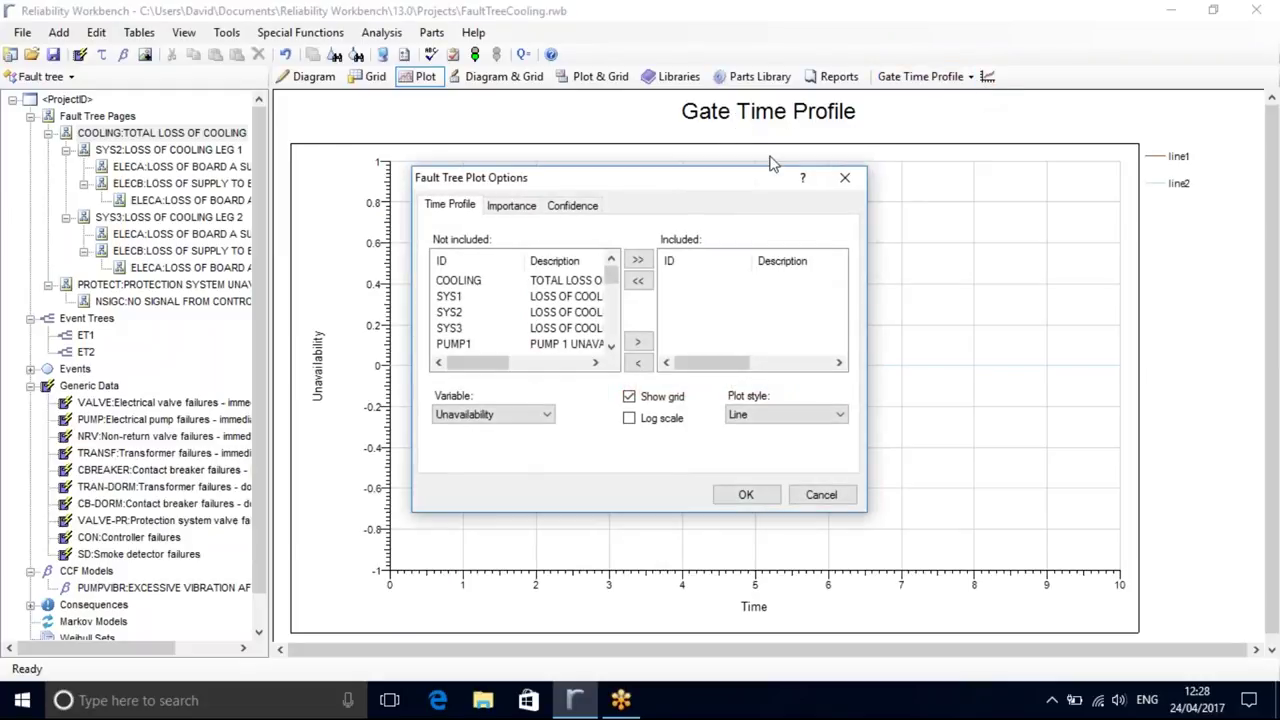
pyautogui.click(550, 283)
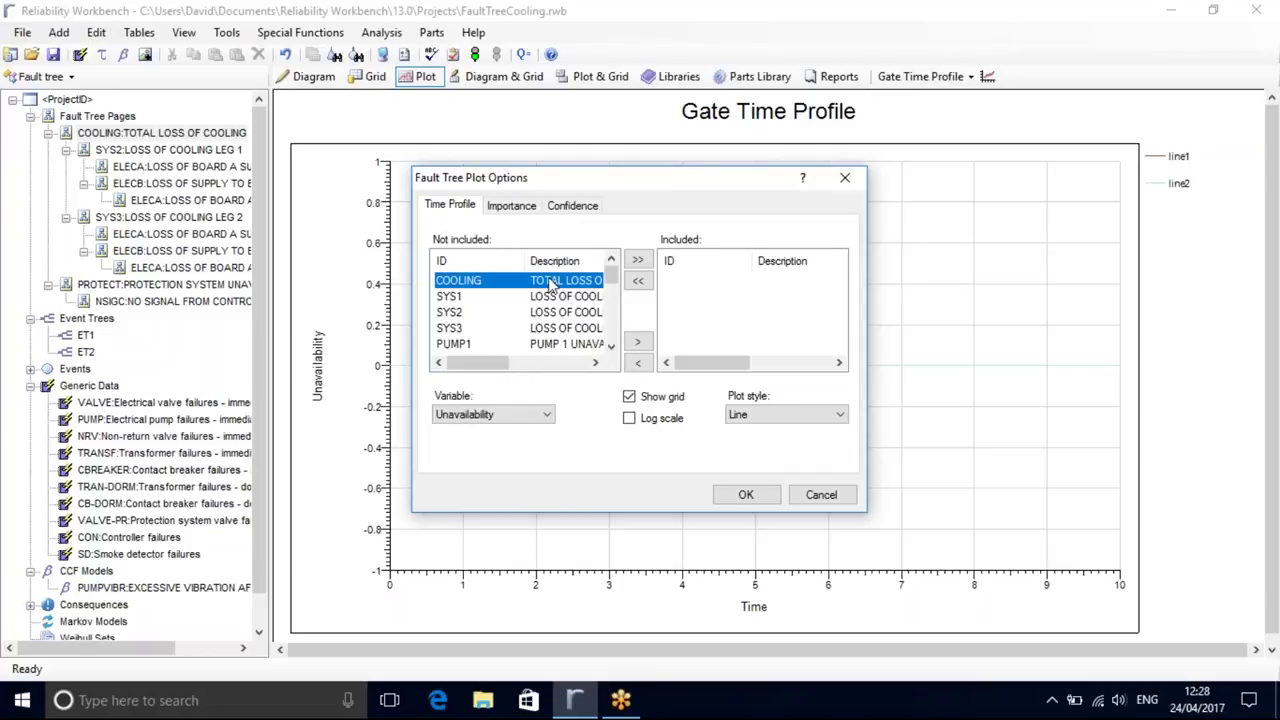
pyautogui.click(638, 343)
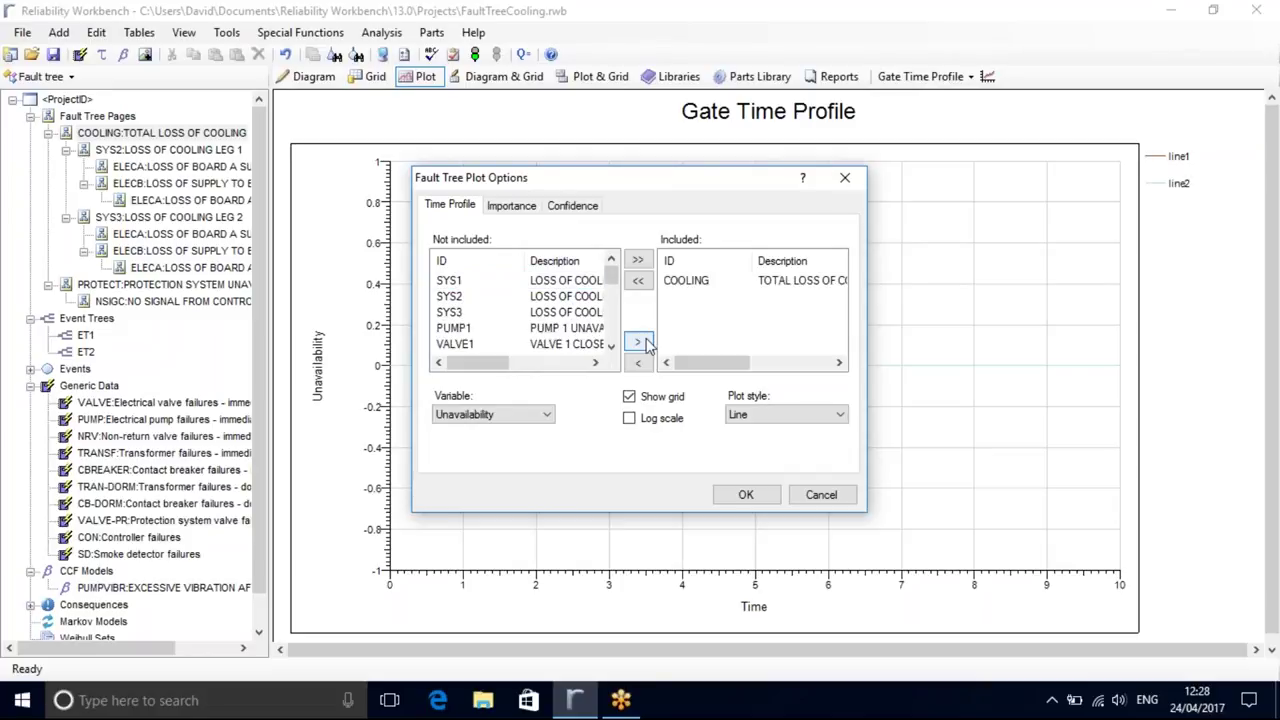
pyautogui.click(550, 416)
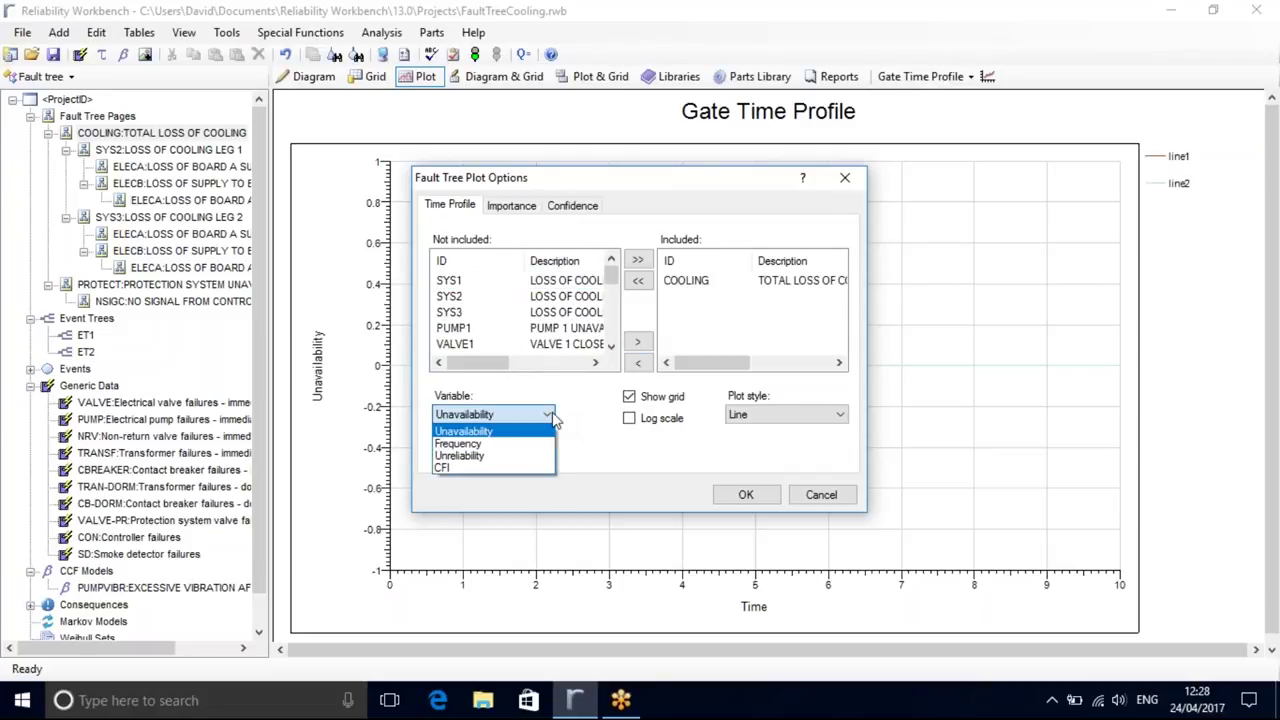
pyautogui.click(488, 455)
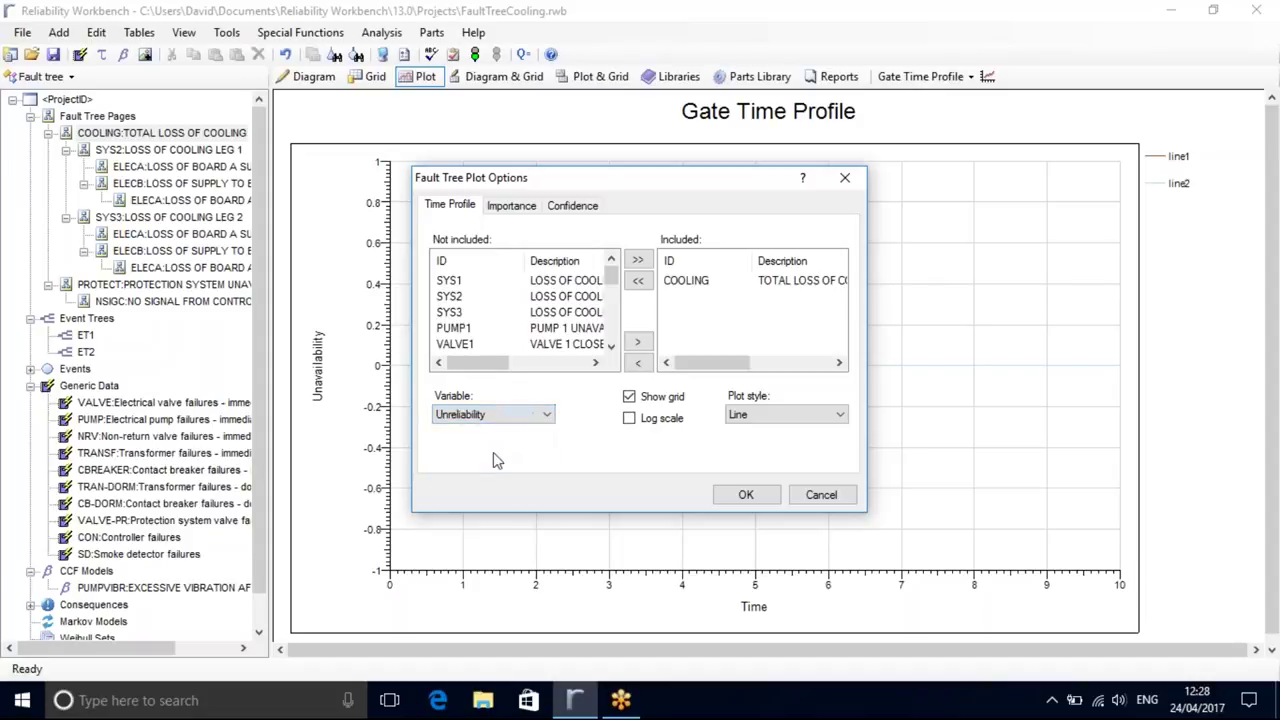
pyautogui.click(742, 495)
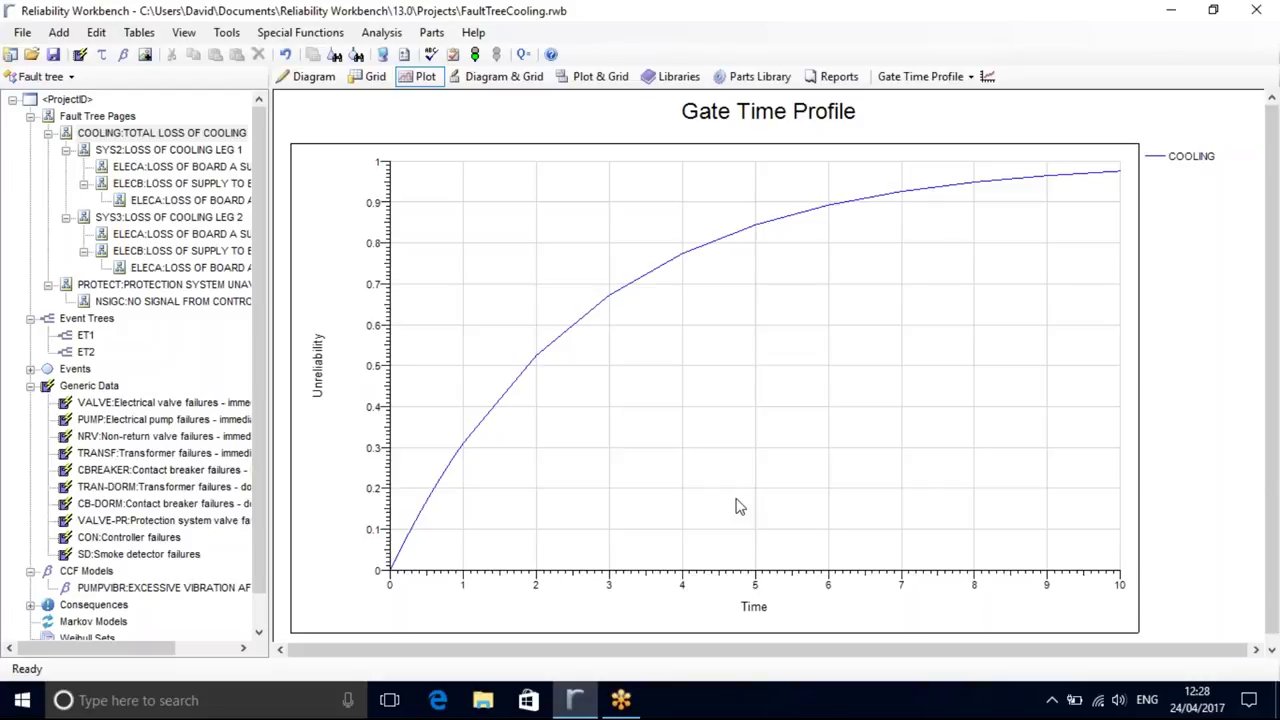
# - Change the plot type to Importance and plot the Fussell-Vesely importance for the COOLING gate
pyautogui.click(890, 75)
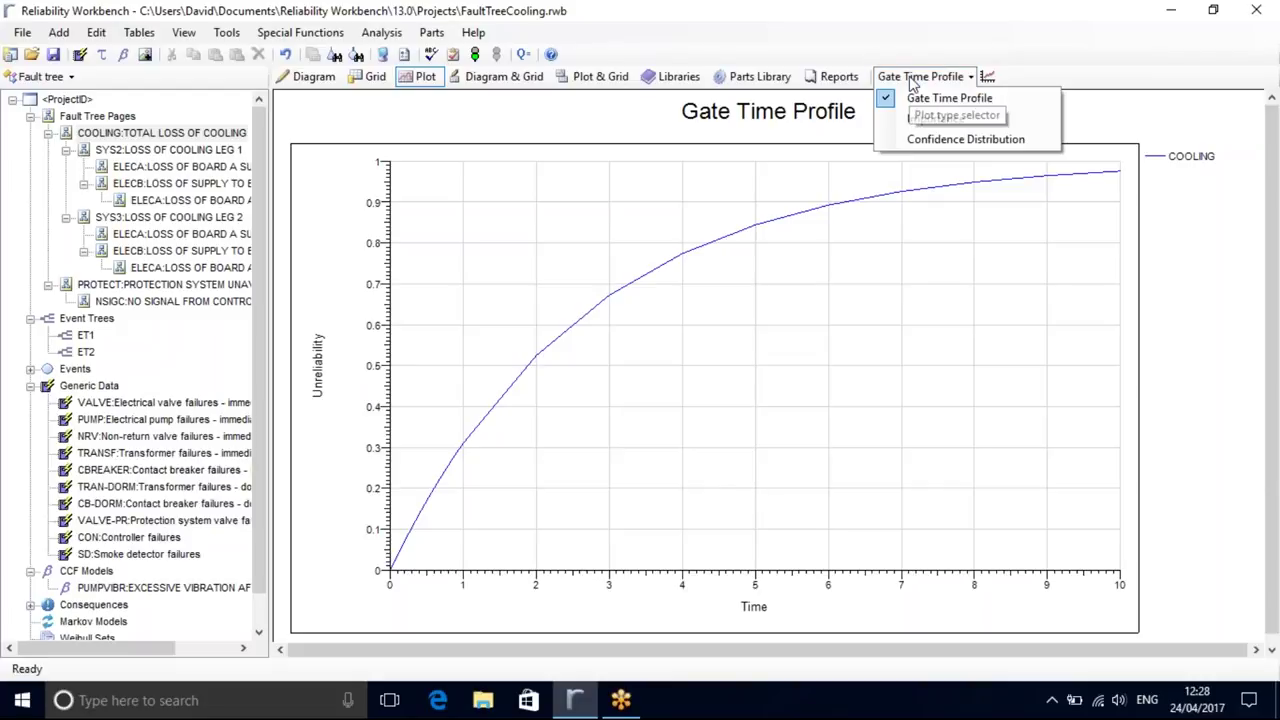
pyautogui.click(937, 120)
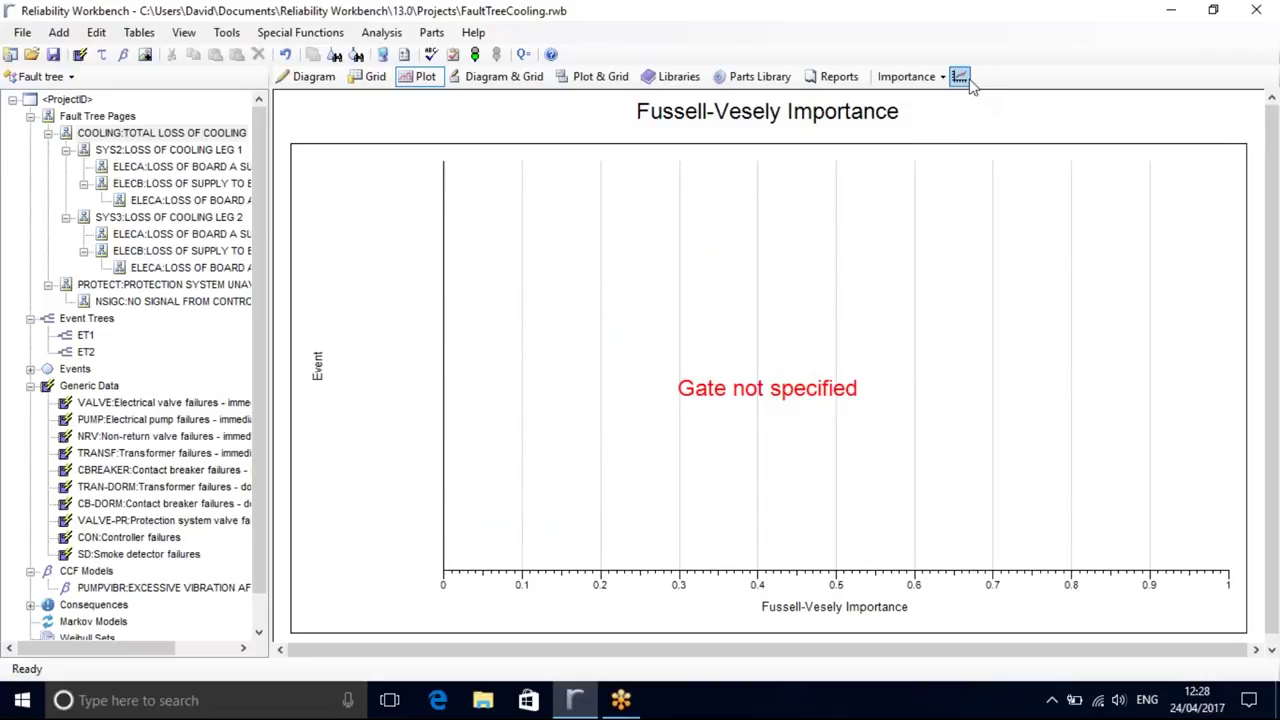
pyautogui.click(962, 78)
pyautogui.click(620, 260)
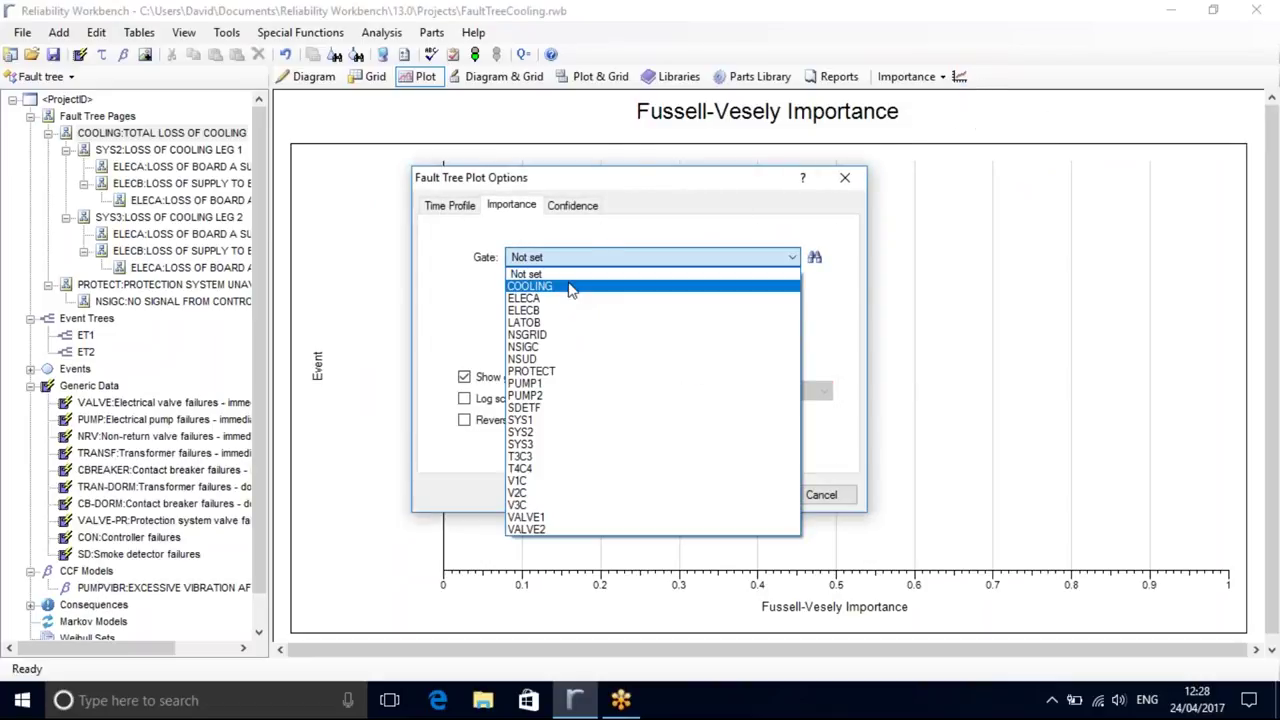
pyautogui.click(570, 288)
pyautogui.click(746, 494)
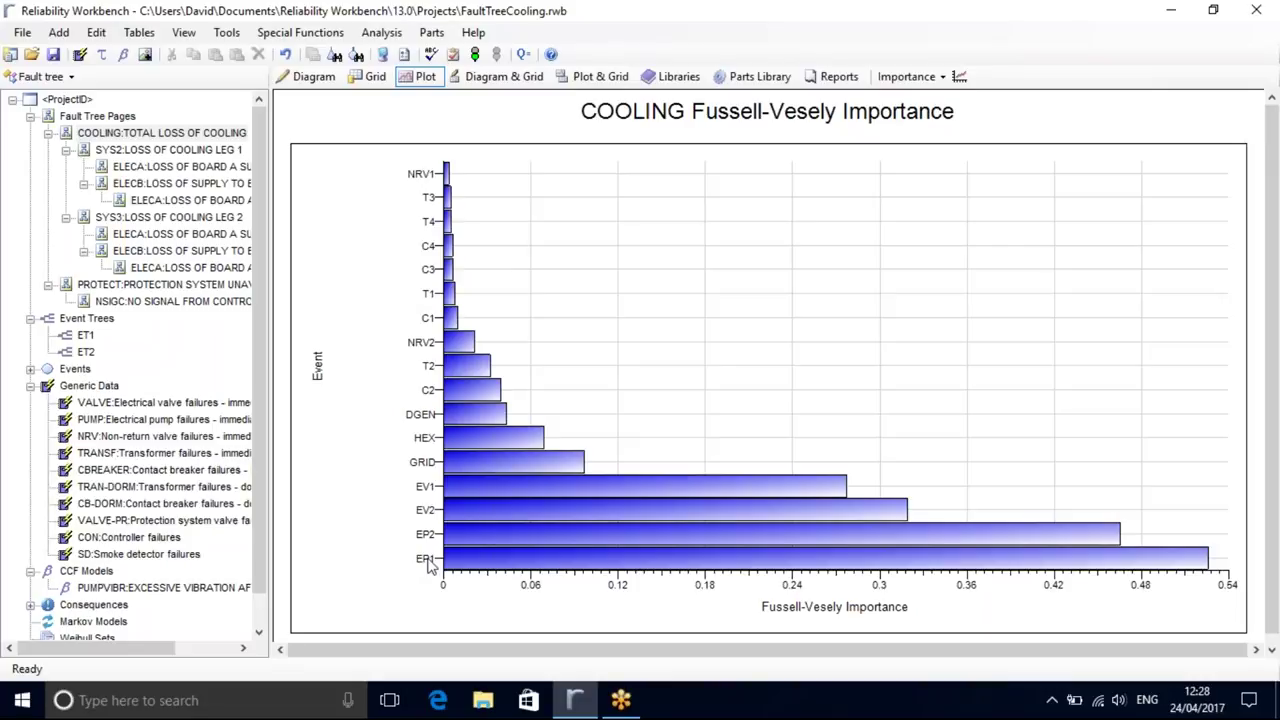
pyautogui.moveTo(477, 563)
# - Return to the fault tree diagram and switch to the Markov module
pyautogui.click(308, 77)
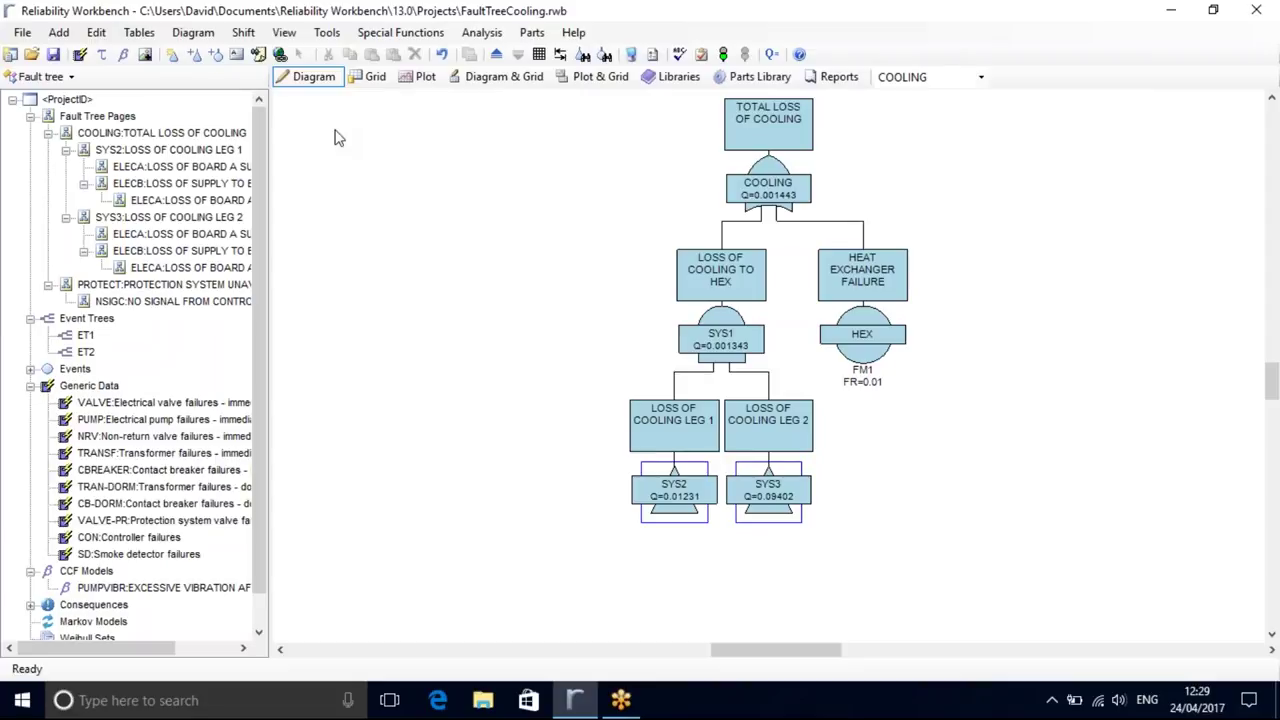
pyautogui.click(71, 78)
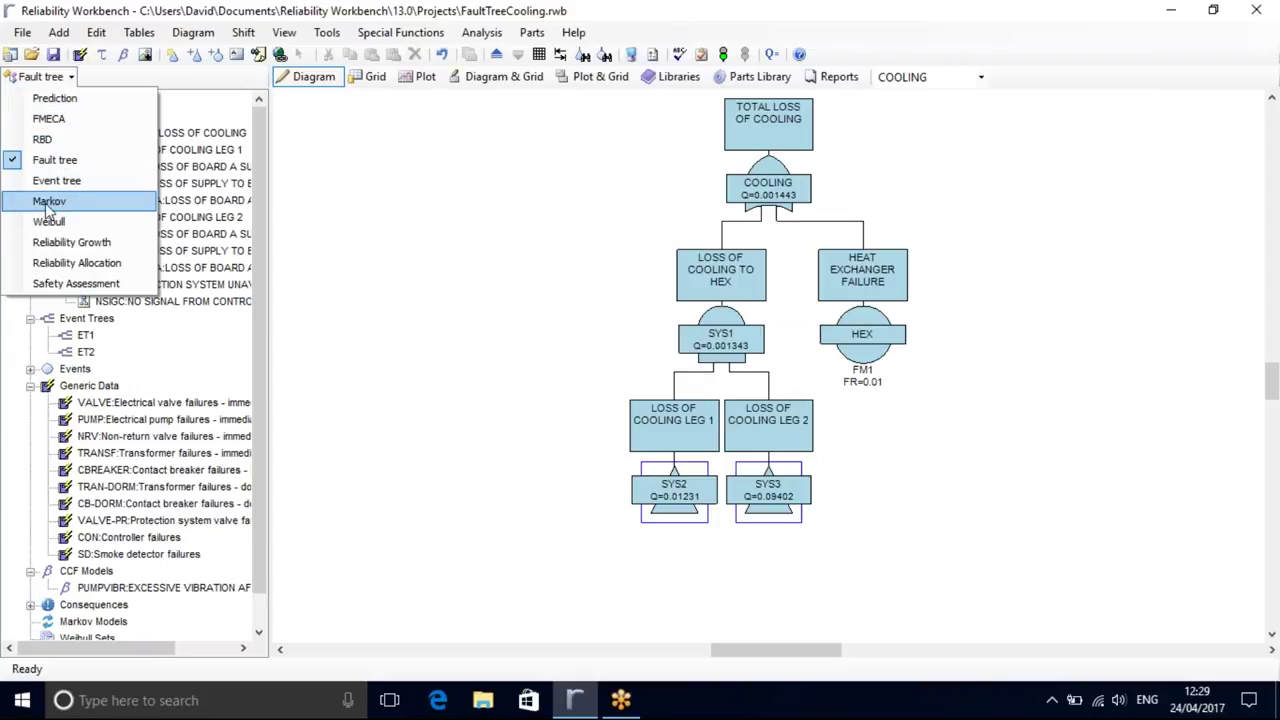
pyautogui.click(48, 203)
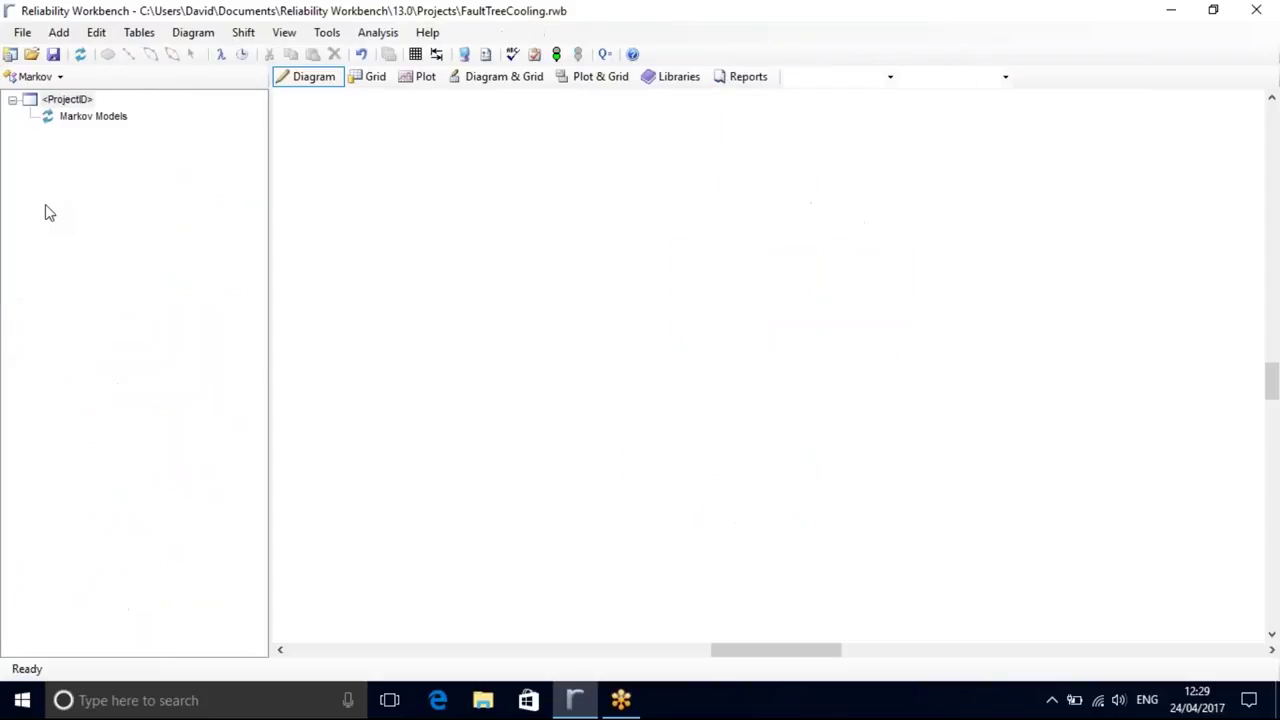
# - Add a Markov model with the ID MARKOV
pyautogui.click(103, 119)
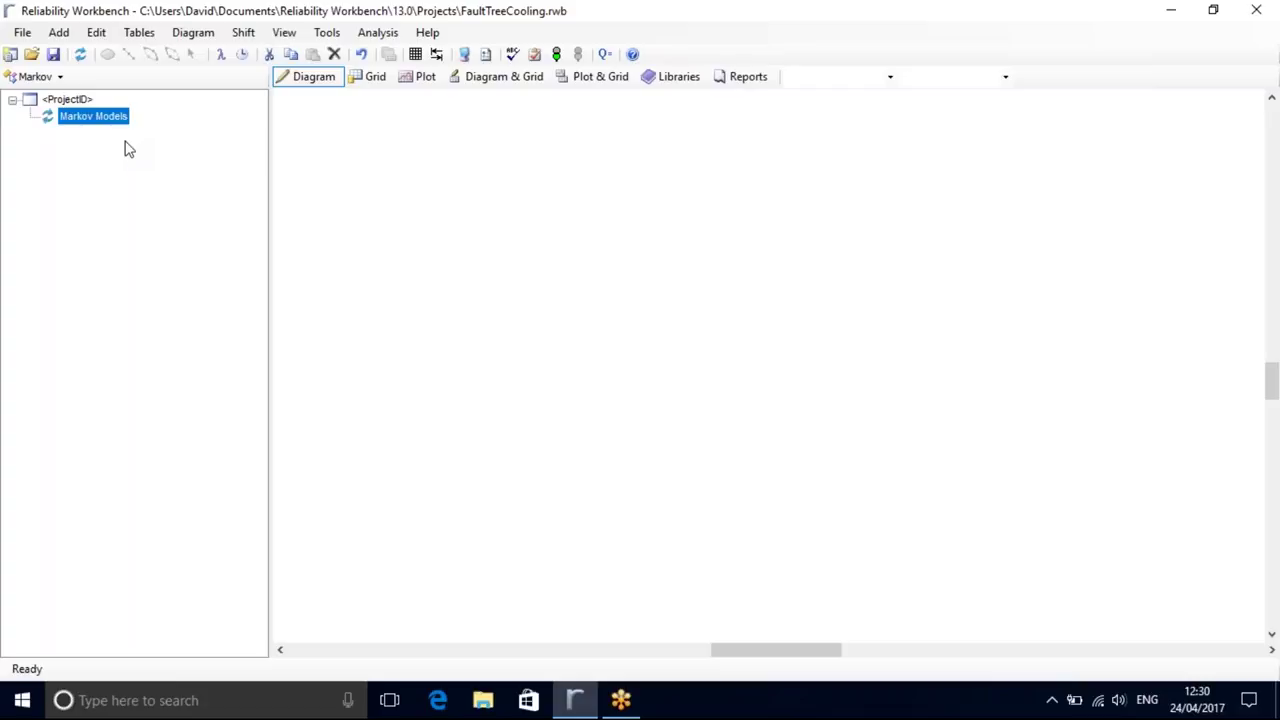
pyautogui.click(82, 58)
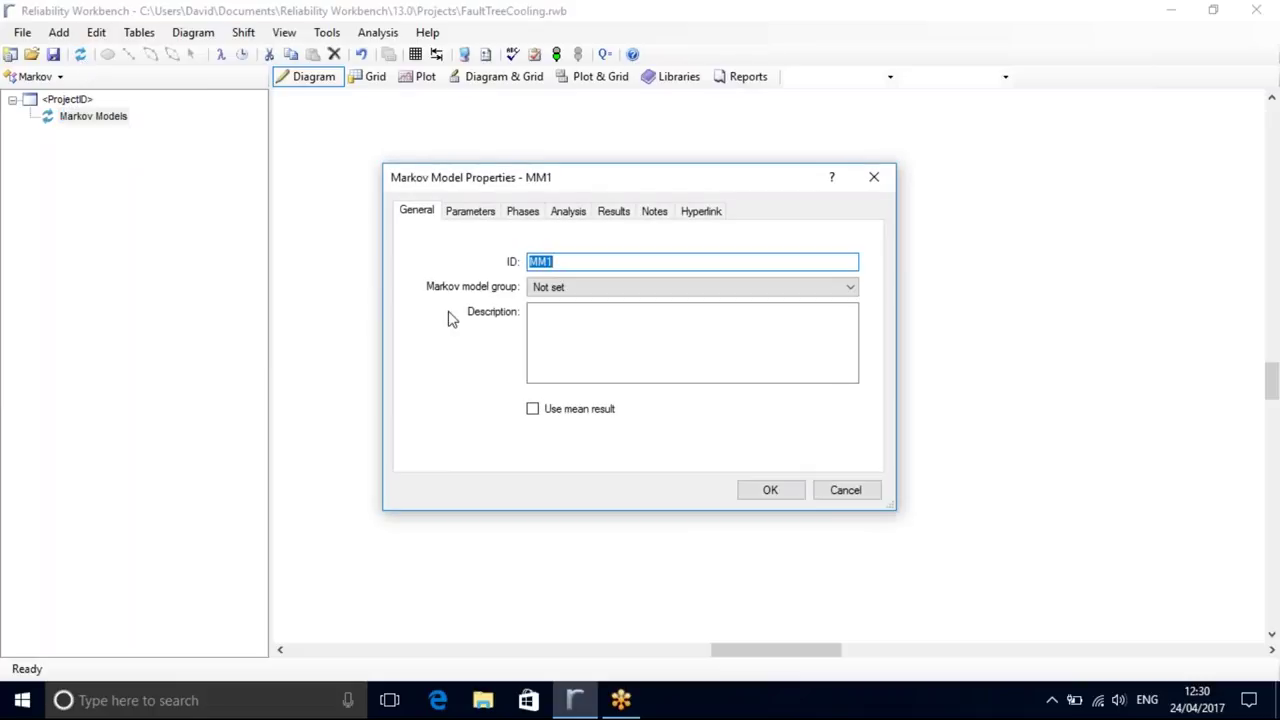
pyautogui.write('markov')
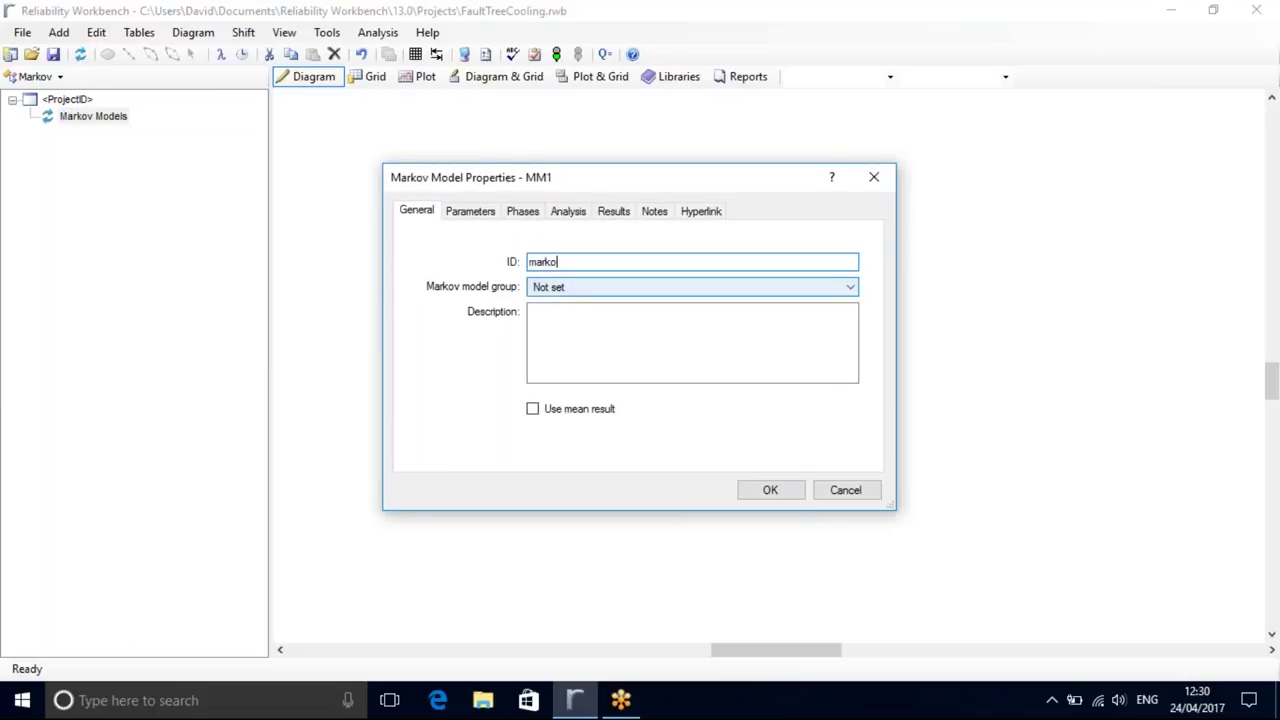
pyautogui.press('BackSpace')
pyautogui.press('BackSpace')
pyautogui.press('BackSpace')
pyautogui.press('BackSpace')
pyautogui.press('BackSpace')
pyautogui.write('MARKOV')
pyautogui.click(770, 492)
# - Add three states to the MARKOV model diagram in a triangular arrangement and end state placement
pyautogui.click(100, 133)
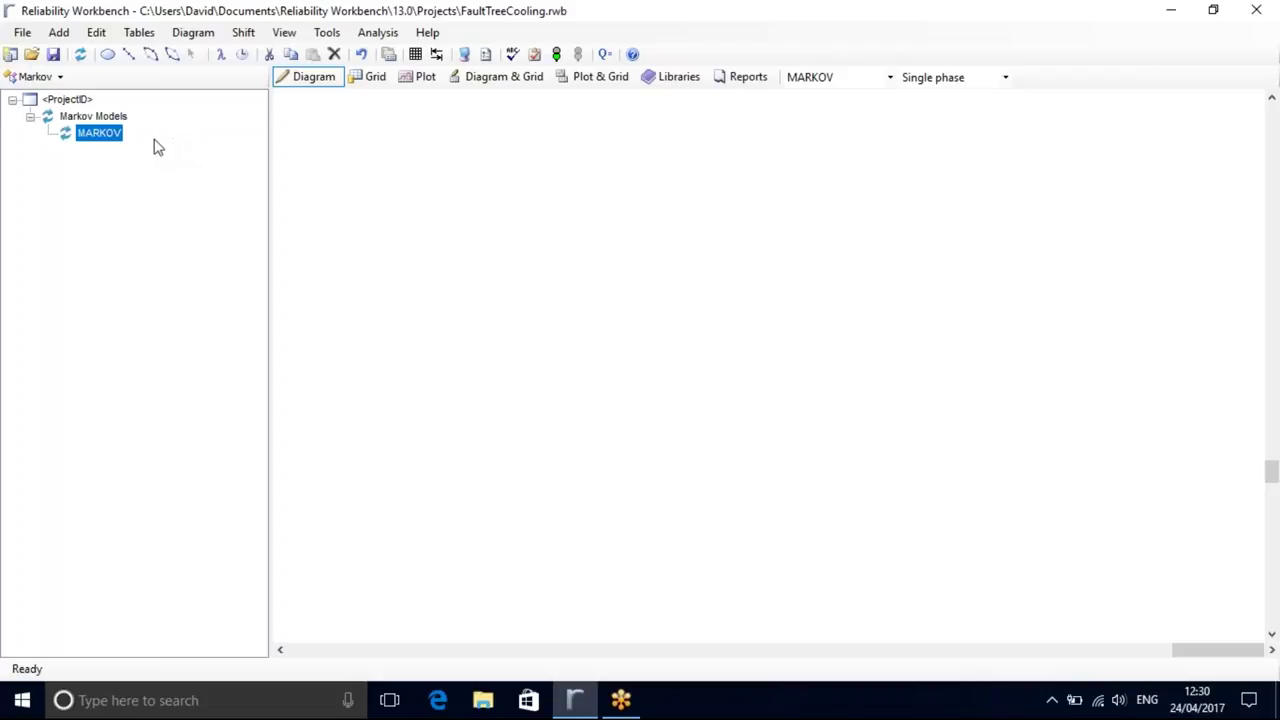
pyautogui.click(108, 57)
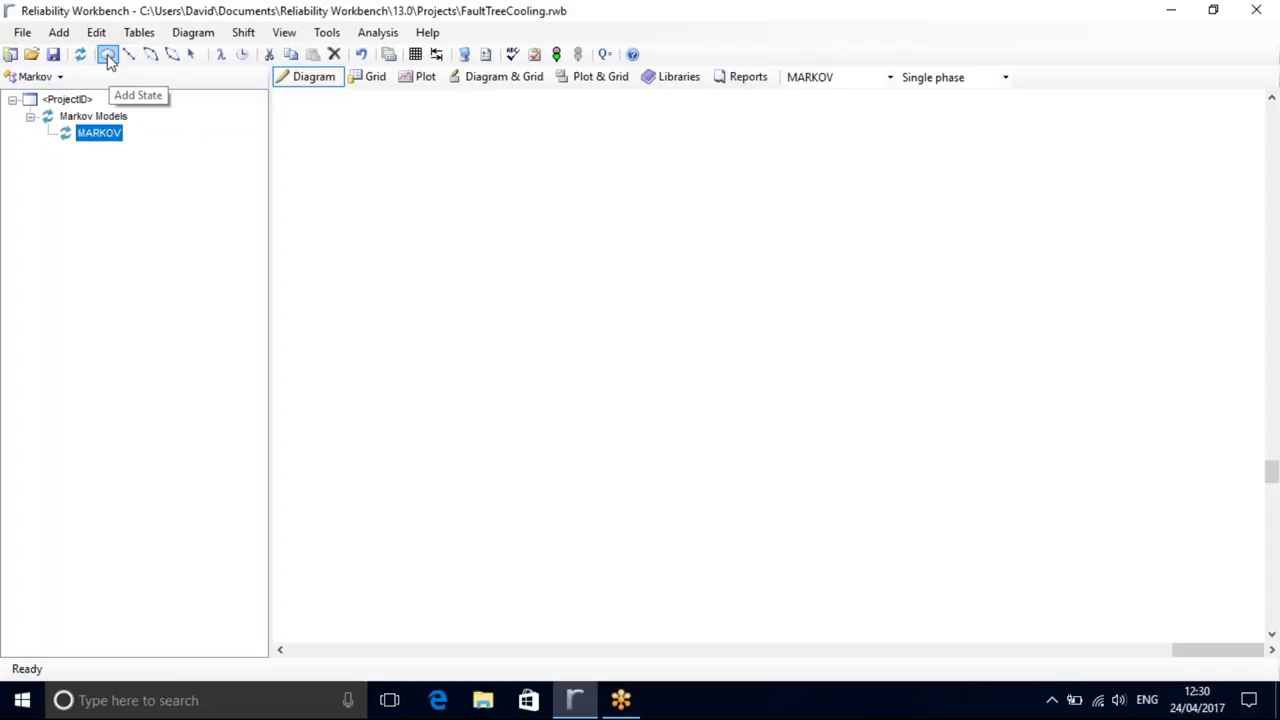
pyautogui.click(611, 159)
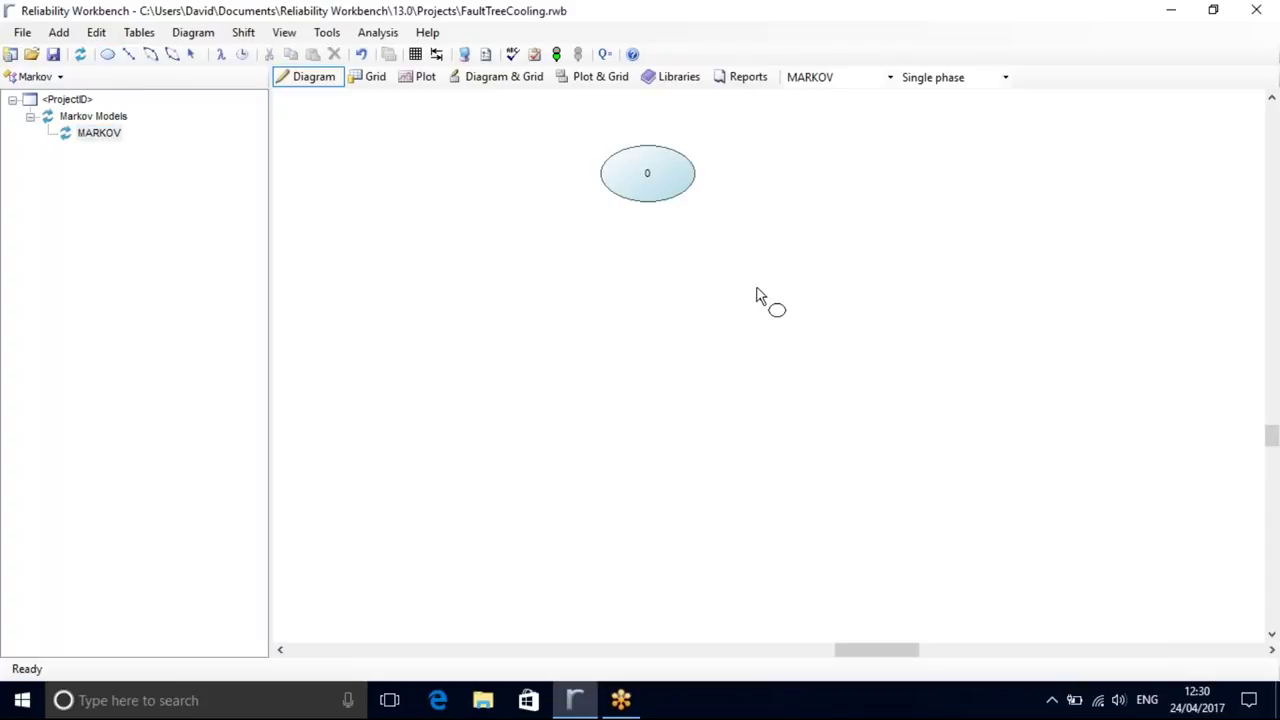
pyautogui.click(799, 280)
pyautogui.click(606, 413)
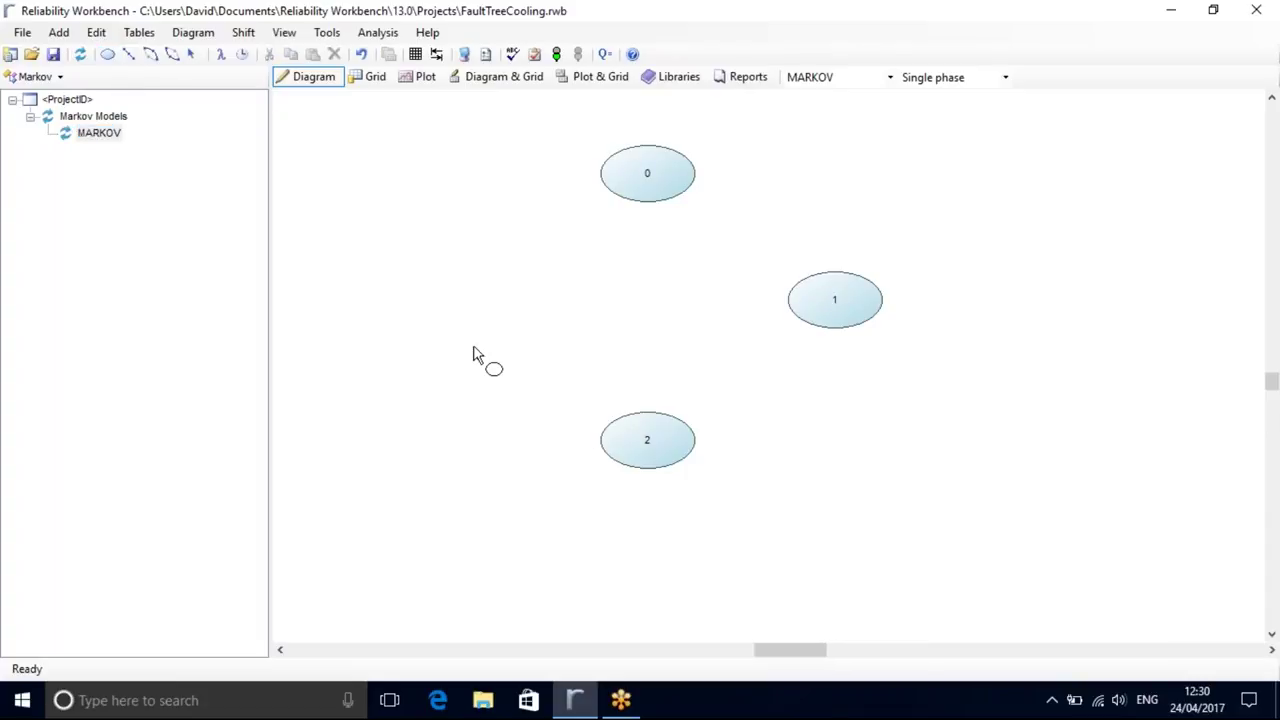
pyautogui.rightClick(440, 246)
pyautogui.click(508, 257)
# - Reposition the states, moving state 2 slightly up and state 1 slightly up and outward to the right
pyautogui.click(656, 437)
pyautogui.moveTo(656, 437); pyautogui.dragTo(656, 408)
pyautogui.moveTo(835, 300); pyautogui.dragTo(866, 295)
pyautogui.click(877, 470)
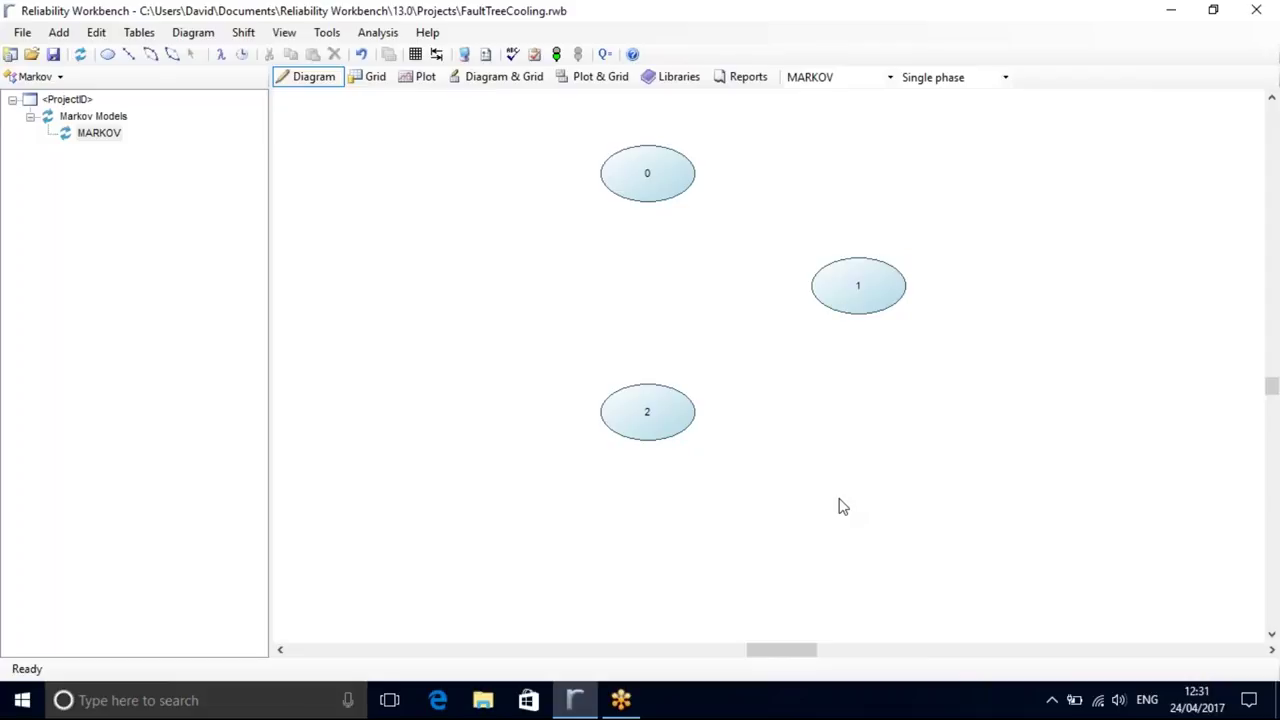
# - Set the short description of state 0 to WORKING
pyautogui.doubleClick(657, 185)
pyautogui.write('working')
pyautogui.press('BackSpace')
pyautogui.press('BackSpace')
pyautogui.press('BackSpace')
pyautogui.press('BackSpace')
pyautogui.press('BackSpace')
pyautogui.press('BackSpace')
pyautogui.press('BackSpace')
pyautogui.write('WORKING')
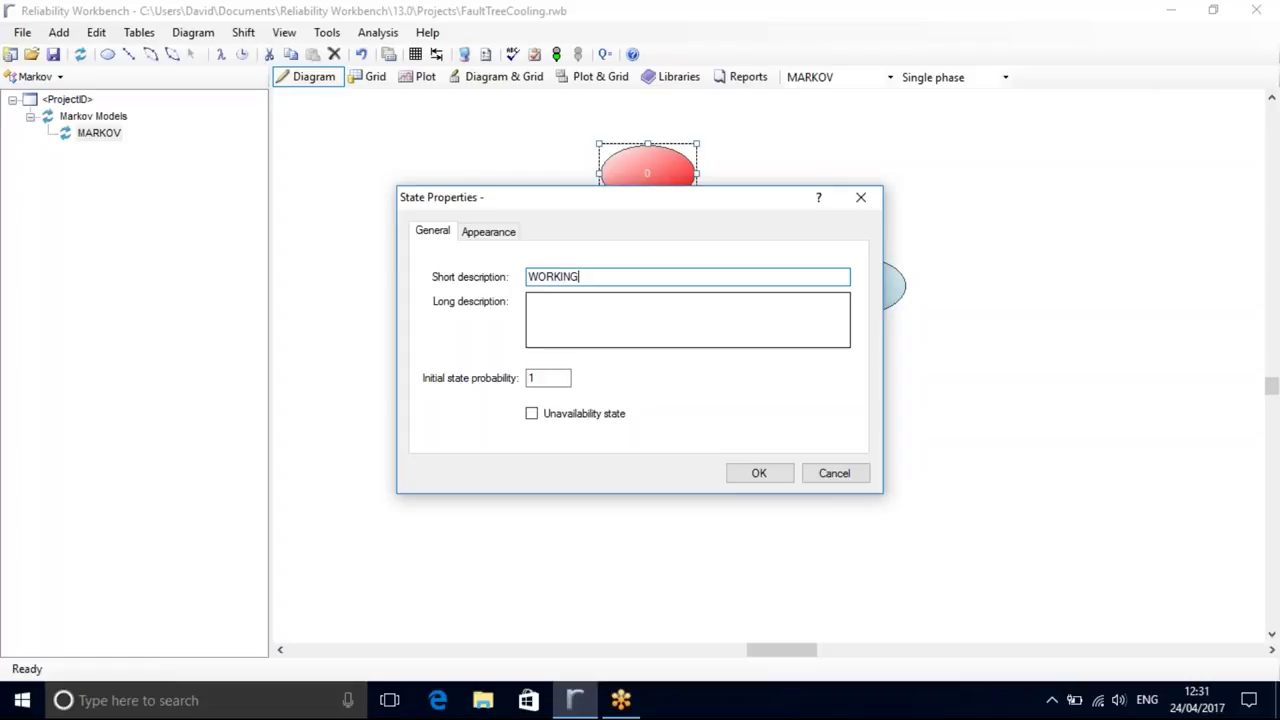
pyautogui.doubleClick(548, 378)
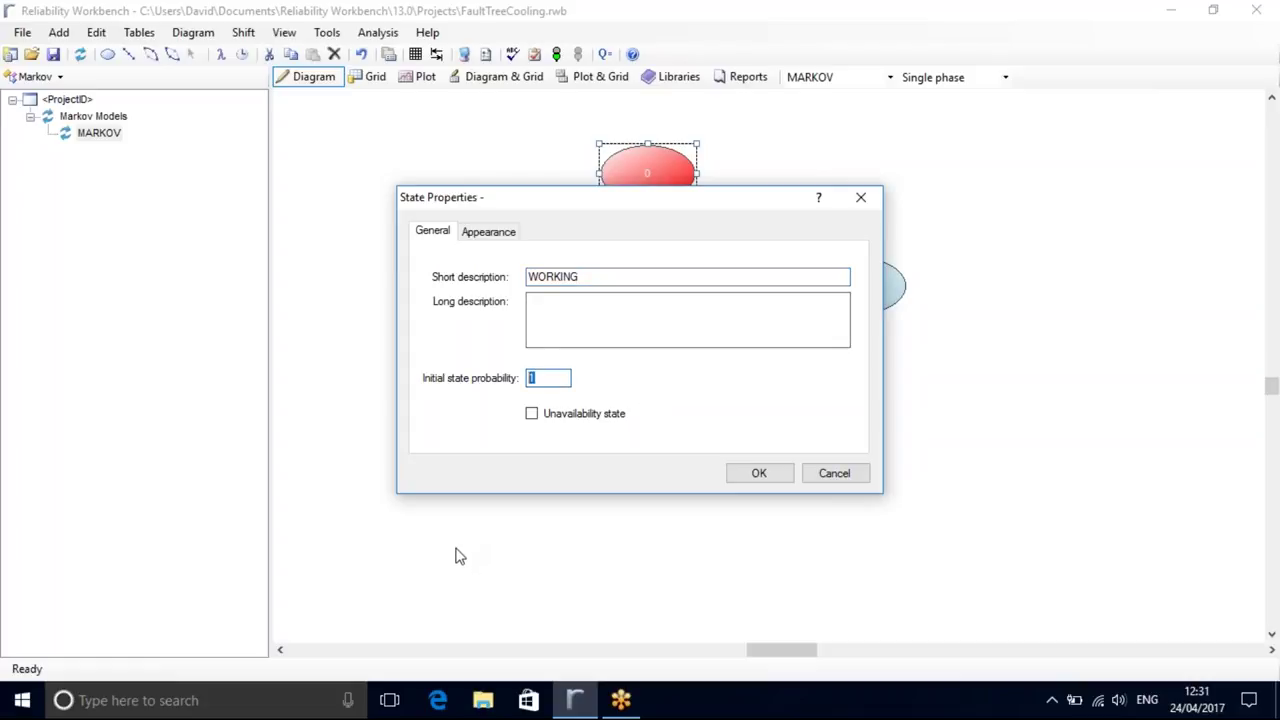
pyautogui.click(758, 476)
# - Set the short description of state 1 to DORMANT FAILURE and mark it as an unavailability state
pyautogui.click(849, 297)
pyautogui.doubleClick(849, 297)
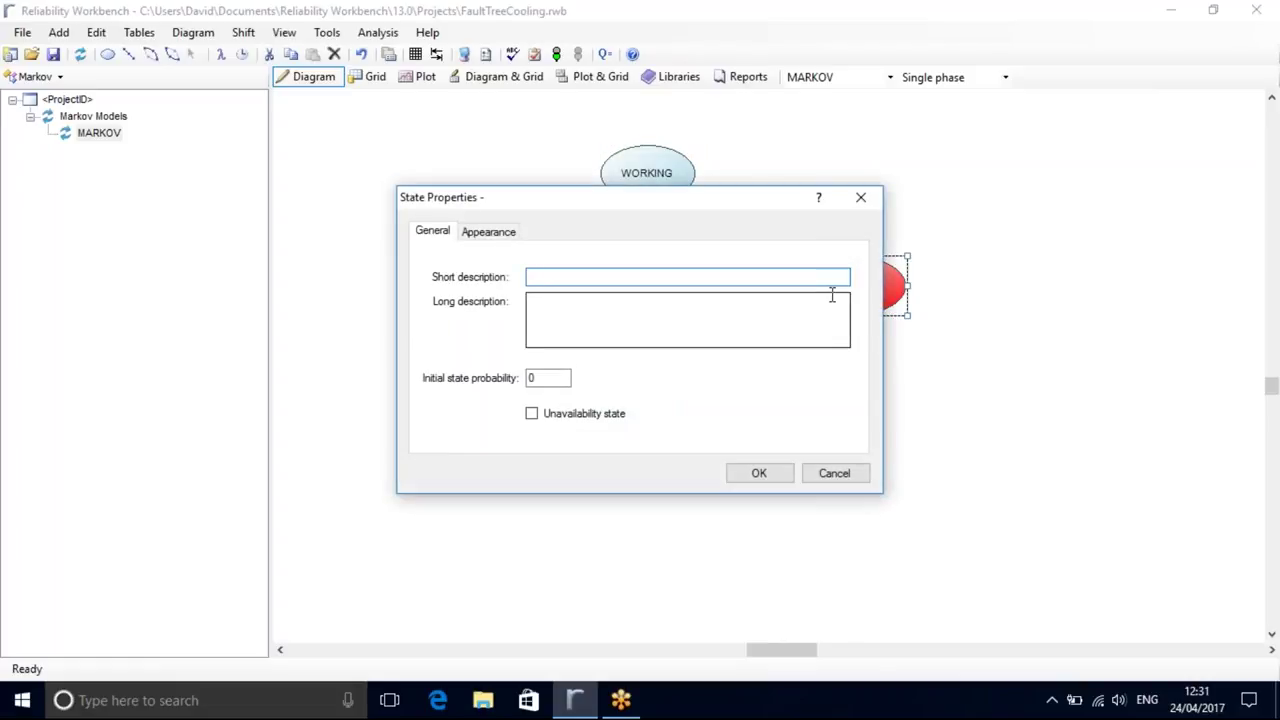
pyautogui.write('DORMANT FA')
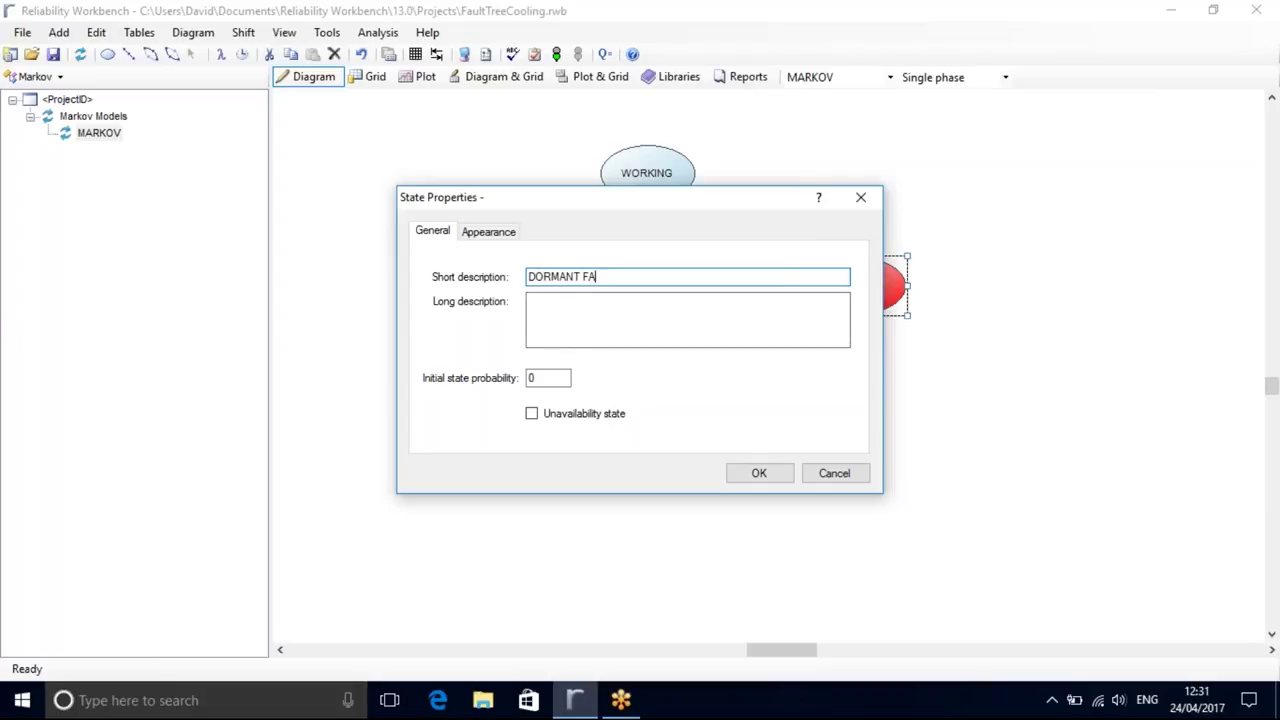
pyautogui.write('ILURE')
pyautogui.click(531, 416)
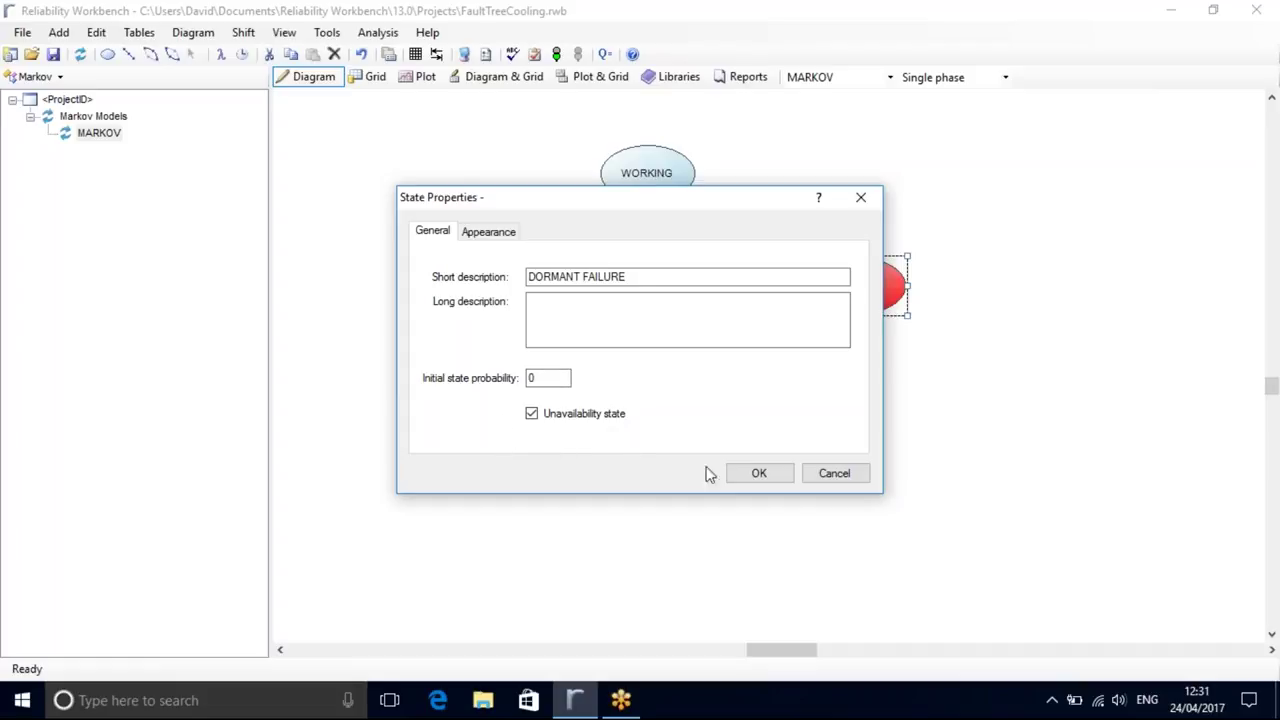
pyautogui.click(737, 474)
# - Set the short description of state 2 to UNDER REPAIR and mark it as an unavailability state
pyautogui.doubleClick(640, 420)
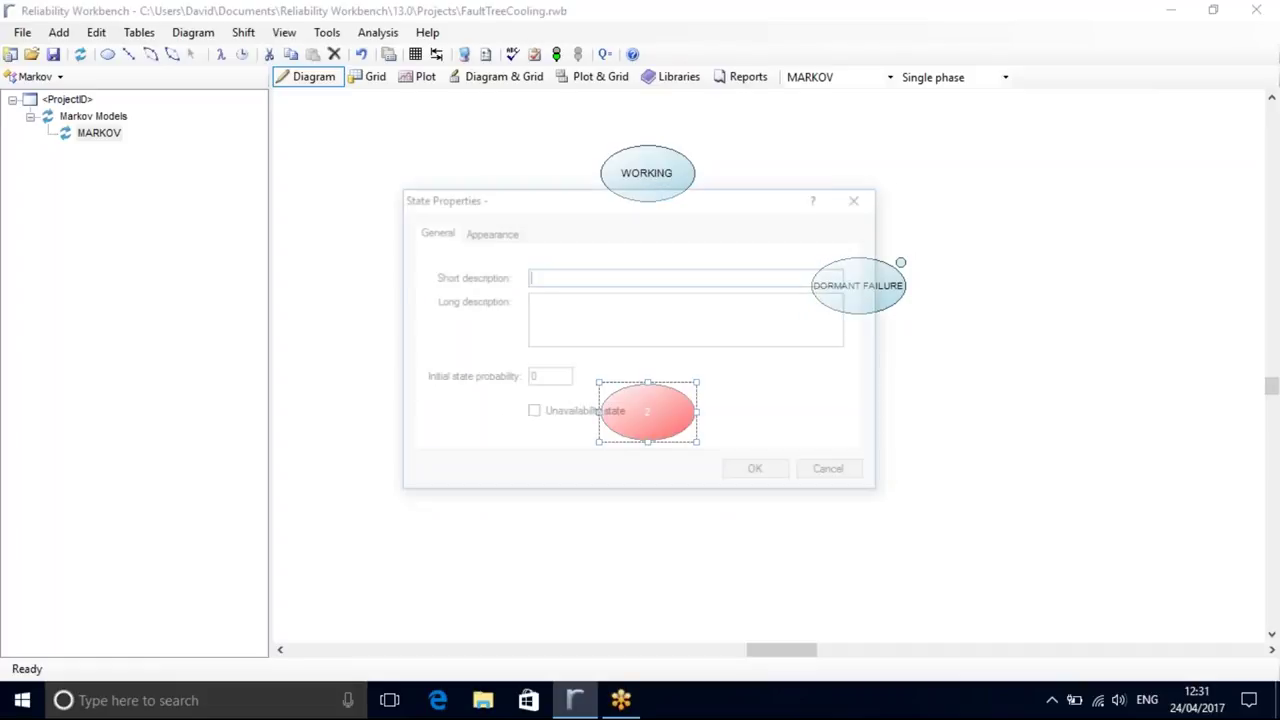
pyautogui.write('UNDER REPAIR')
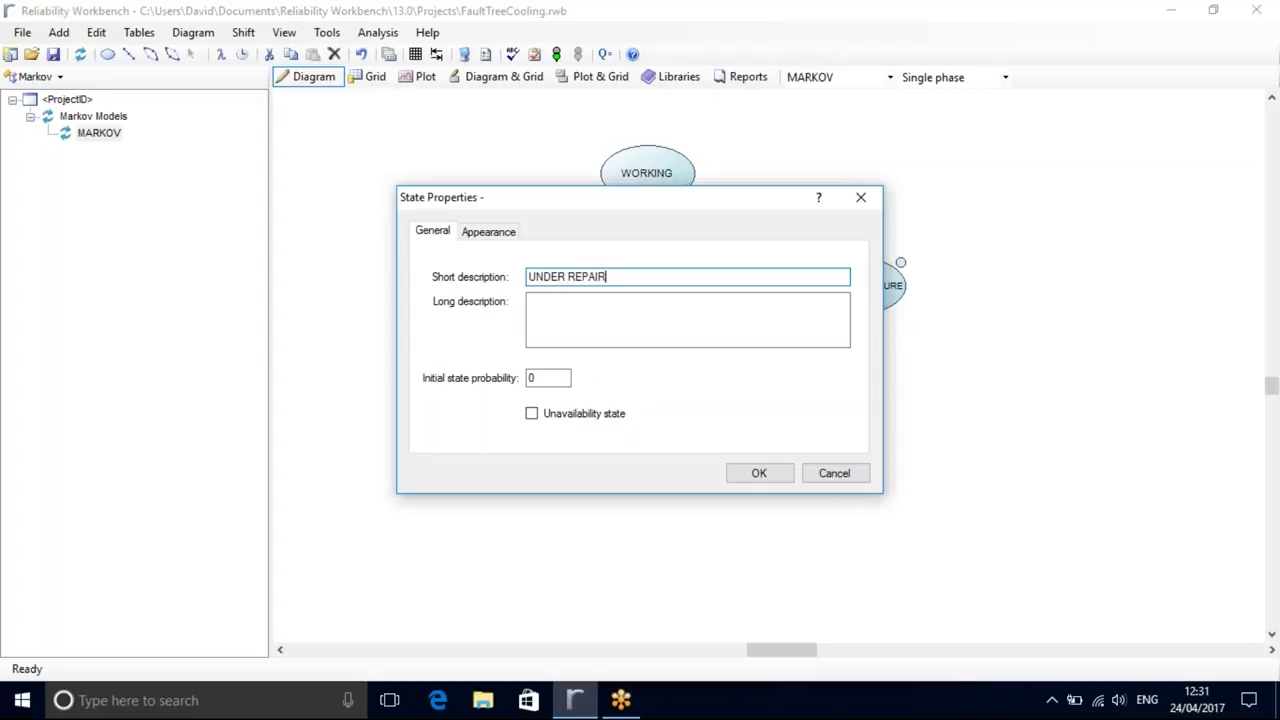
pyautogui.click(566, 425)
pyautogui.click(741, 478)
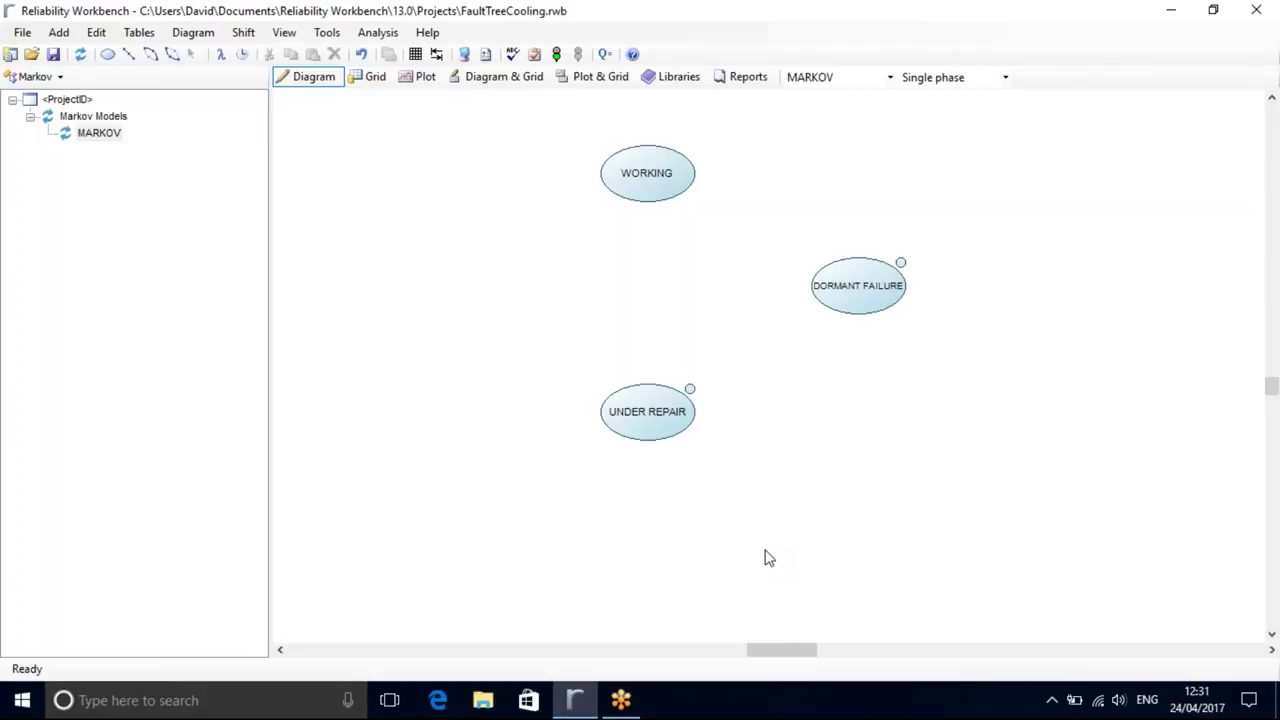
# - Add straight transitions from WORKING to DORMANT FAILURE and from UNDER REPAIR to WORKING, and leave add mode
pyautogui.click(130, 58)
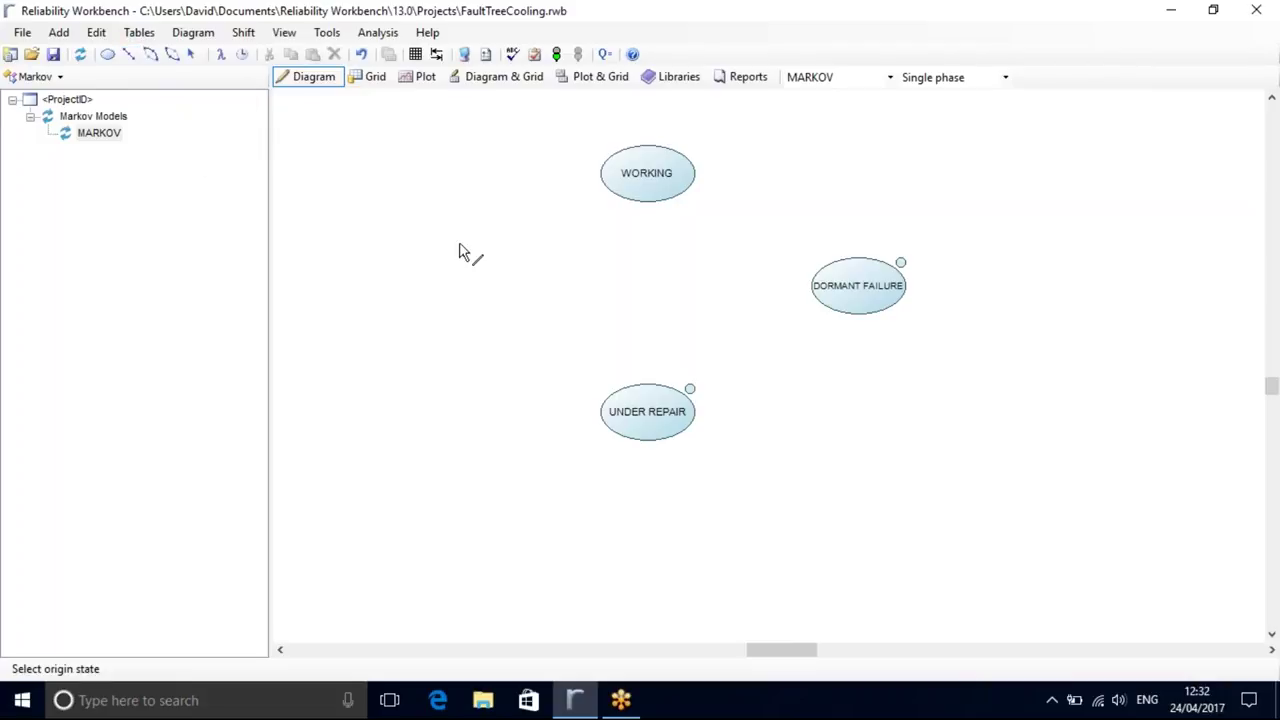
pyautogui.click(651, 178)
pyautogui.click(869, 289)
pyautogui.click(658, 392)
pyautogui.click(652, 188)
pyautogui.rightClick(477, 265)
pyautogui.click(560, 325)
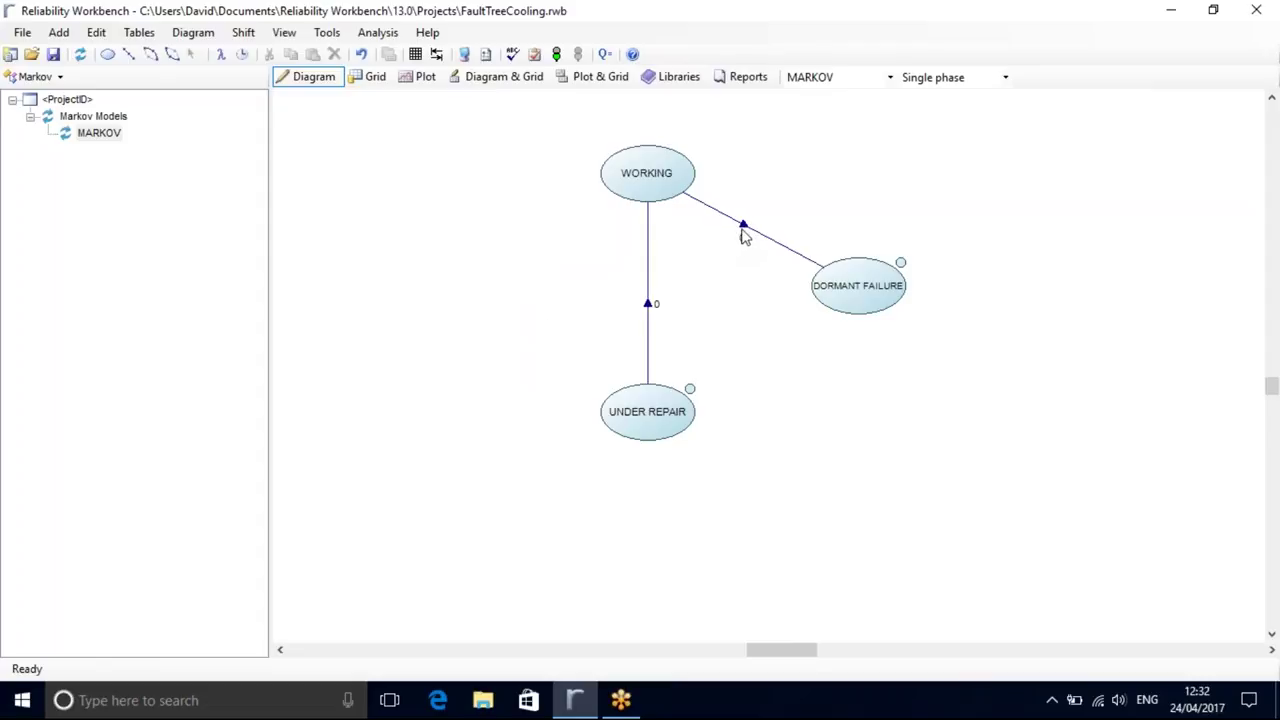
# - Set the constant base rate of the WORKING to DORMANT FAILURE transition to 0.0001
pyautogui.doubleClick(740, 230)
pyautogui.click(588, 318)
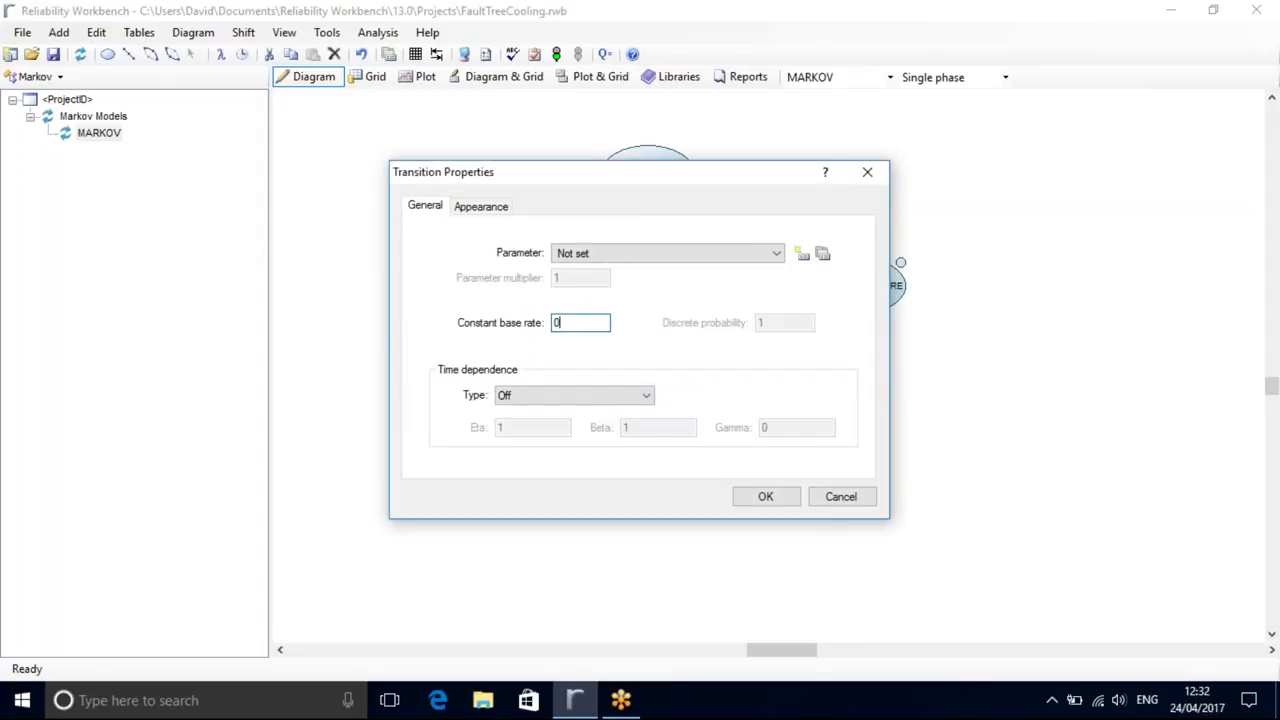
pyautogui.write('.0001')
pyautogui.click(765, 500)
# - Set the constant base rate of the UNDER REPAIR to WORKING transition to 1
pyautogui.doubleClick(650, 312)
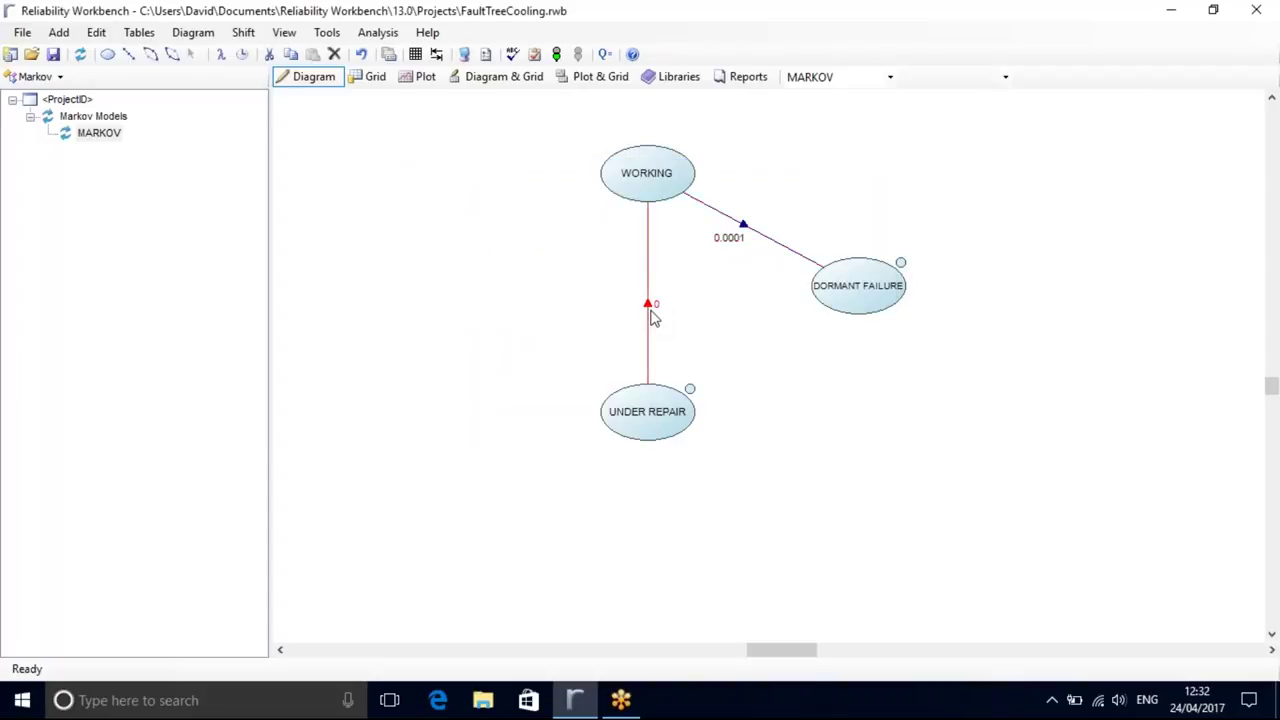
pyautogui.moveTo(565, 323); pyautogui.dragTo(512, 323)
pyautogui.write('1')
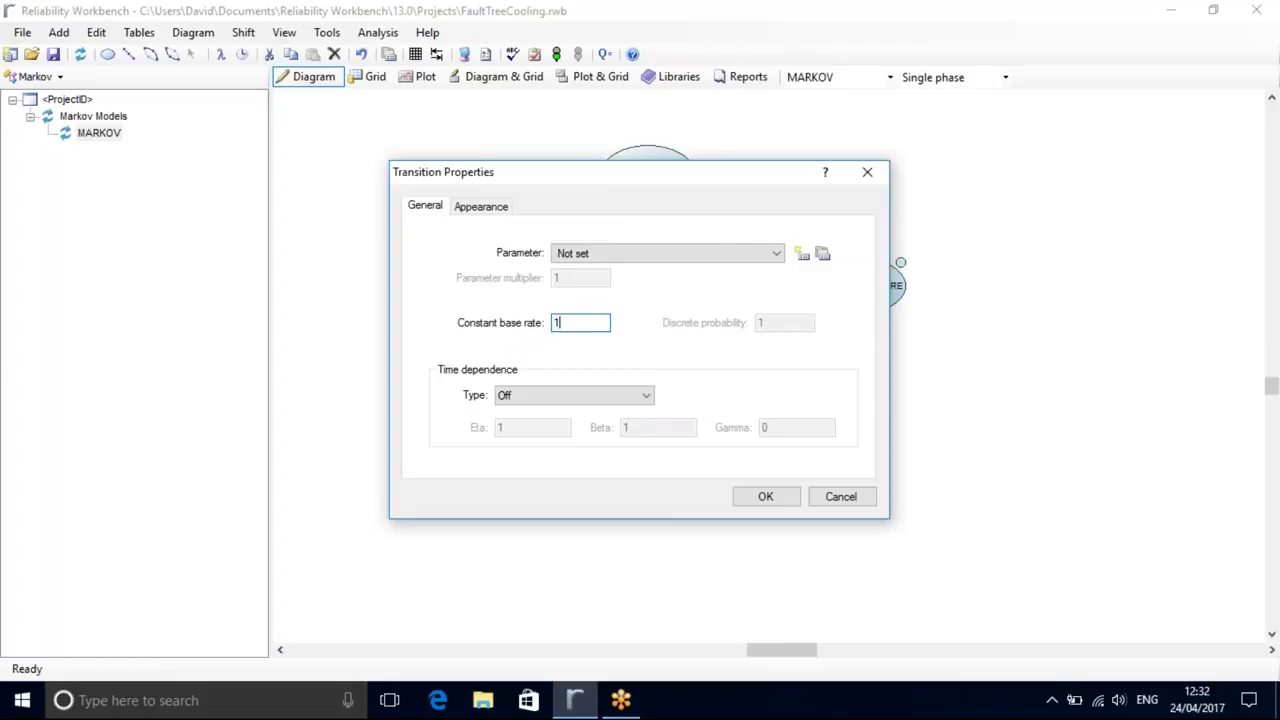
pyautogui.click(766, 499)
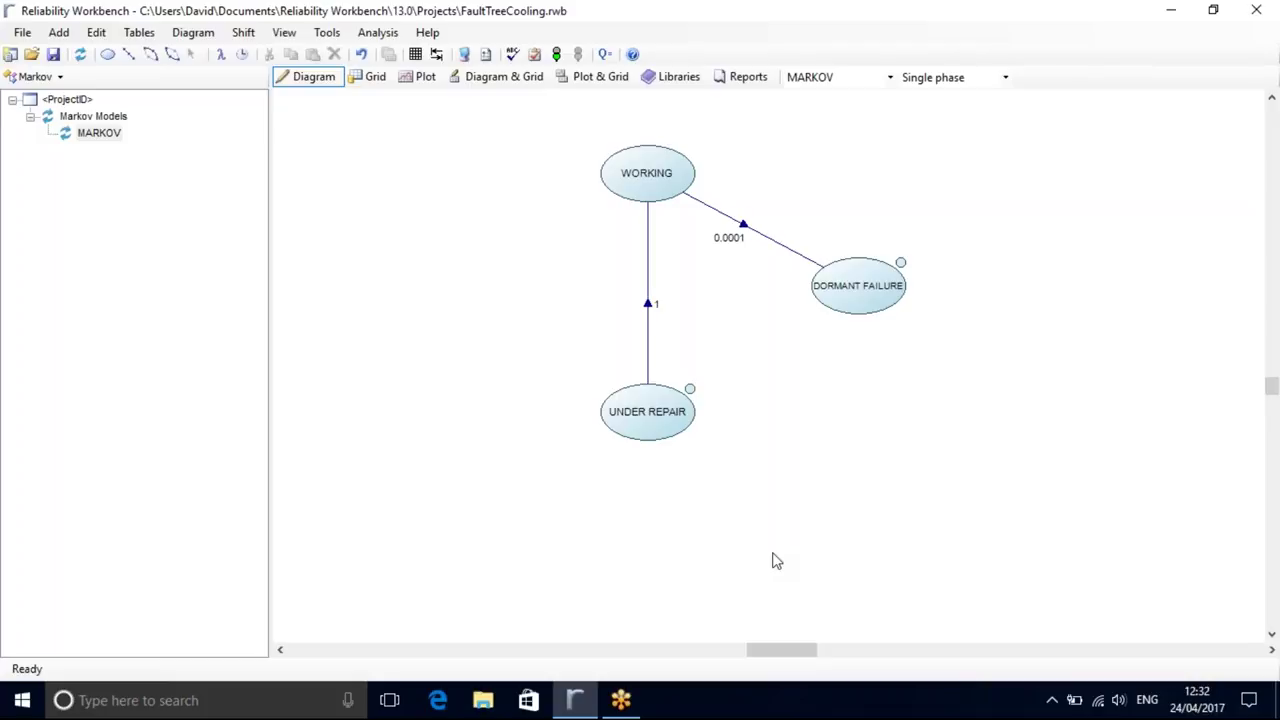
# - Add a phase described as Operating with a duration of 24 to the MARKOV model
pyautogui.click(244, 56)
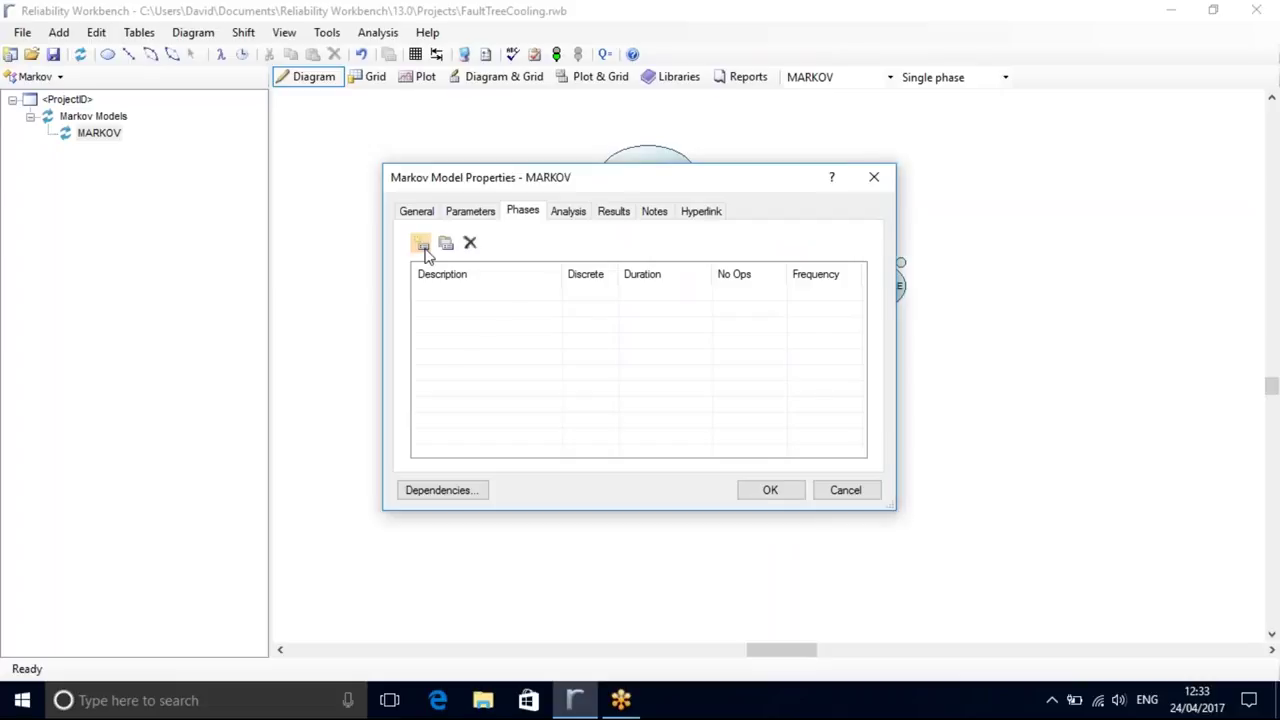
pyautogui.click(423, 247)
pyautogui.write('oPERATING')
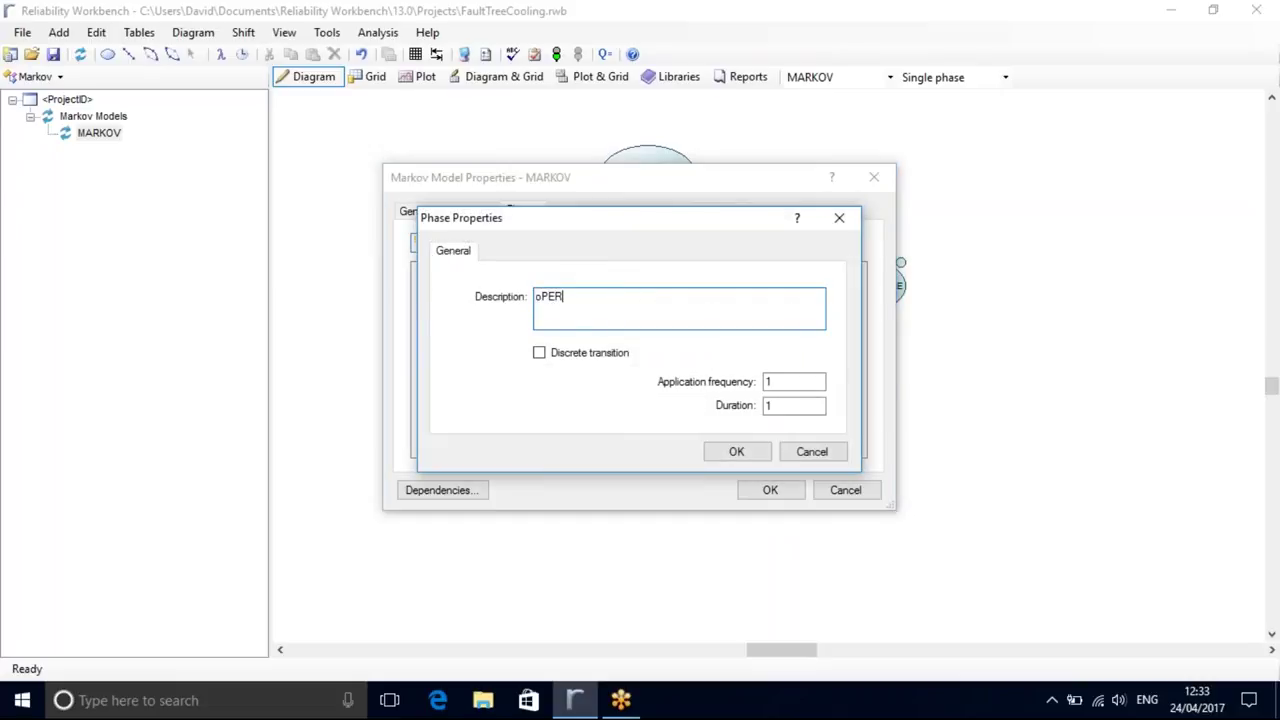
pyautogui.press('BackSpace')
pyautogui.press('BackSpace')
pyautogui.press('BackSpace')
pyautogui.press('BackSpace')
pyautogui.press('BackSpace')
pyautogui.press('BackSpace')
pyautogui.press('BackSpace')
pyautogui.press('BackSpace')
pyautogui.press('BackSpace')
pyautogui.write('Operating')
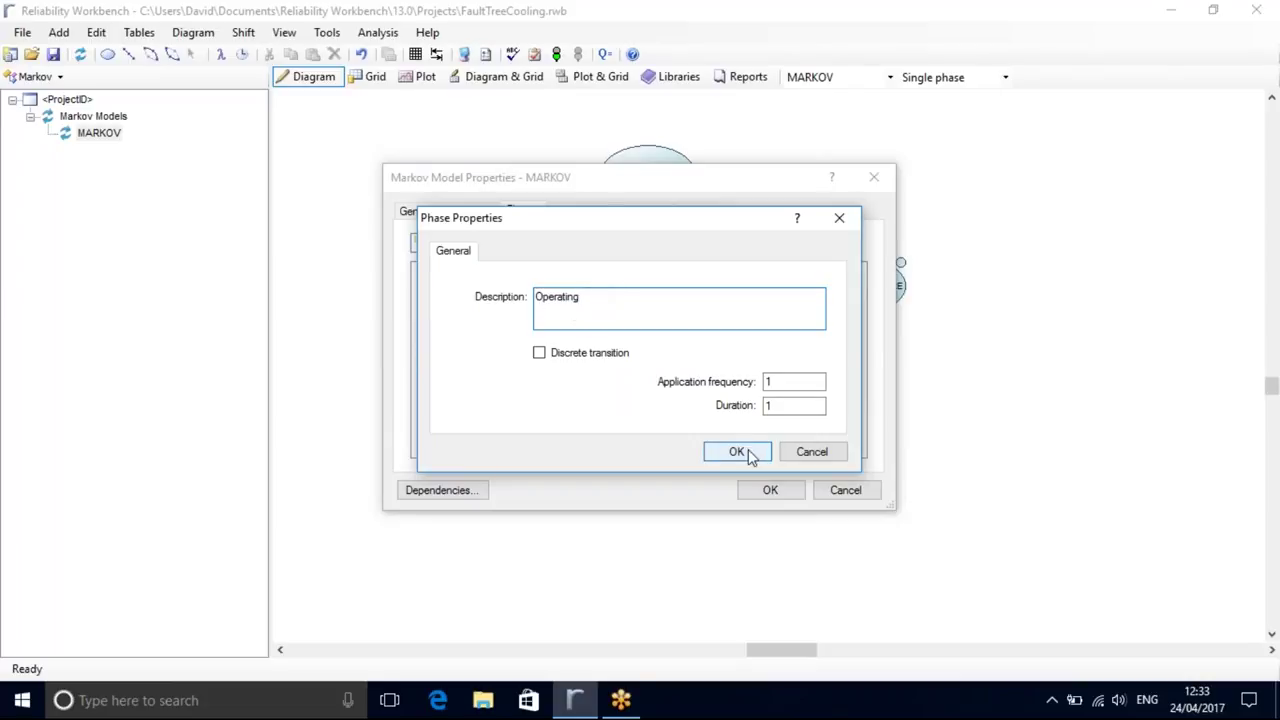
pyautogui.doubleClick(785, 405)
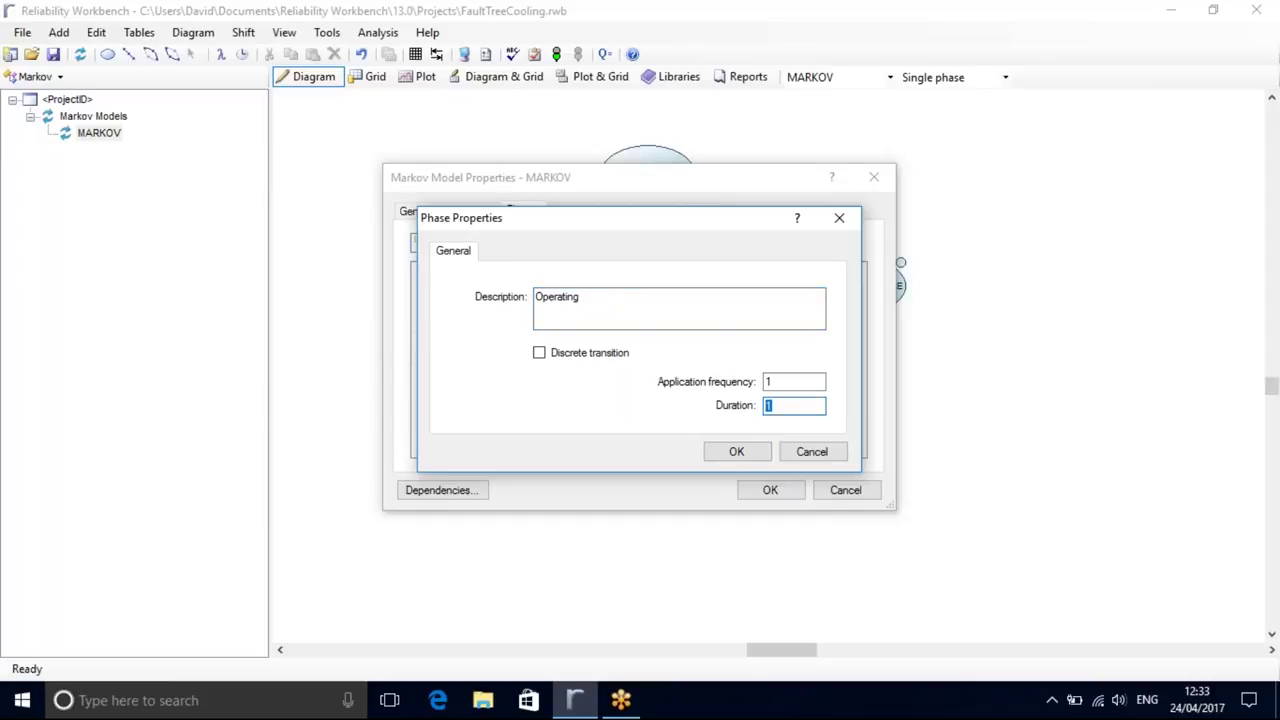
pyautogui.write('24')
pyautogui.click(749, 452)
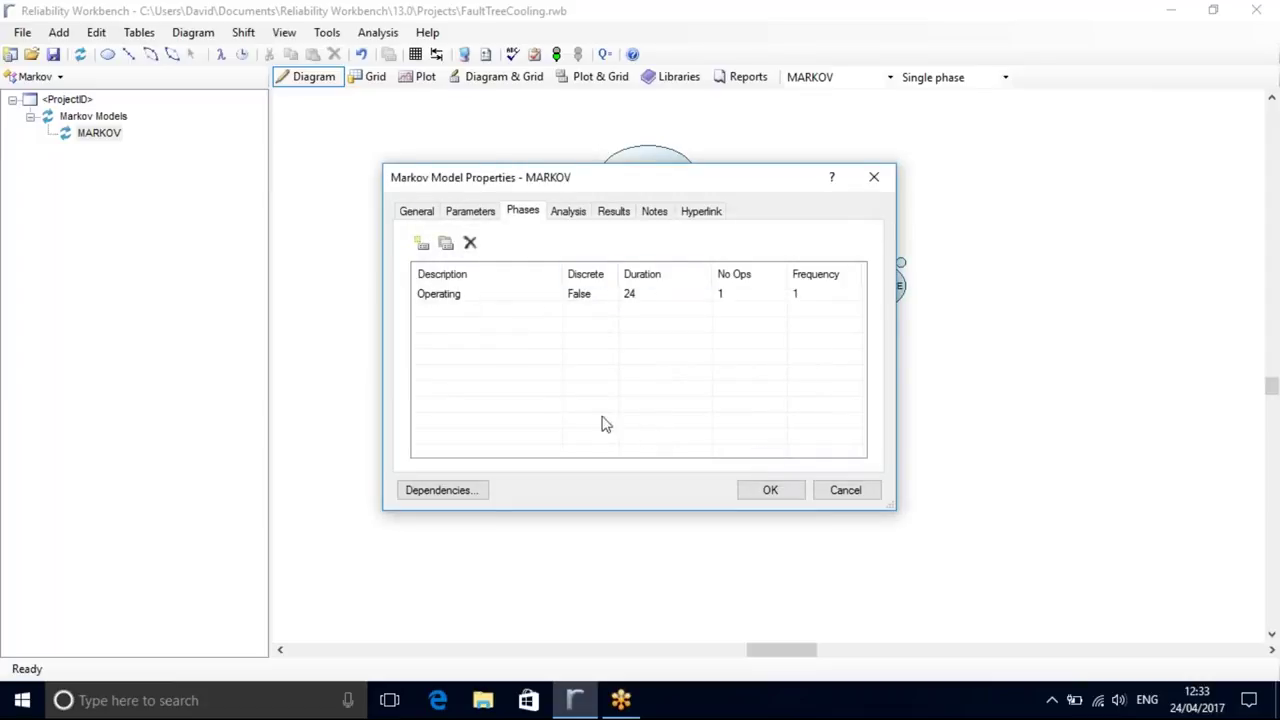
# - Add a second phase described as Inspection, set as a discrete transition, and accept the model's phases
pyautogui.click(421, 245)
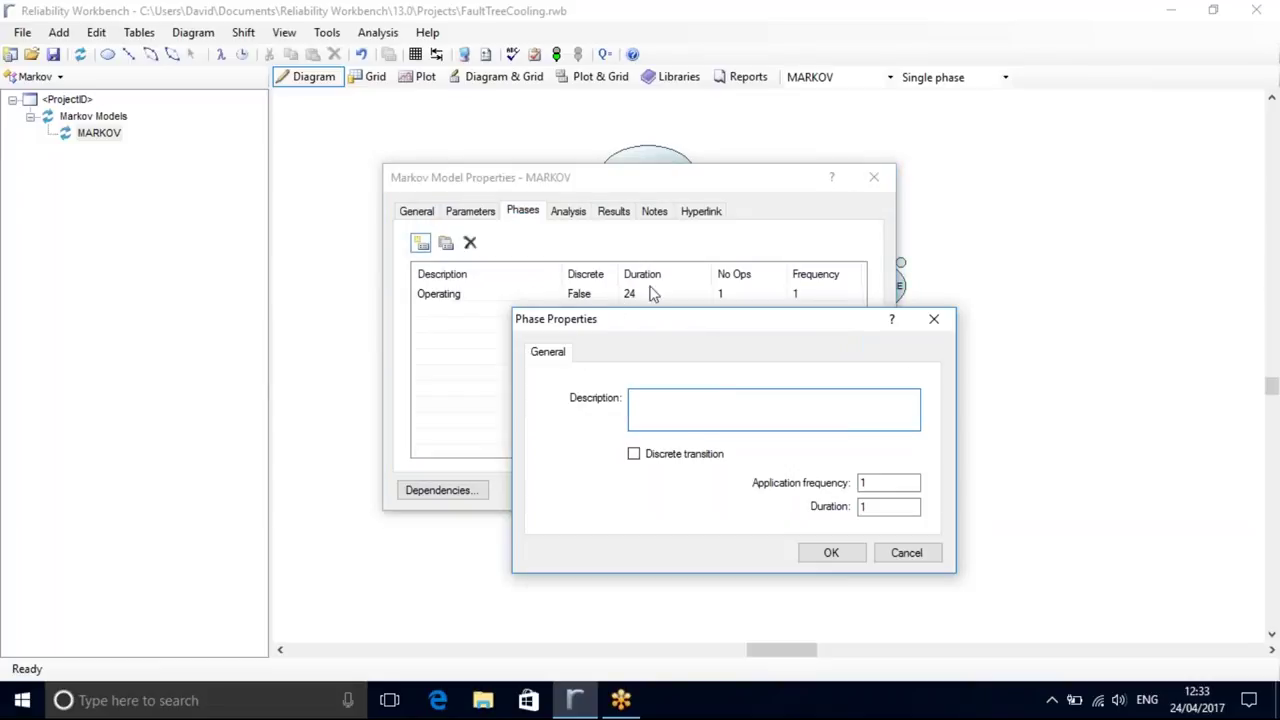
pyautogui.moveTo(676, 322); pyautogui.dragTo(570, 238)
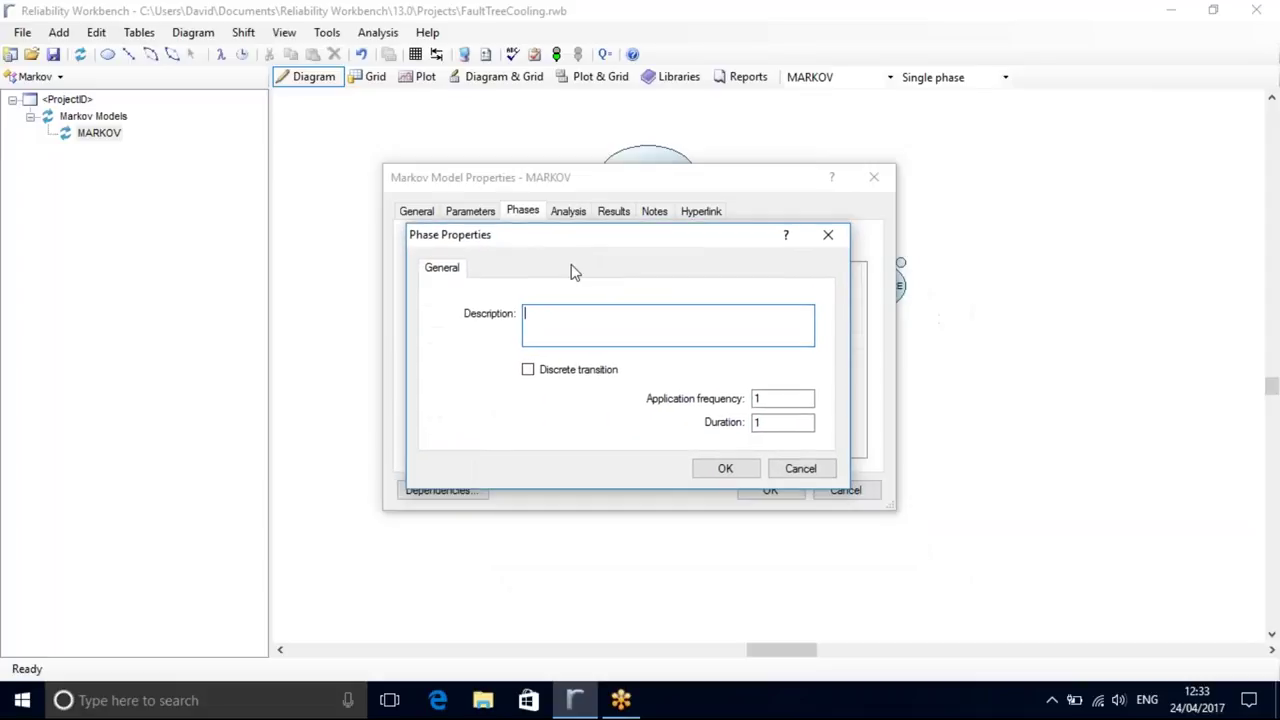
pyautogui.write('Inspection')
pyautogui.click(528, 370)
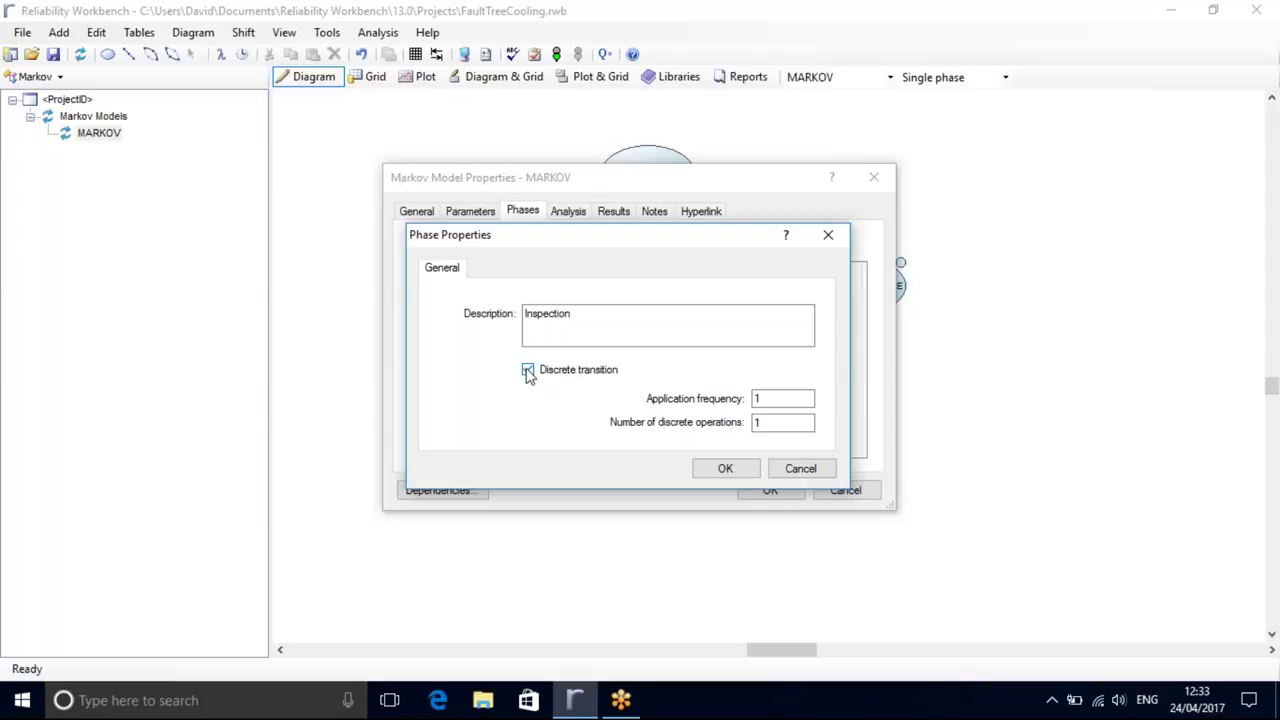
pyautogui.click(528, 370)
pyautogui.click(727, 470)
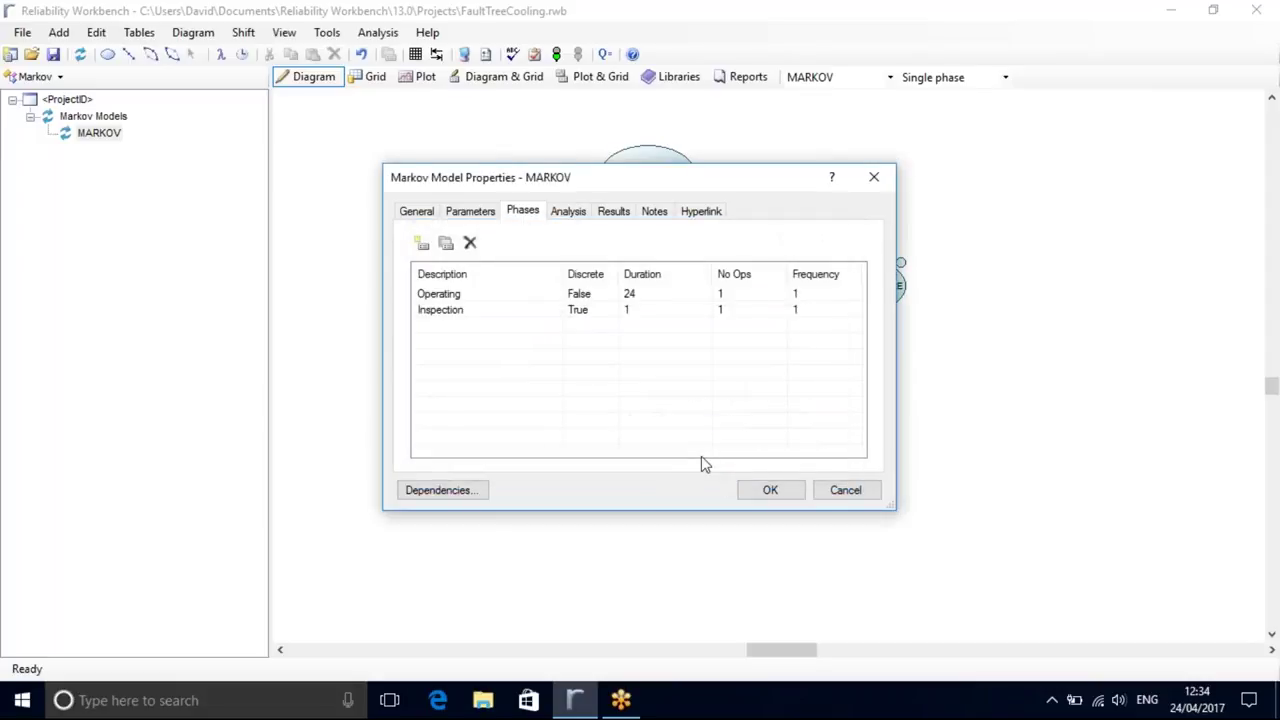
pyautogui.click(770, 490)
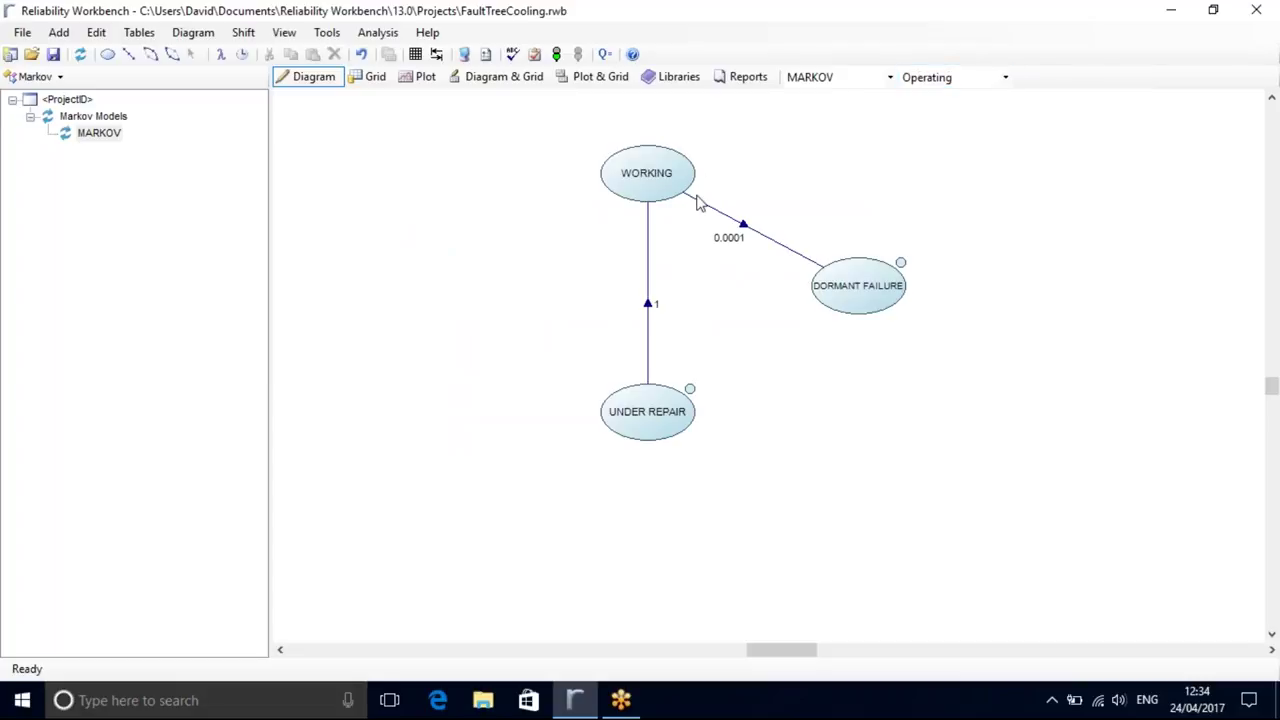
# - Display the Inspection phase and add a straight transition from DORMANT FAILURE to UNDER REPAIR
pyautogui.click(1005, 77)
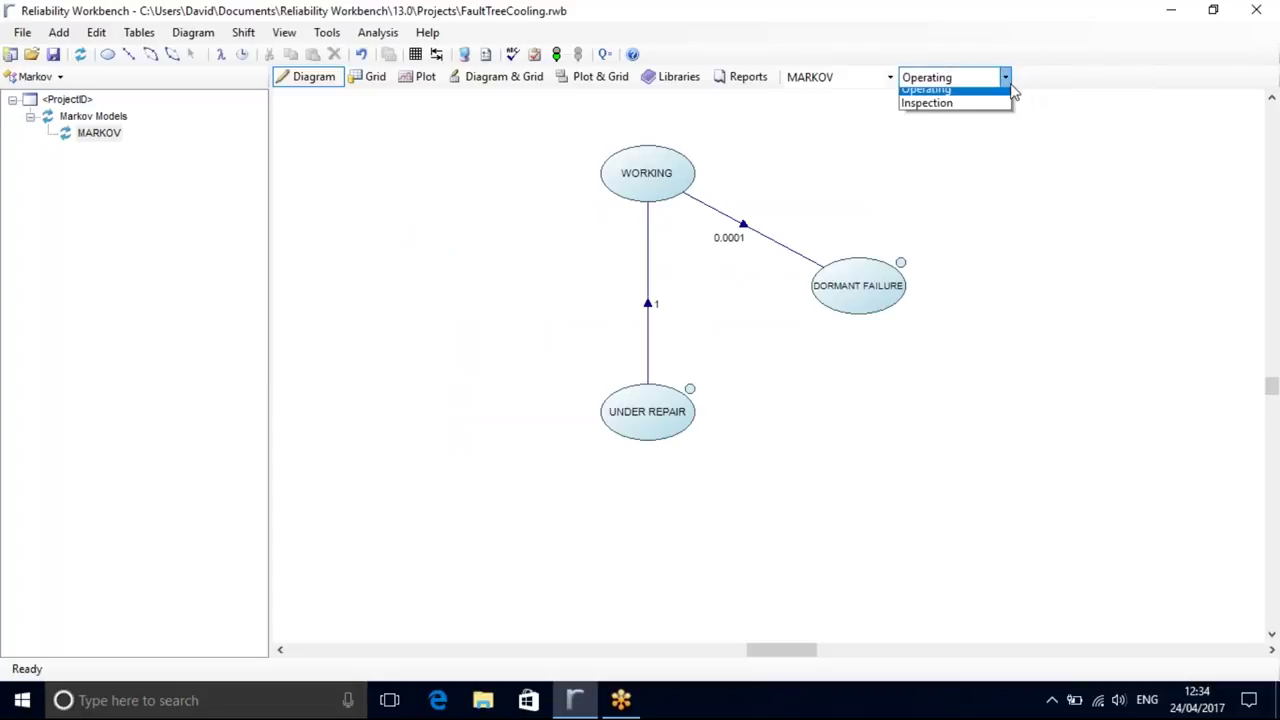
pyautogui.click(936, 111)
pyautogui.click(129, 54)
pyautogui.click(823, 294)
pyautogui.click(657, 420)
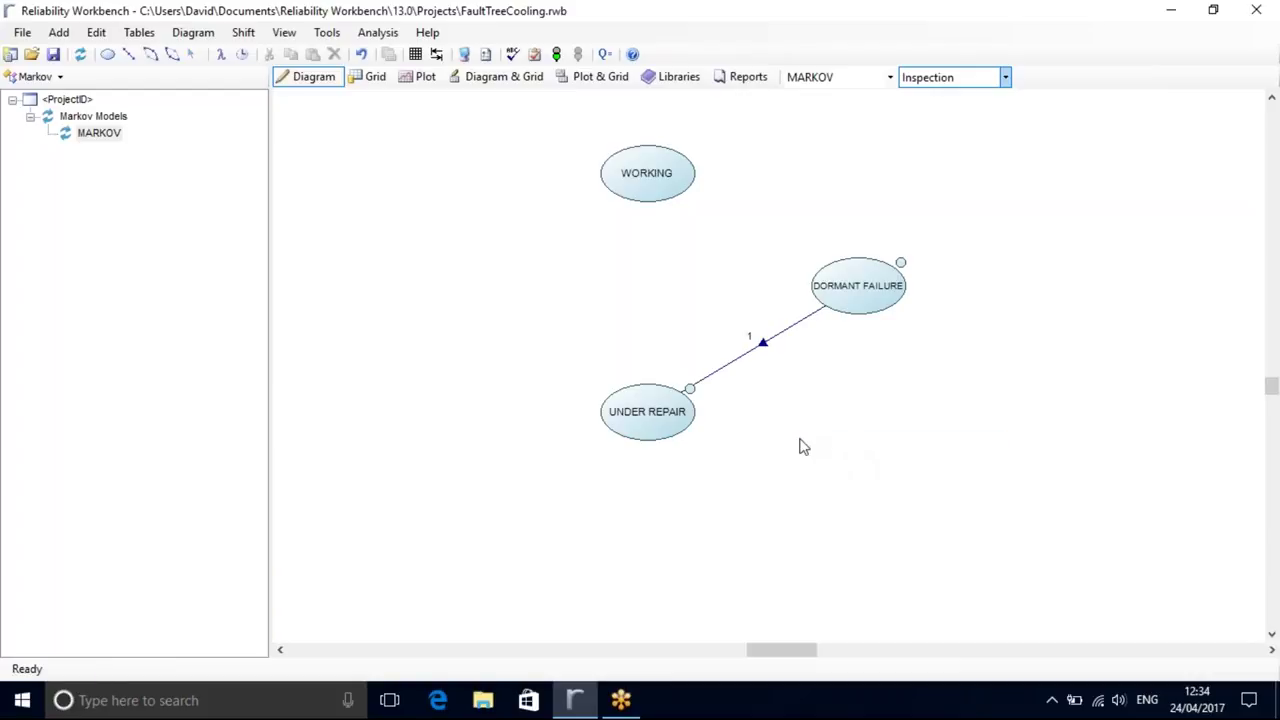
# - Set the discrete probability of the DORMANT FAILURE to UNDER REPAIR transition to 0.99
pyautogui.doubleClick(762, 350)
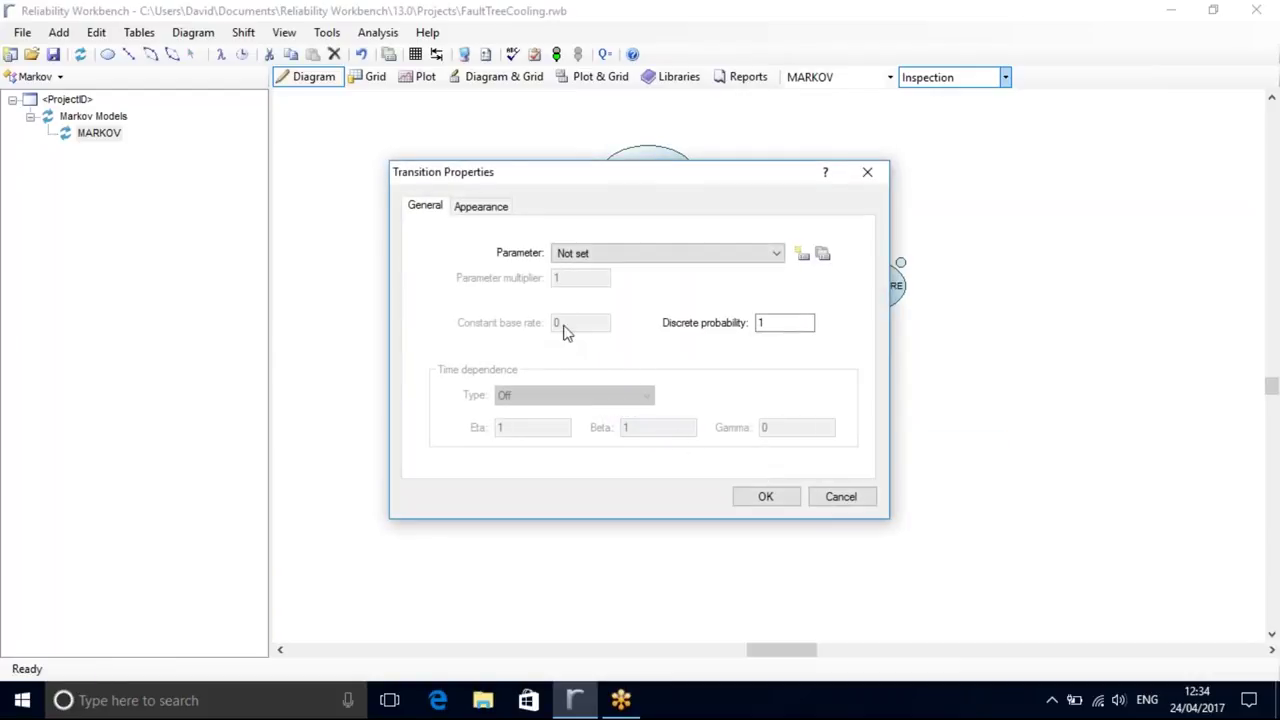
pyautogui.doubleClick(789, 330)
pyautogui.write('0.99')
pyautogui.click(771, 498)
# - Switch the diagram between the Operating and Inspection phases to compare their transitions, ending on Operating
pyautogui.click(1005, 80)
pyautogui.click(991, 96)
pyautogui.click(1005, 80)
pyautogui.click(995, 110)
pyautogui.click(1005, 80)
pyautogui.click(986, 97)
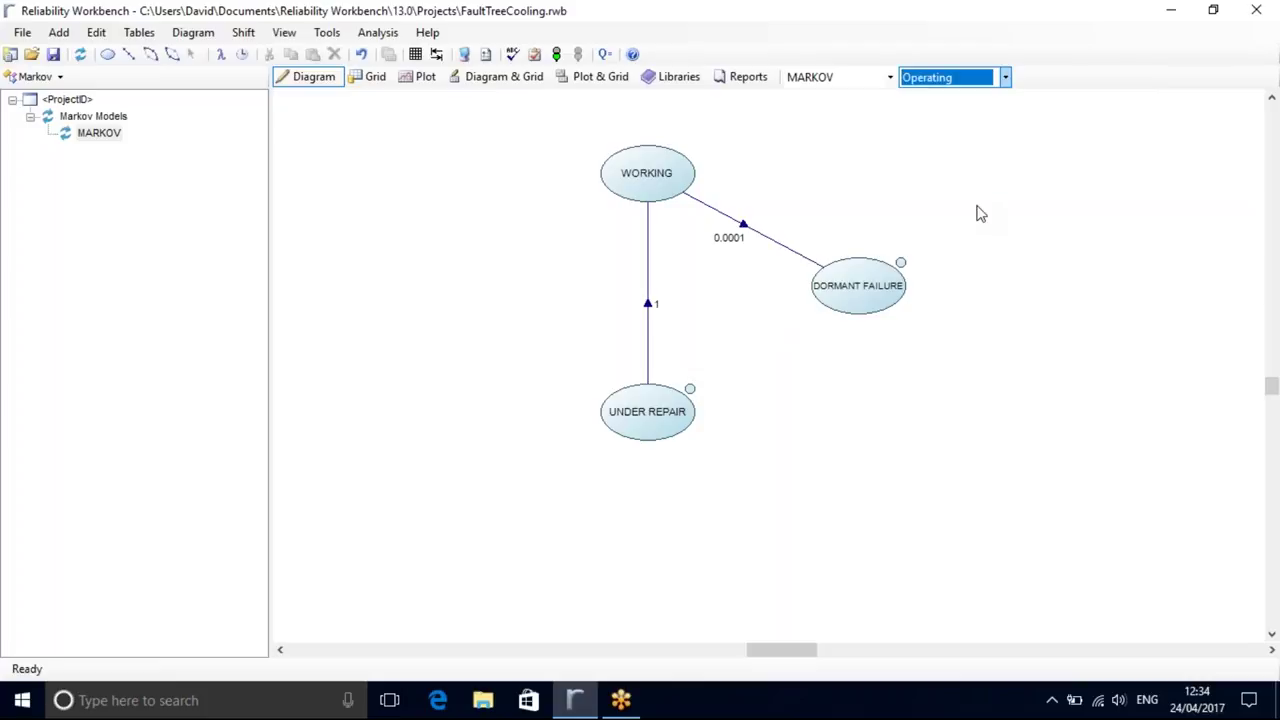
# - Perform the Markov analysis and close the analysis window
pyautogui.click(557, 56)
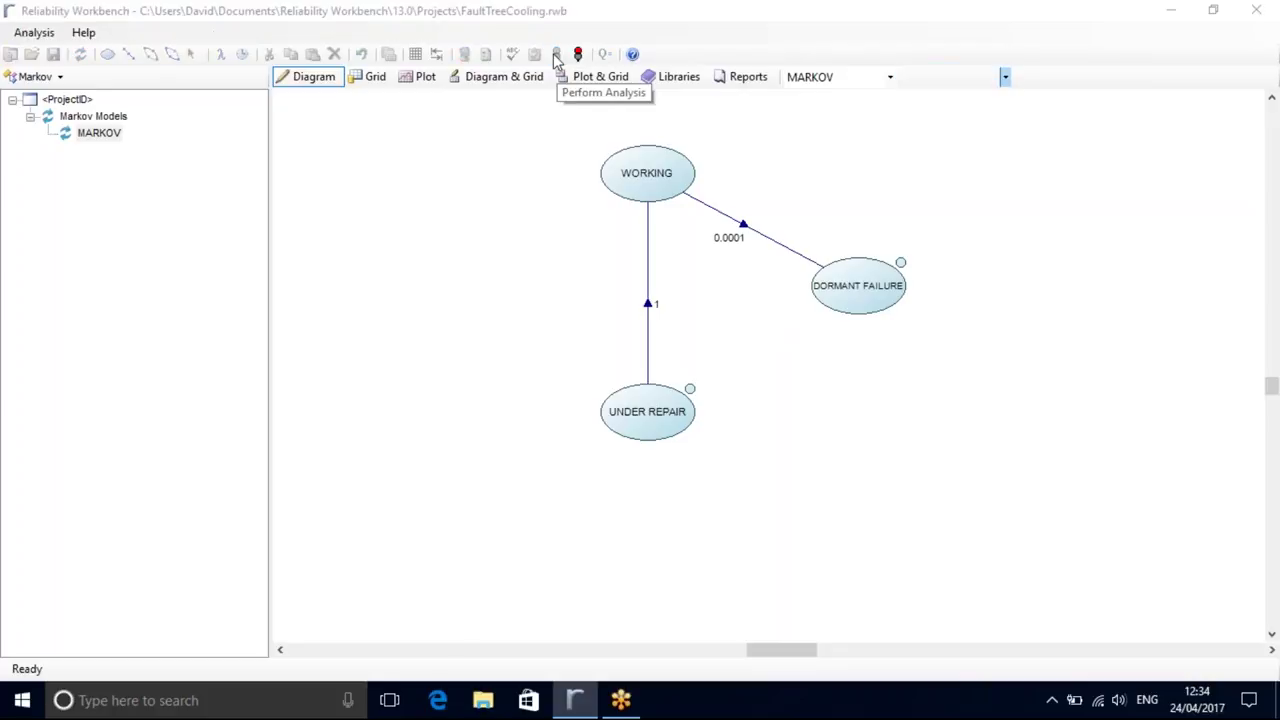
pyautogui.moveTo(864, 303); pyautogui.dragTo(863, 220)
pyautogui.click(871, 180)
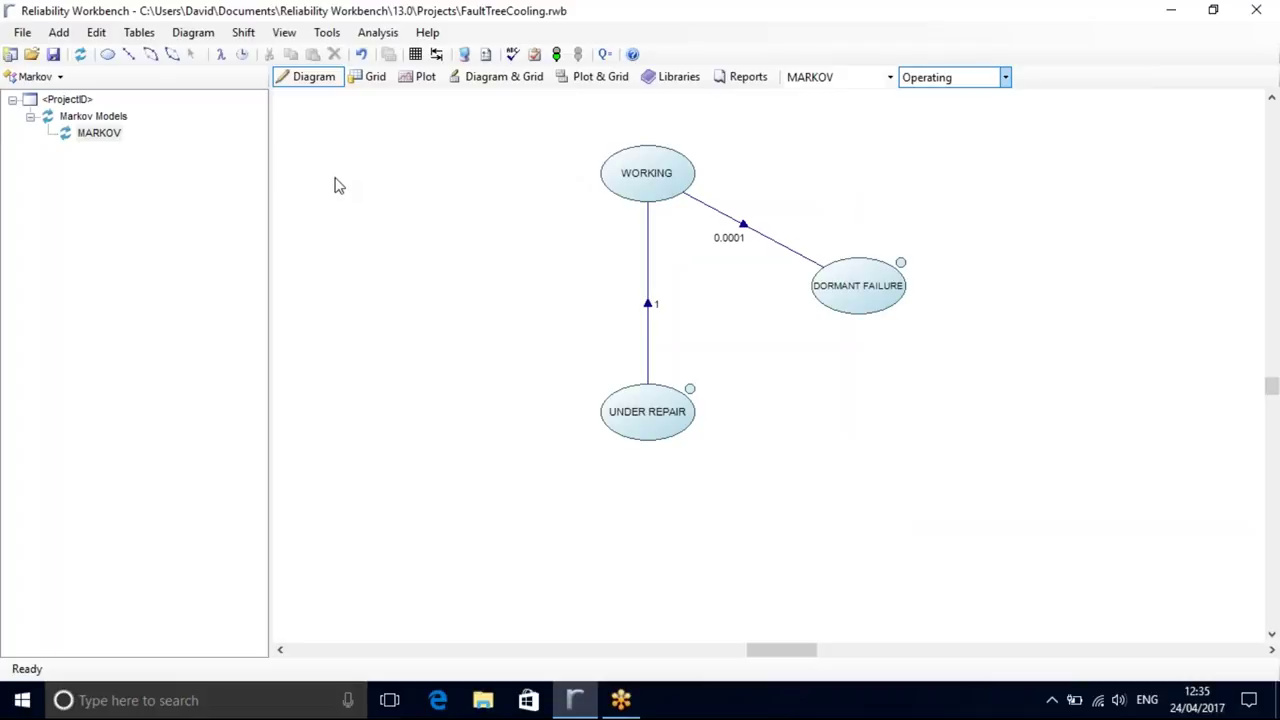
# - Switch to the Fault tree module, add a primary event under the COOLING gate, and leave add mode
pyautogui.click(53, 84)
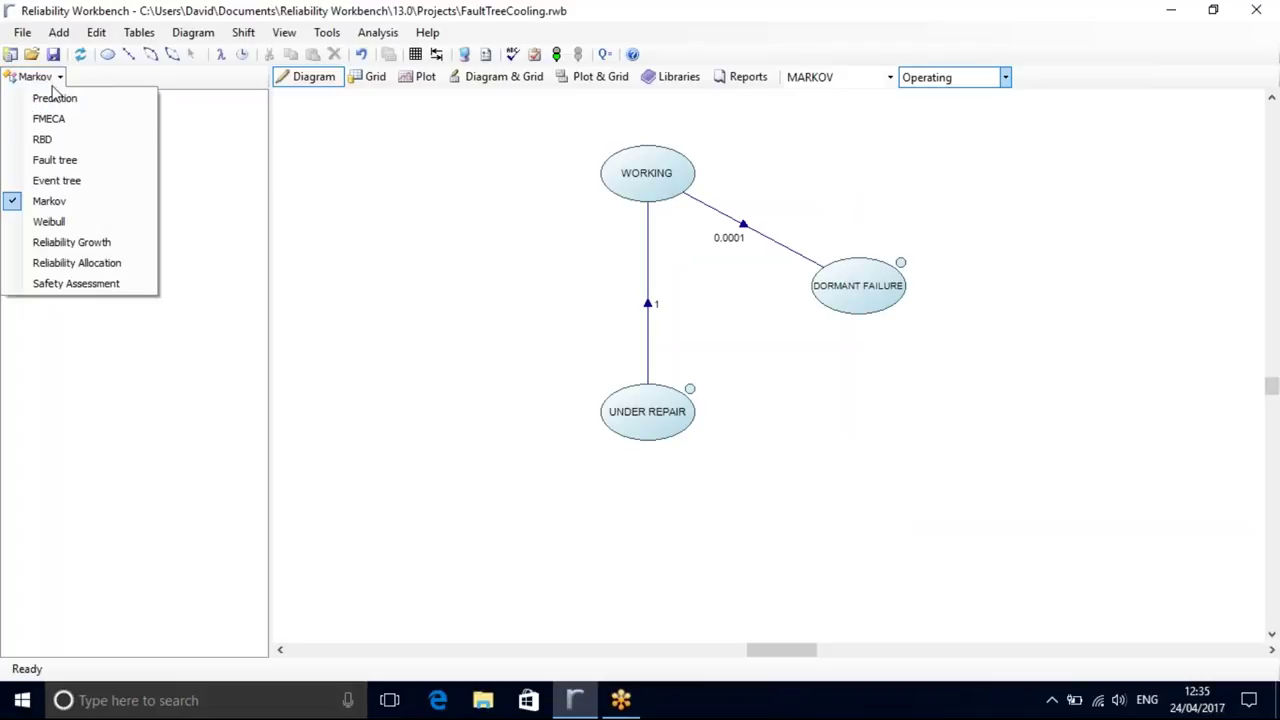
pyautogui.click(66, 163)
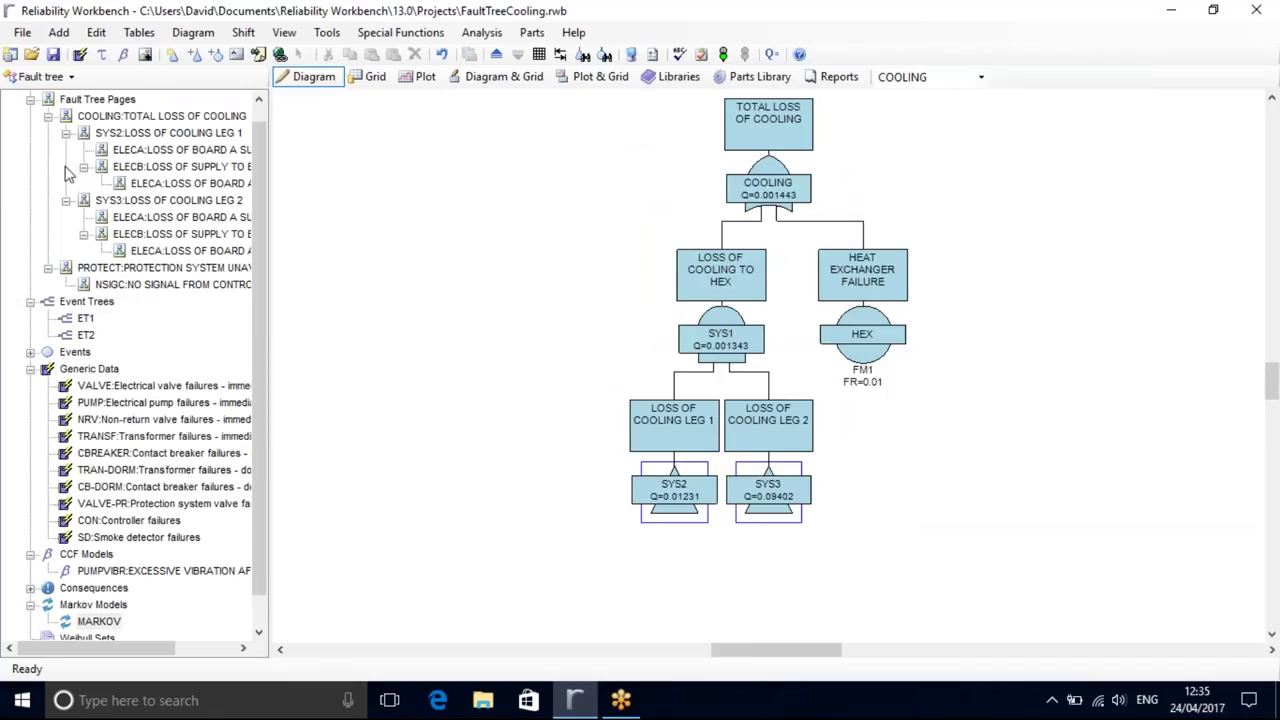
pyautogui.click(215, 54)
pyautogui.click(808, 180)
pyautogui.rightClick(395, 172)
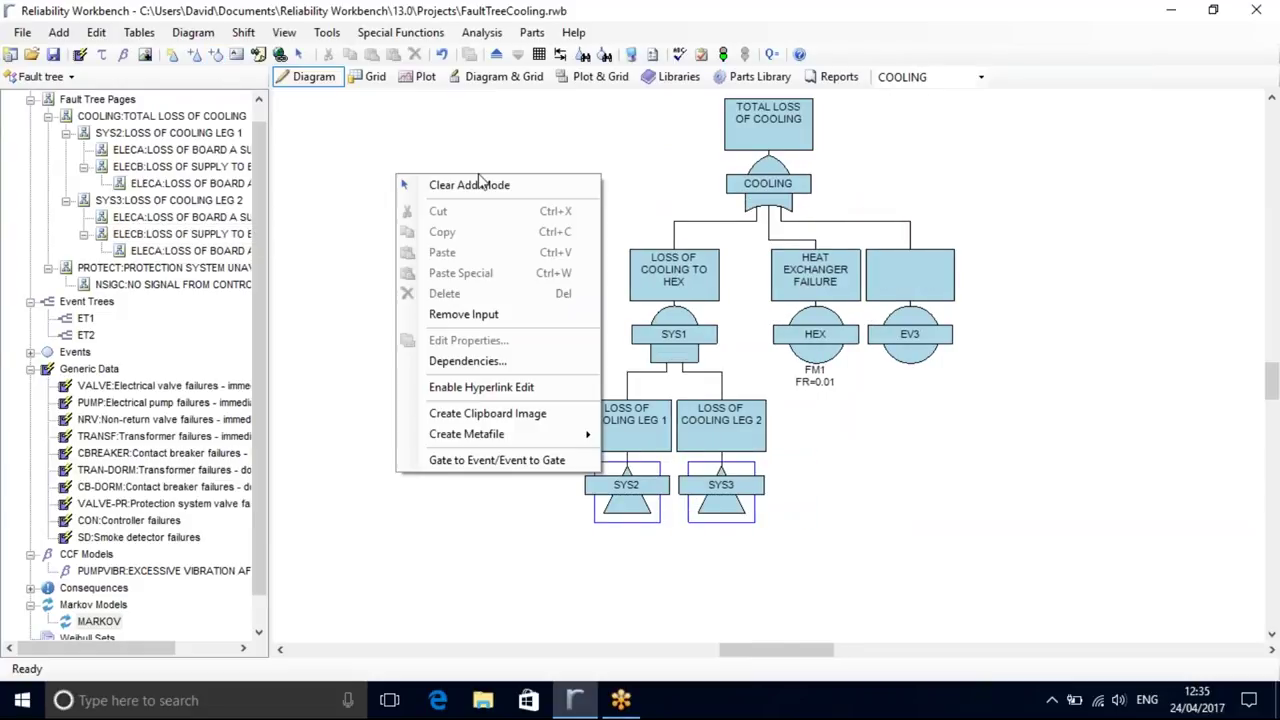
pyautogui.click(480, 177)
# - Set the ID of the new primary event under the COOLING gate to markov
pyautogui.doubleClick(902, 252)
pyautogui.write('markov')
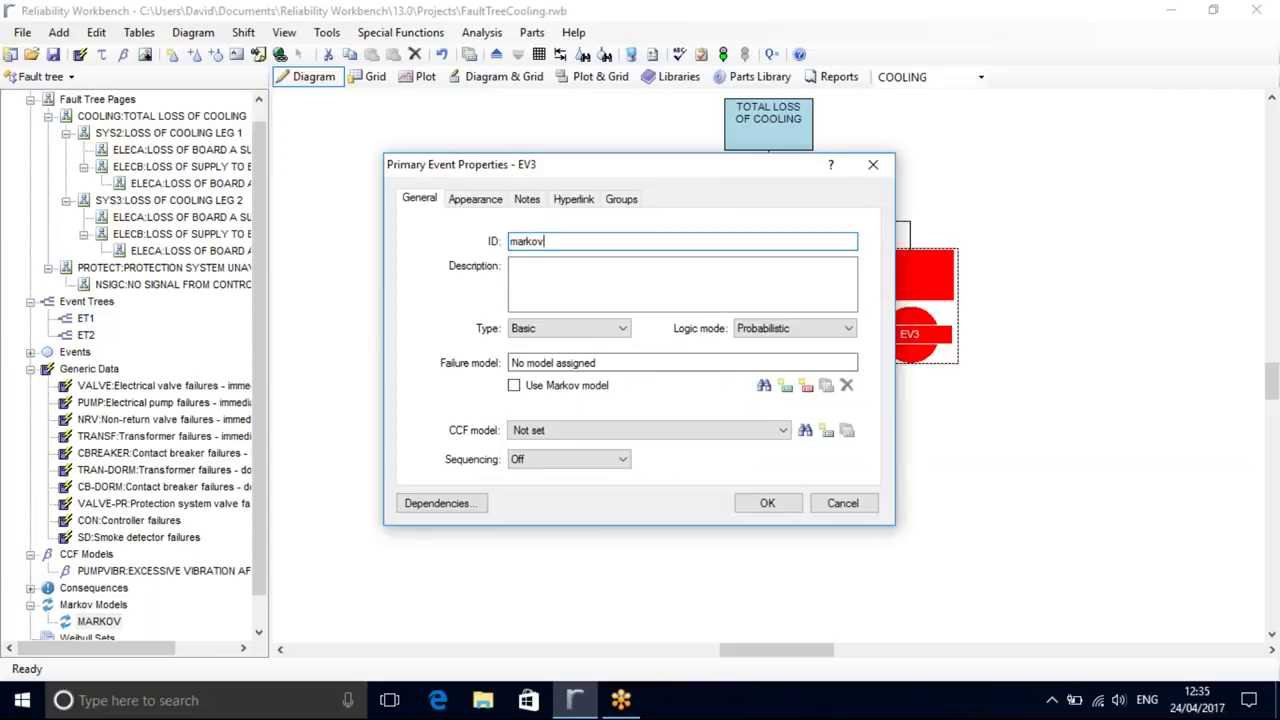
pyautogui.click(792, 503)
pyautogui.click(900, 490)
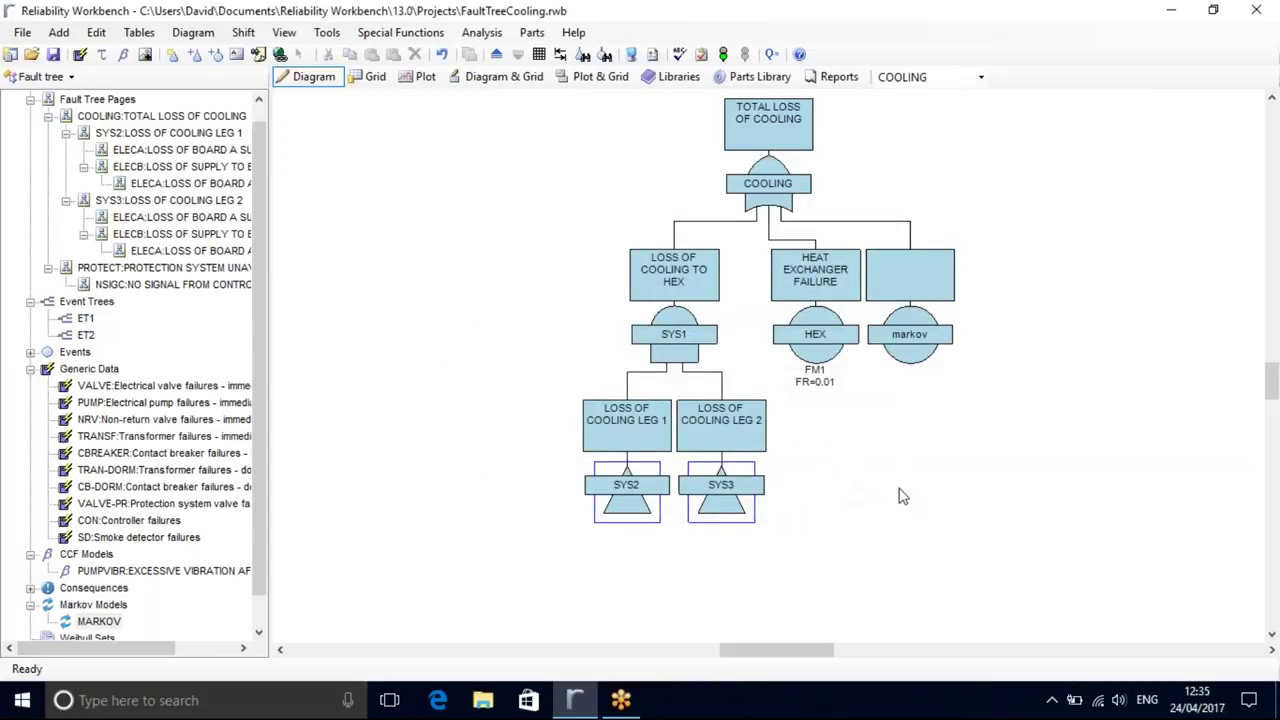
# - Assign the MARKOV Markov model to the new markov event under the COOLING gate
pyautogui.moveTo(120, 618); pyautogui.dragTo(900, 350)
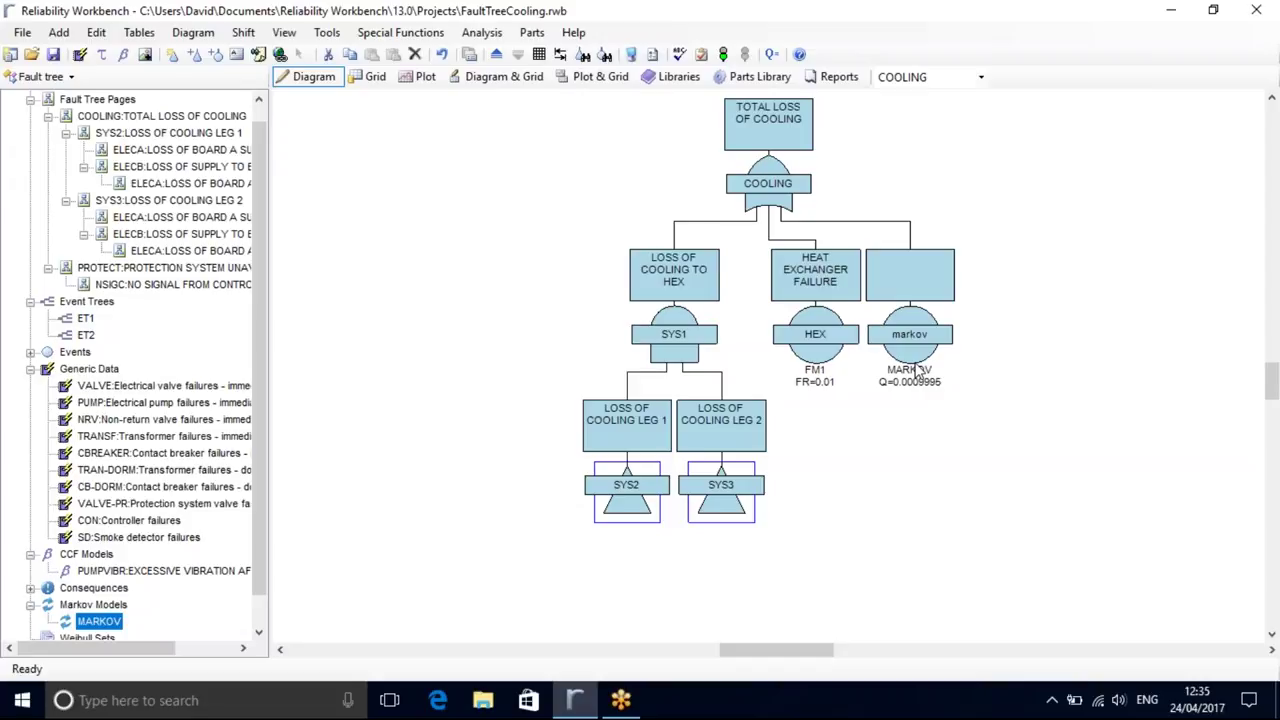
# - Switch to the Markov module and review the Markov States table and the unavailability plot
pyautogui.click(36, 76)
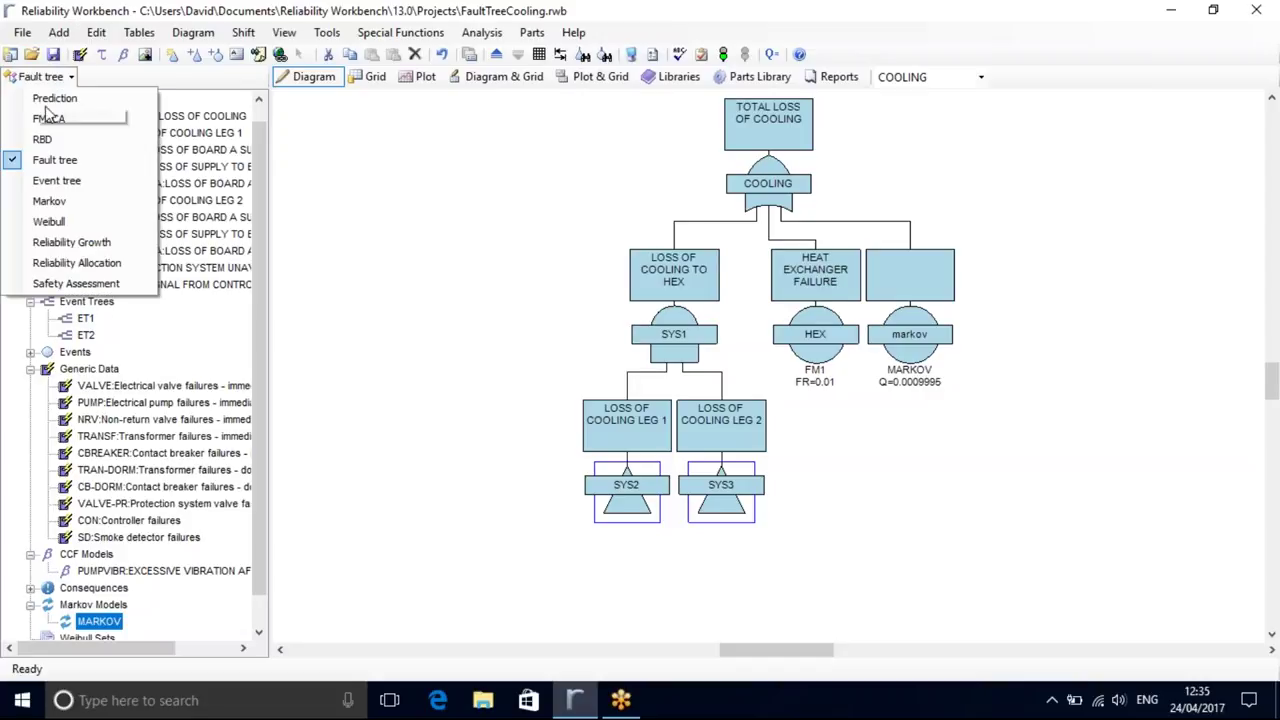
pyautogui.click(70, 201)
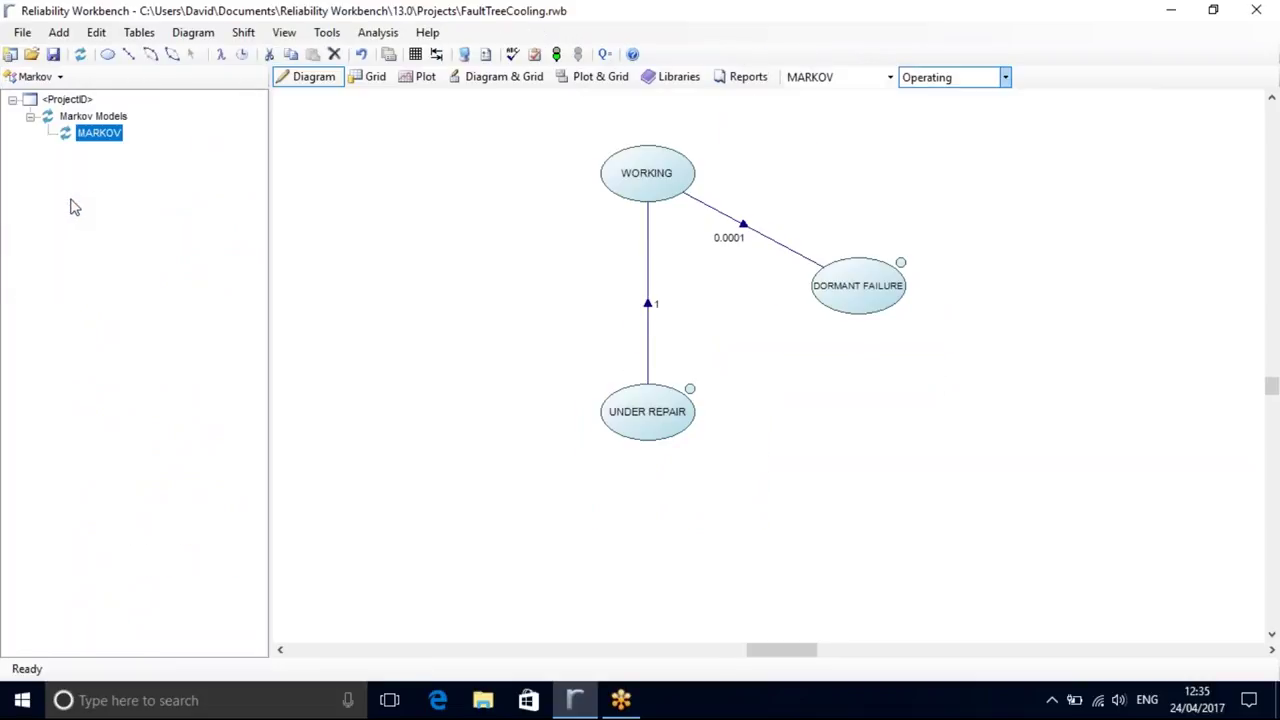
pyautogui.click(373, 77)
pyautogui.click(325, 100)
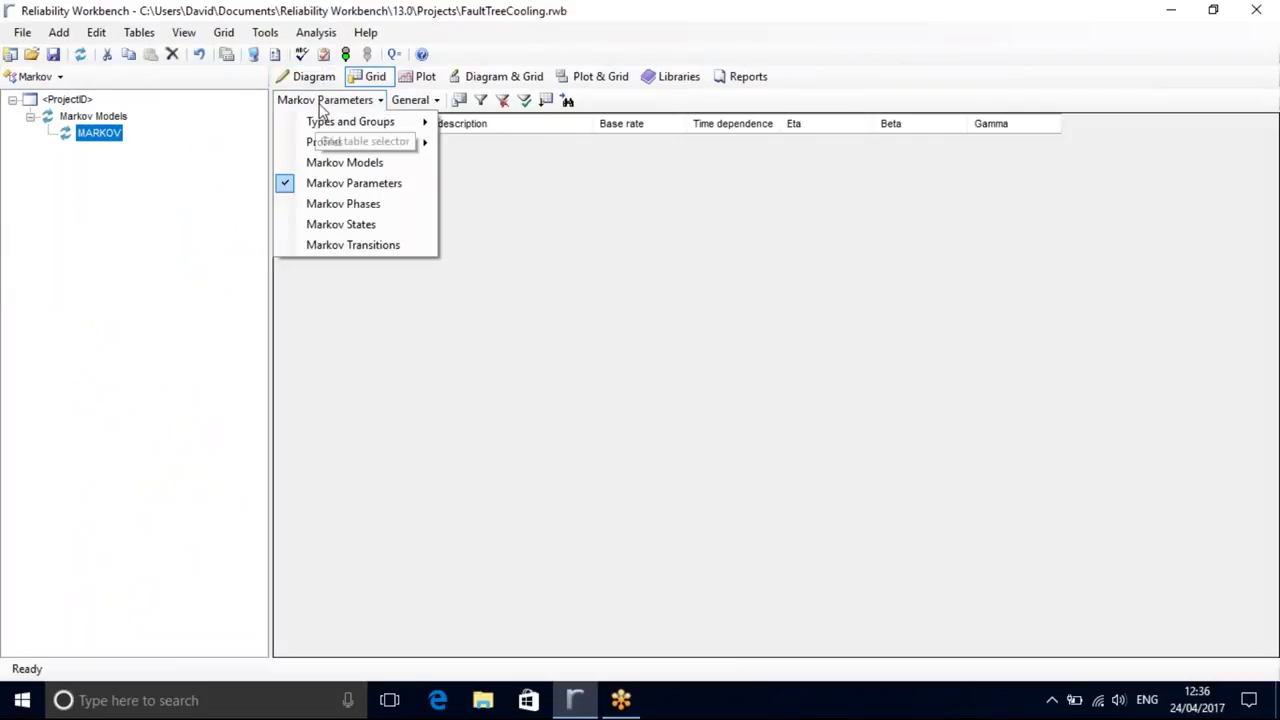
pyautogui.click(346, 204)
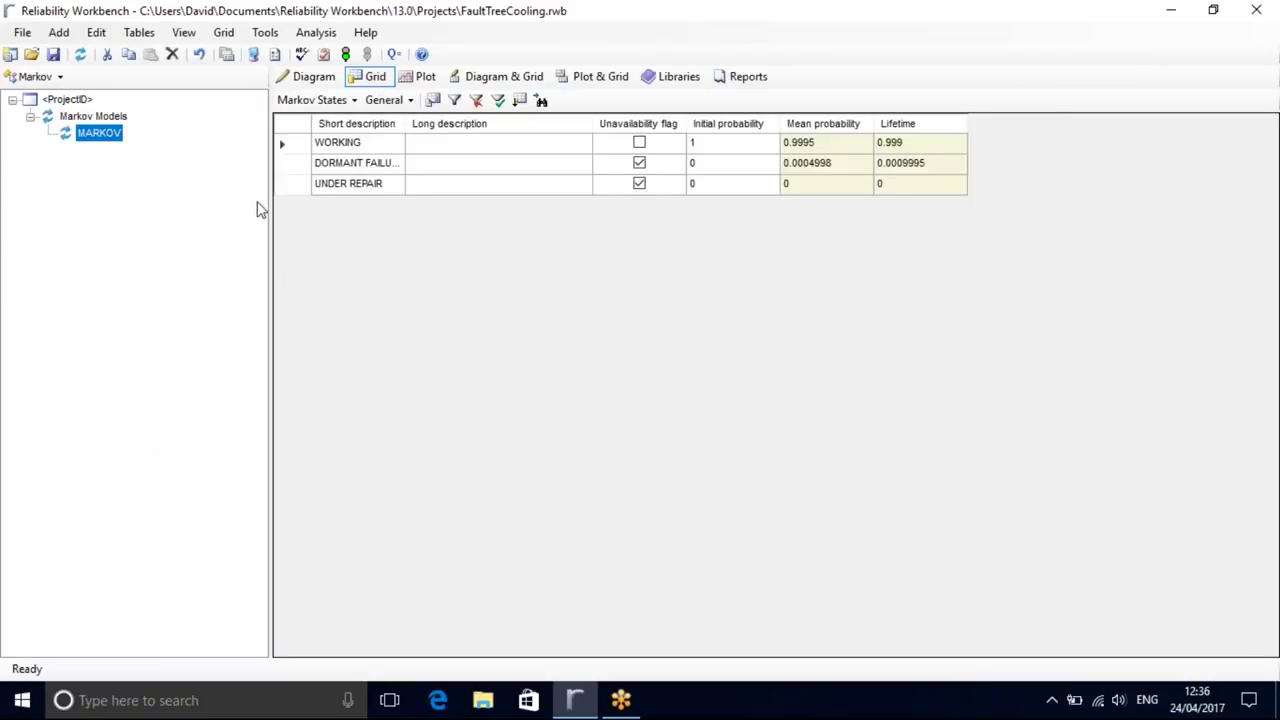
pyautogui.click(423, 79)
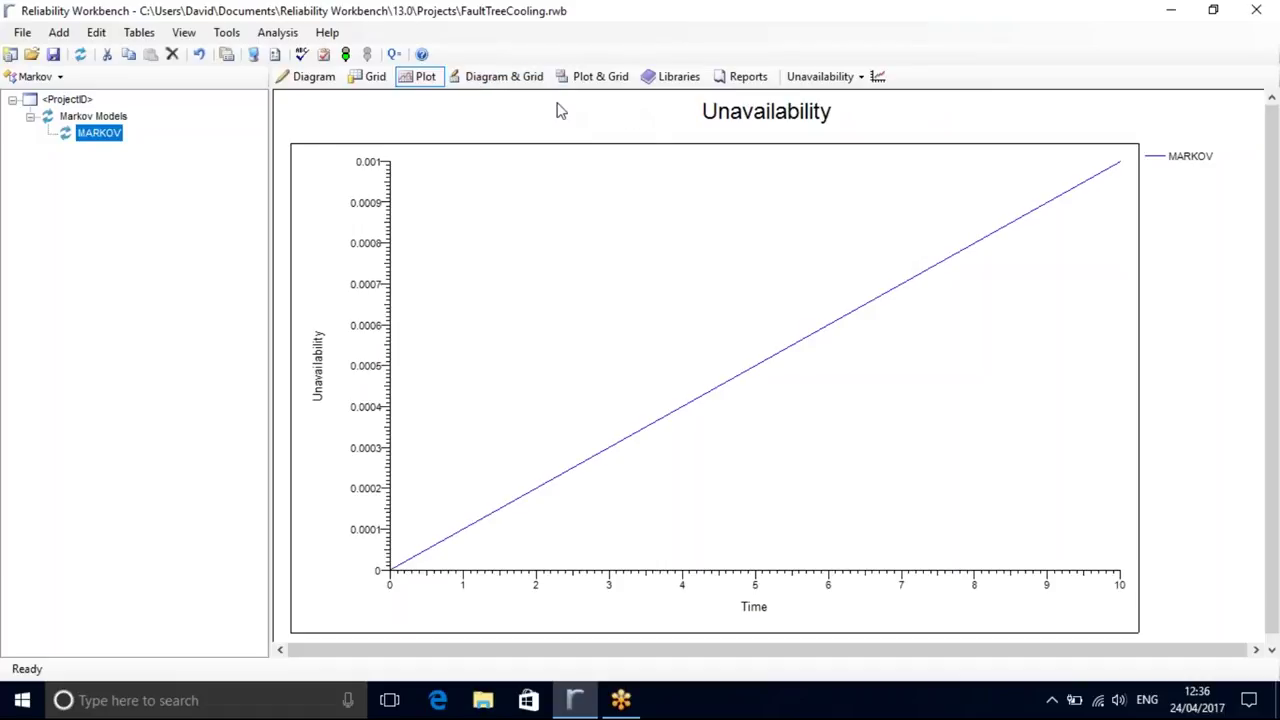
# - In the Fault tree module, set the project's system lifetime to 730 and try to run the fault tree analysis
pyautogui.click(35, 76)
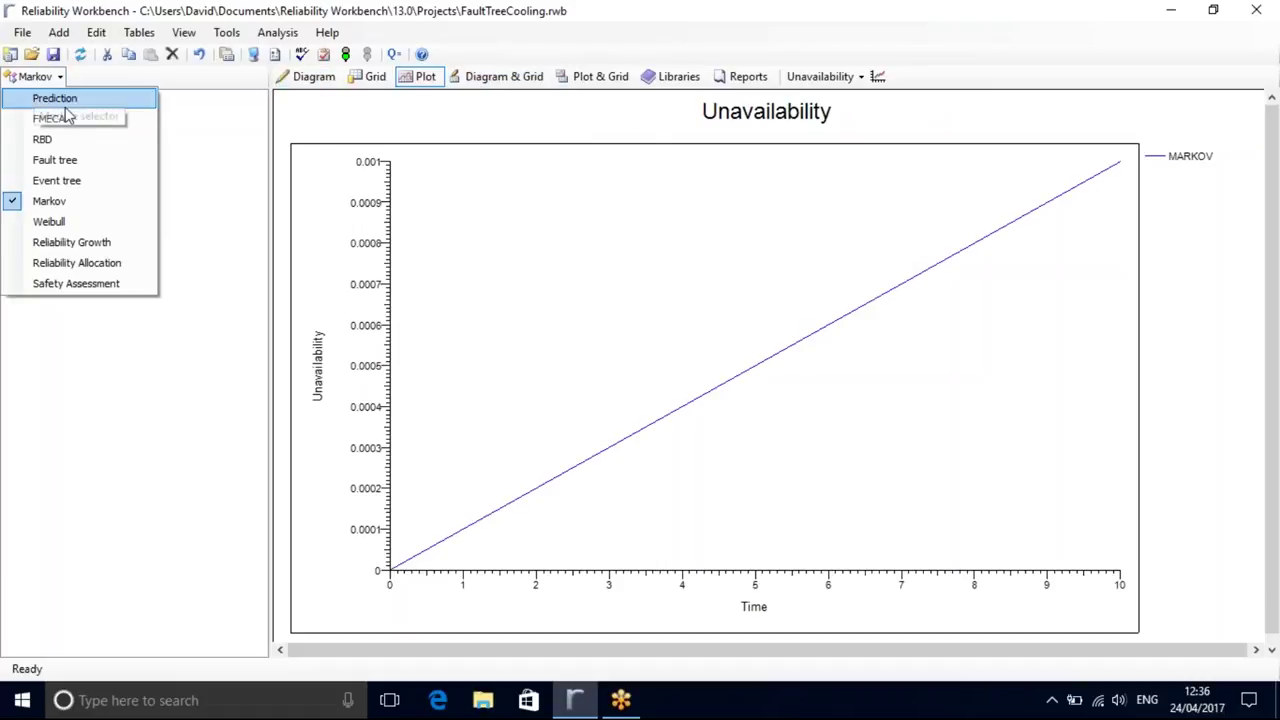
pyautogui.click(70, 162)
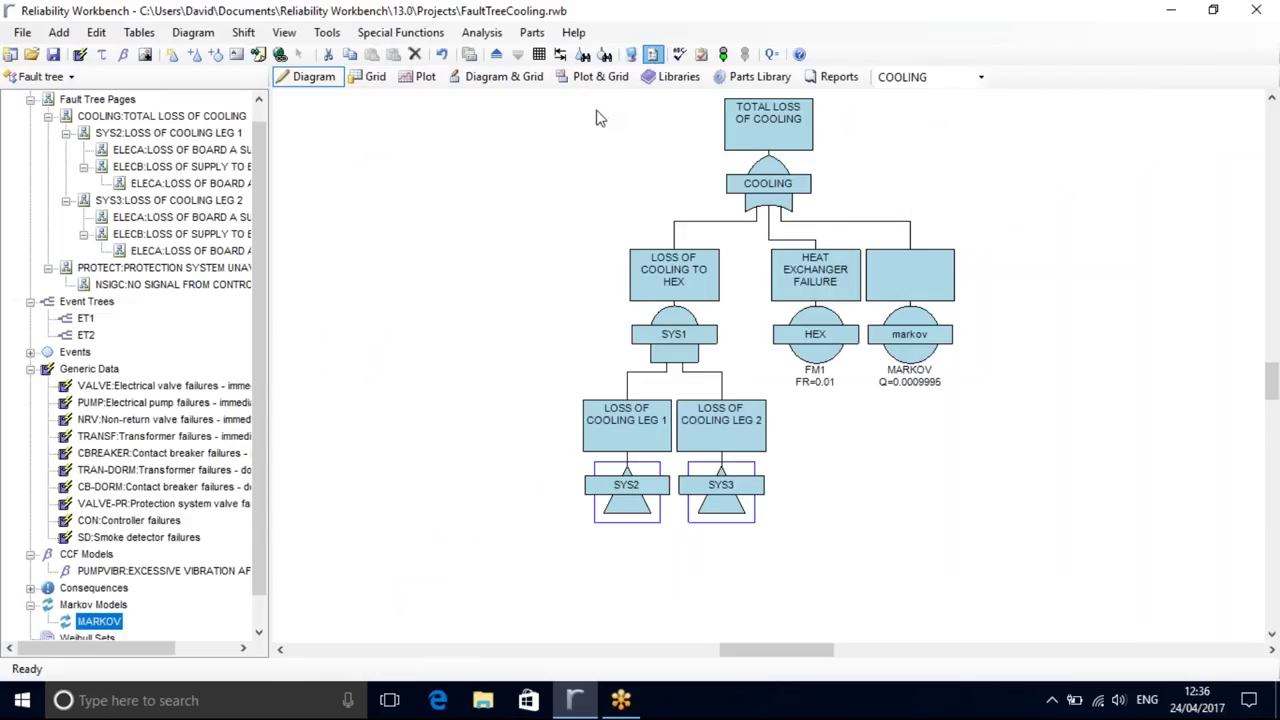
pyautogui.click(555, 156)
pyautogui.doubleClick(489, 232)
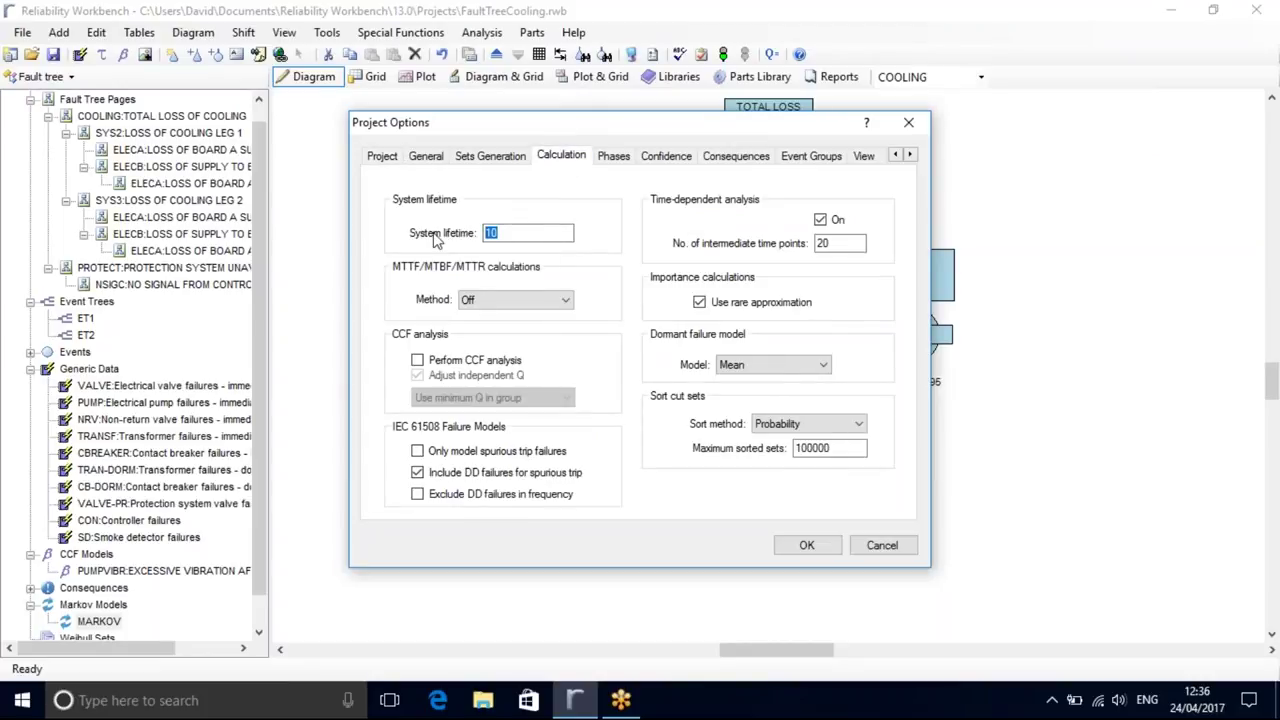
pyautogui.write('730')
pyautogui.click(806, 545)
pyautogui.click(723, 54)
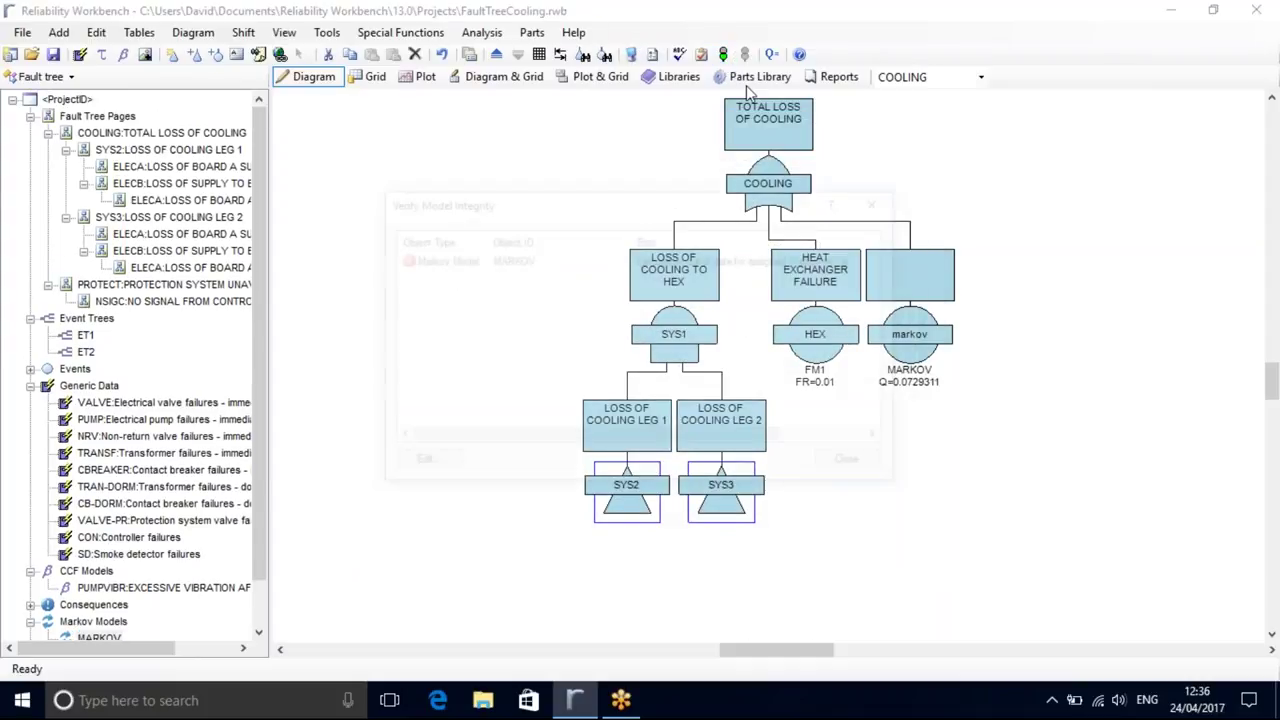
pyautogui.click(856, 465)
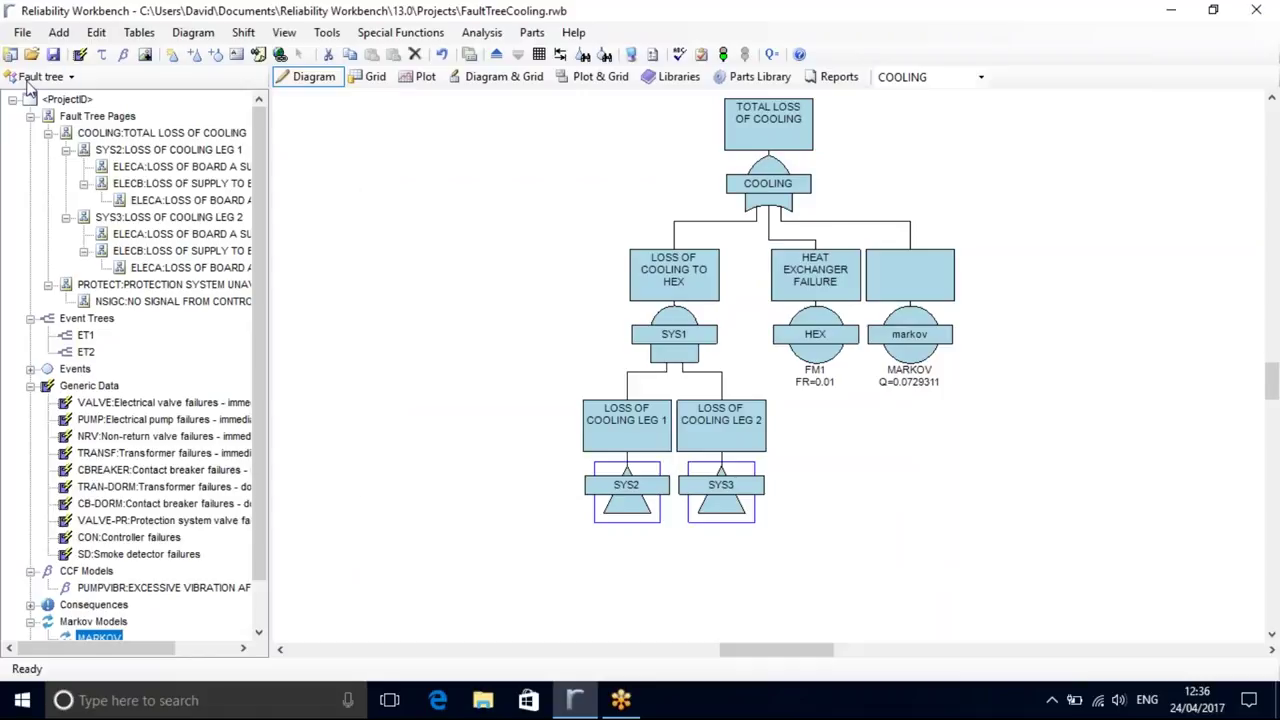
# - Switch to the Markov module, rerun the Markov analysis and close the model results
pyautogui.click(40, 76)
pyautogui.click(80, 211)
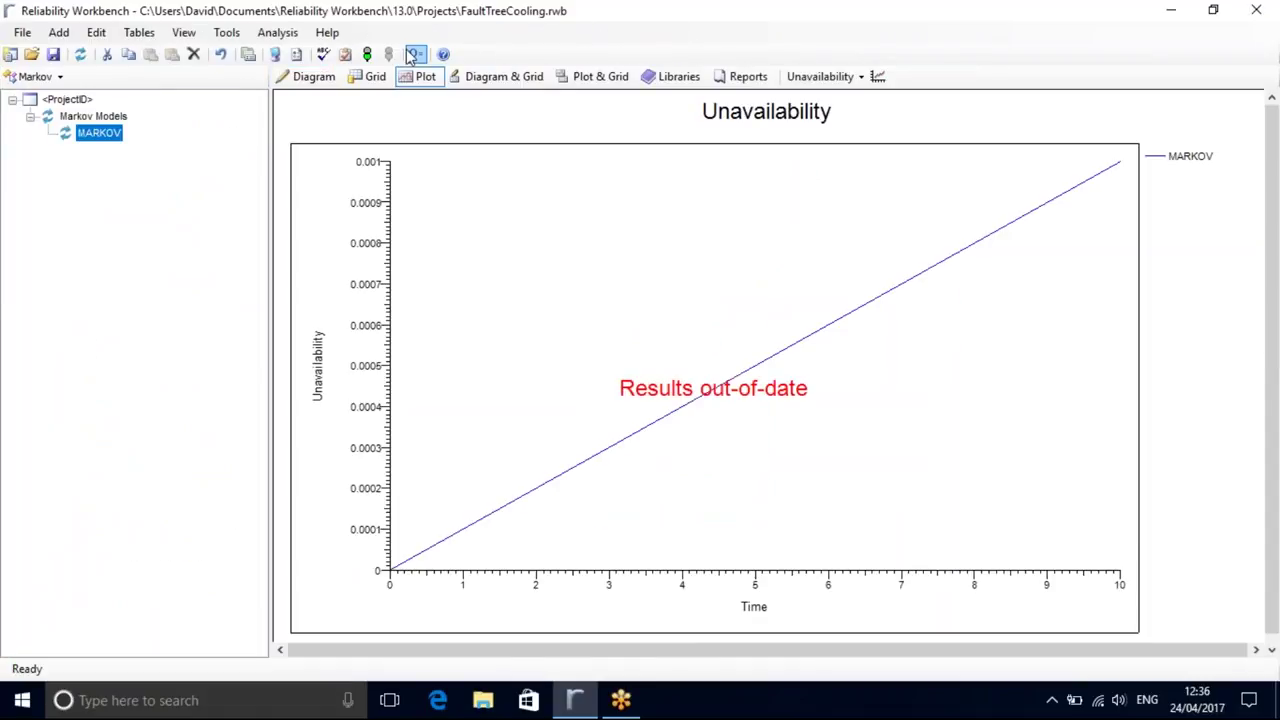
pyautogui.click(367, 54)
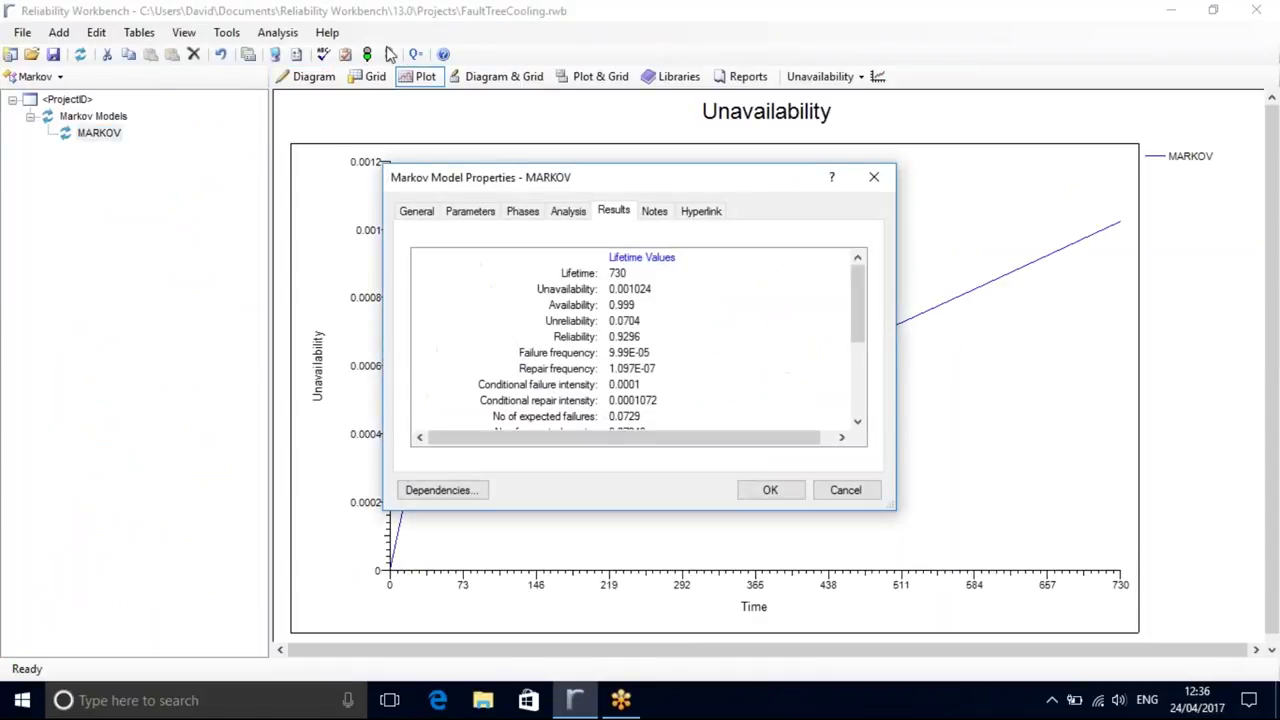
pyautogui.click(787, 493)
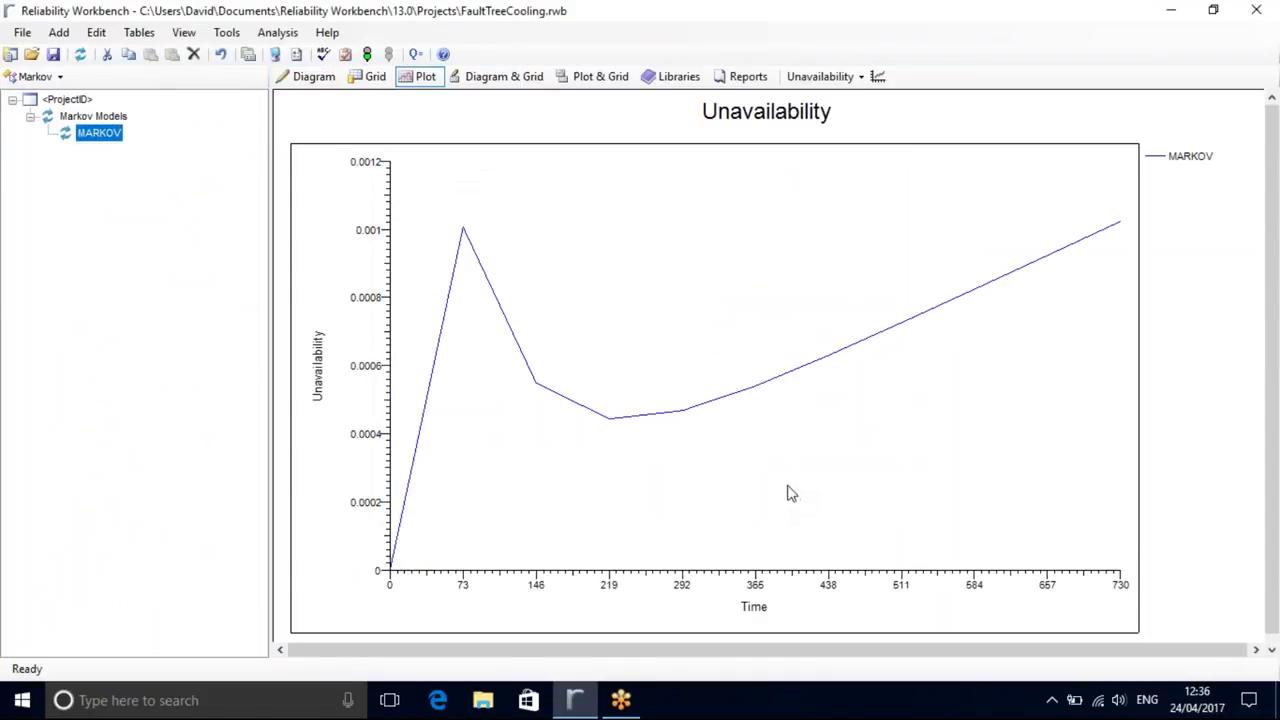
# - Check the parameters and phases in the MARKOV model's properties and close them
pyautogui.doubleClick(112, 133)
pyautogui.click(470, 212)
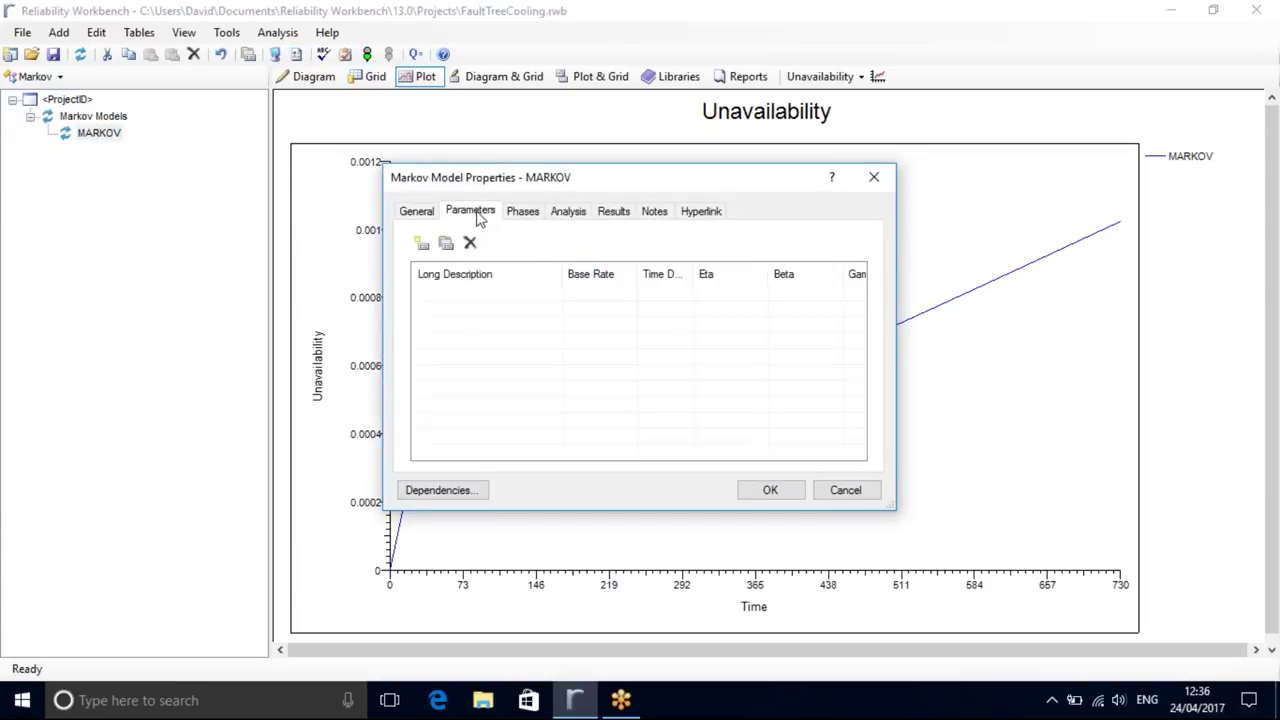
pyautogui.click(522, 211)
pyautogui.click(872, 181)
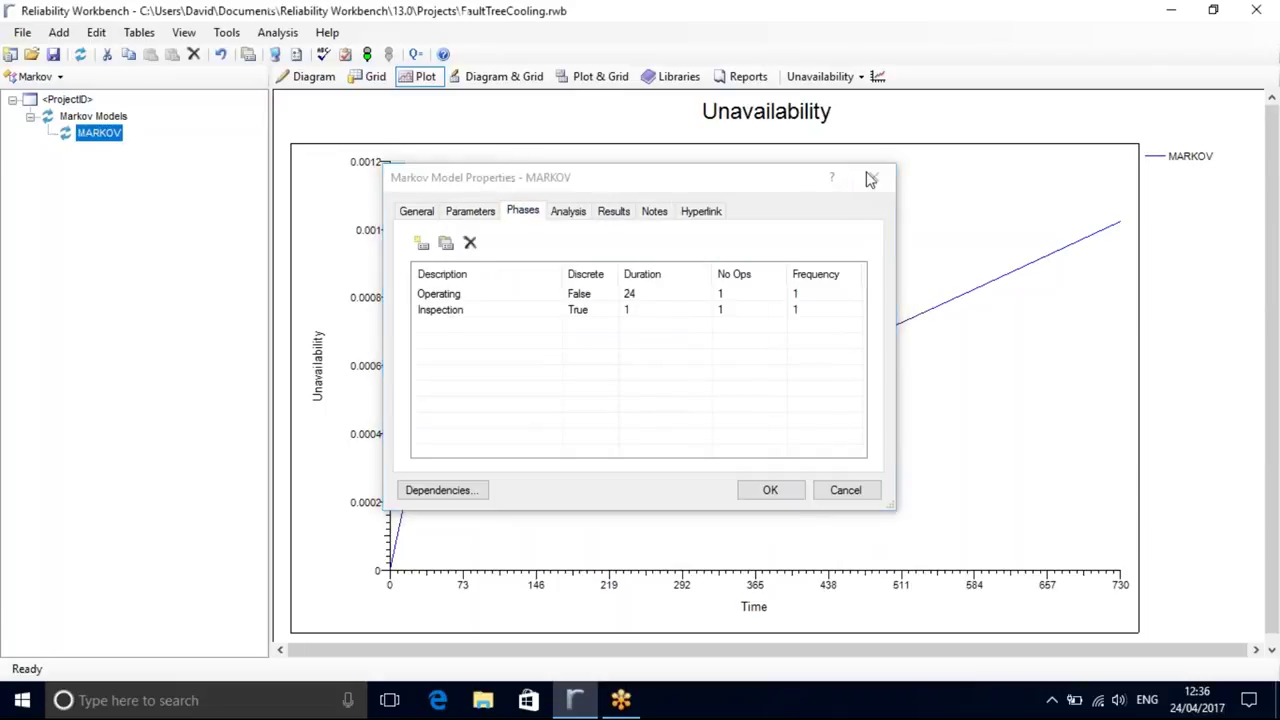
# - Return to the Markov diagram and increase the number of profile intervals in the MARKOV model's analysis settings
pyautogui.click(307, 80)
pyautogui.click(88, 119)
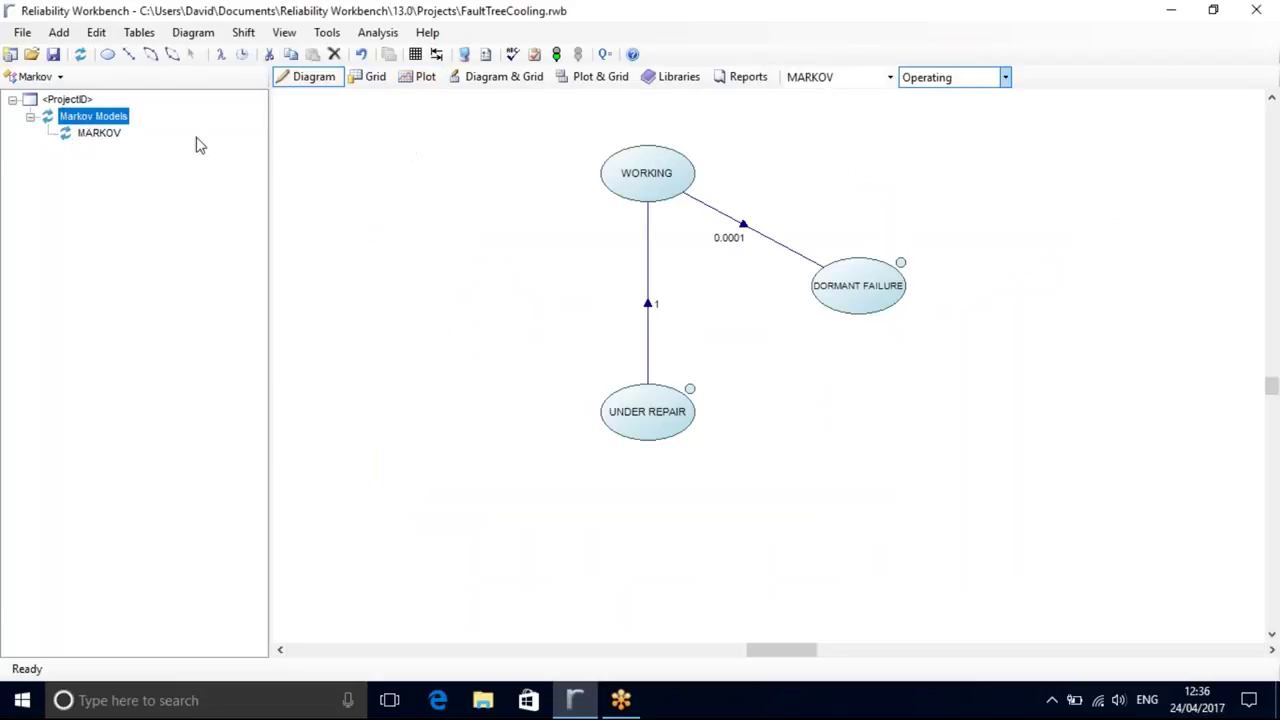
pyautogui.doubleClick(105, 134)
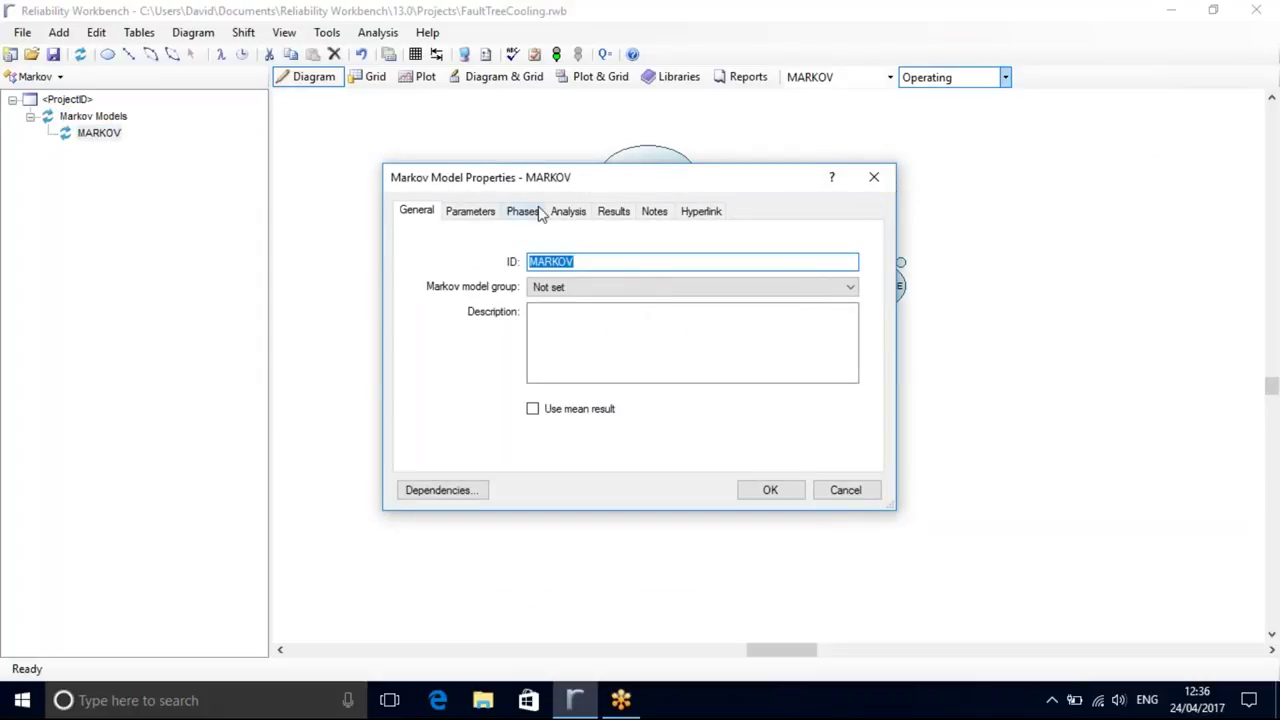
pyautogui.click(610, 211)
pyautogui.click(568, 211)
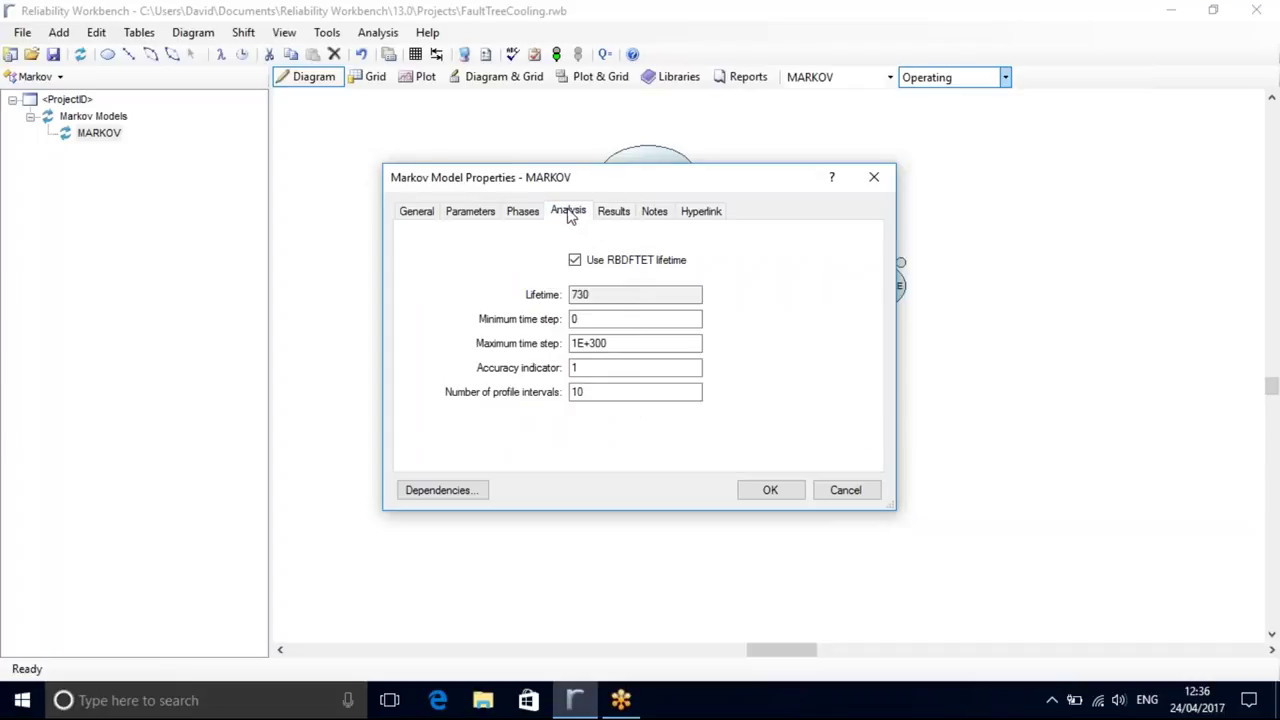
pyautogui.moveTo(590, 392); pyautogui.dragTo(518, 396)
pyautogui.write('2')
pyautogui.click(770, 490)
# - Rerun the Markov analysis, close the results, and check the refined unavailability plot before returning to the diagram
pyautogui.click(556, 54)
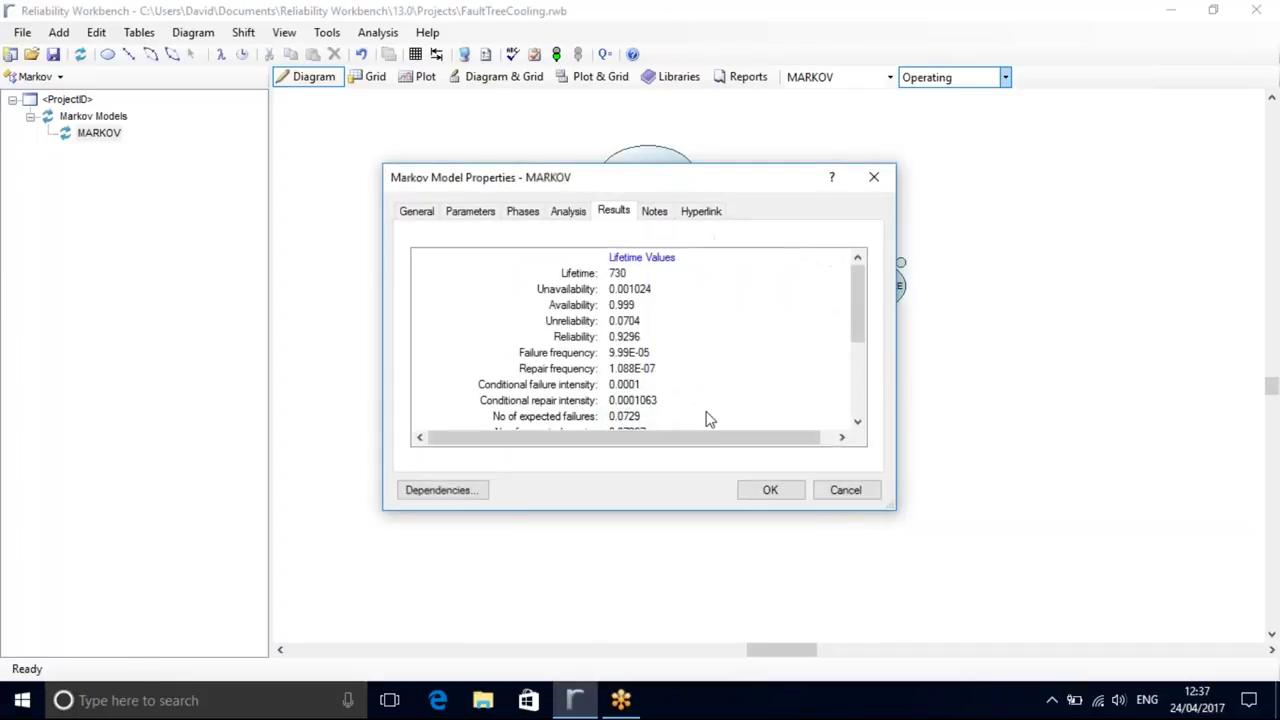
pyautogui.click(768, 490)
pyautogui.click(420, 78)
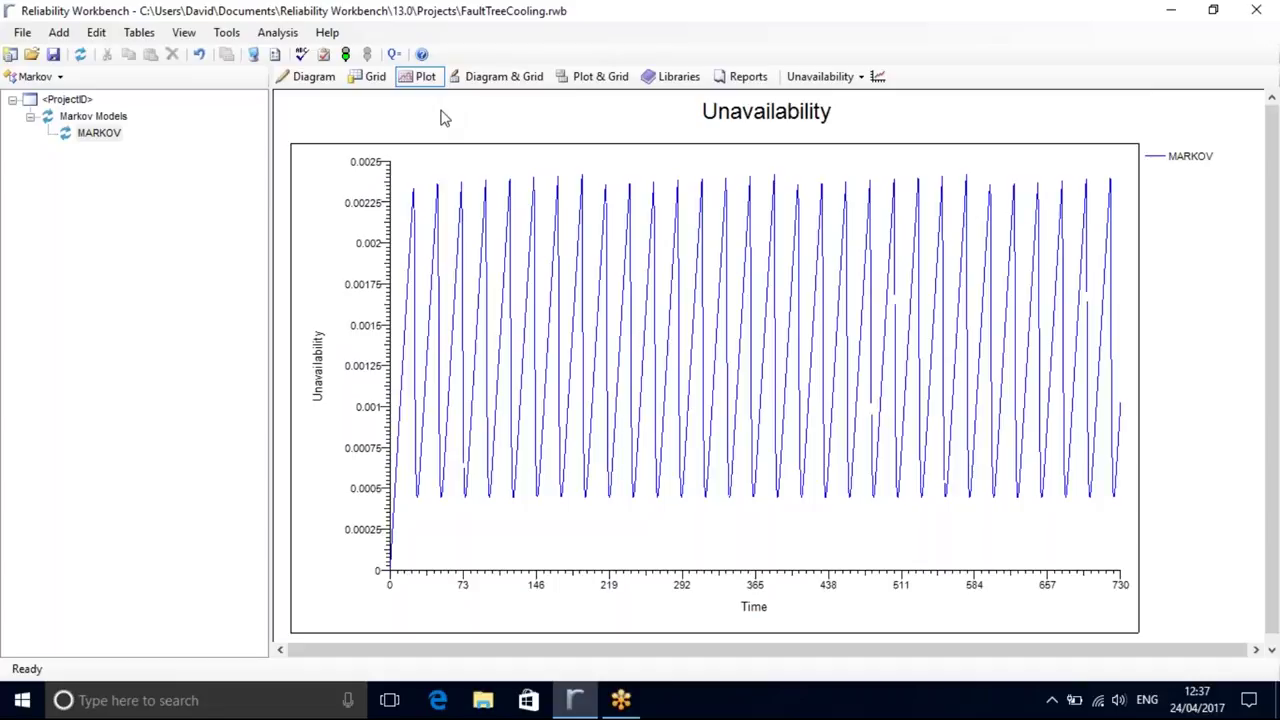
pyautogui.click(318, 86)
# - Switch to the Fault tree module and run the fault tree analysis, closing its dialog when done
pyautogui.click(35, 77)
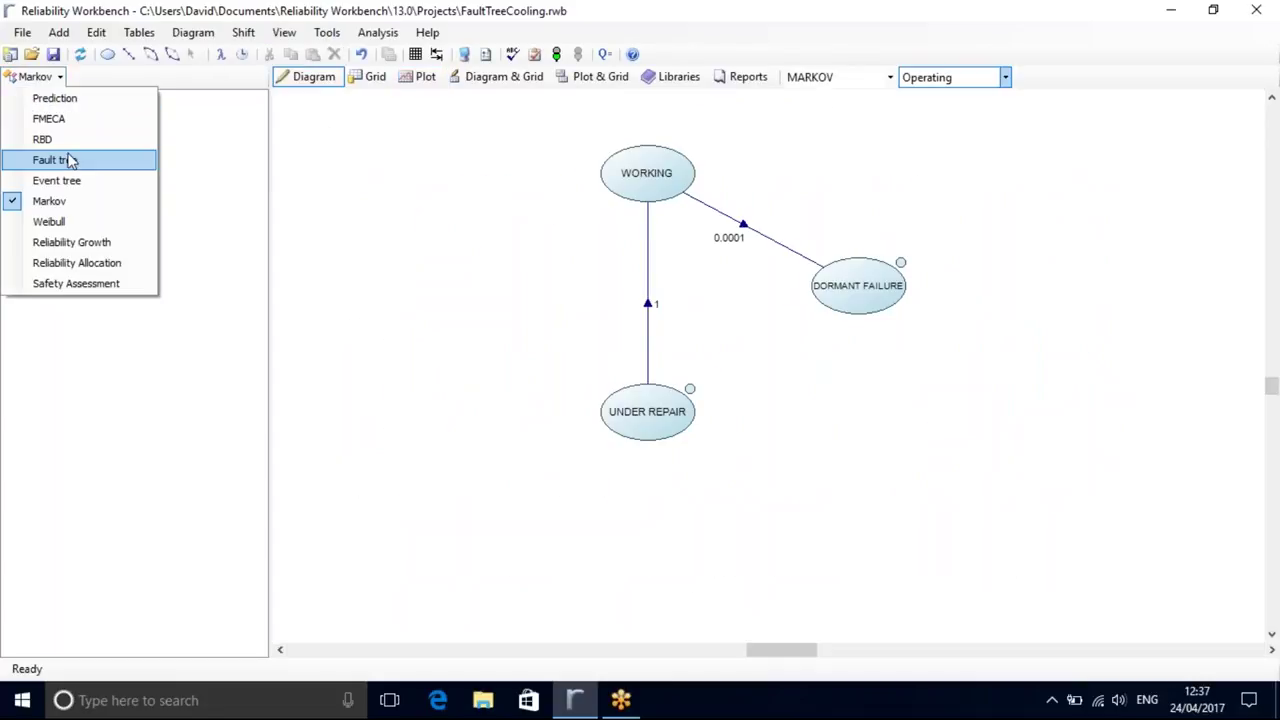
pyautogui.click(60, 161)
pyautogui.click(724, 54)
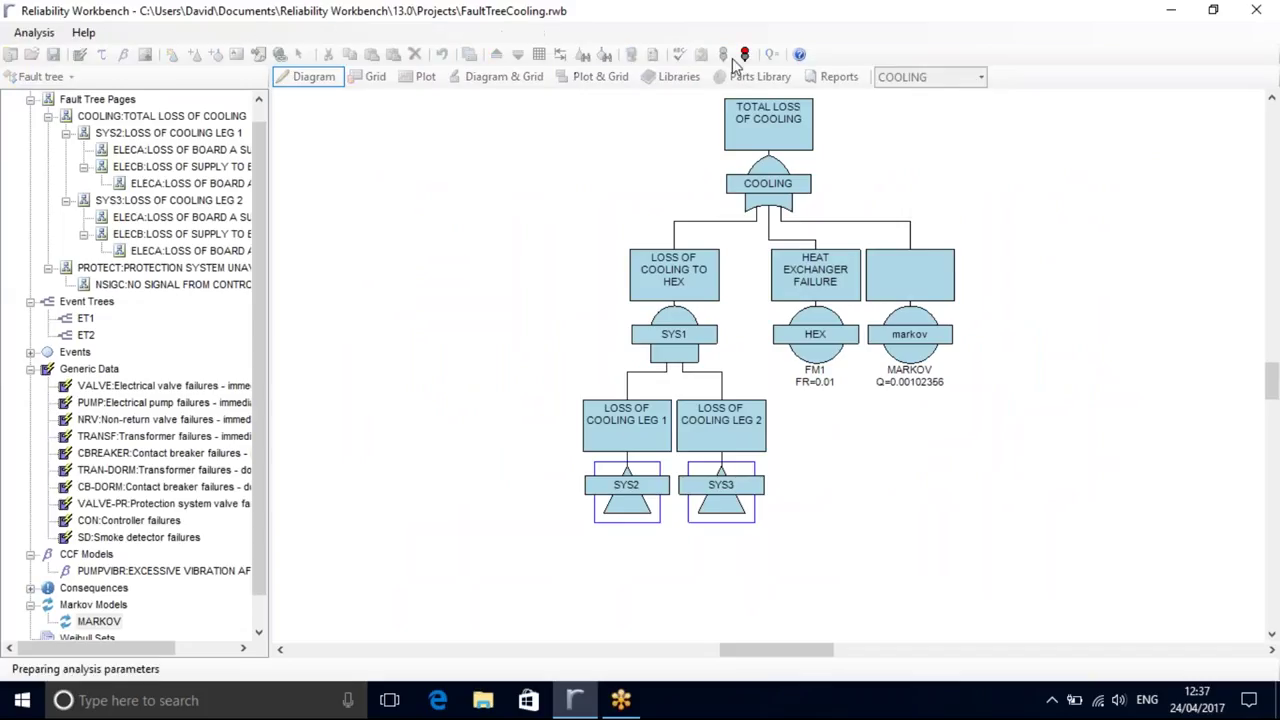
pyautogui.click(665, 416)
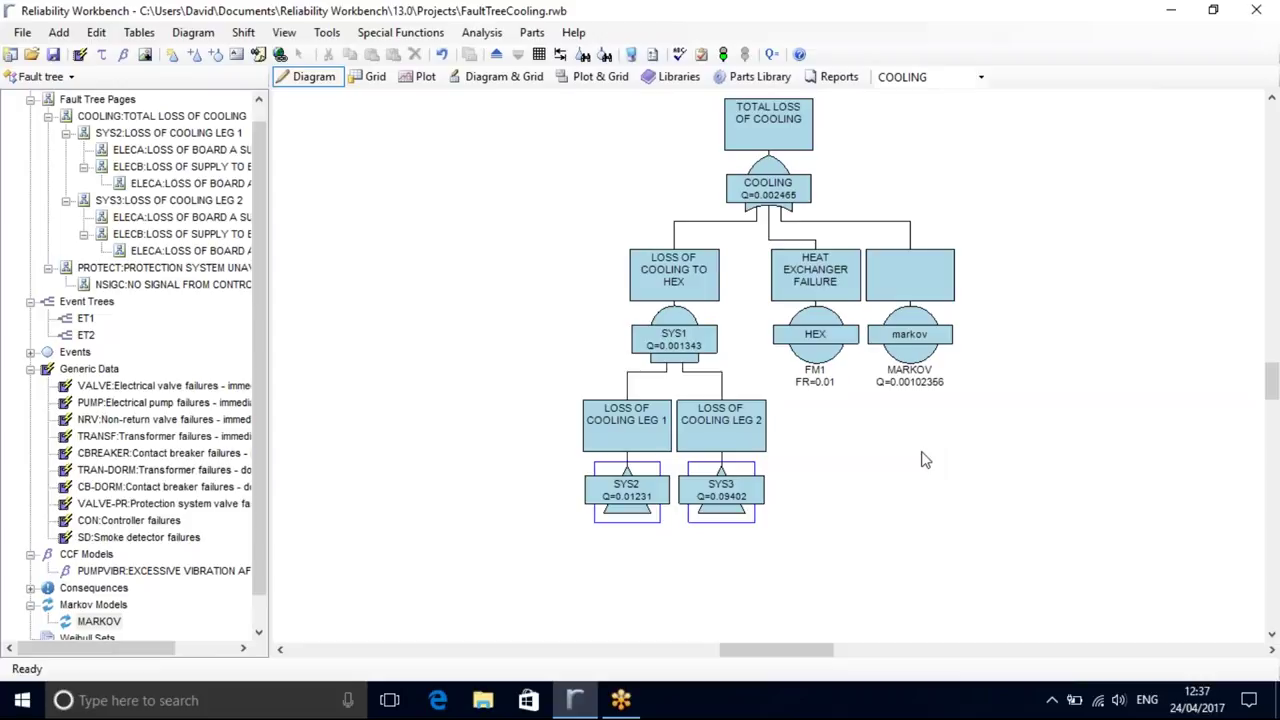
# - Open the Cut Sets (Gate) report from the RBD-FT-ET reports folder and look through the COOLING gate's cut sets
pyautogui.click(824, 79)
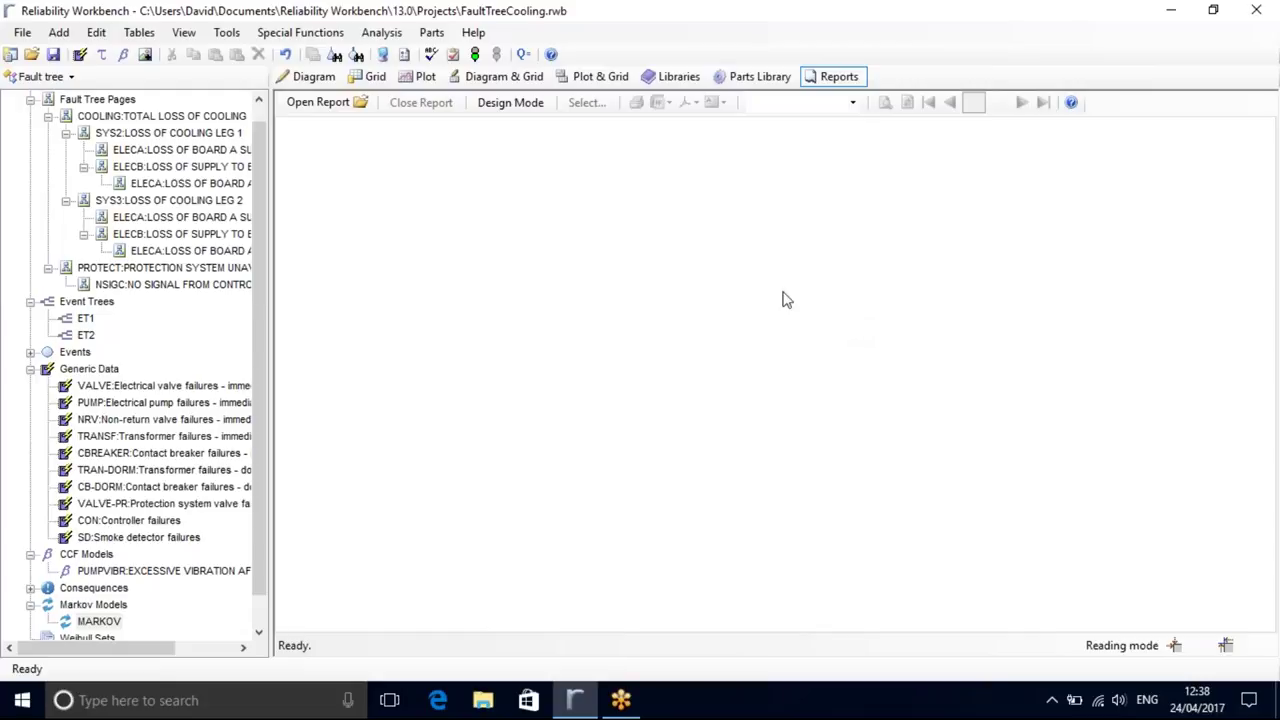
pyautogui.click(350, 106)
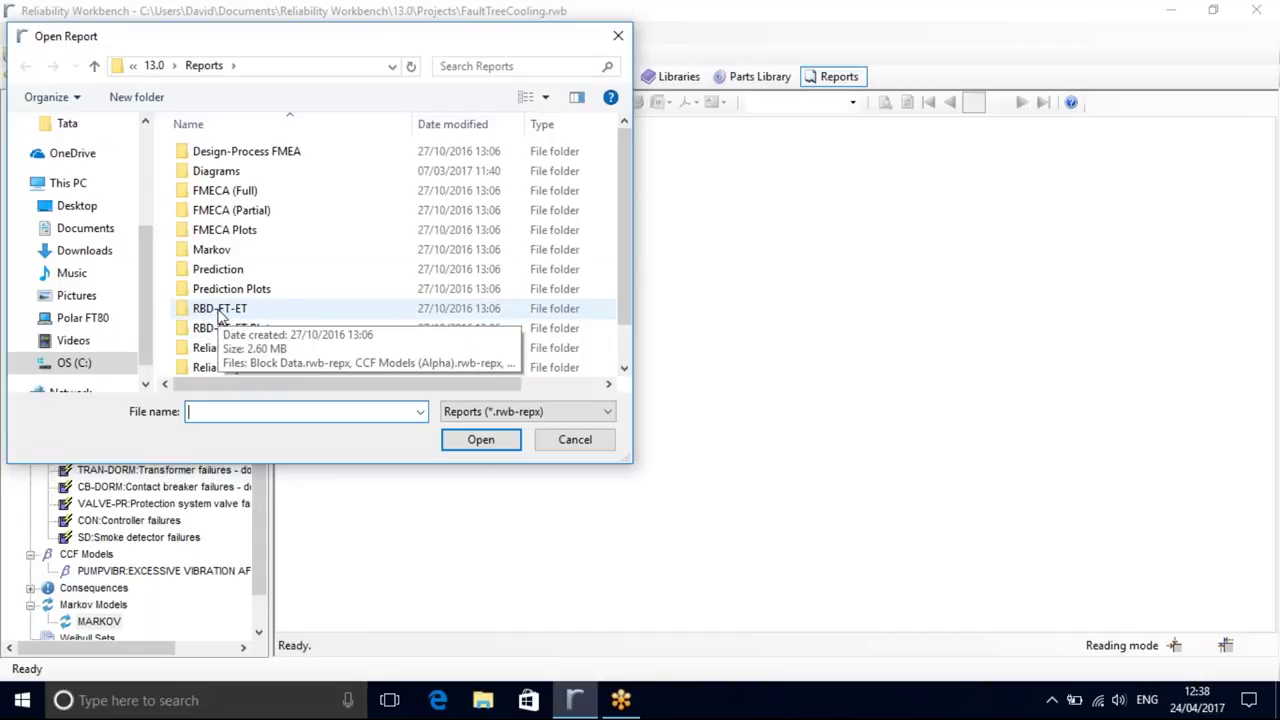
pyautogui.doubleClick(220, 310)
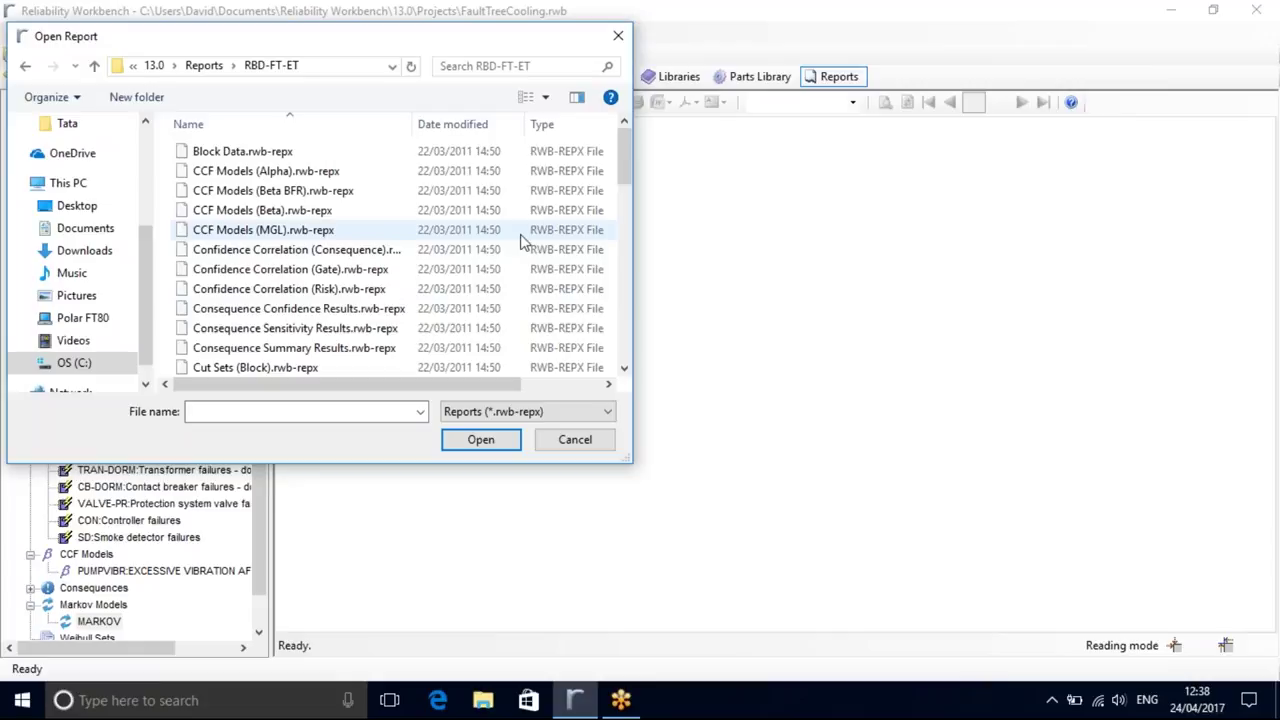
pyautogui.moveTo(623, 150); pyautogui.dragTo(624, 192)
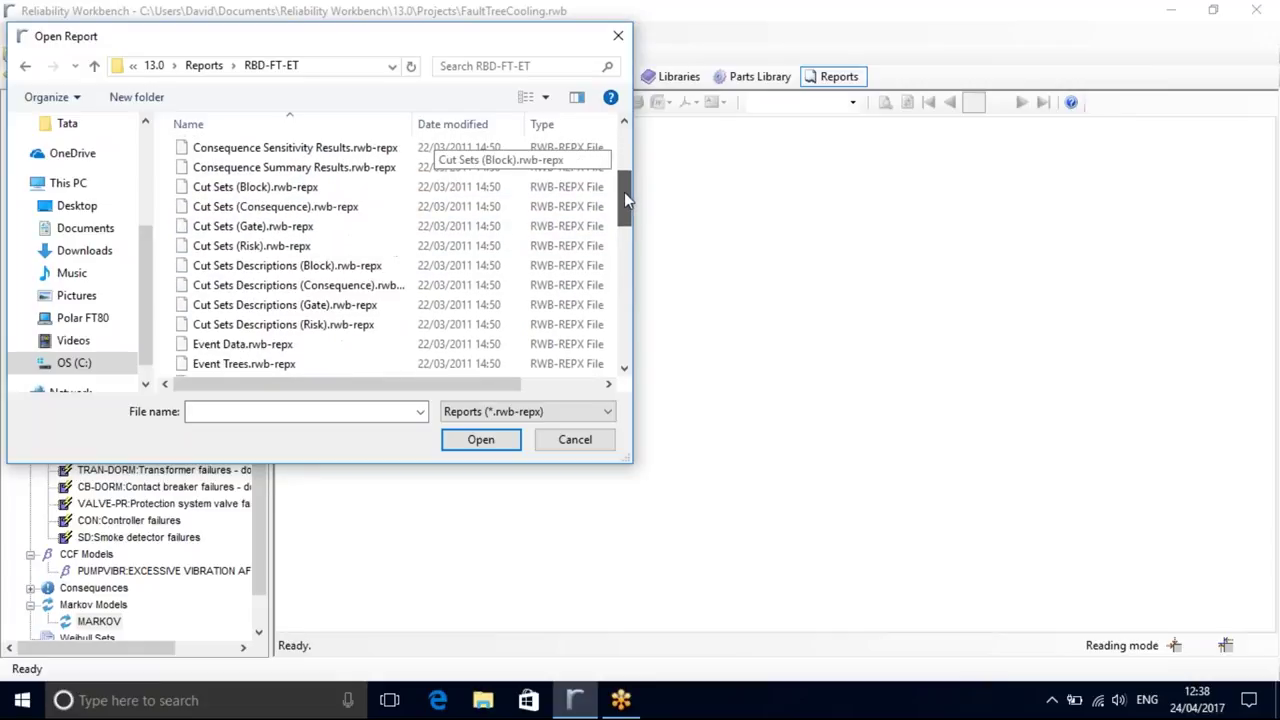
pyautogui.click(262, 228)
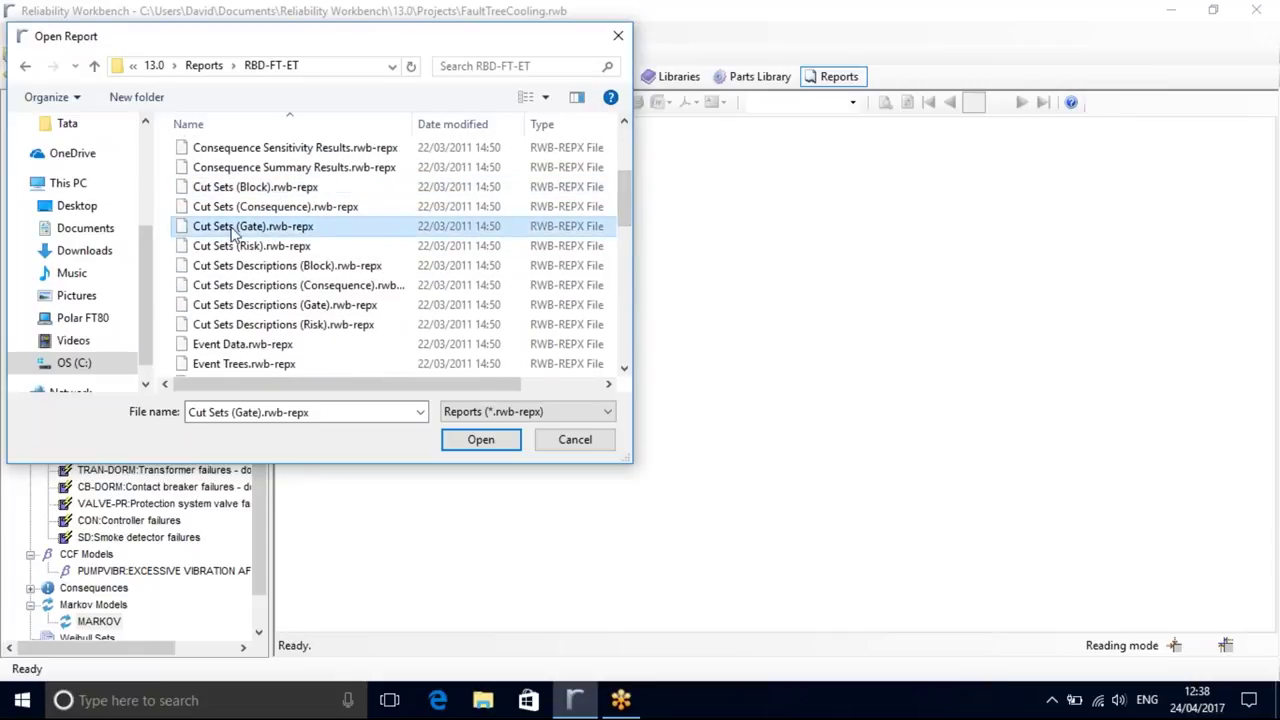
pyautogui.click(479, 440)
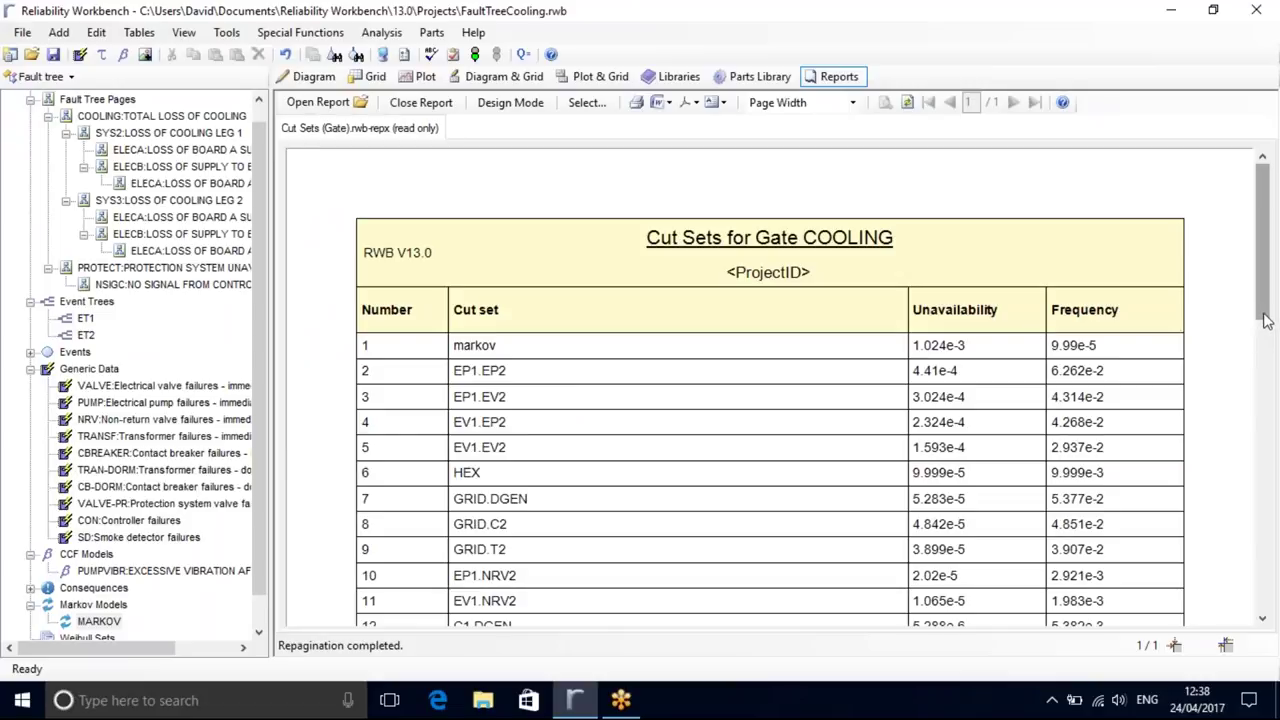
pyautogui.moveTo(1265, 320)
pyautogui.mouseDown()
pyautogui.moveTo(1237, 540)
pyautogui.moveTo(1250, 320)
pyautogui.mouseUp()
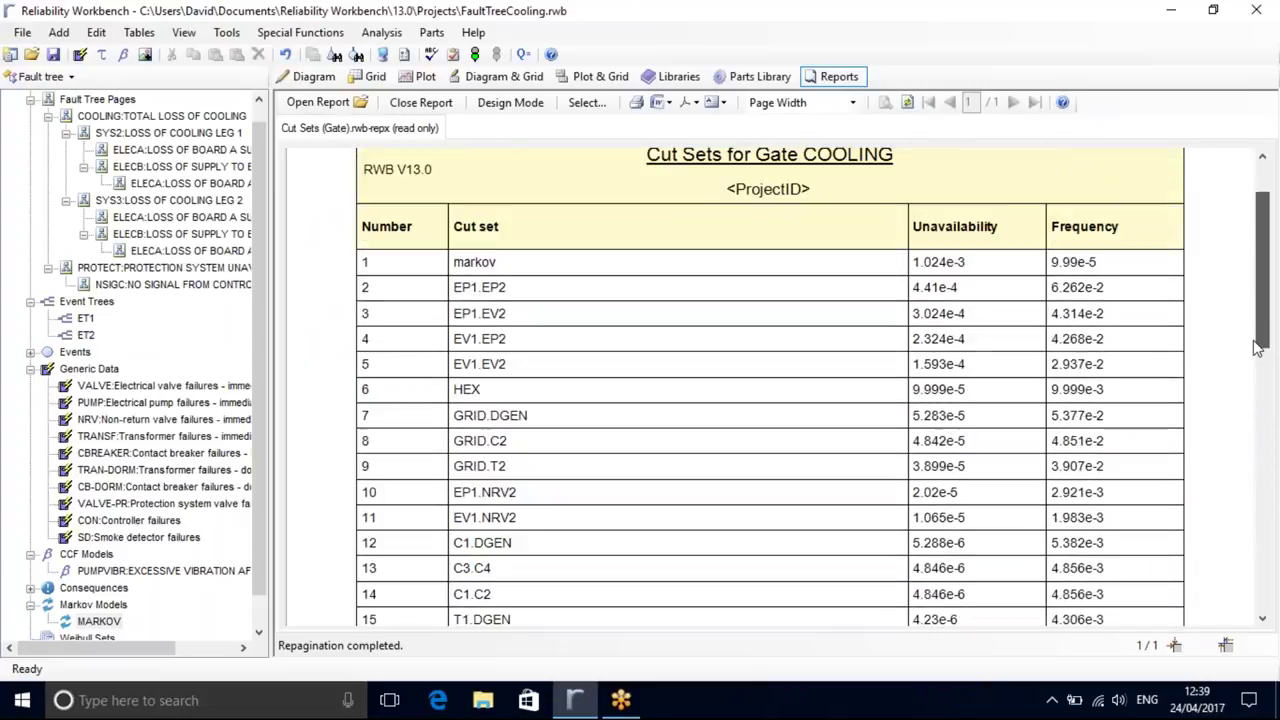
# - Open the Gate Importance (Fussell-Vesely) report from the RBD-FT-ET Plots folder and generate it for the COOLING gate
pyautogui.click(318, 102)
pyautogui.click(204, 65)
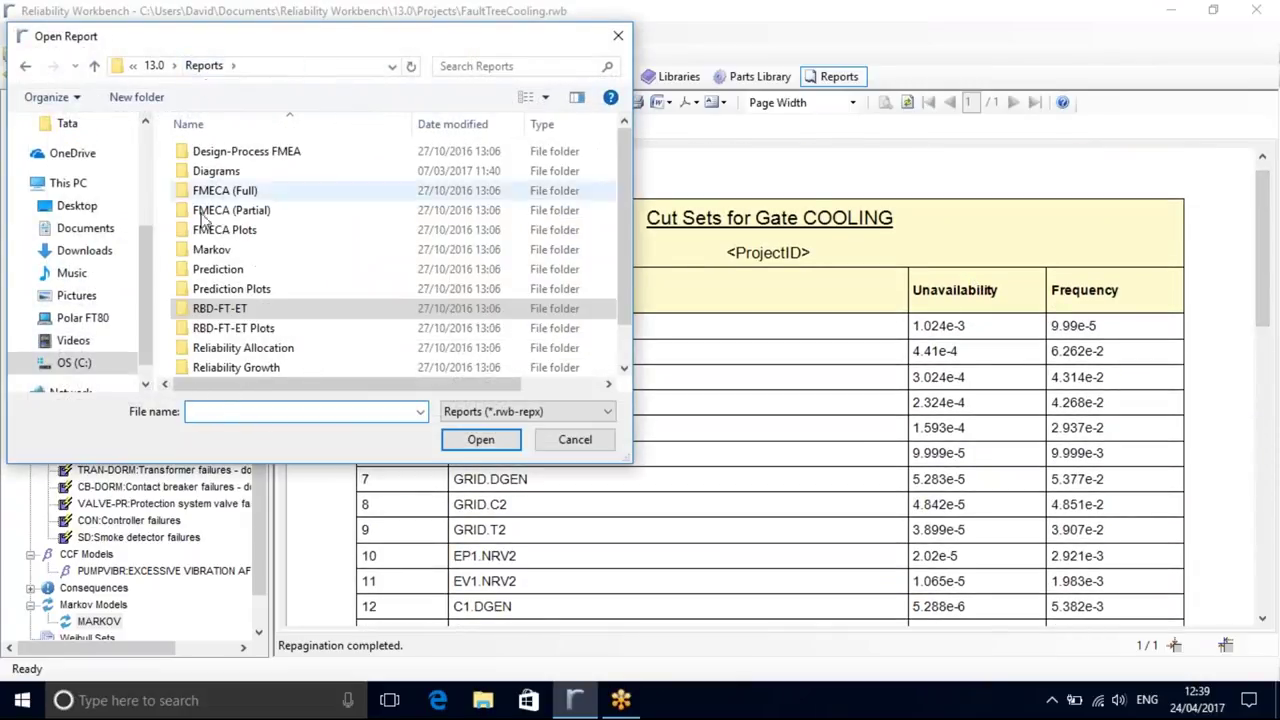
pyautogui.doubleClick(262, 329)
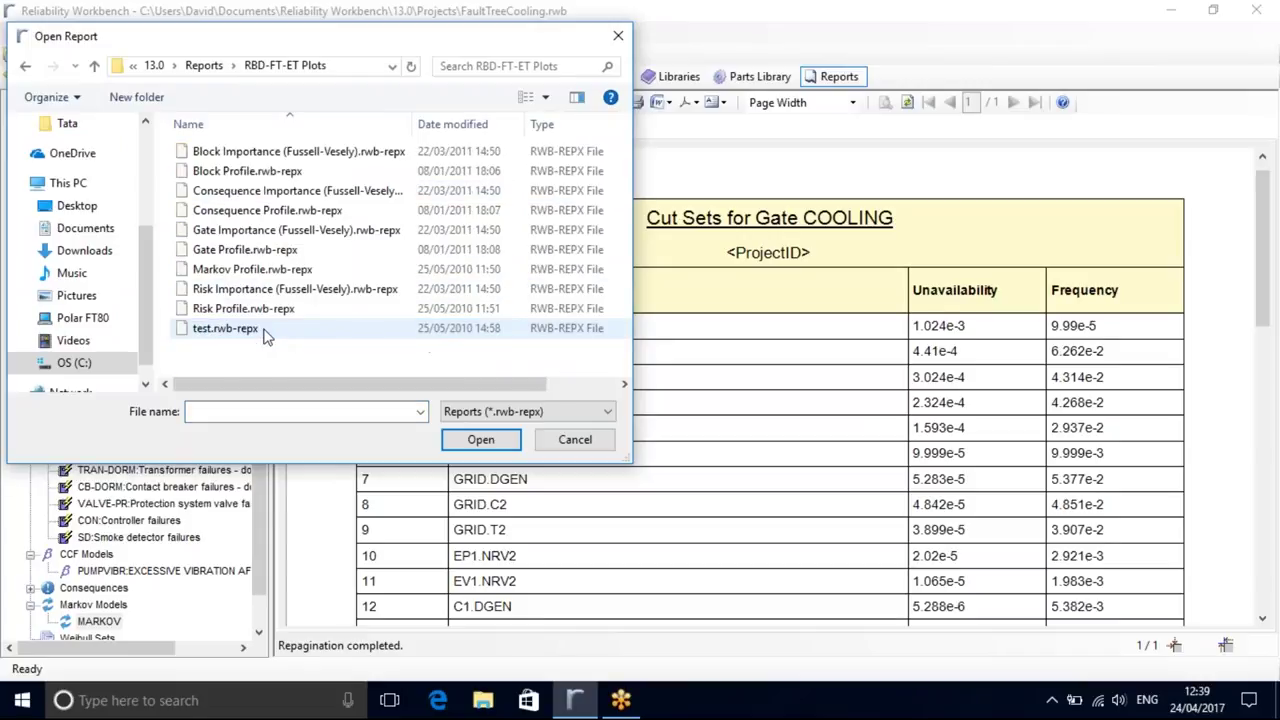
pyautogui.click(252, 236)
pyautogui.click(480, 440)
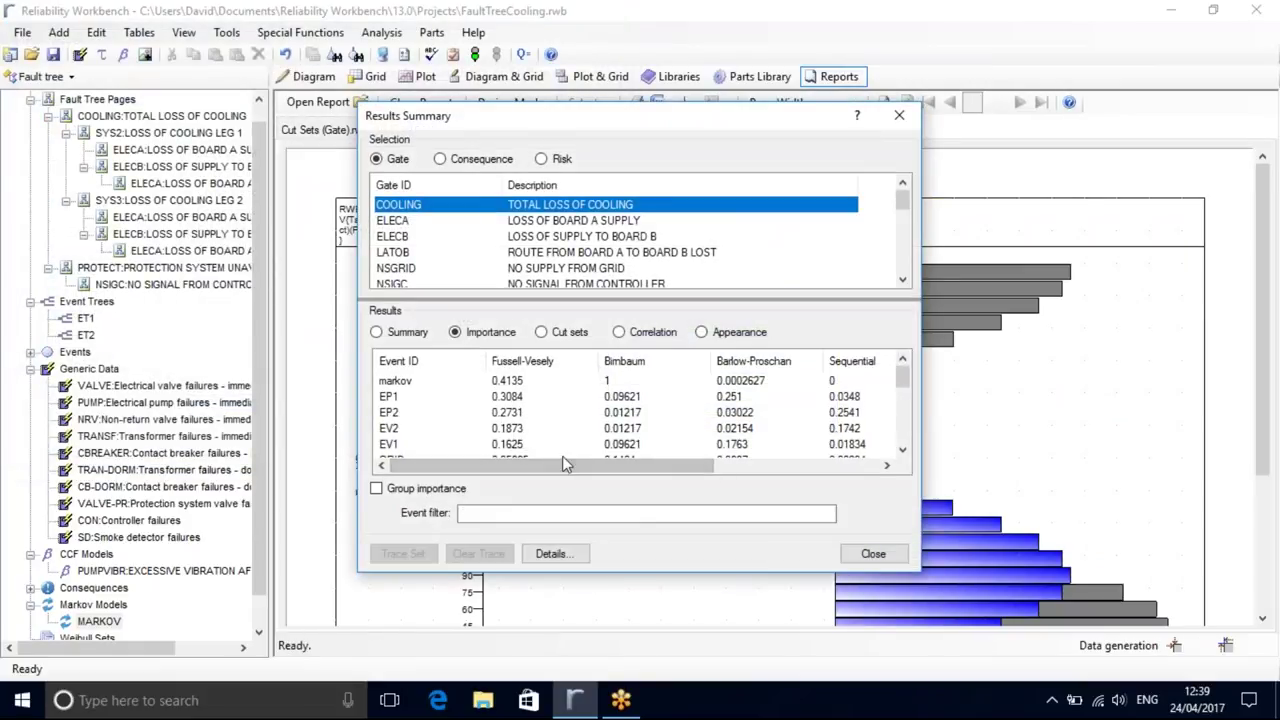
pyautogui.moveTo(400, 220); pyautogui.dragTo(410, 275)
pyautogui.click(410, 272)
pyautogui.click(408, 206)
pyautogui.click(870, 556)
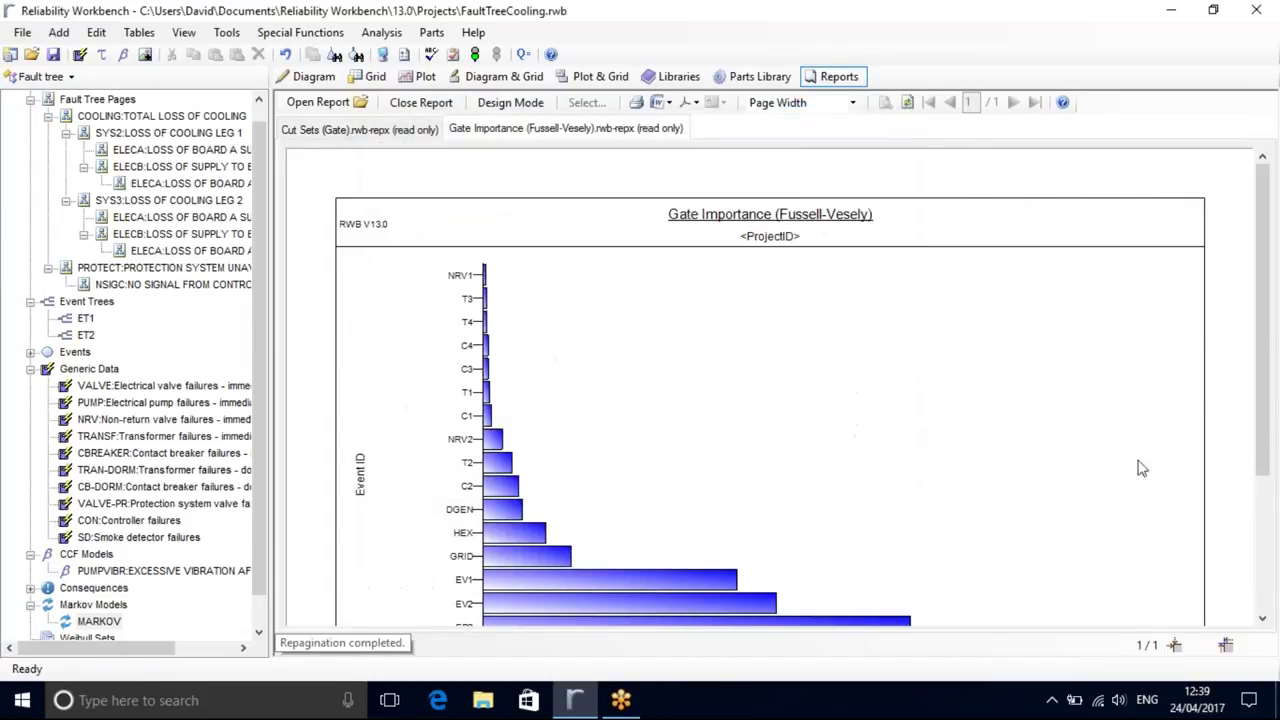
# - Compare the Gate Importance (Fussell-Vesely) report with the COOLING Fussell-Vesely importance plot, then return to the report
pyautogui.moveTo(1270, 385); pyautogui.dragTo(1250, 445)
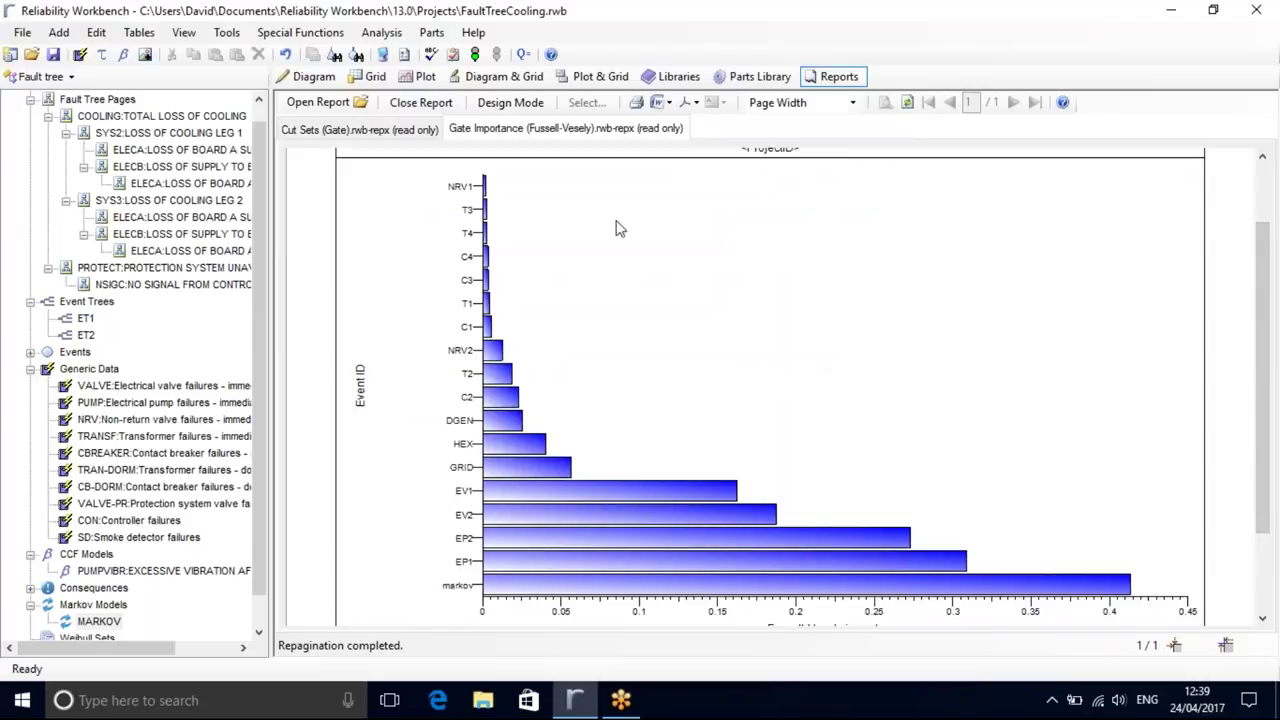
pyautogui.click(420, 80)
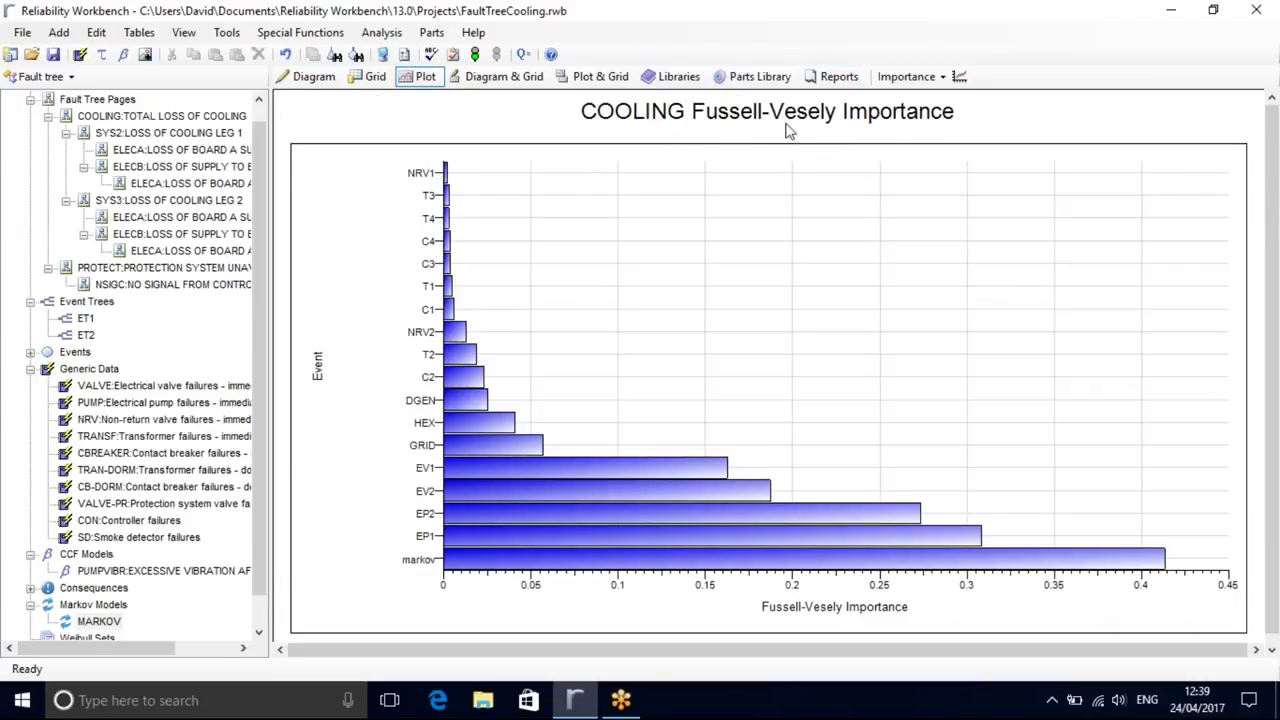
pyautogui.click(835, 77)
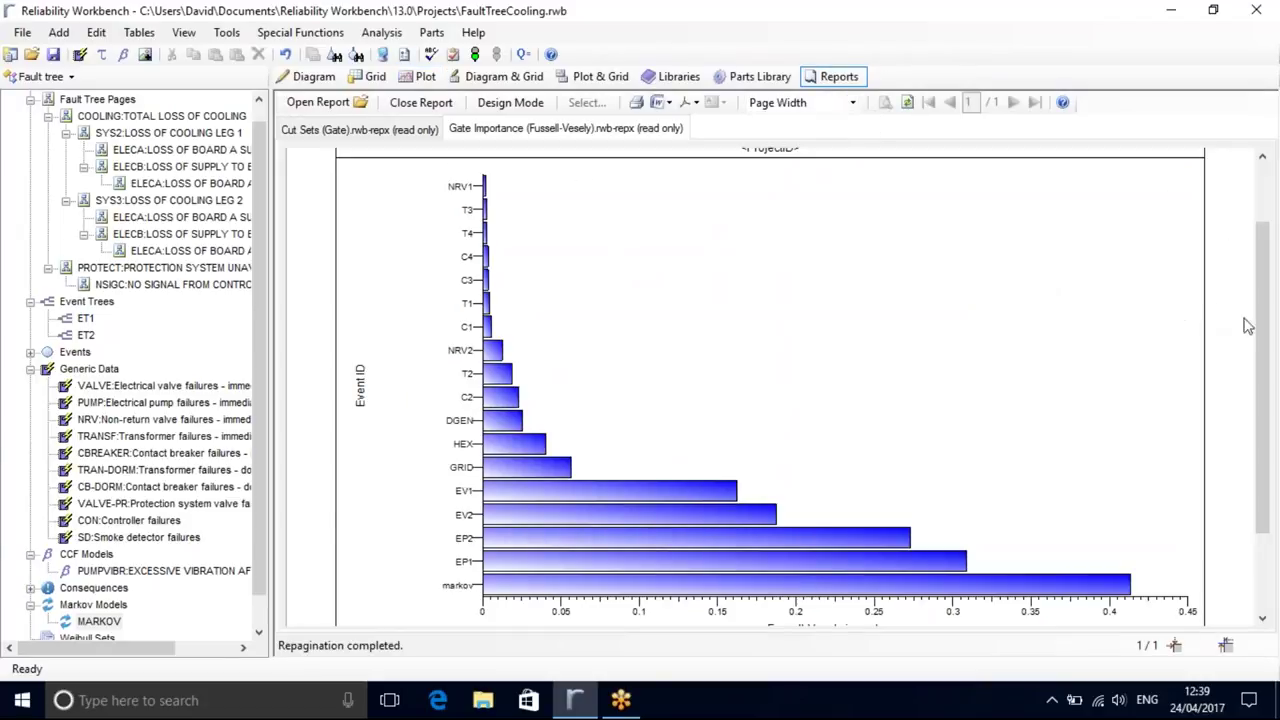
pyautogui.moveTo(1260, 336); pyautogui.dragTo(1260, 341)
pyautogui.scroll(-1, 1259, 360)
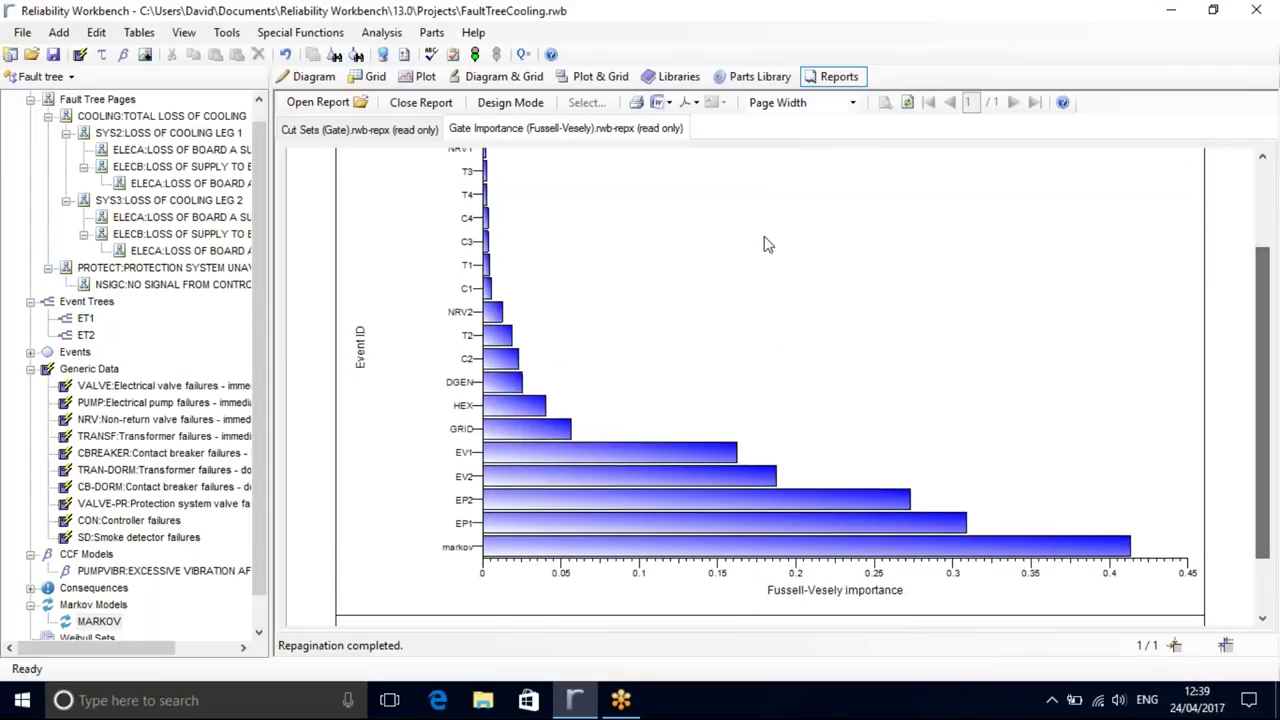
# - Open the All Diagrams report from the Diagrams reports folder
pyautogui.click(318, 102)
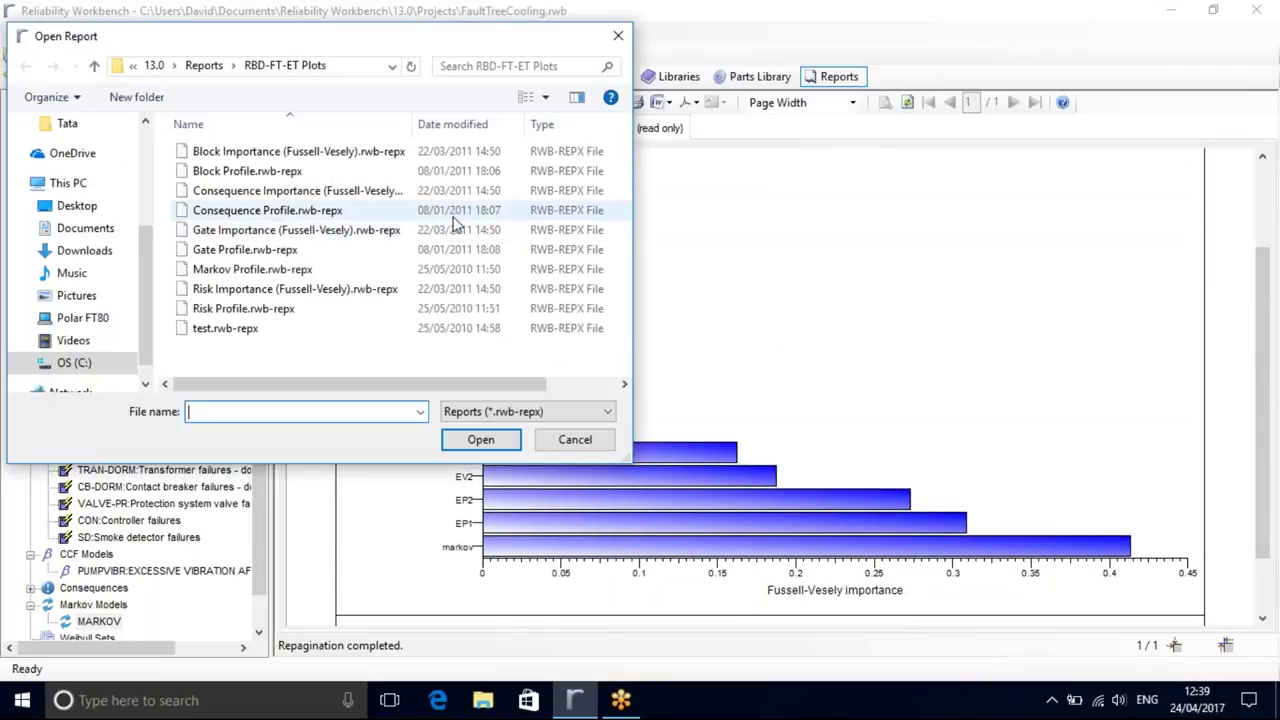
pyautogui.click(204, 65)
pyautogui.doubleClick(222, 178)
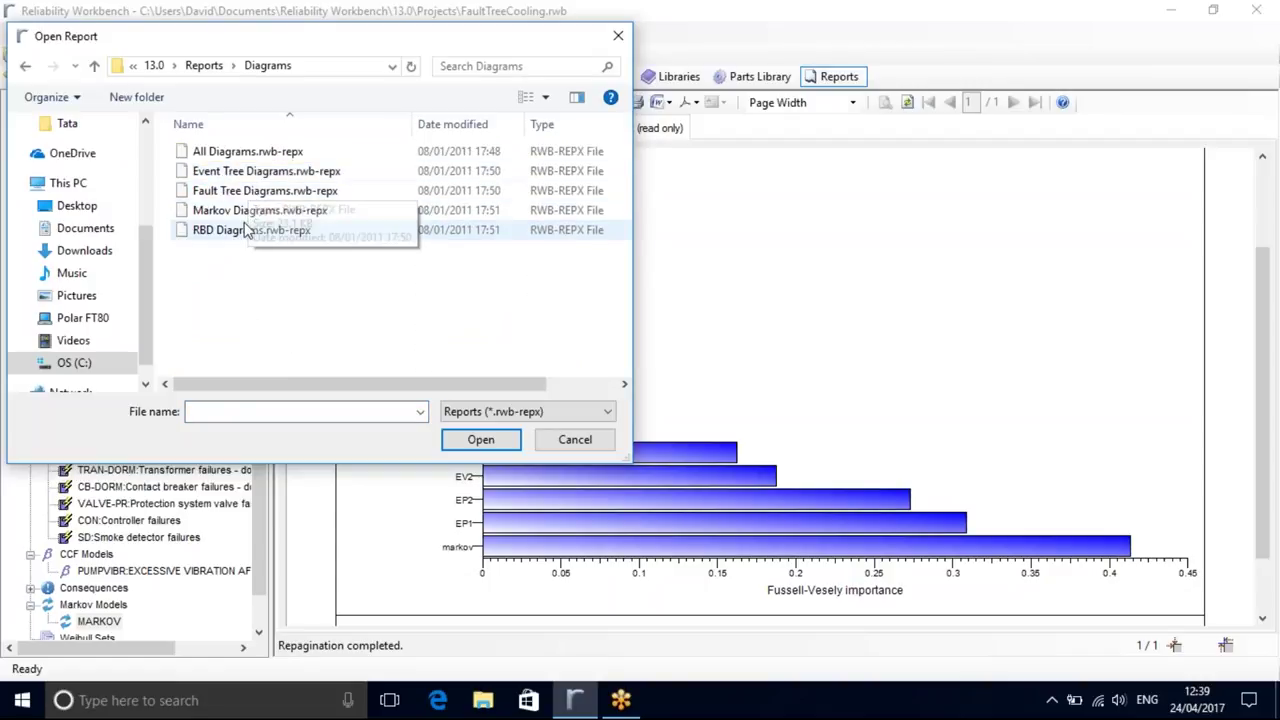
pyautogui.doubleClick(213, 158)
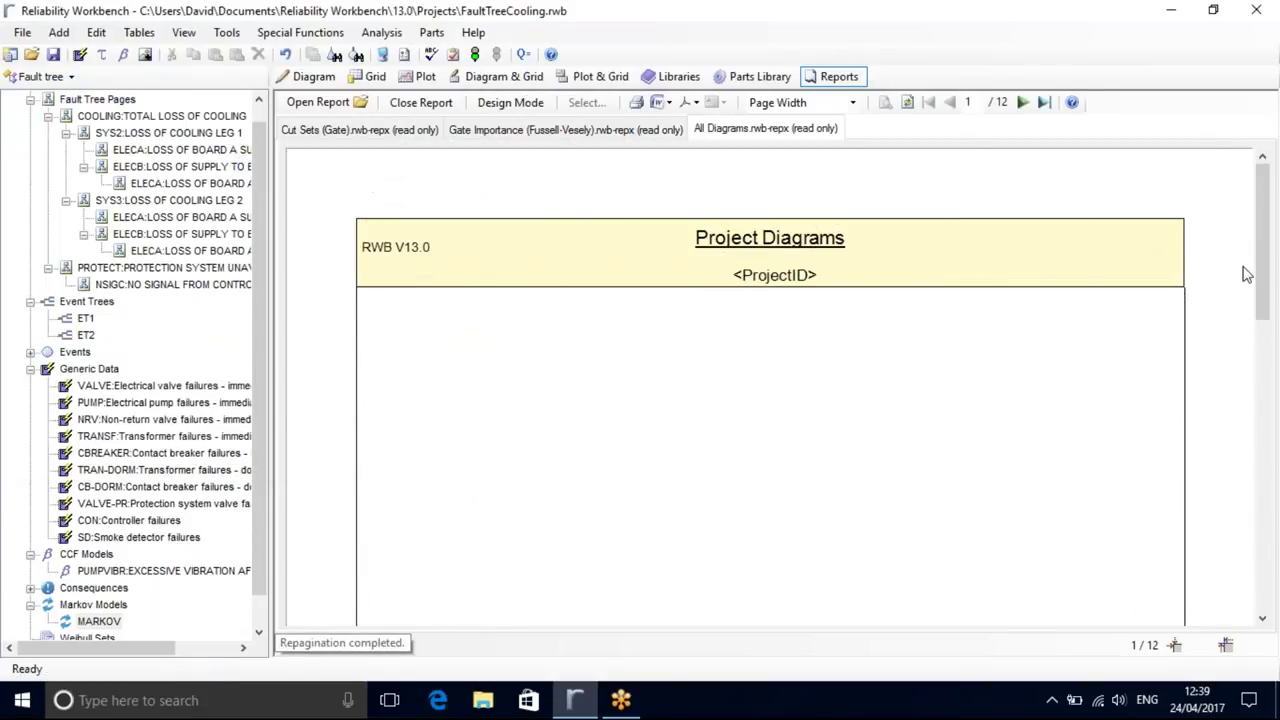
# - Page through the All Diagrams report to examine the Markov and fault tree diagrams, ending at the first page
pyautogui.moveTo(1265, 323); pyautogui.dragTo(1265, 420)
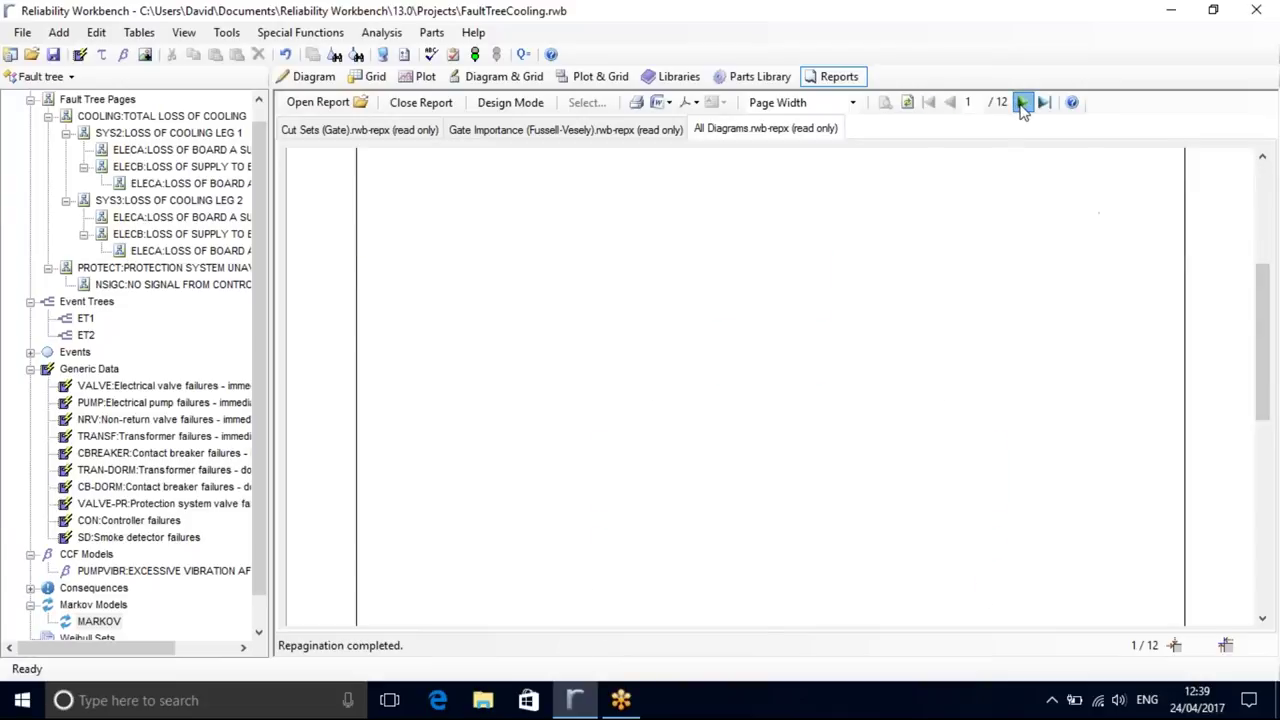
pyautogui.click(1022, 102)
pyautogui.click(1022, 102)
pyautogui.click(1022, 102)
pyautogui.click(1043, 102)
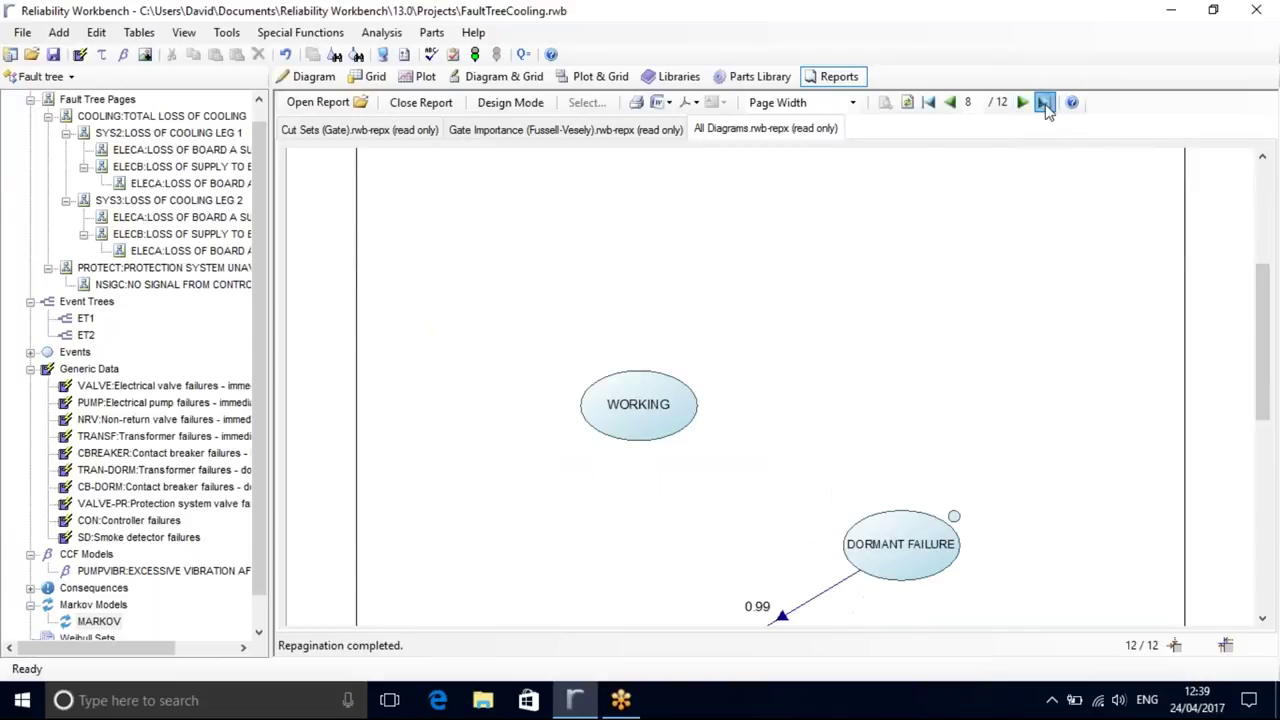
pyautogui.moveTo(1262, 300); pyautogui.dragTo(1262, 346)
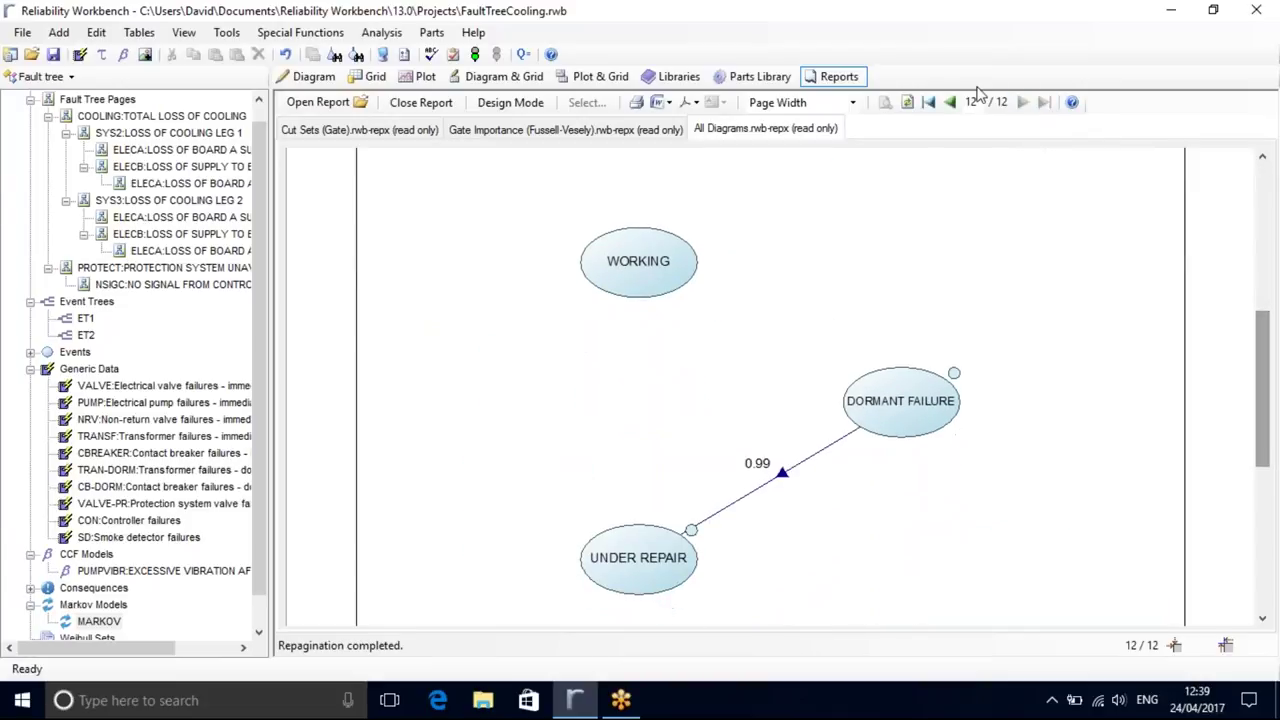
pyautogui.click(950, 102)
pyautogui.click(1022, 102)
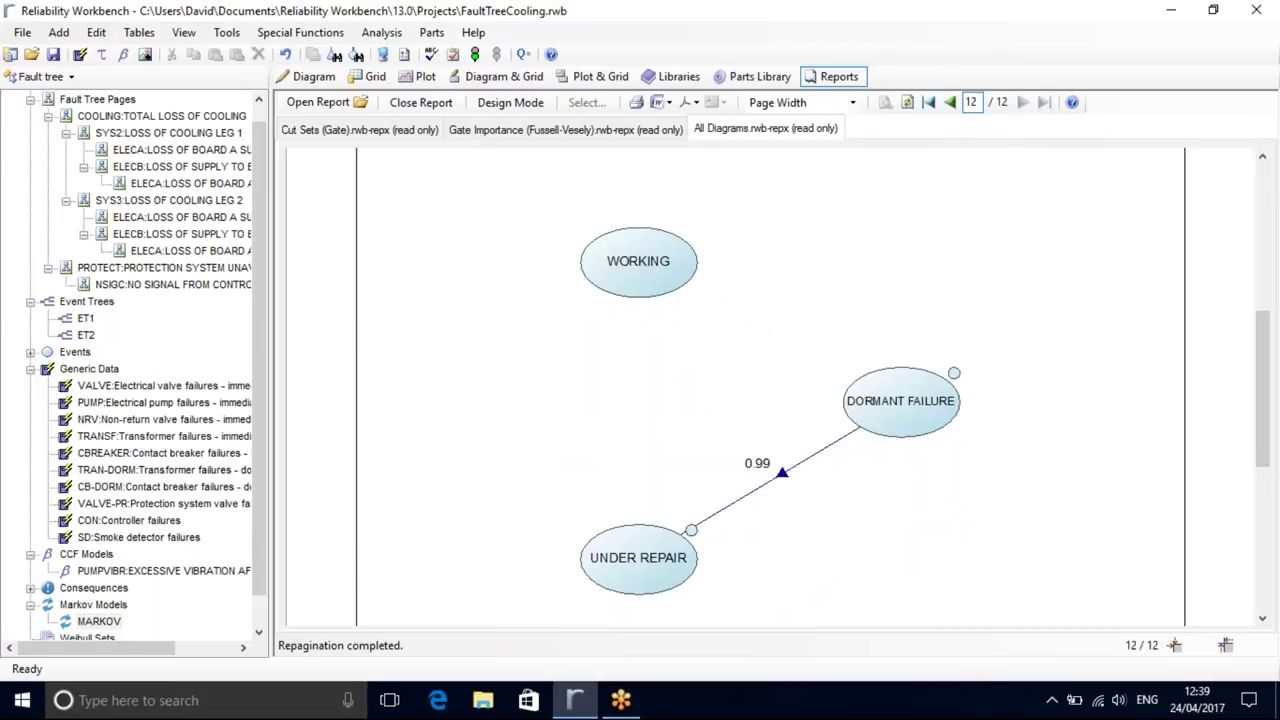
pyautogui.click(952, 102)
pyautogui.click(952, 102)
pyautogui.click(952, 102)
pyautogui.click(952, 102)
pyautogui.click(952, 102)
pyautogui.click(952, 102)
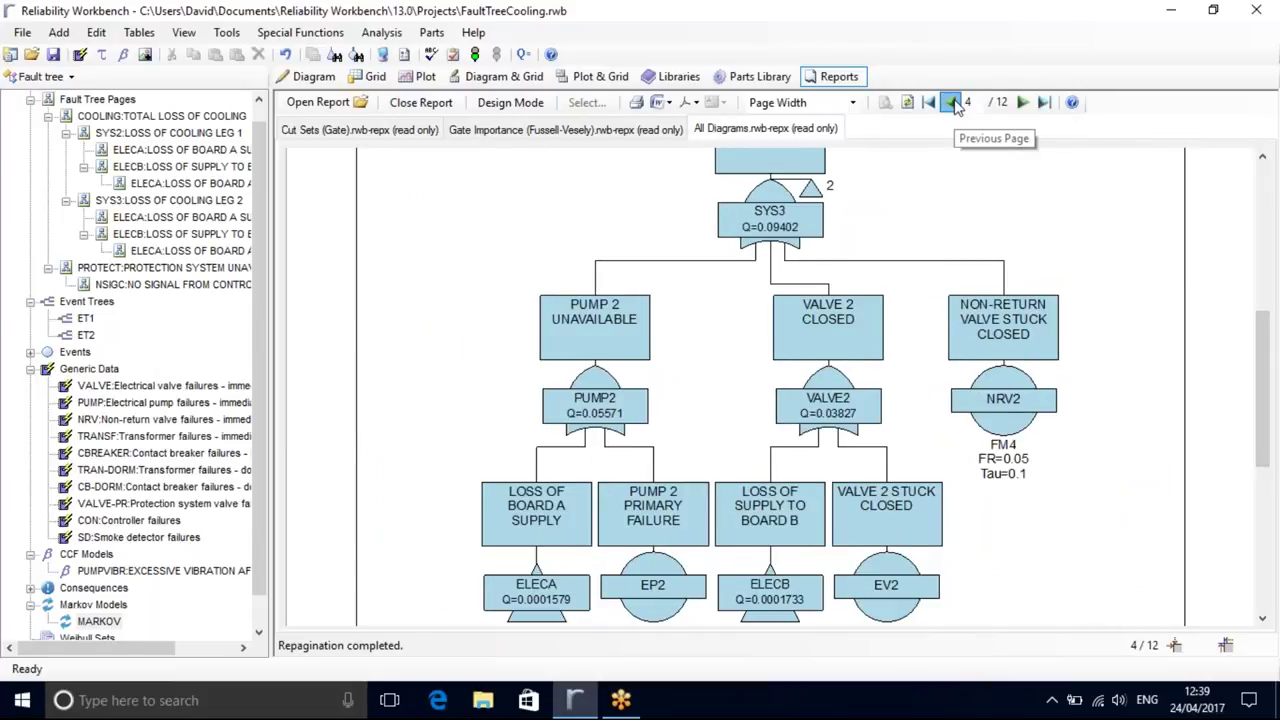
pyautogui.click(952, 102)
pyautogui.click(952, 102)
pyautogui.moveTo(1262, 408); pyautogui.dragTo(1260, 177)
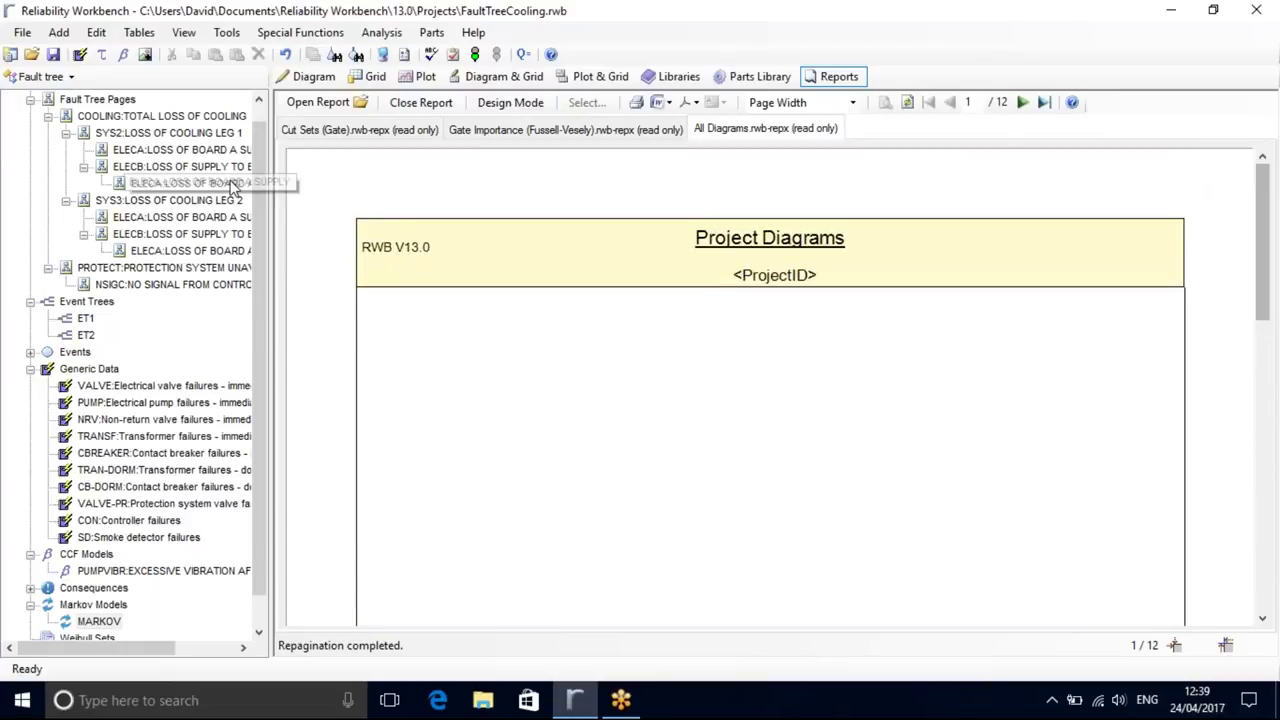
# - Select the COOLING gate page and check the Word and PDF publishing options for the All Diagrams report without publishing
pyautogui.click(147, 116)
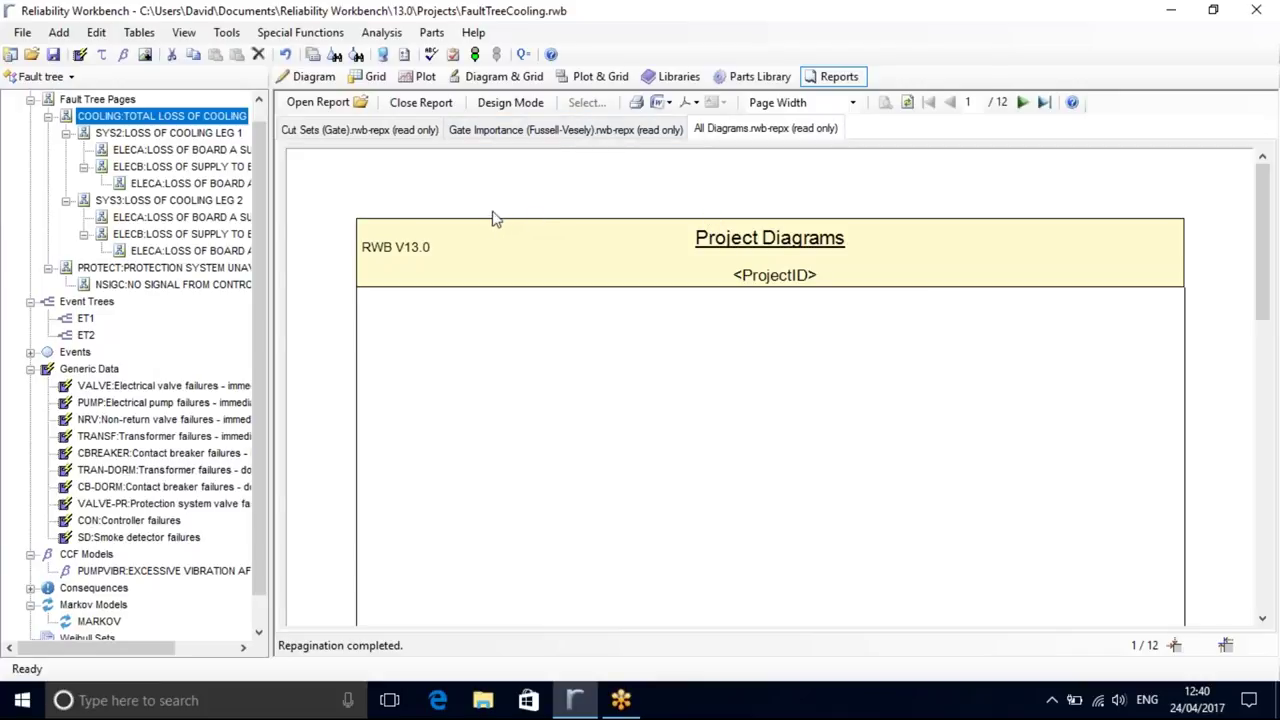
pyautogui.click(663, 103)
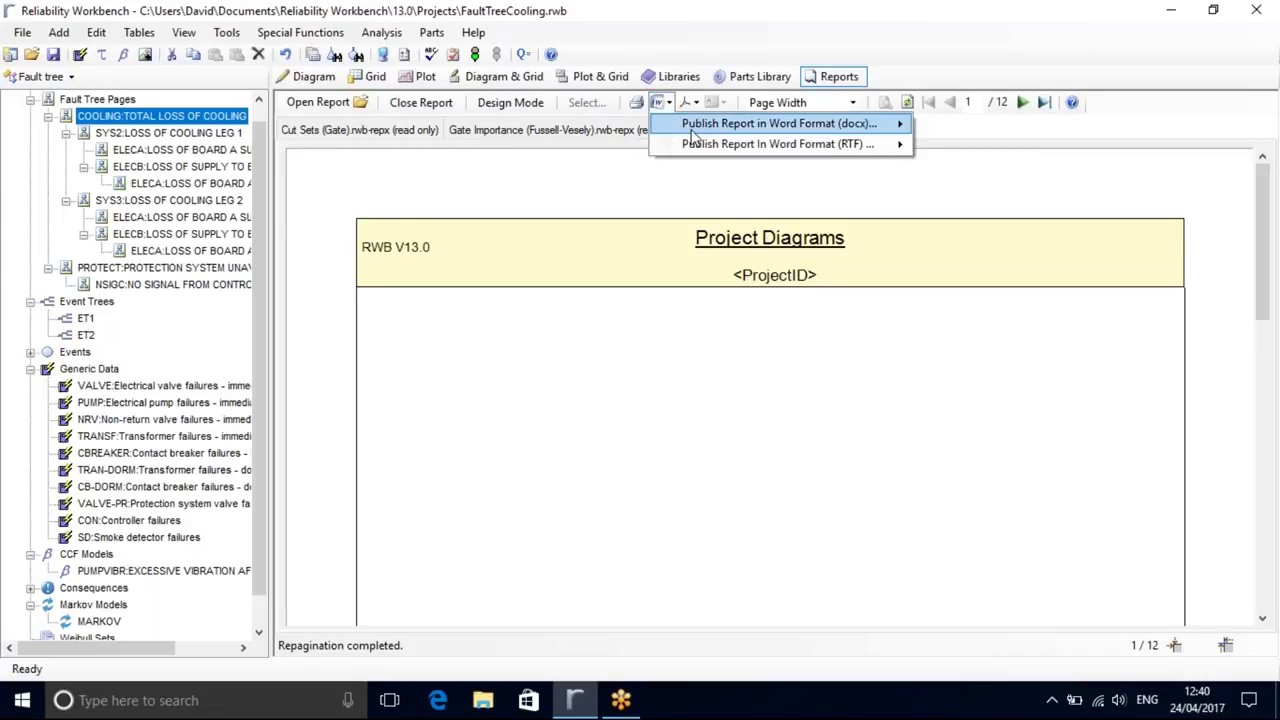
pyautogui.moveTo(690, 126)
pyautogui.click(688, 102)
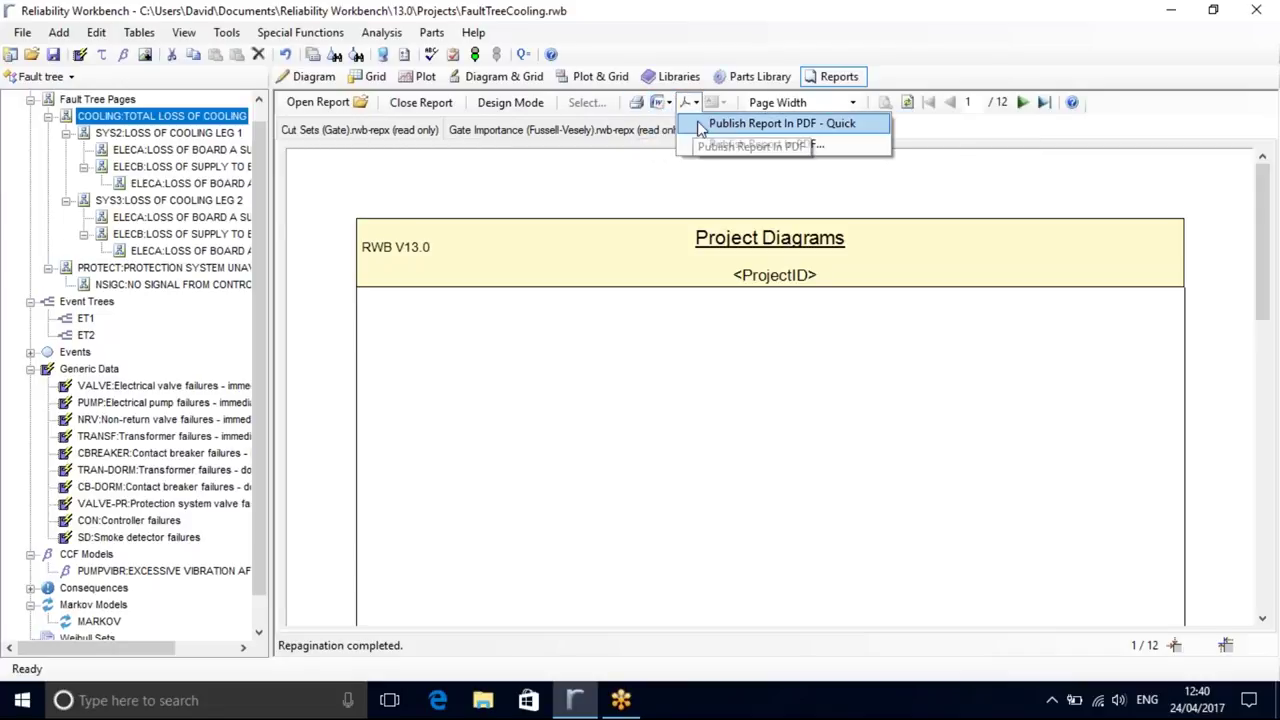
pyautogui.press('Escape')
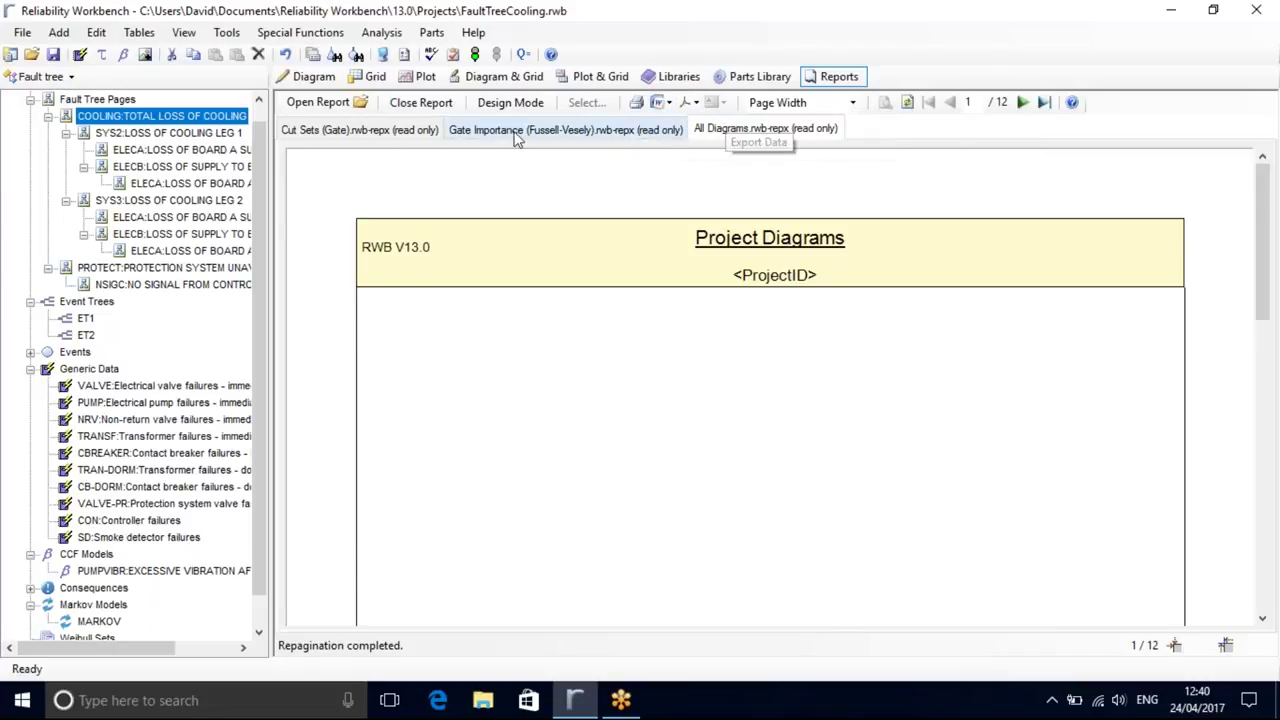
# - Switch to the Cut Sets (Gate) report and review its data export formats without exporting
pyautogui.click(366, 130)
pyautogui.click(713, 102)
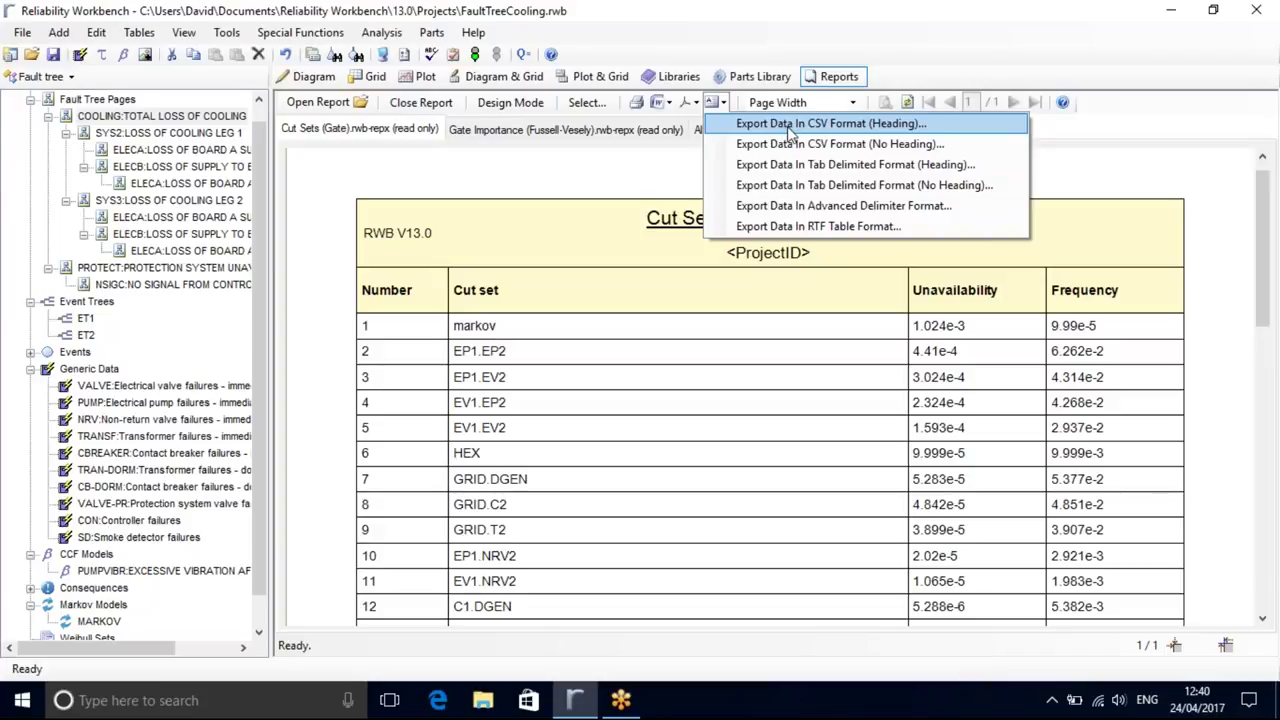
pyautogui.click(633, 186)
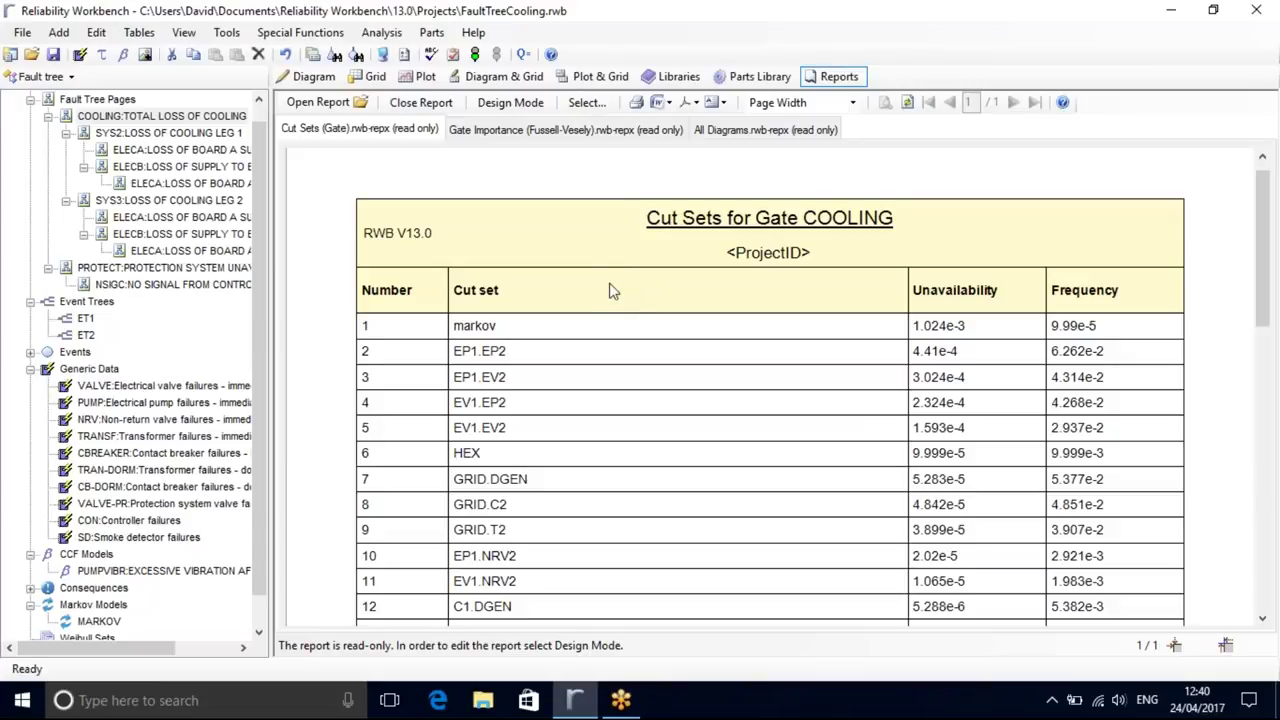
# - Put the Cut Sets (Gate) report into Design Mode and inspect its column headings and columns, selecting the CutSetID column
pyautogui.click(512, 103)
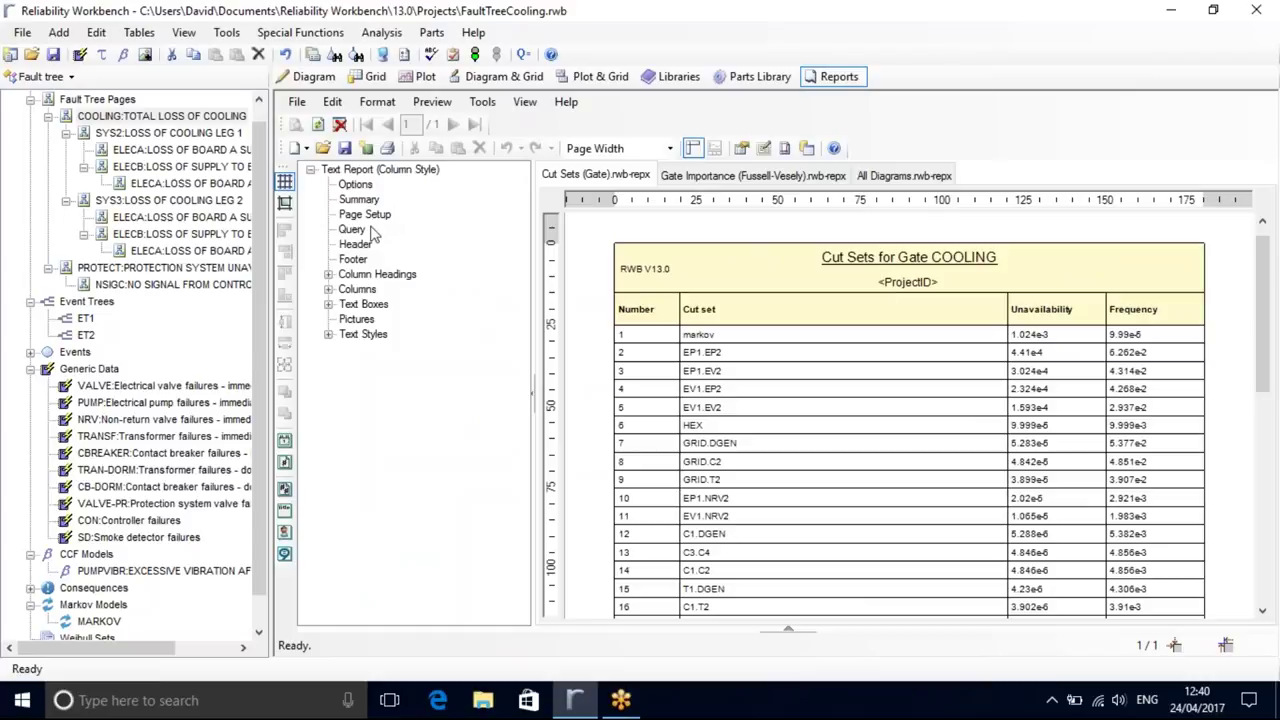
pyautogui.click(328, 274)
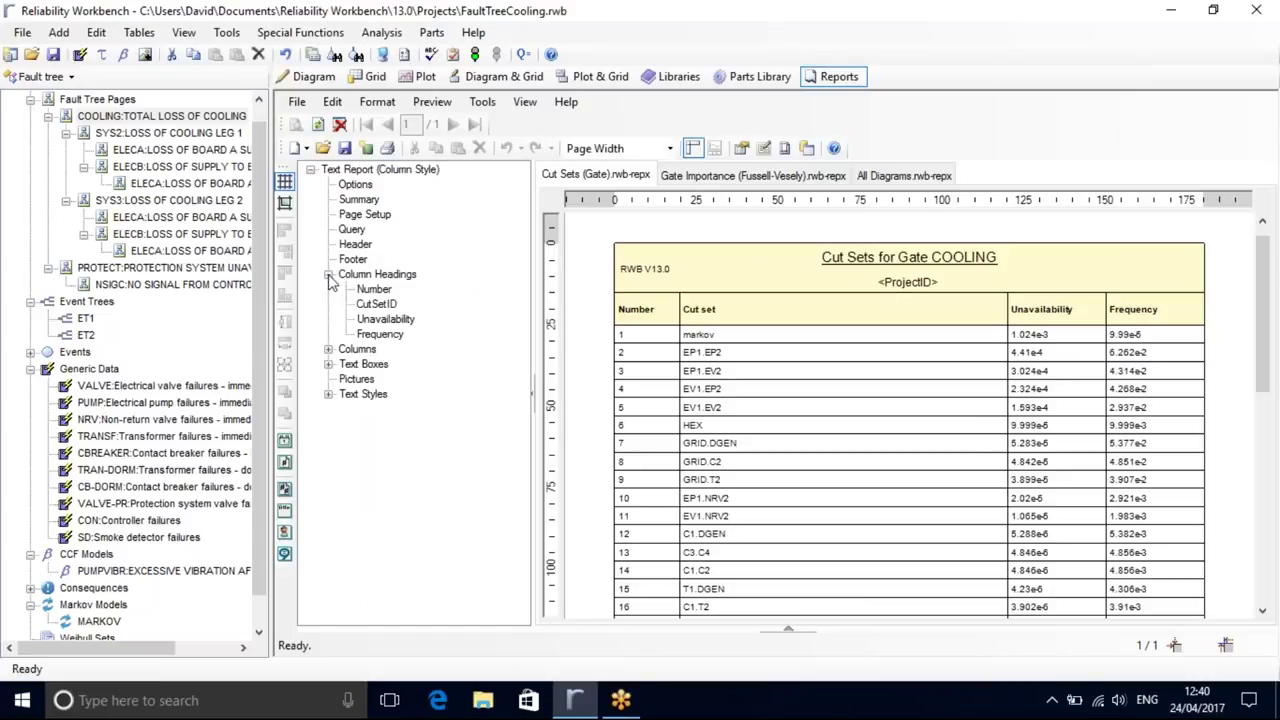
pyautogui.click(328, 274)
pyautogui.click(328, 289)
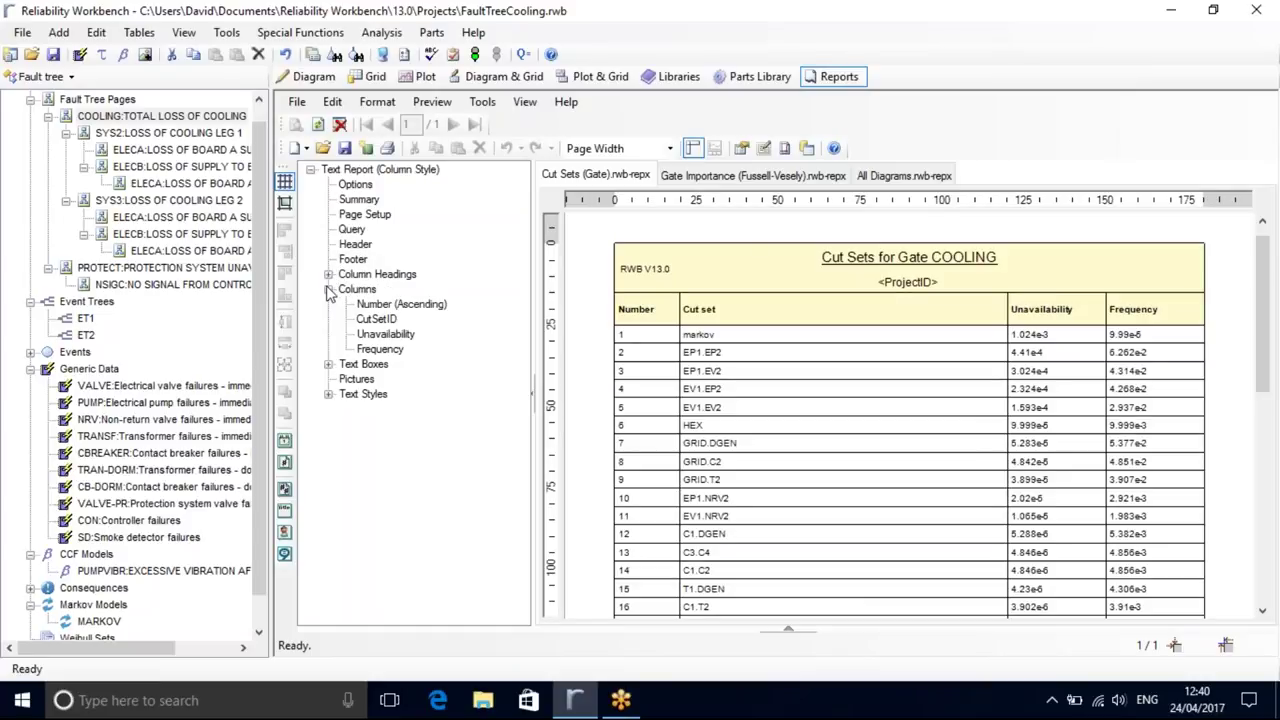
pyautogui.click(368, 318)
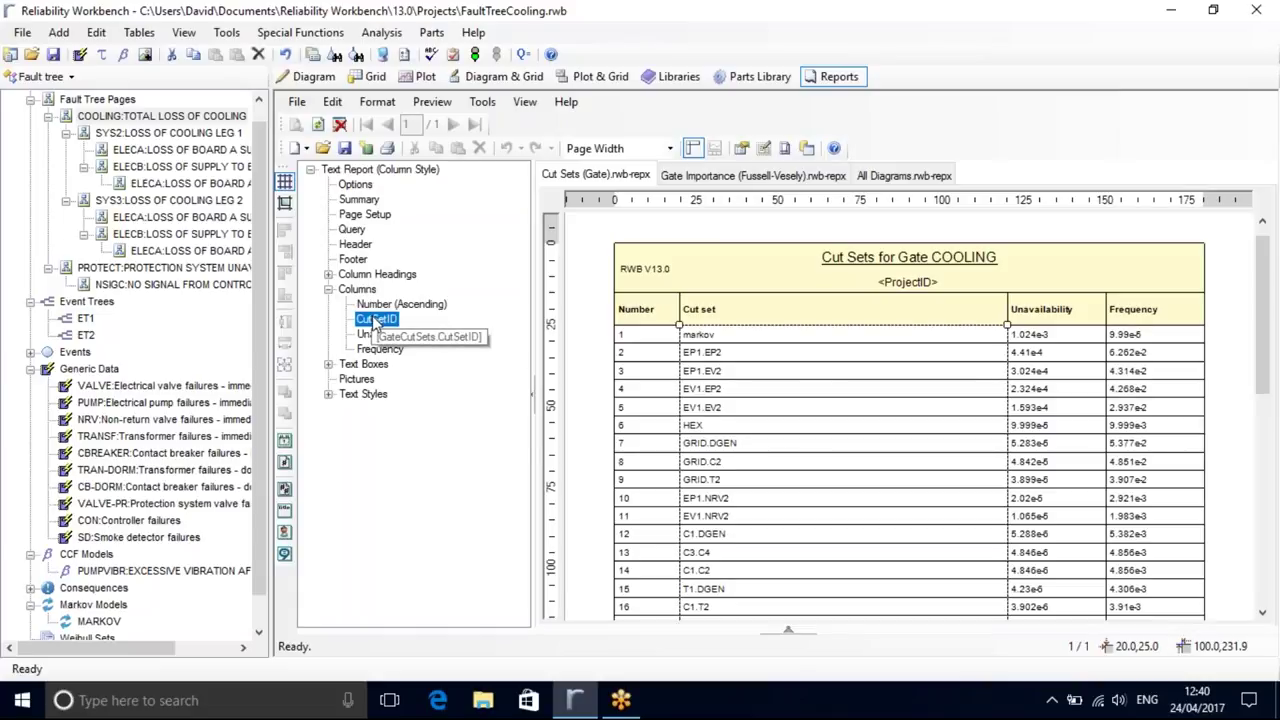
# - Examine the Number column's filter and sort, format and general properties
pyautogui.click(375, 304)
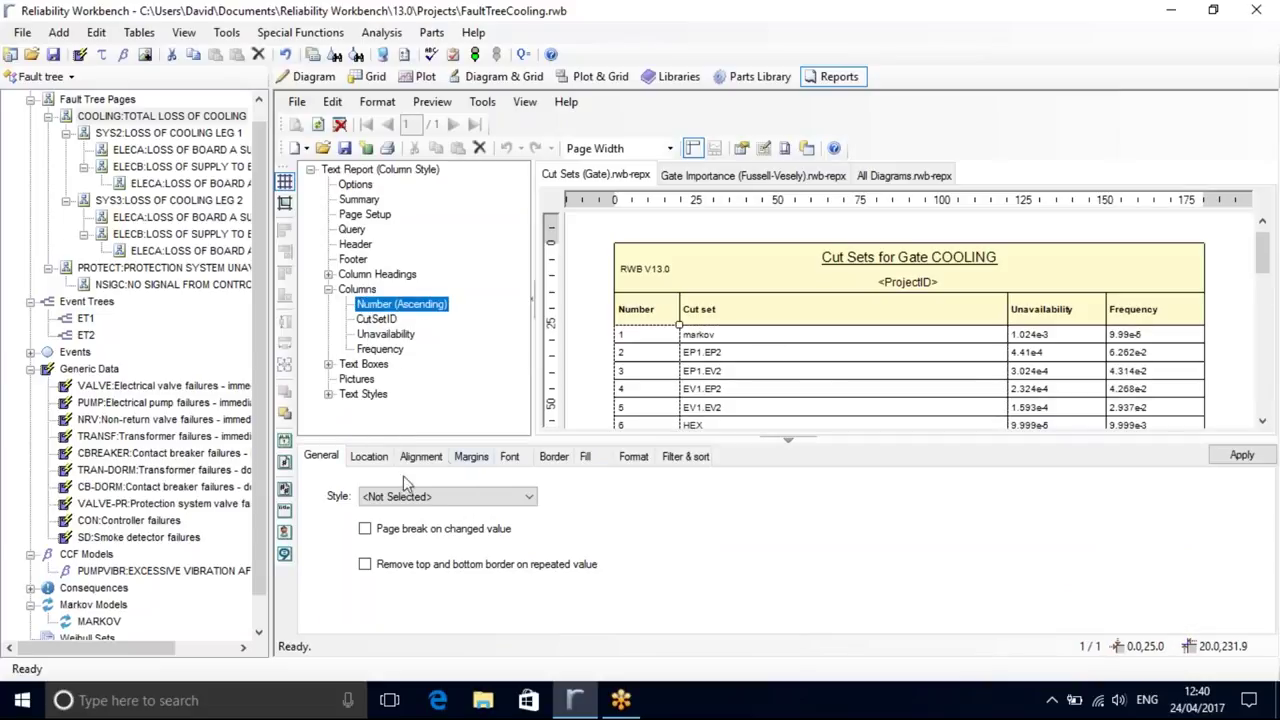
pyautogui.click(690, 456)
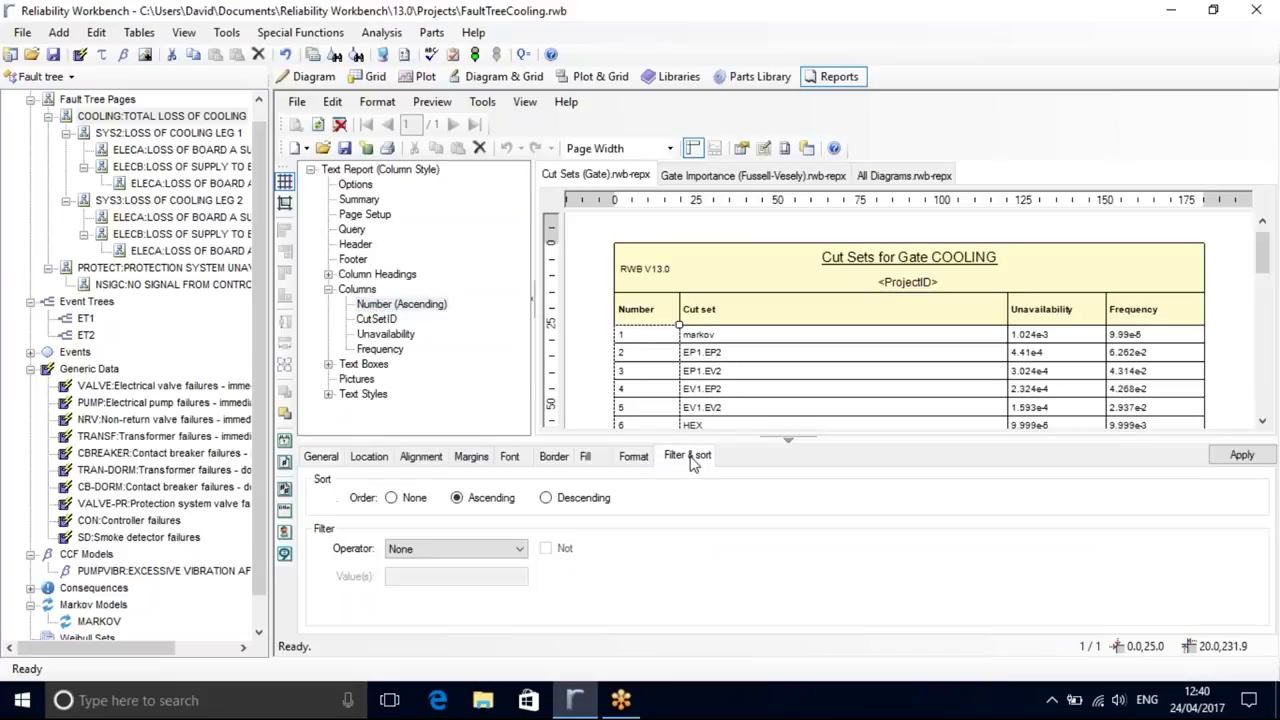
pyautogui.click(634, 456)
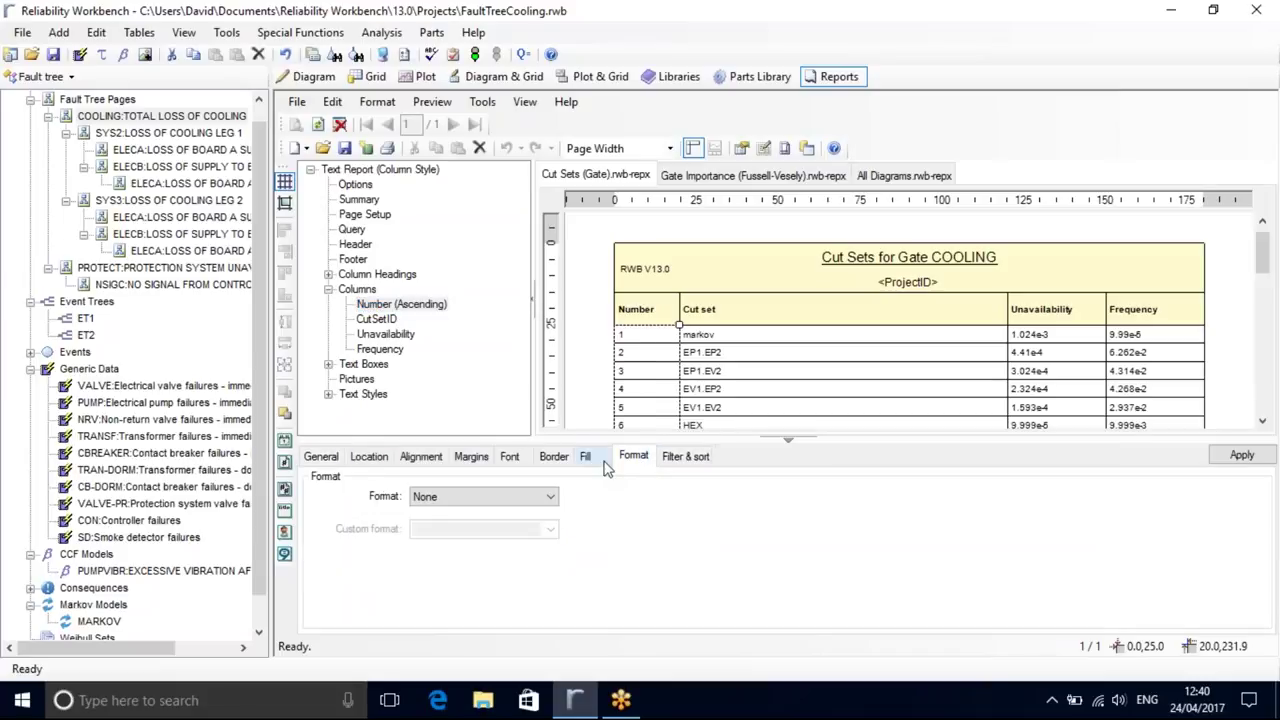
pyautogui.click(318, 459)
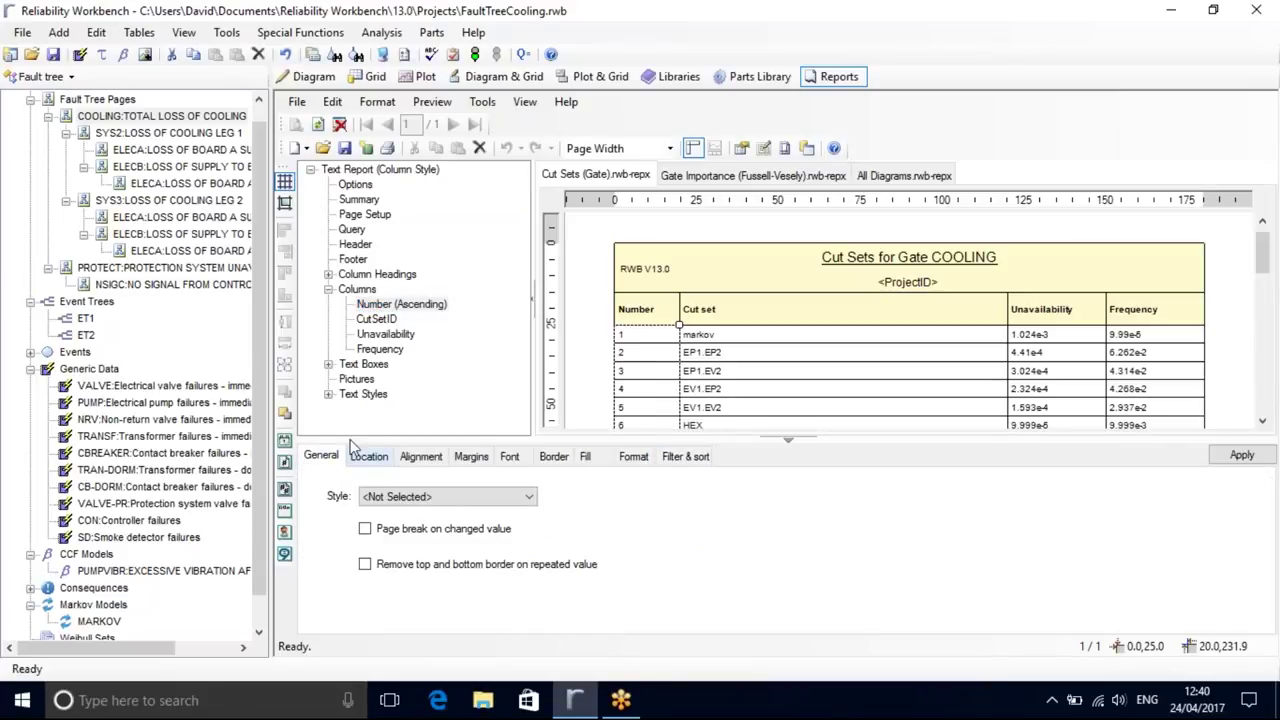
# - List the report's text boxes and check the footer at the end of the cut sets page
pyautogui.click(328, 289)
pyautogui.click(328, 304)
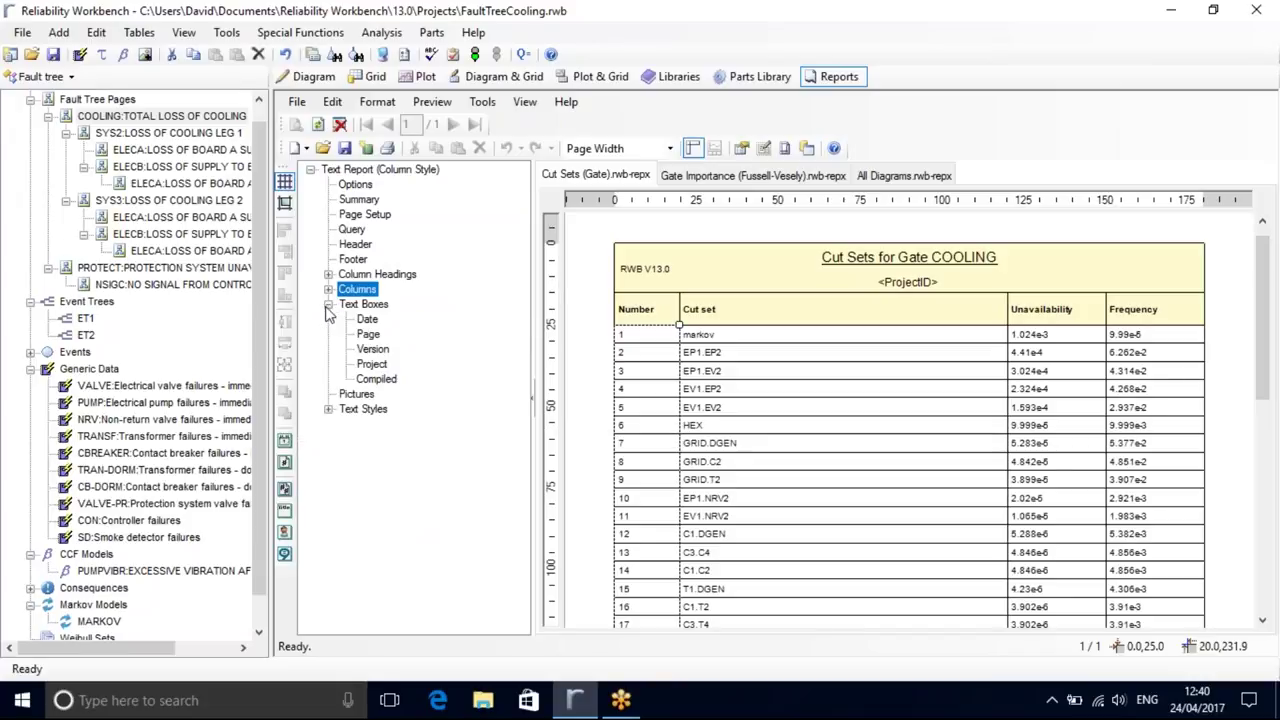
pyautogui.scroll(-5, 1233, 468)
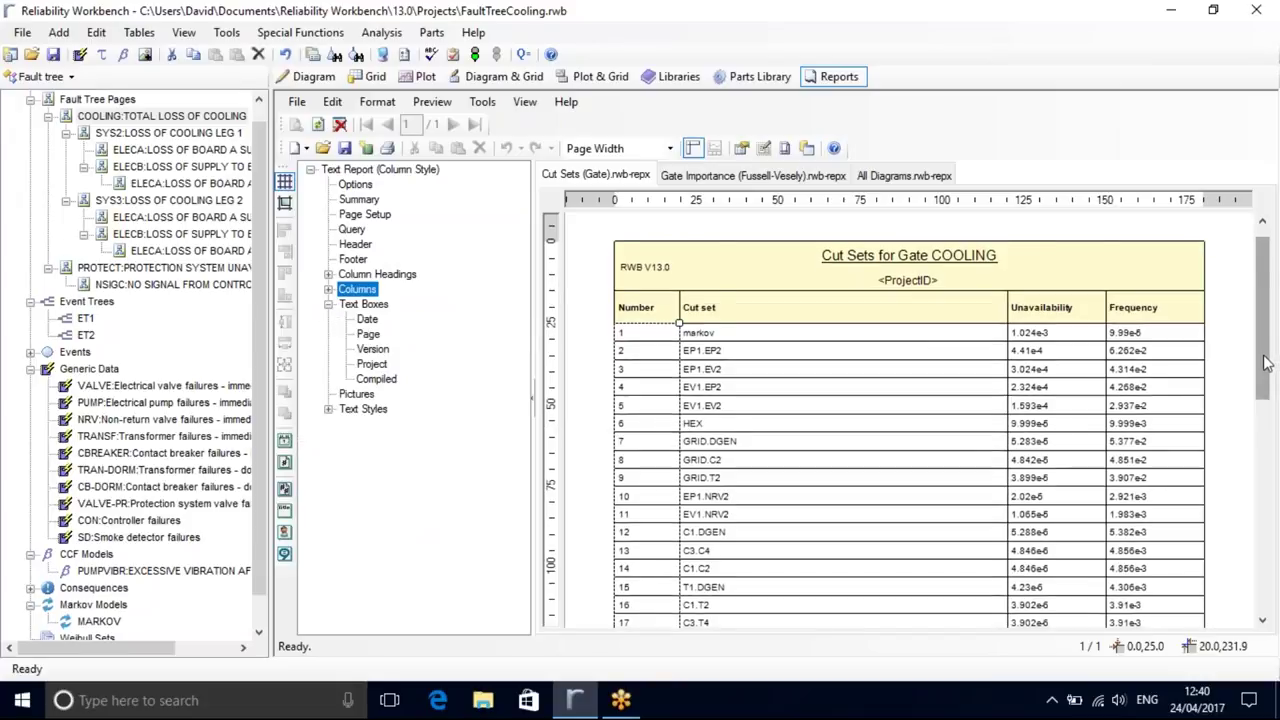
pyautogui.scroll(-5, 1233, 468)
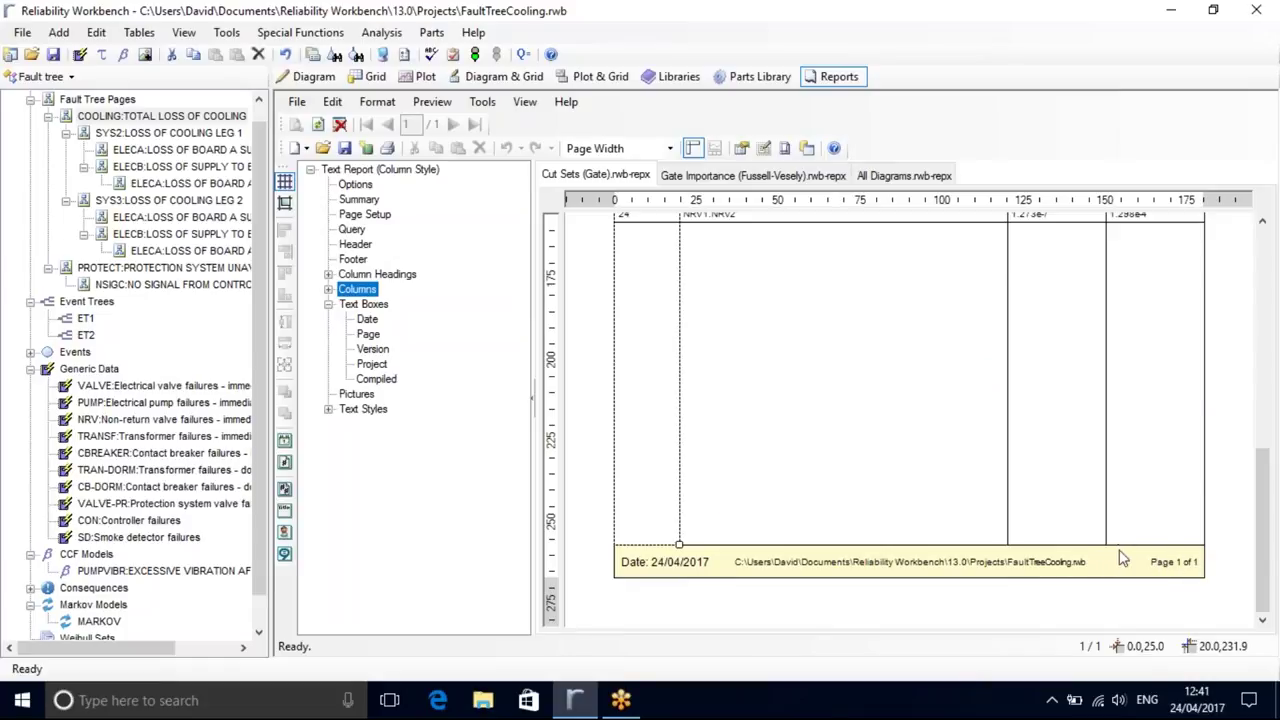
pyautogui.moveTo(1268, 555); pyautogui.dragTo(1266, 335)
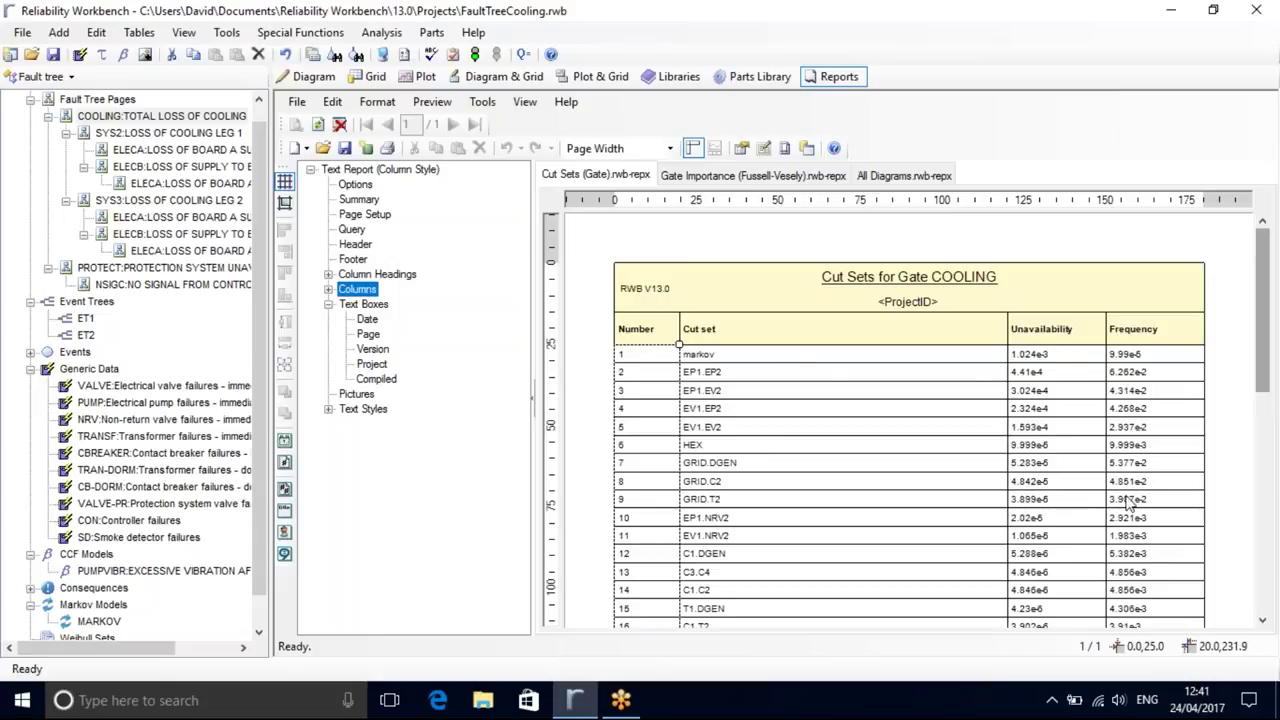
# - Review the report's query settings, including the GateCutSets standard query, its display columns and the query mode
pyautogui.click(353, 230)
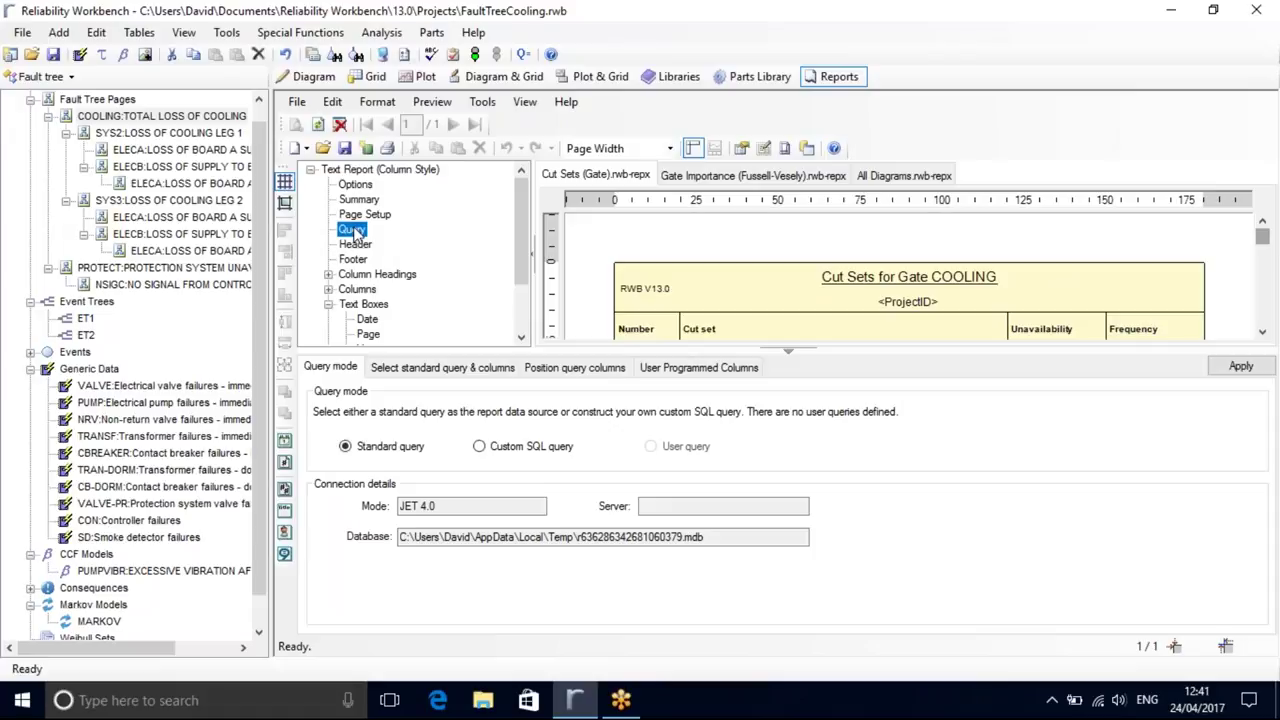
pyautogui.click(415, 374)
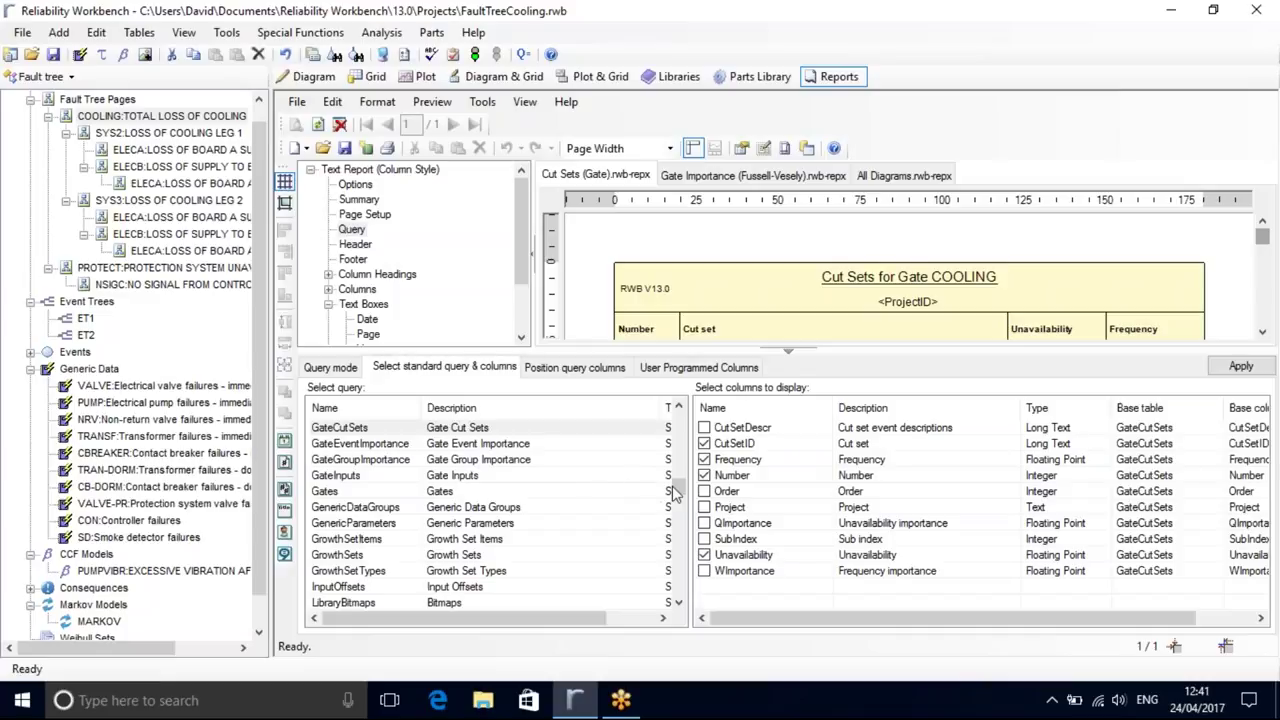
pyautogui.scroll(1, 678, 484)
pyautogui.scroll(1, 678, 484)
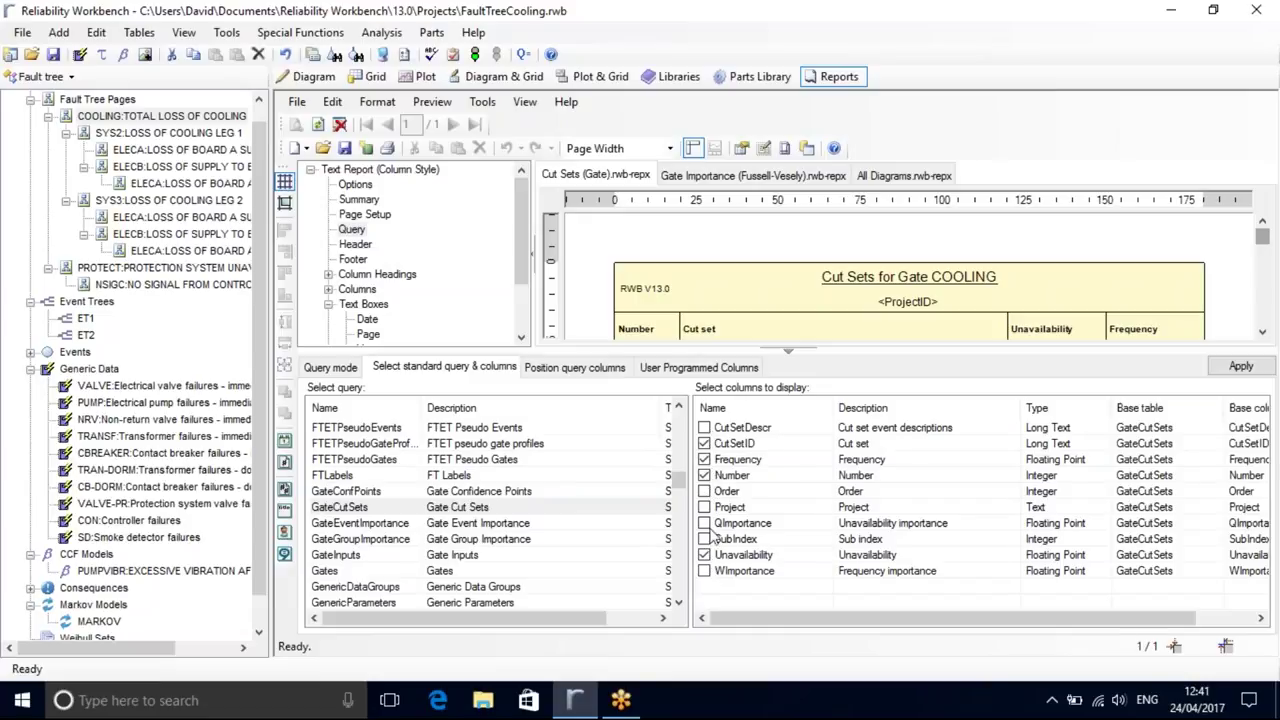
pyautogui.click(338, 367)
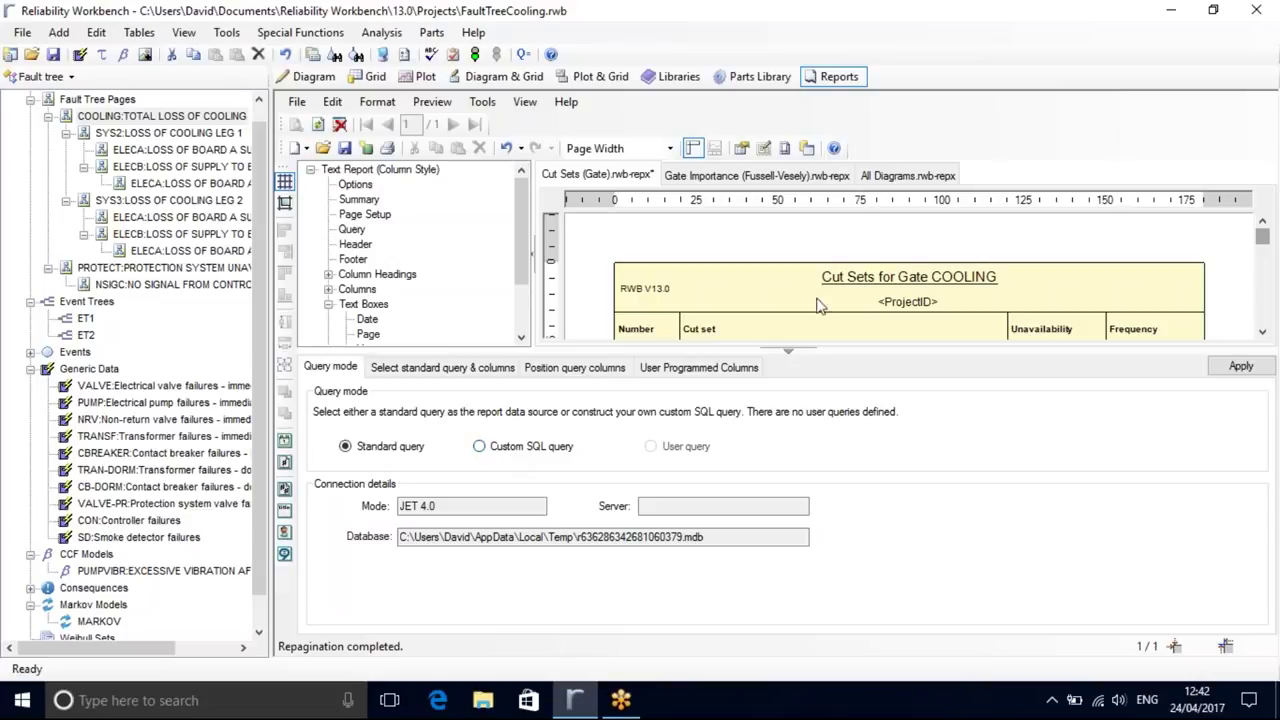
# - Check which new report types can be created, and leave Design Mode without saving changes to the Cut Sets (Gate) report
pyautogui.click(788, 350)
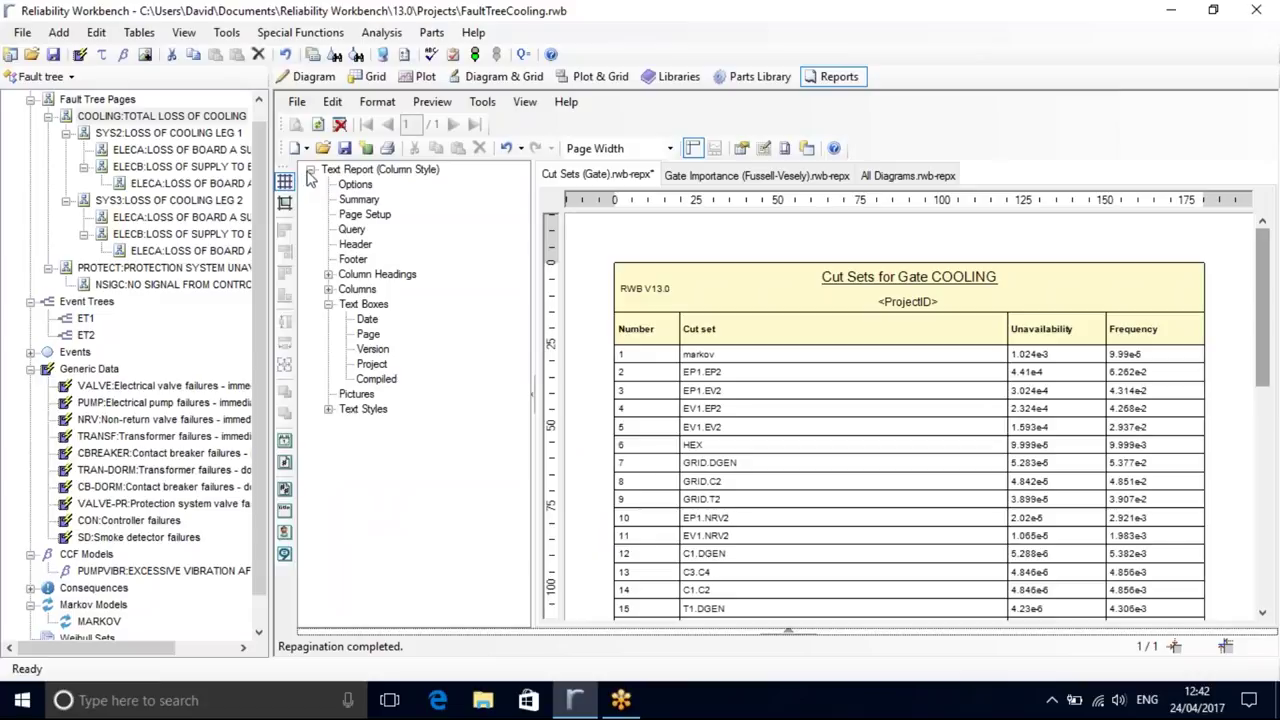
pyautogui.click(306, 148)
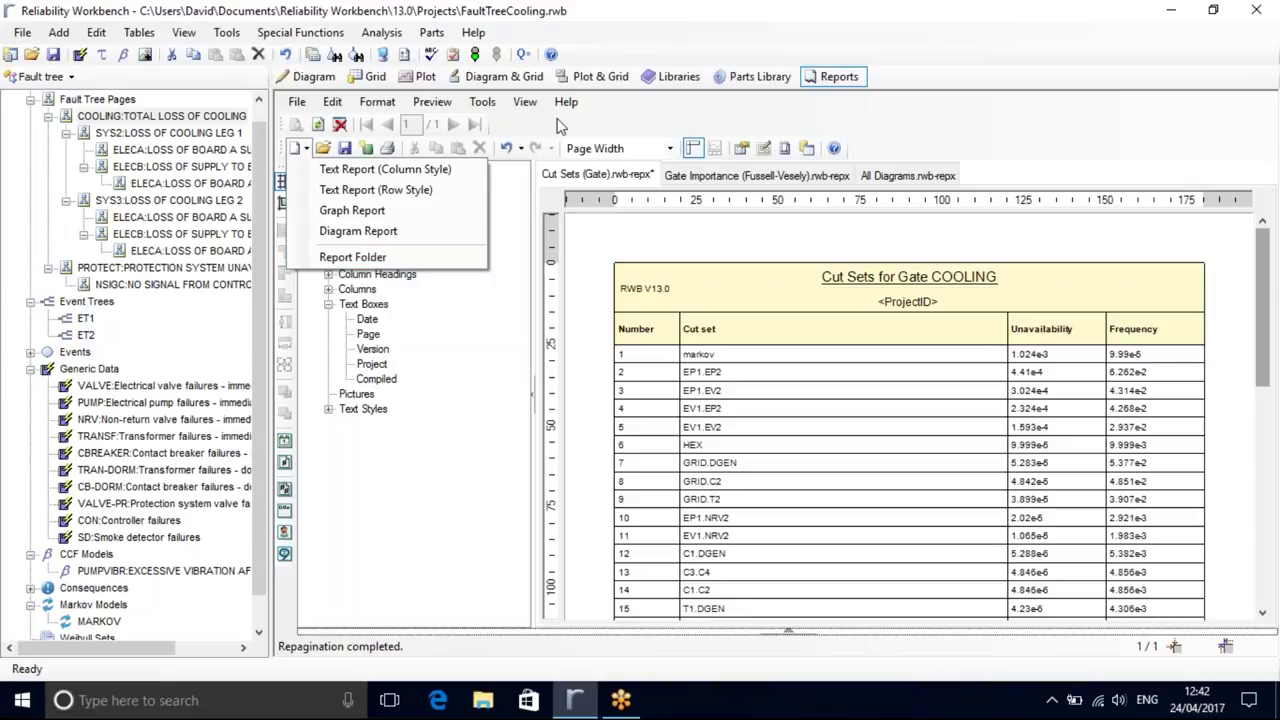
pyautogui.click(524, 101)
pyautogui.click(570, 177)
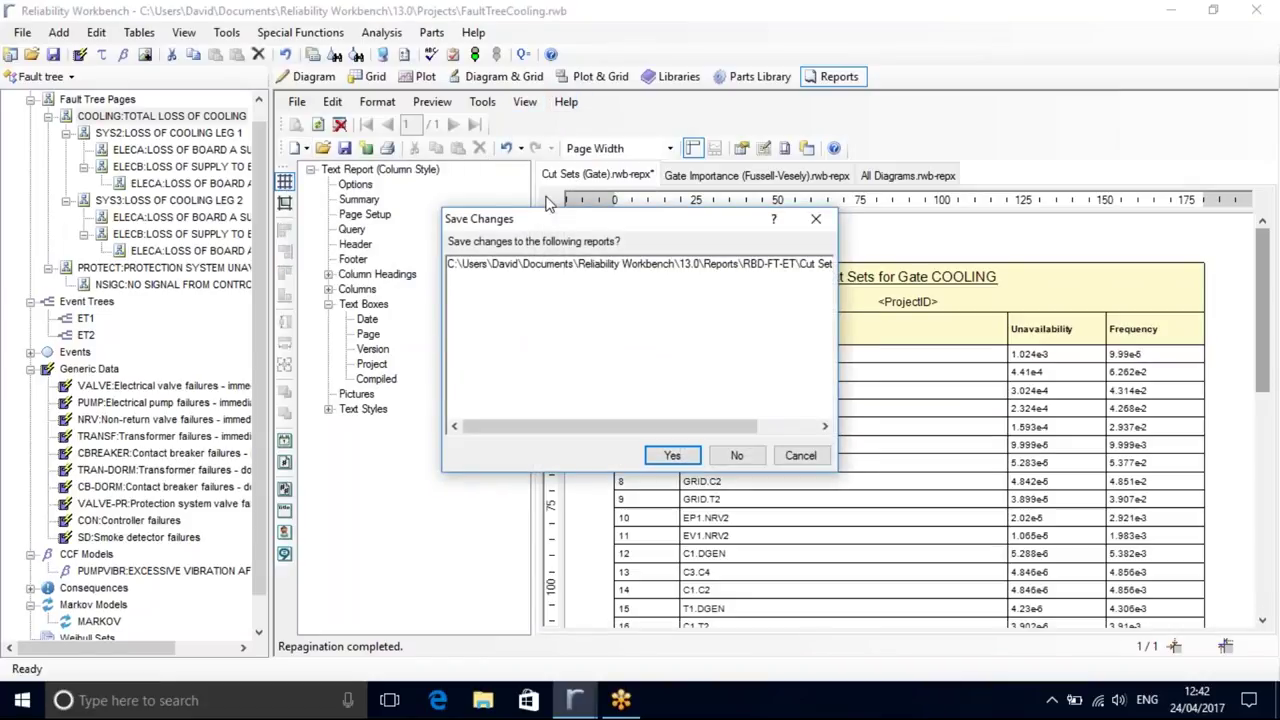
pyautogui.click(736, 455)
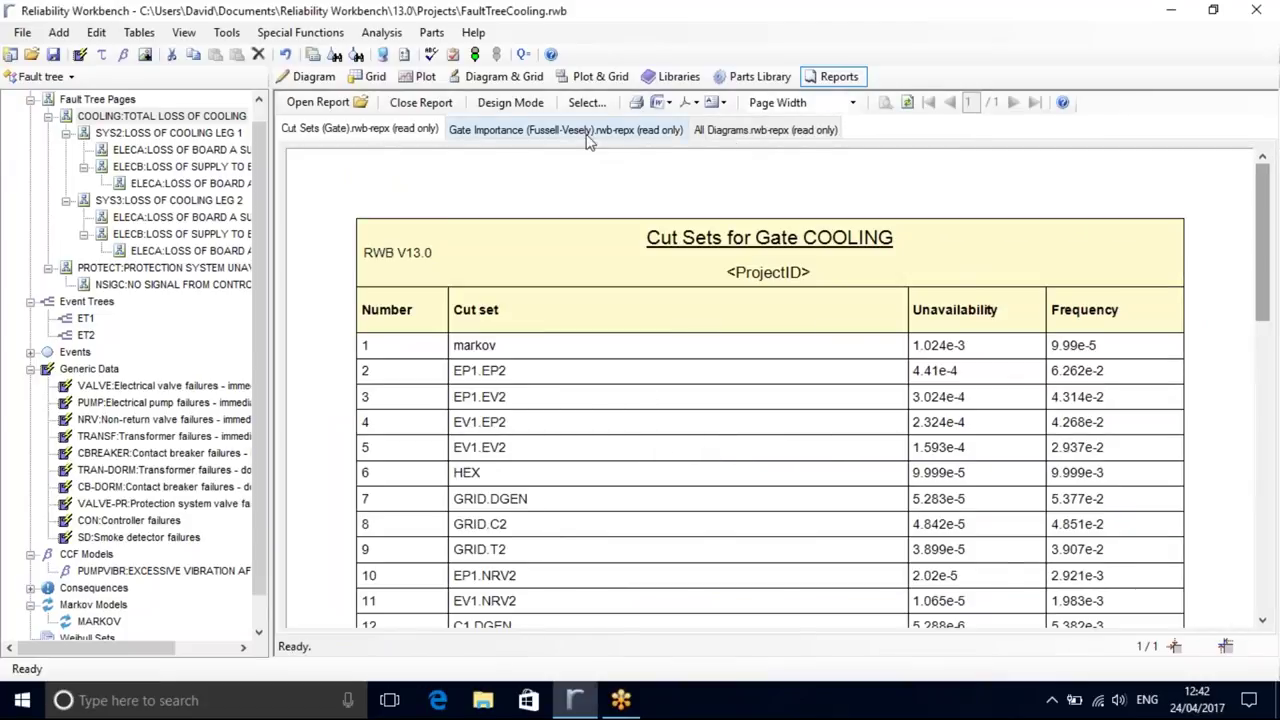
# - Browse the available report files in the RBD-FT-ET and RBD-FT-ET Plots folders without opening a report
pyautogui.click(318, 102)
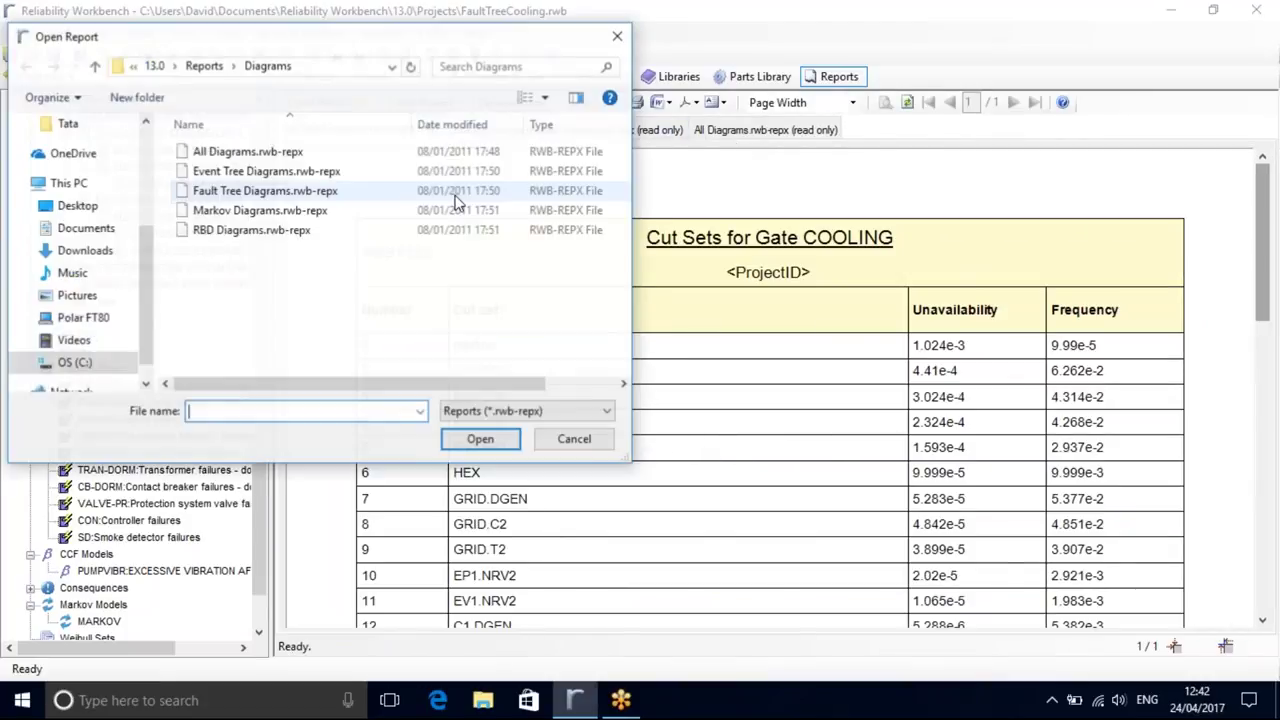
pyautogui.click(204, 65)
pyautogui.doubleClick(240, 310)
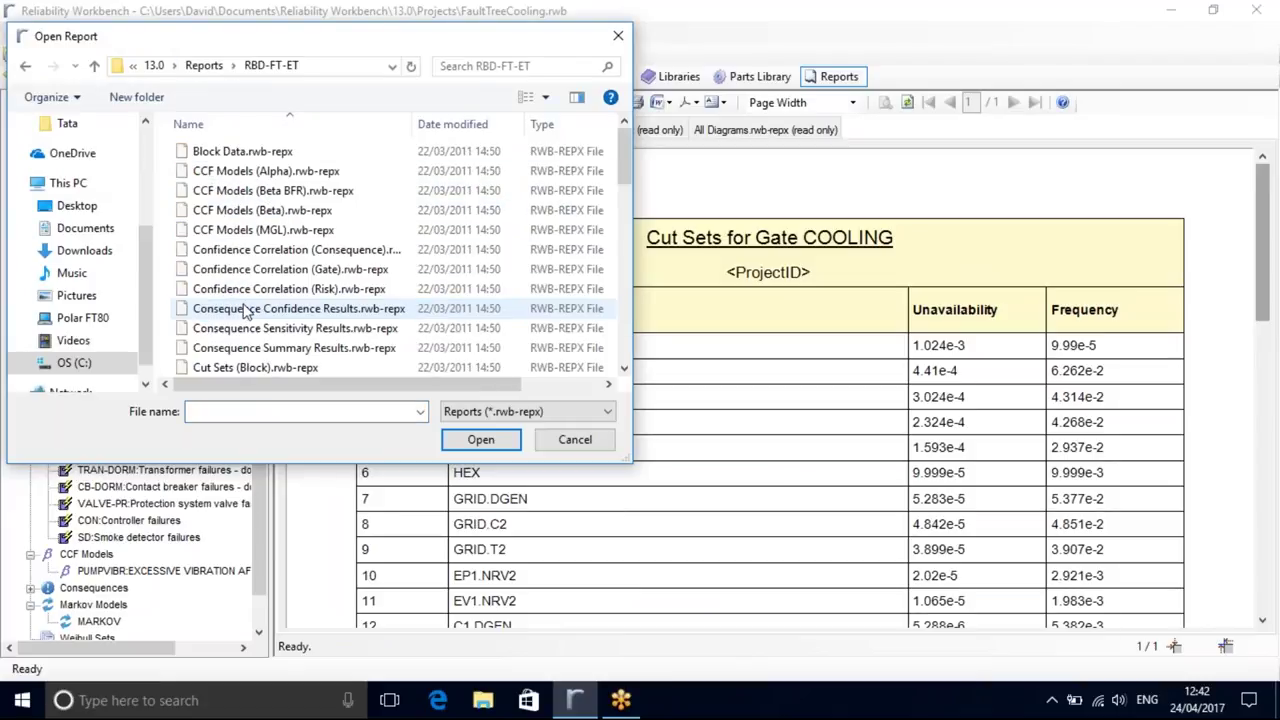
pyautogui.moveTo(625, 158); pyautogui.dragTo(630, 352)
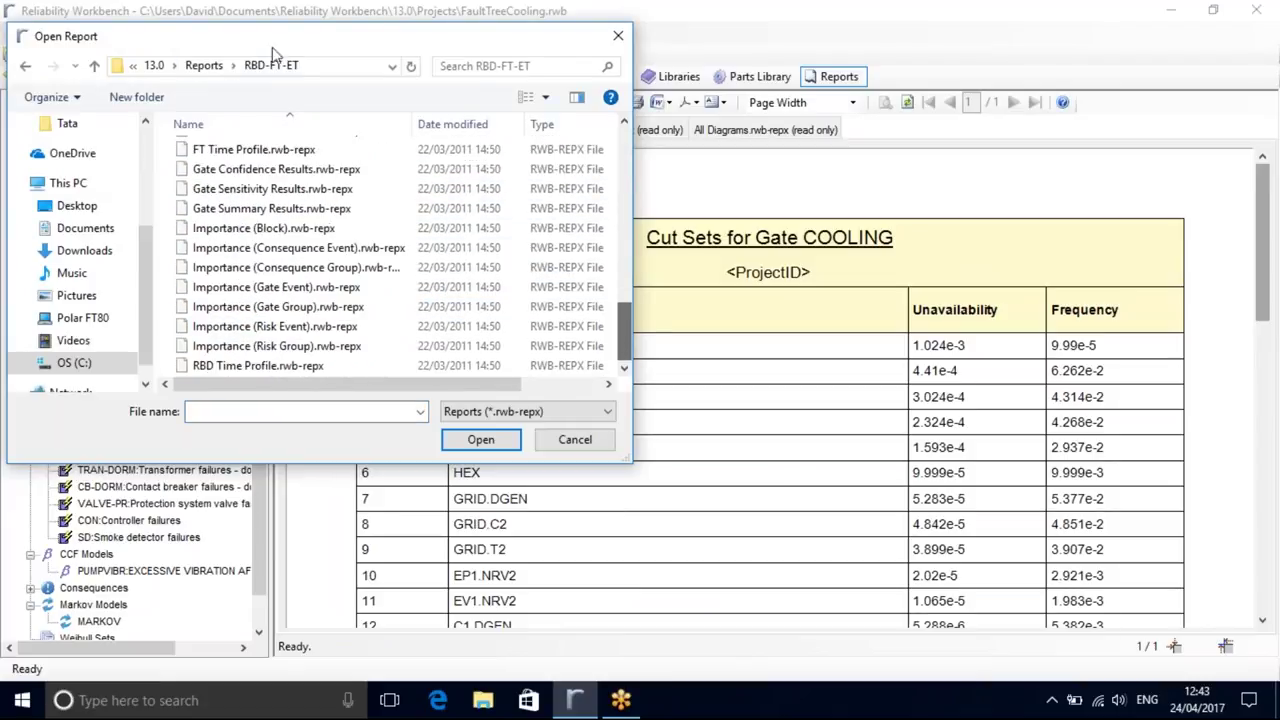
pyautogui.click(204, 65)
pyautogui.doubleClick(242, 331)
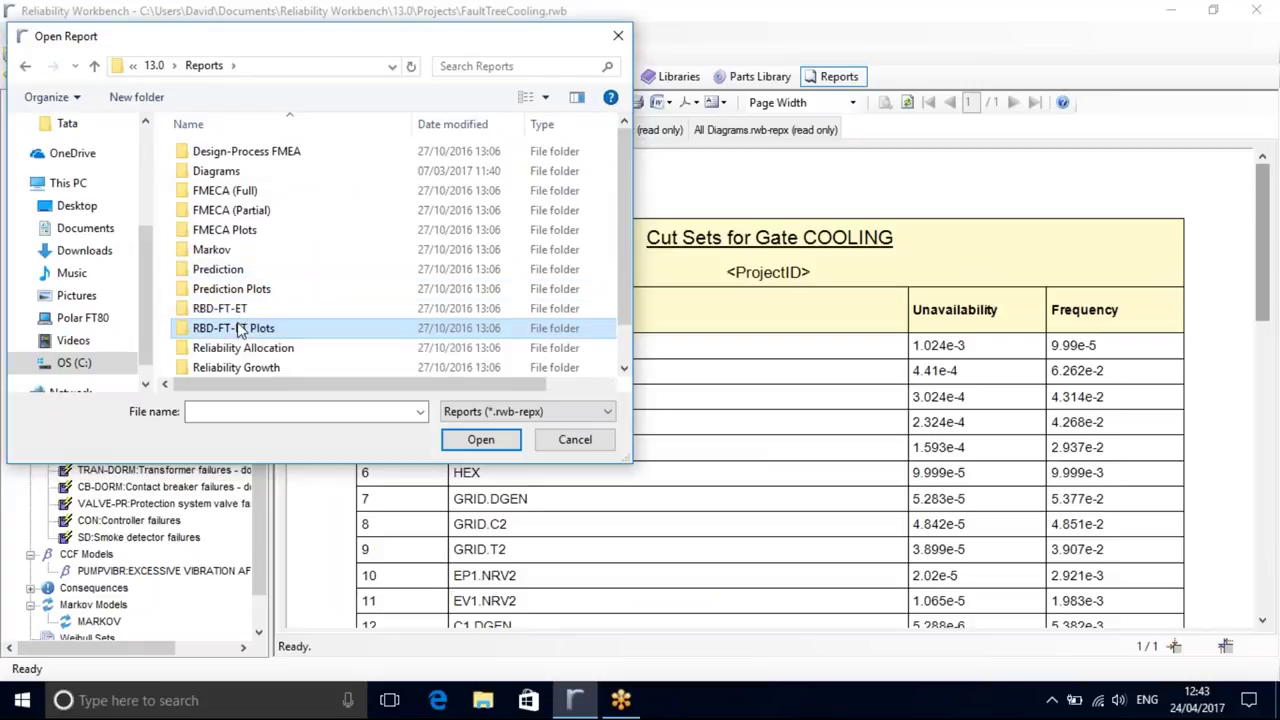
pyautogui.click(619, 37)
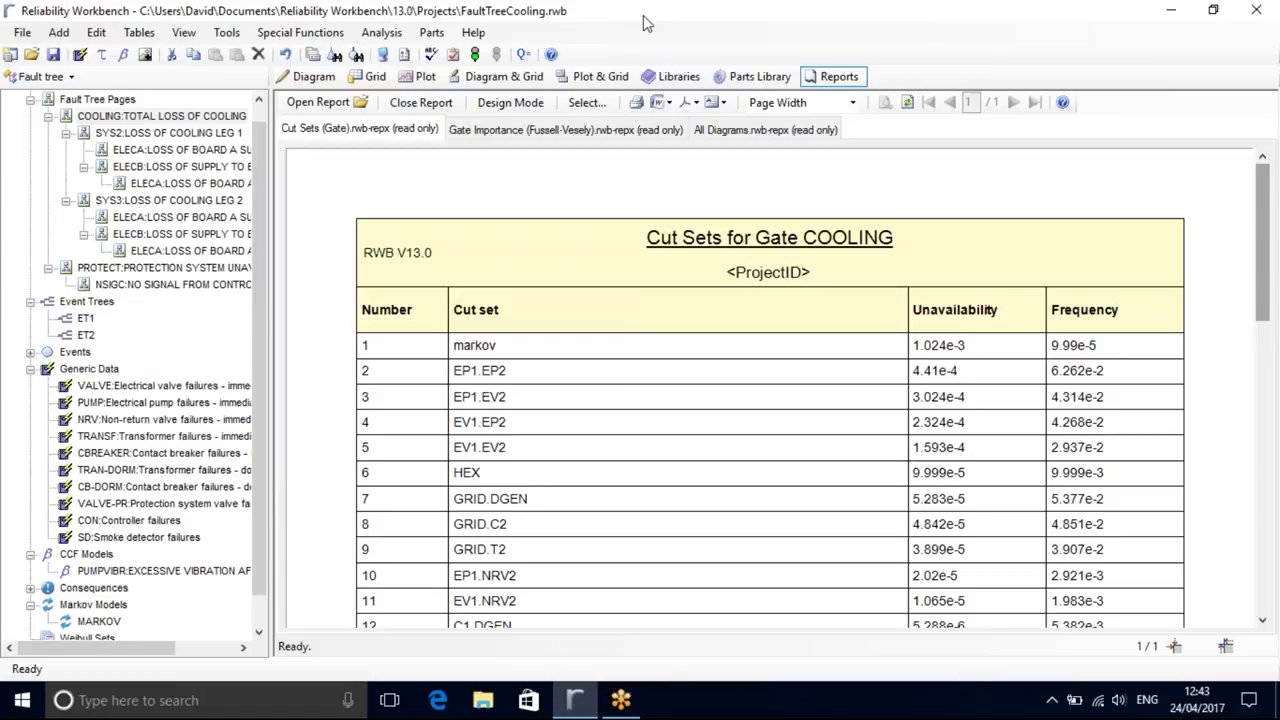
# - Return to the fault tree diagram and set up an Excel export with Export no match and Column names in first row enabled
pyautogui.click(315, 80)
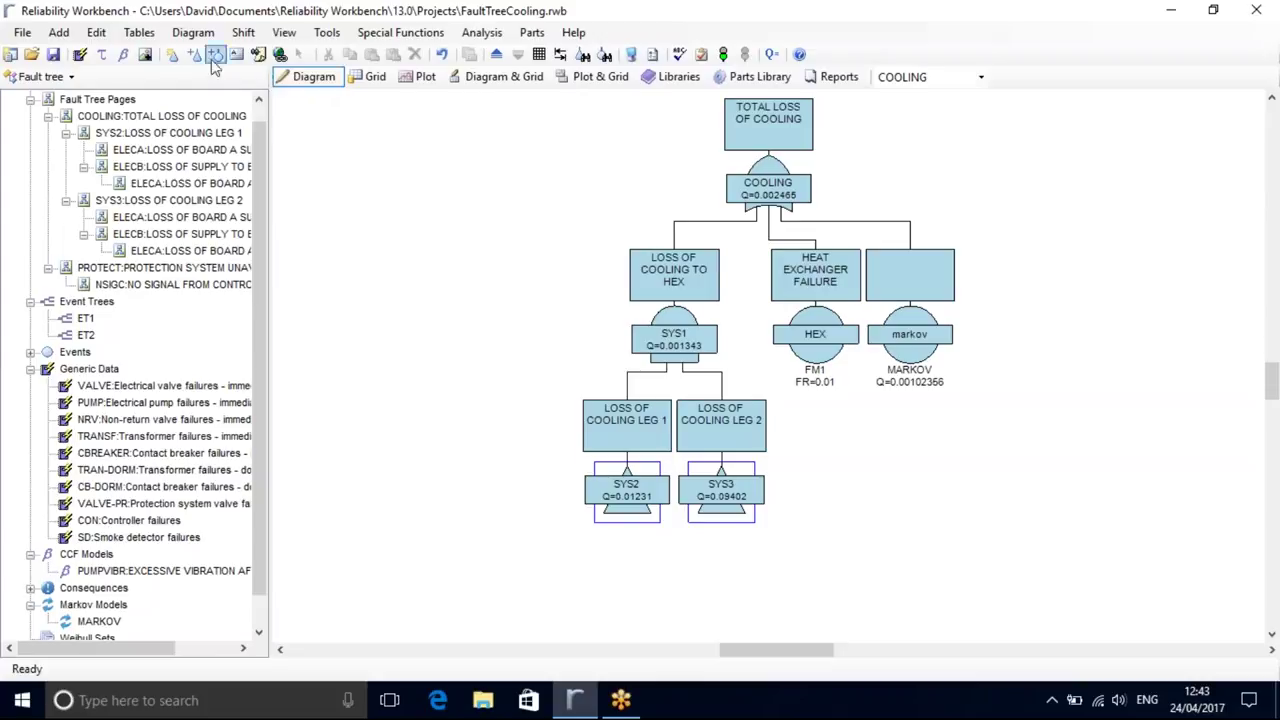
pyautogui.click(24, 34)
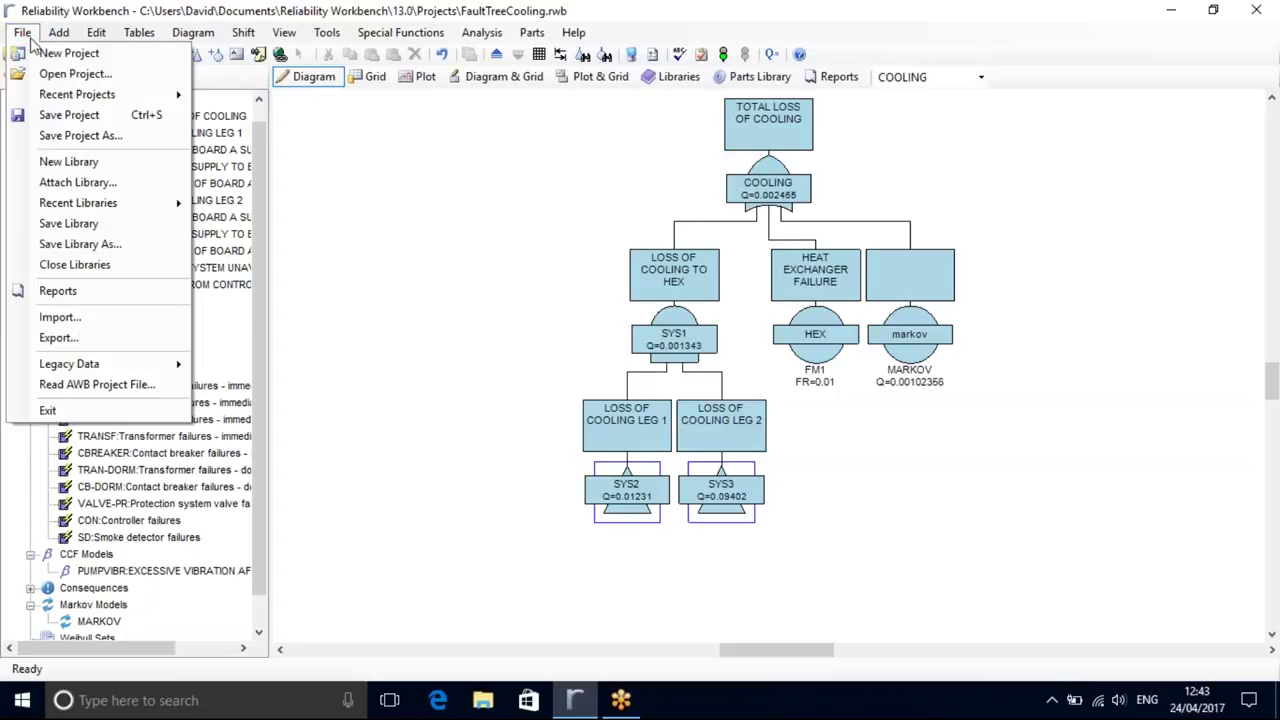
pyautogui.click(58, 338)
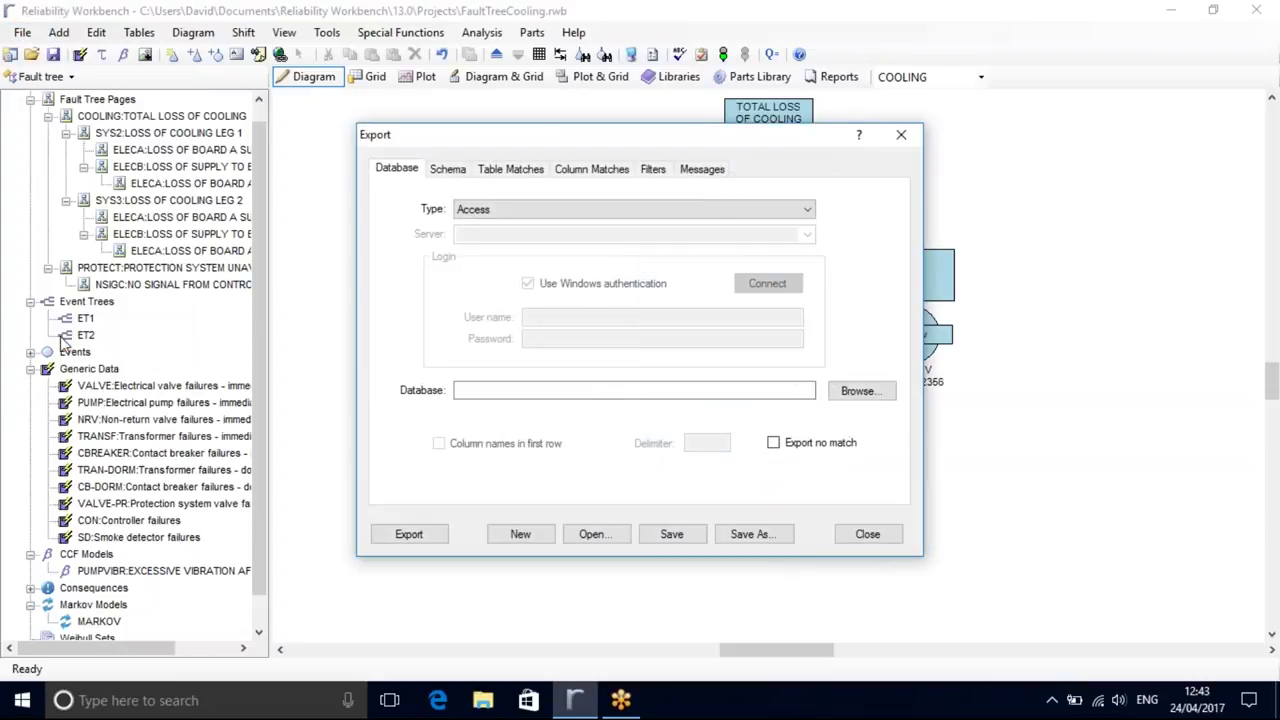
pyautogui.click(523, 209)
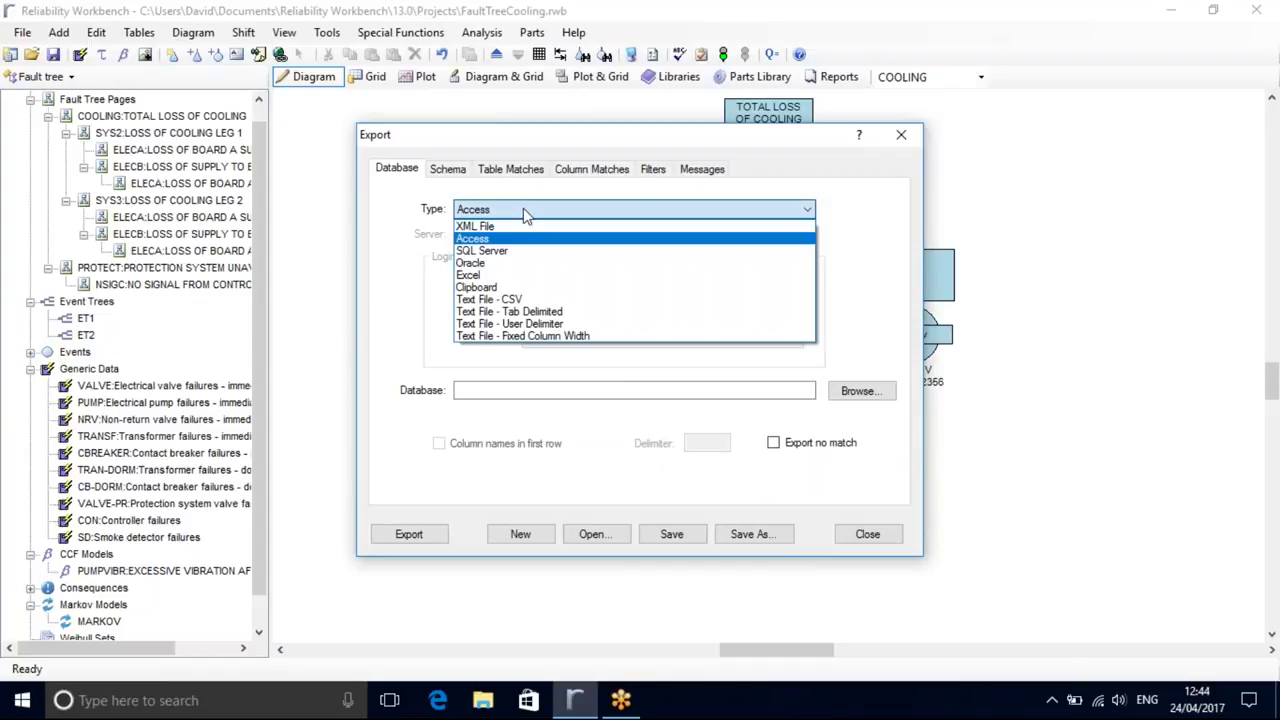
pyautogui.click(484, 277)
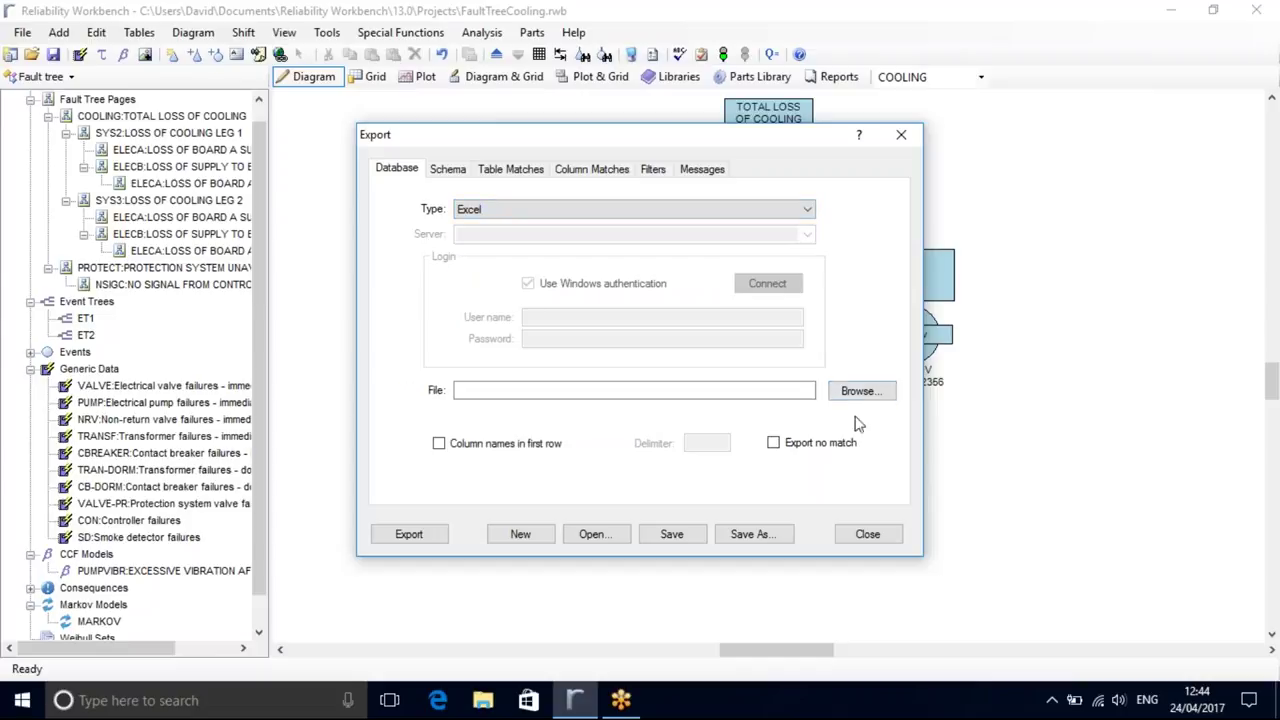
pyautogui.click(774, 443)
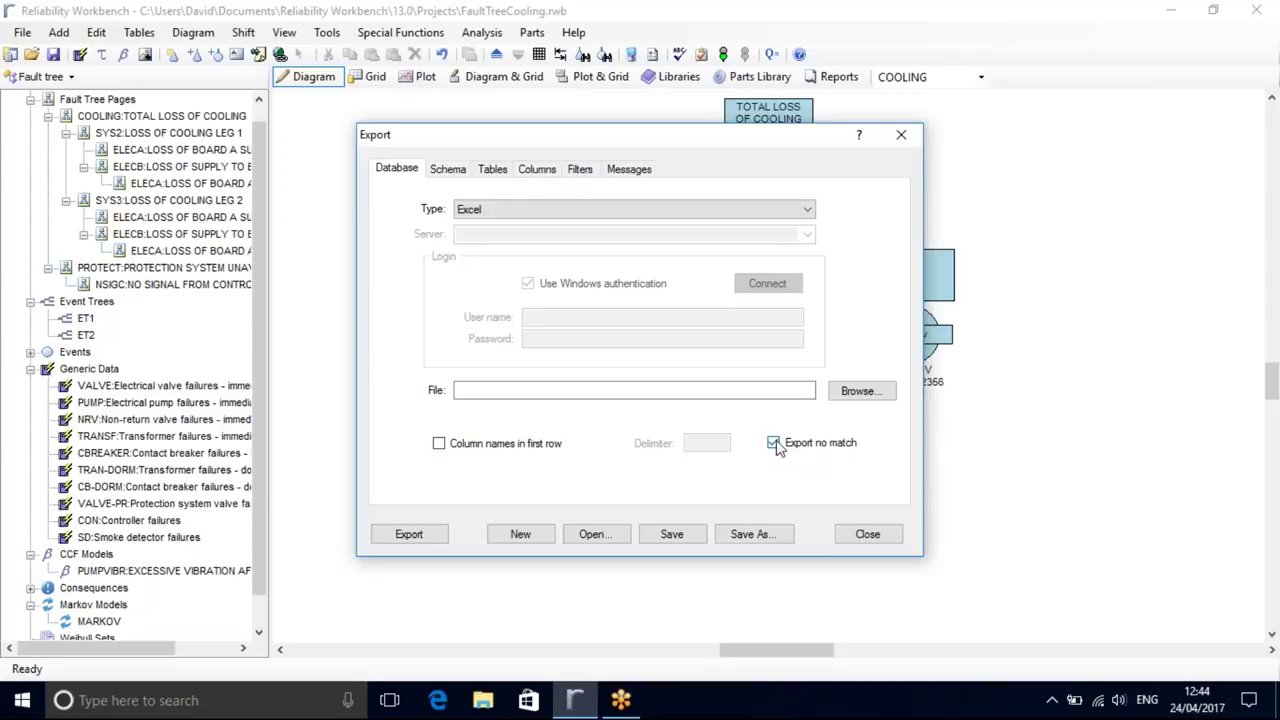
pyautogui.click(440, 445)
# - Set the export destination to demo_240417.xlsx in the Import and Export Files folder
pyautogui.click(880, 397)
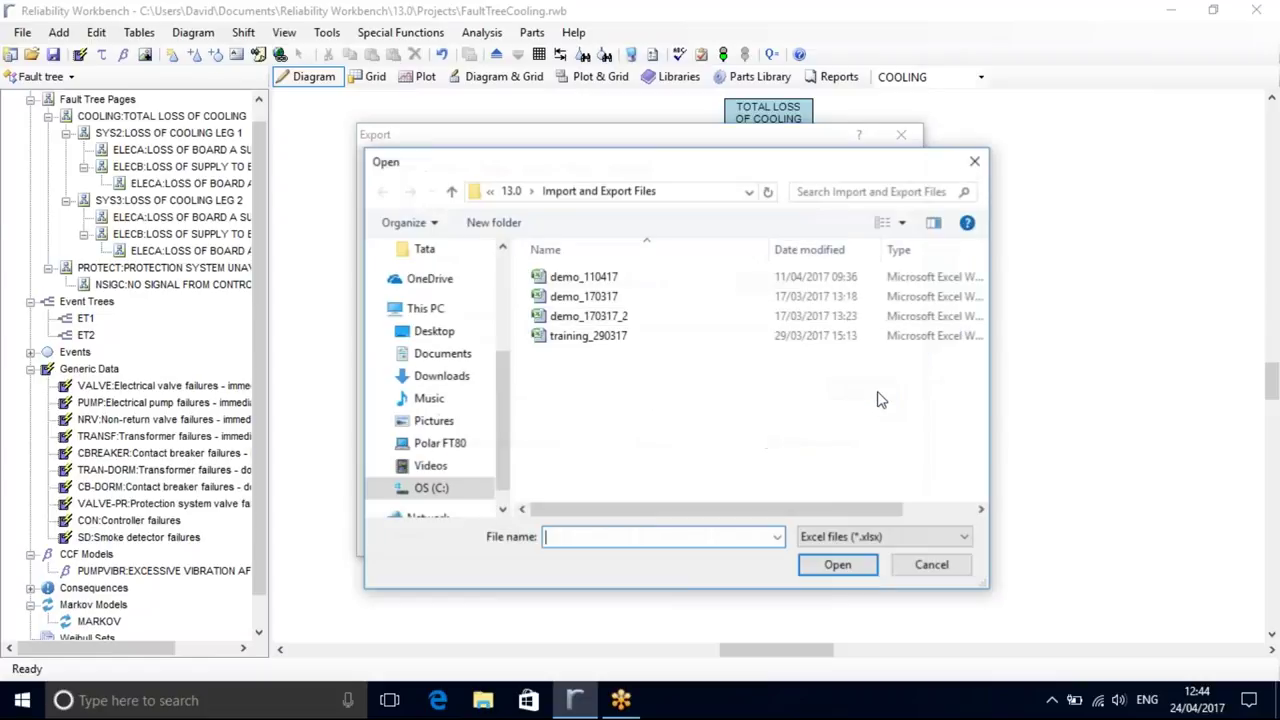
pyautogui.write('demo')
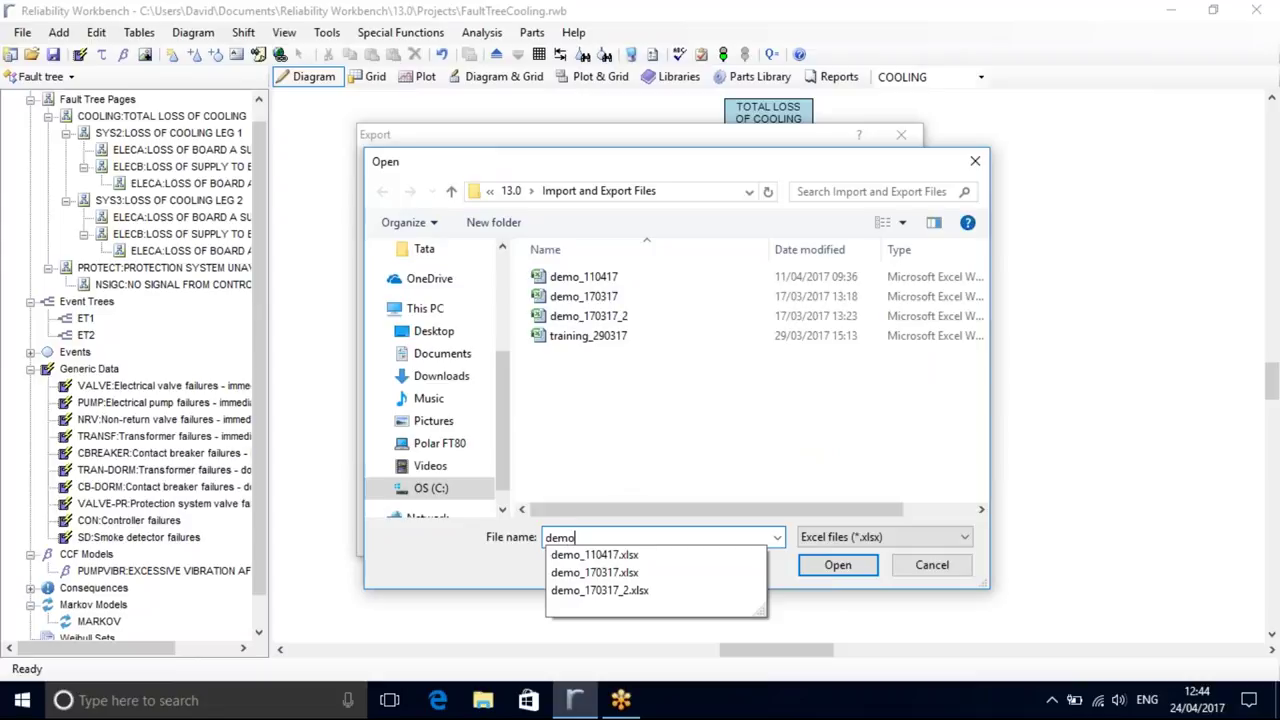
pyautogui.write('_2404')
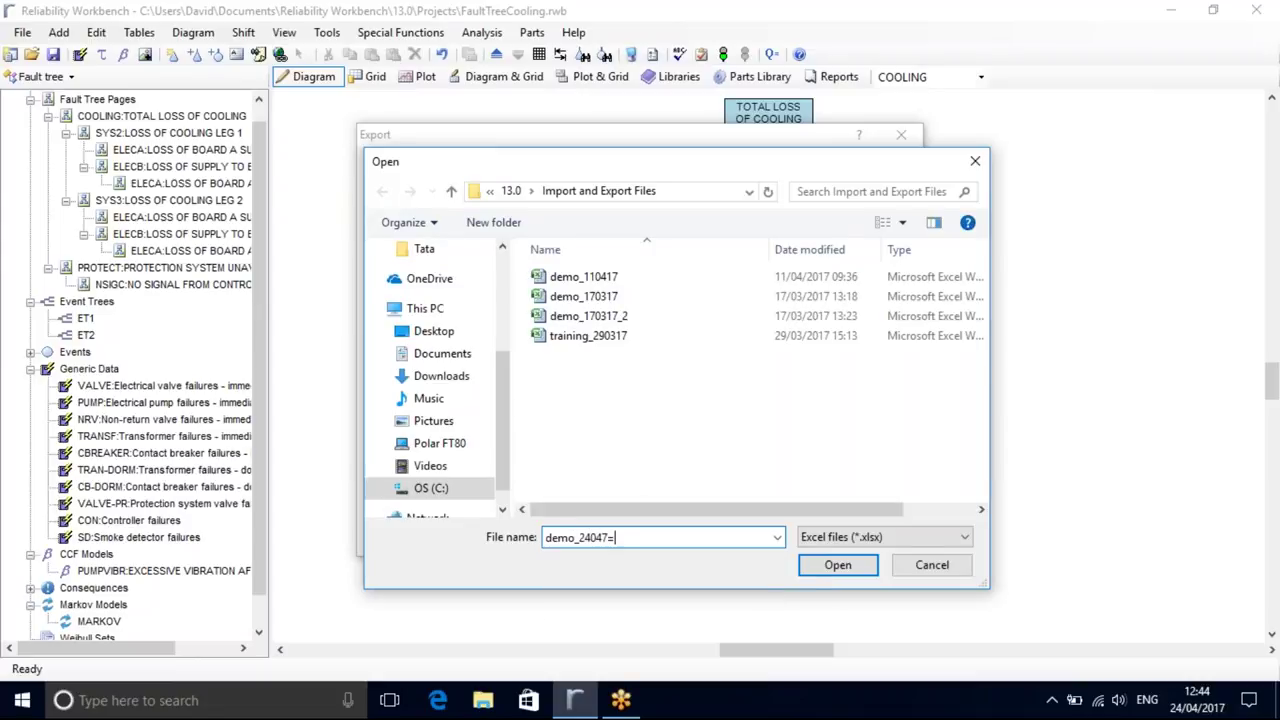
pyautogui.write('17')
pyautogui.click(838, 565)
pyautogui.moveTo(752, 393); pyautogui.dragTo(895, 400)
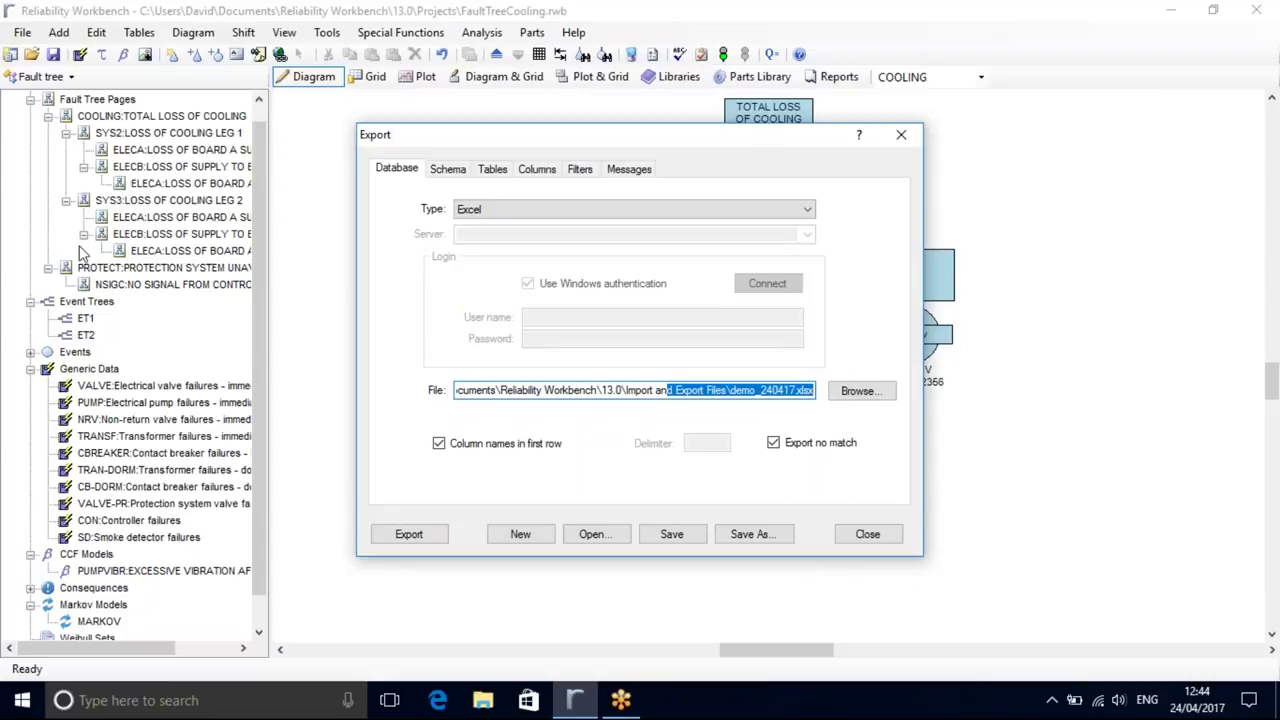
# - Add the Gates, PrimaryEvents and GateInputs application tables to the exported tables
pyautogui.click(492, 172)
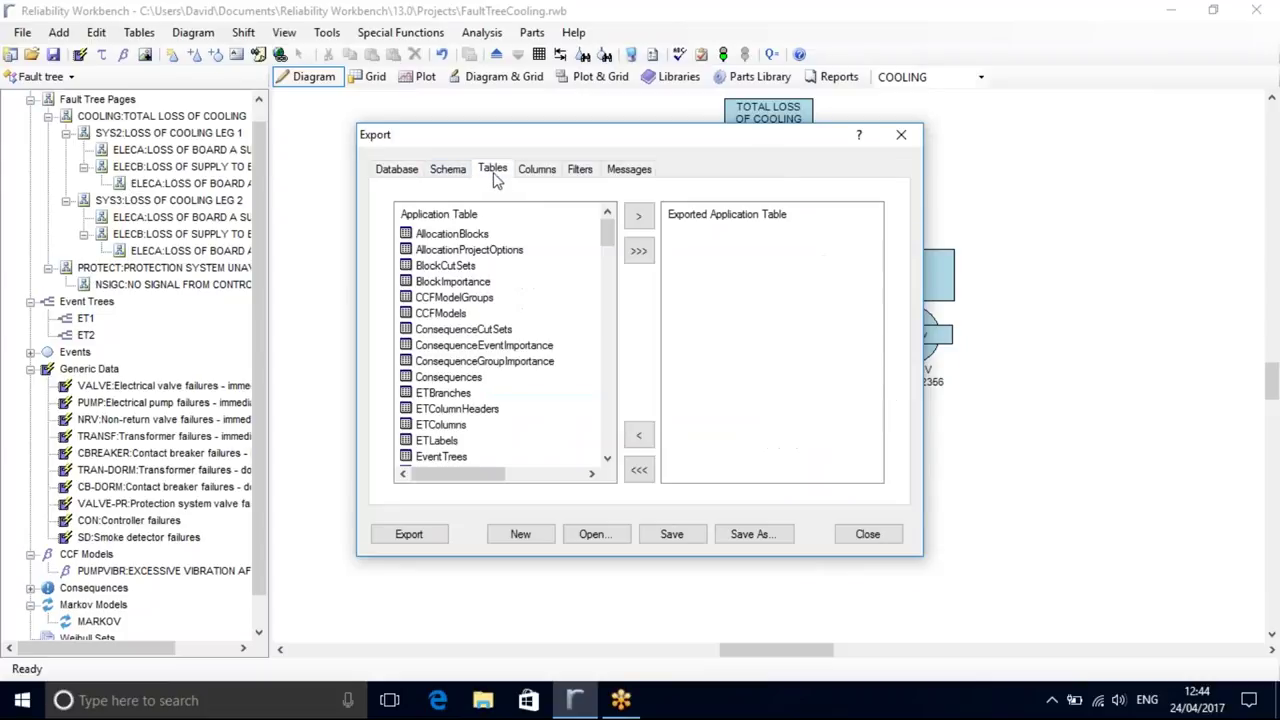
pyautogui.moveTo(612, 236); pyautogui.dragTo(616, 315)
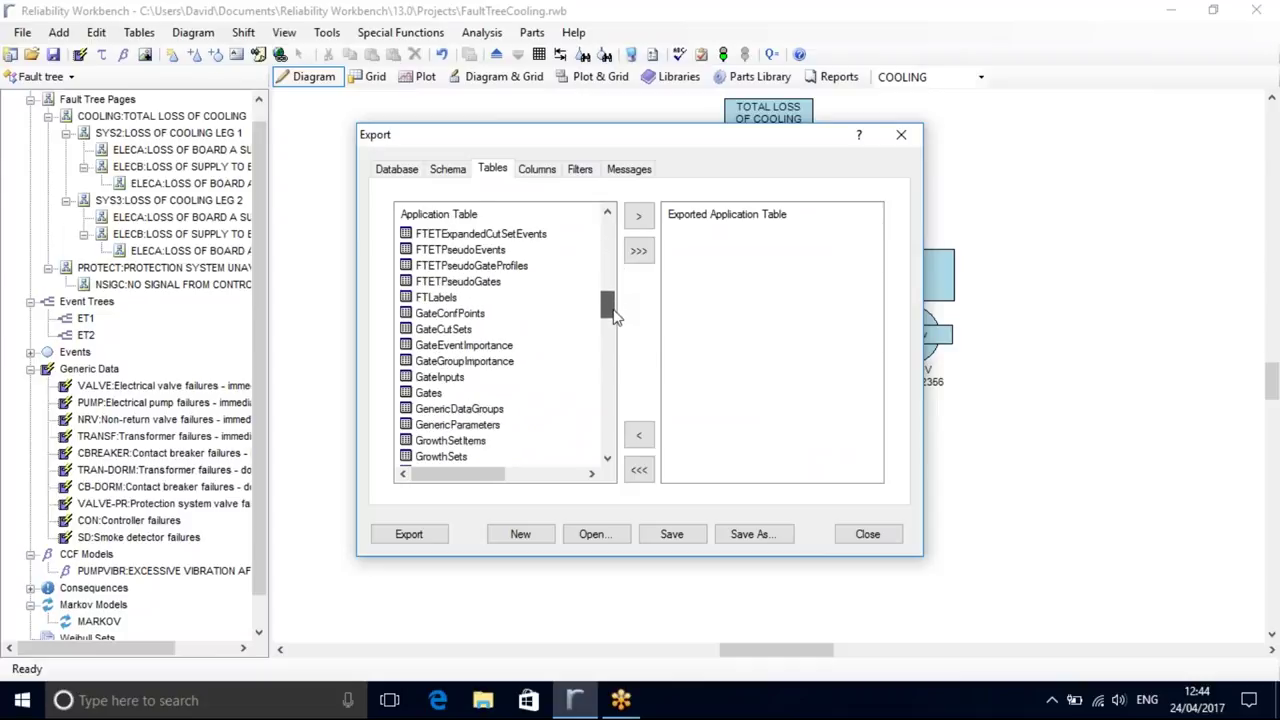
pyautogui.click(428, 398)
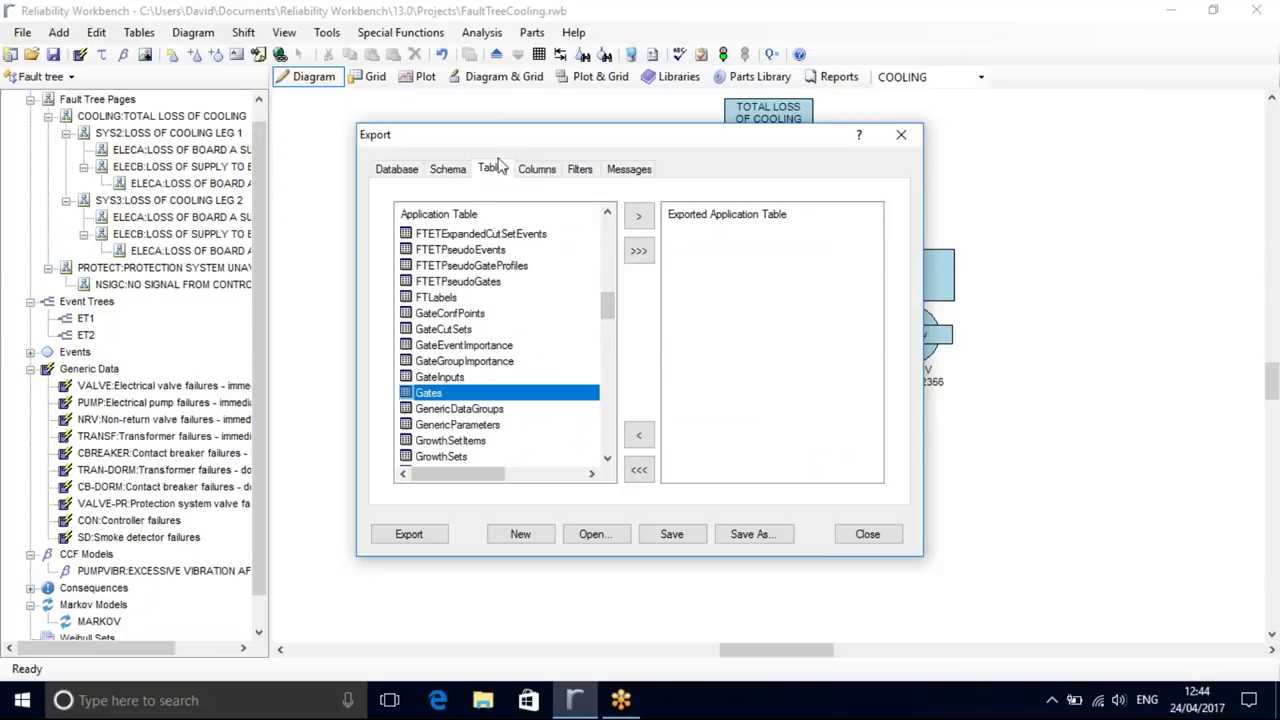
pyautogui.click(638, 216)
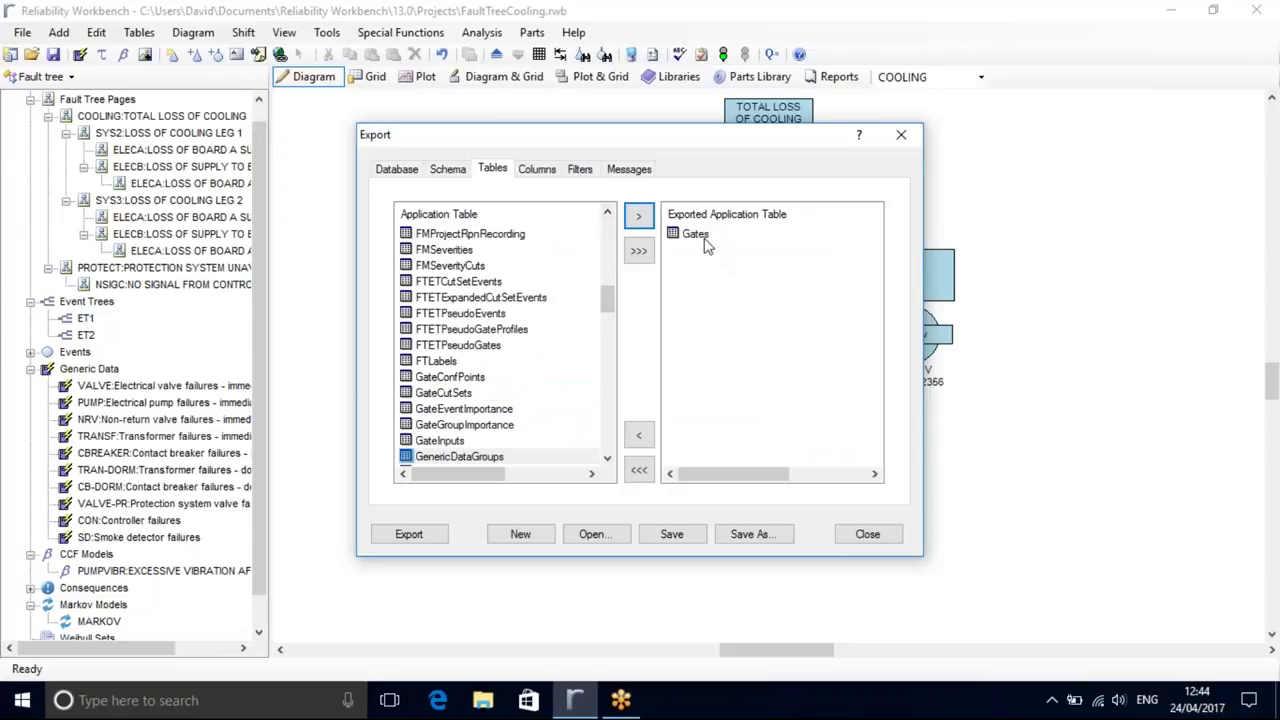
pyautogui.moveTo(607, 297); pyautogui.dragTo(604, 374)
pyautogui.click(465, 333)
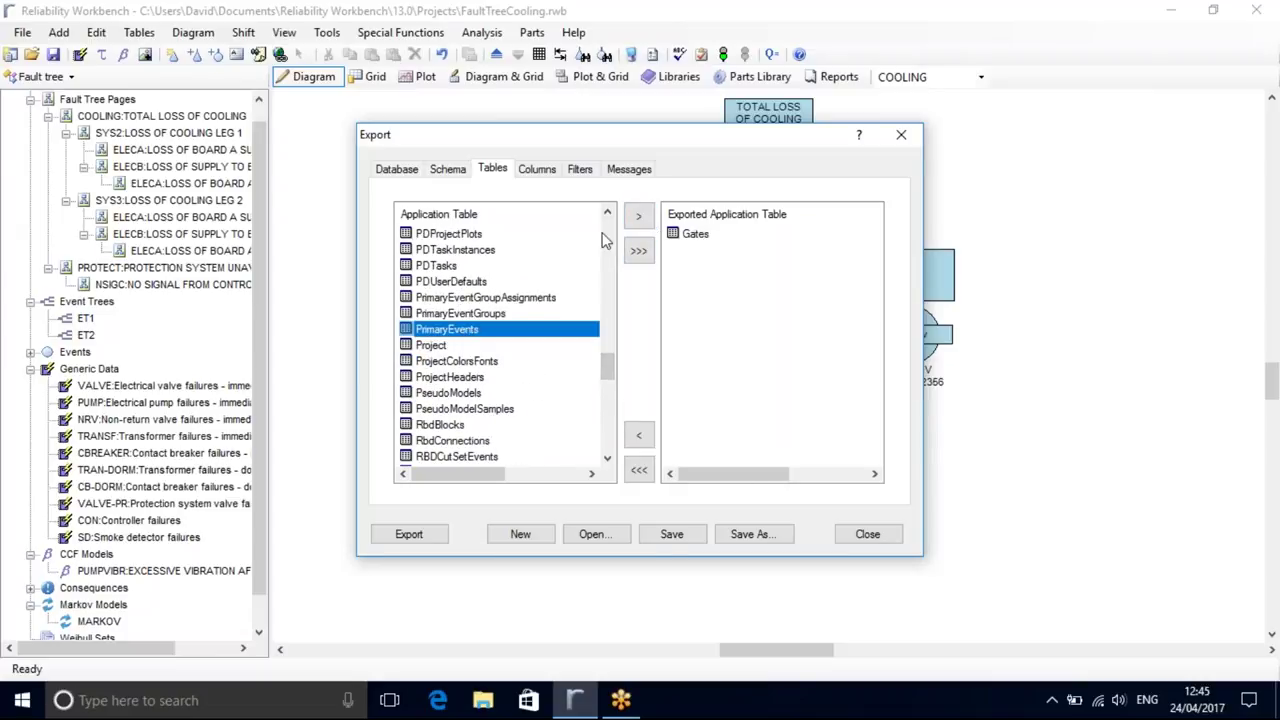
pyautogui.click(639, 217)
pyautogui.moveTo(606, 358); pyautogui.dragTo(608, 318)
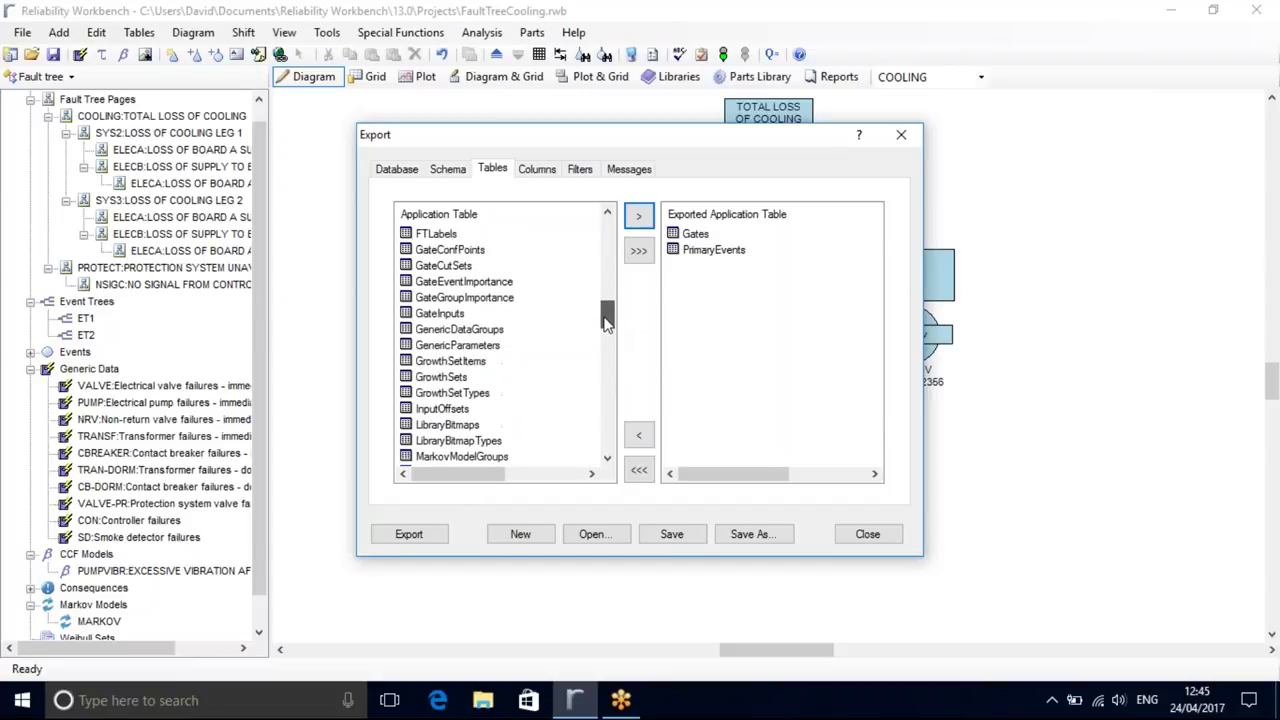
pyautogui.click(452, 316)
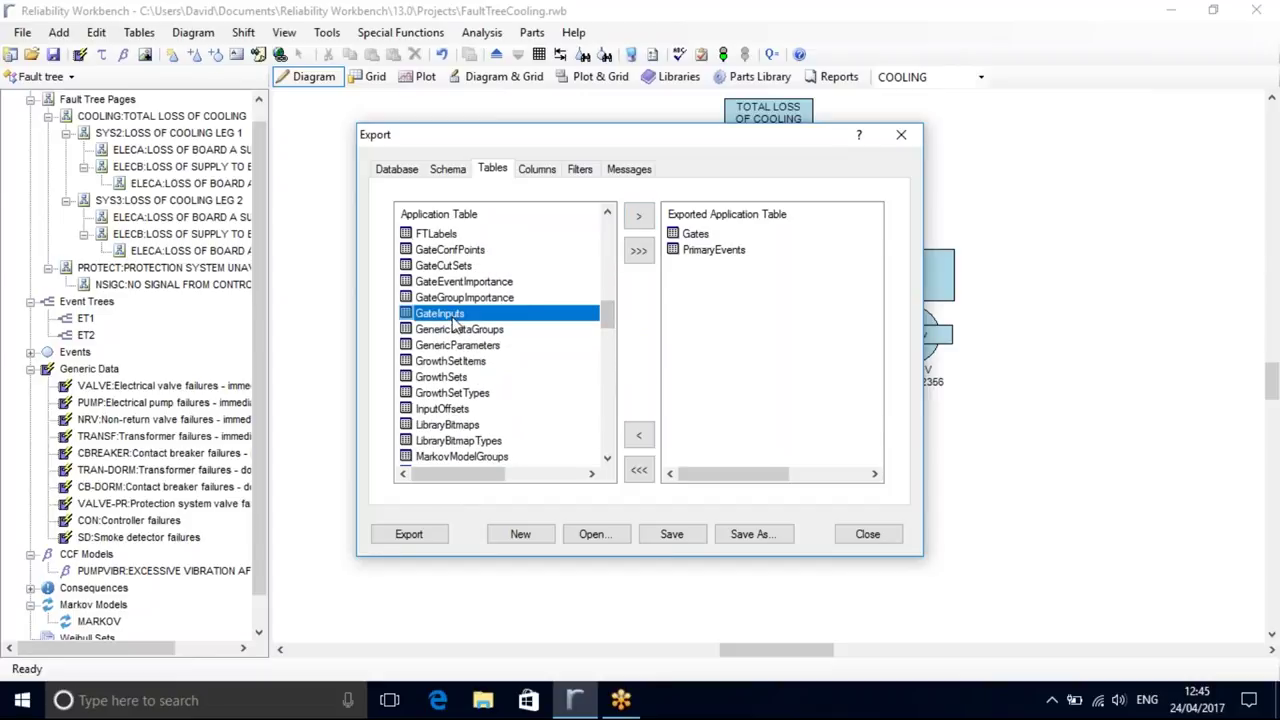
pyautogui.click(639, 217)
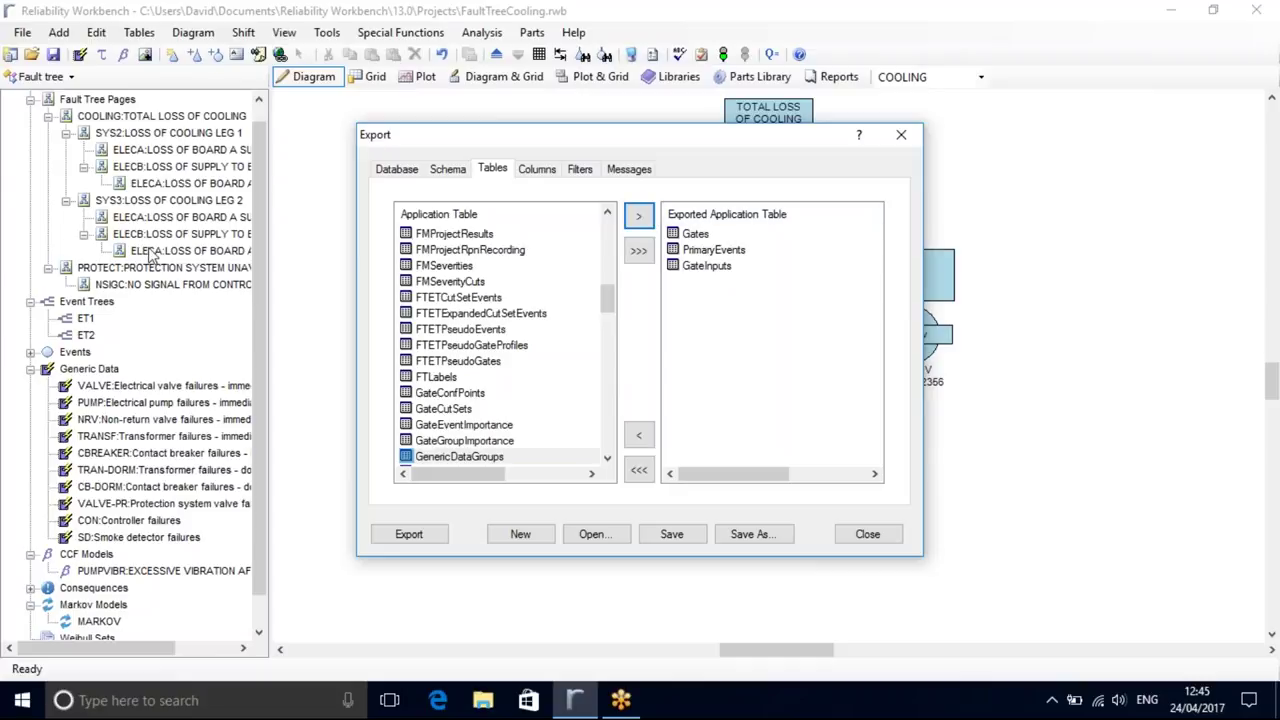
# - Include all application columns of the Gates table in the export
pyautogui.click(537, 170)
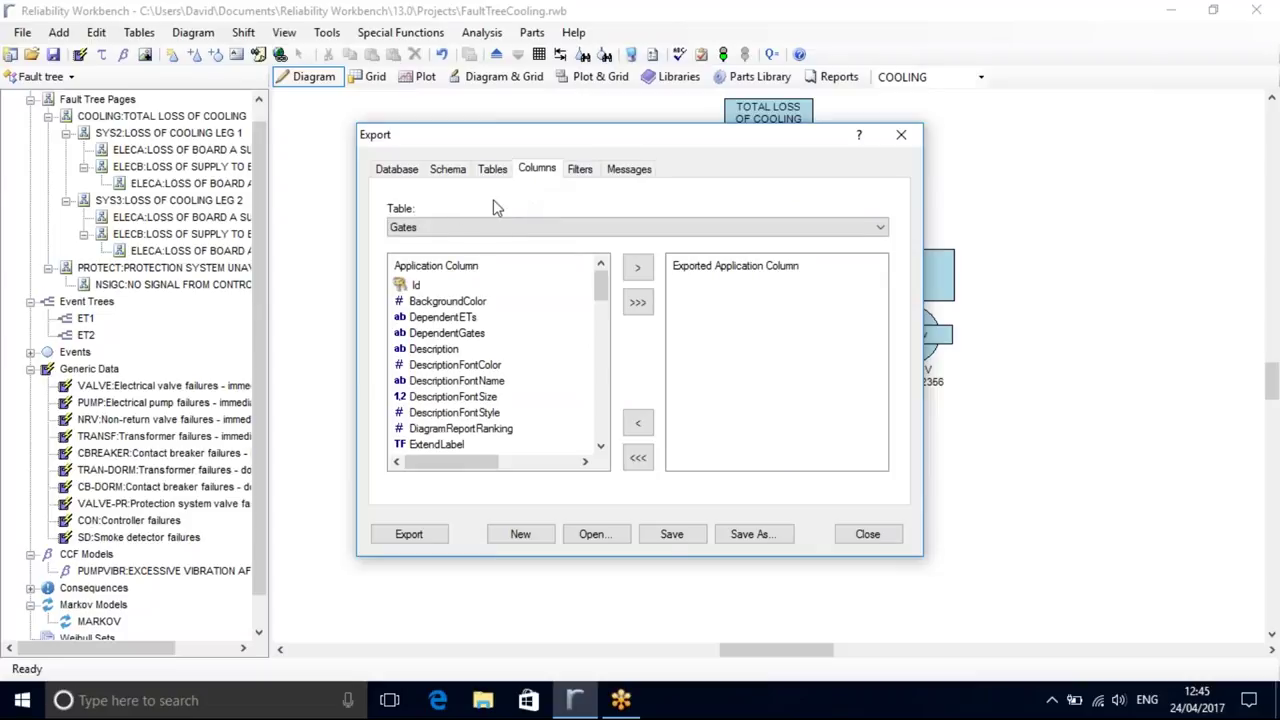
pyautogui.keyDown('shift'); pyautogui.click(415, 300); pyautogui.keyUp('shift')
pyautogui.click(637, 267)
pyautogui.click(646, 272)
pyautogui.click(646, 272)
pyautogui.click(646, 272)
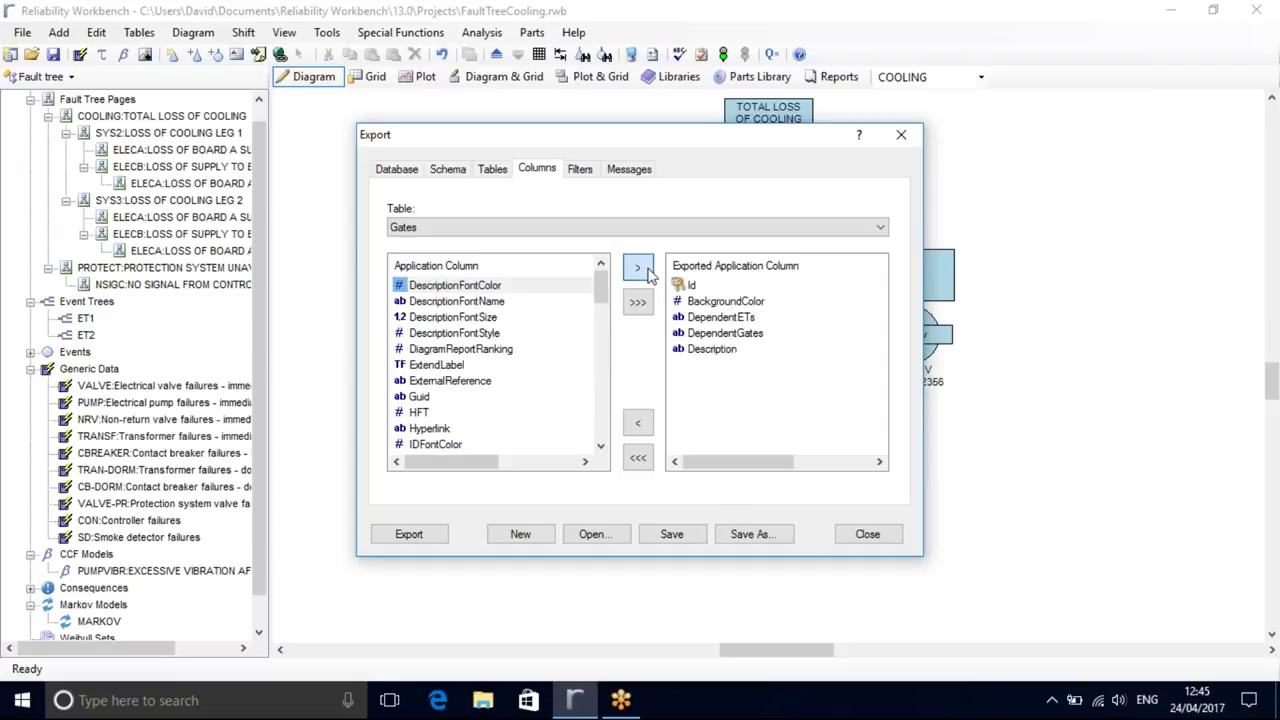
pyautogui.click(646, 272)
pyautogui.click(637, 305)
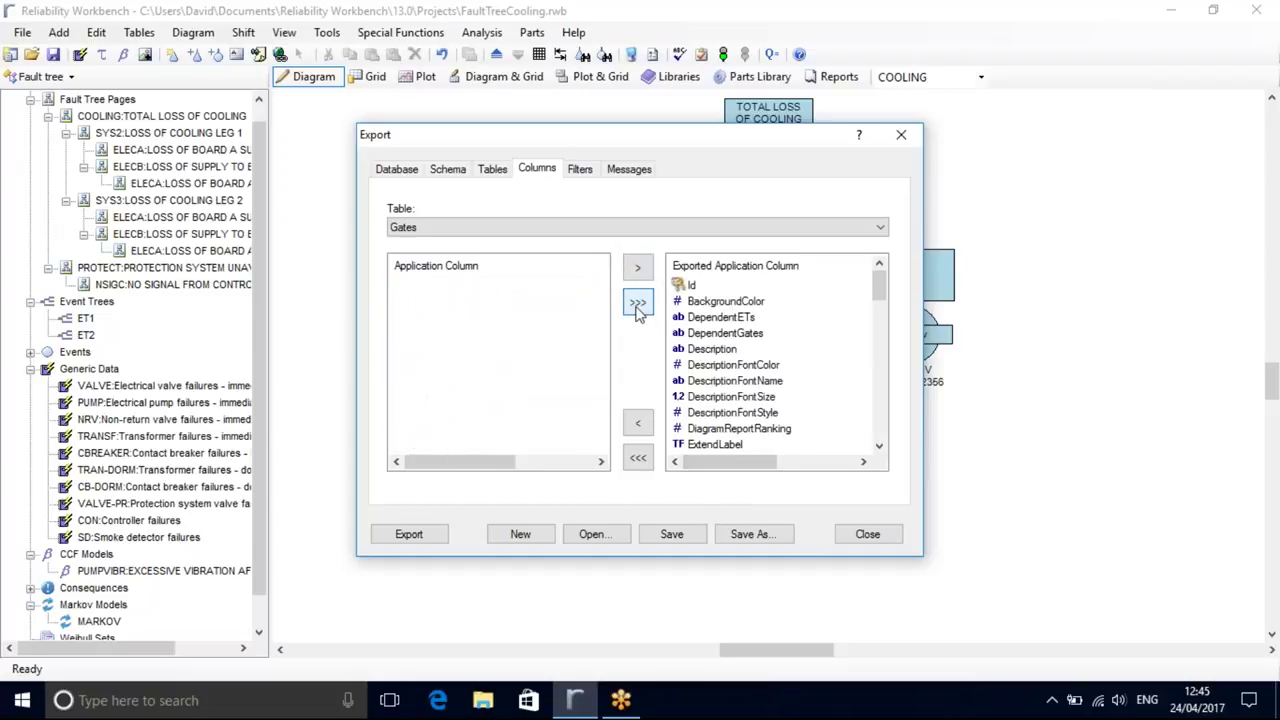
# - Include all application columns of the GateInputs and PrimaryEvents tables in the export
pyautogui.click(635, 230)
pyautogui.click(633, 244)
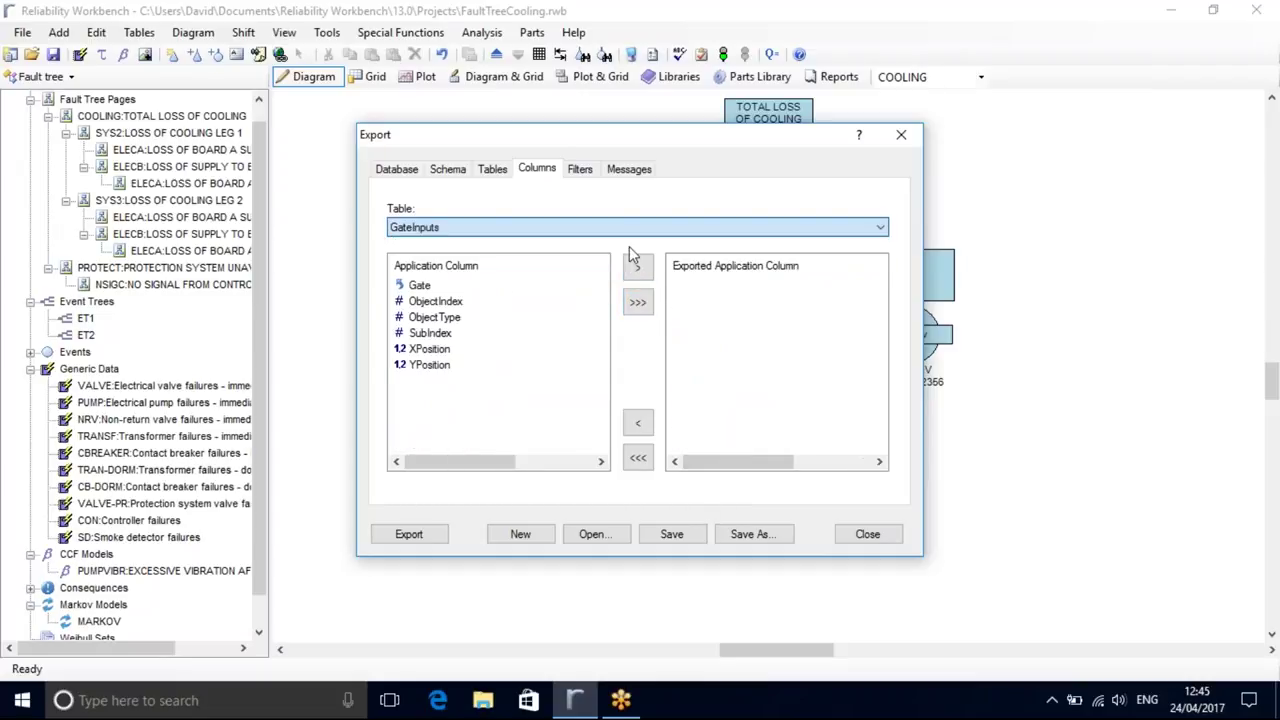
pyautogui.click(637, 302)
pyautogui.click(630, 228)
pyautogui.click(628, 268)
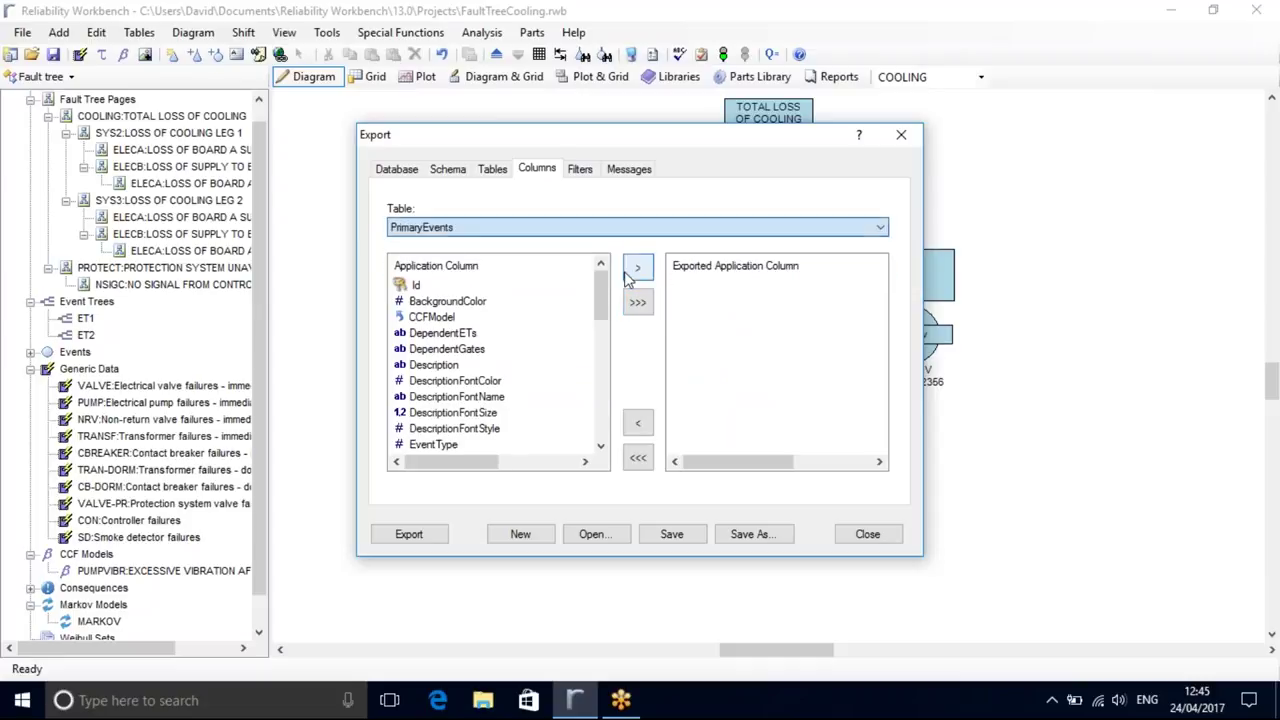
pyautogui.click(638, 302)
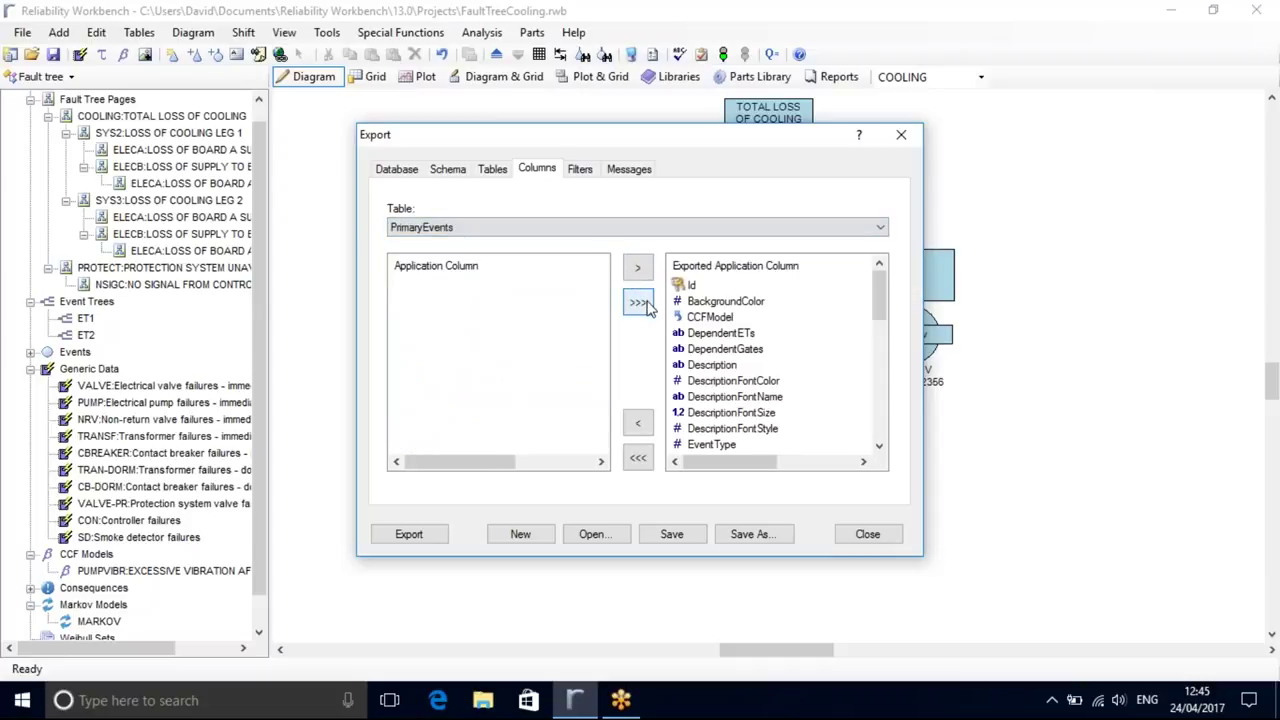
# - Run the Excel export and close the Export dialog without saving the import export settings
pyautogui.click(420, 538)
pyautogui.press('Return')
pyautogui.click(862, 534)
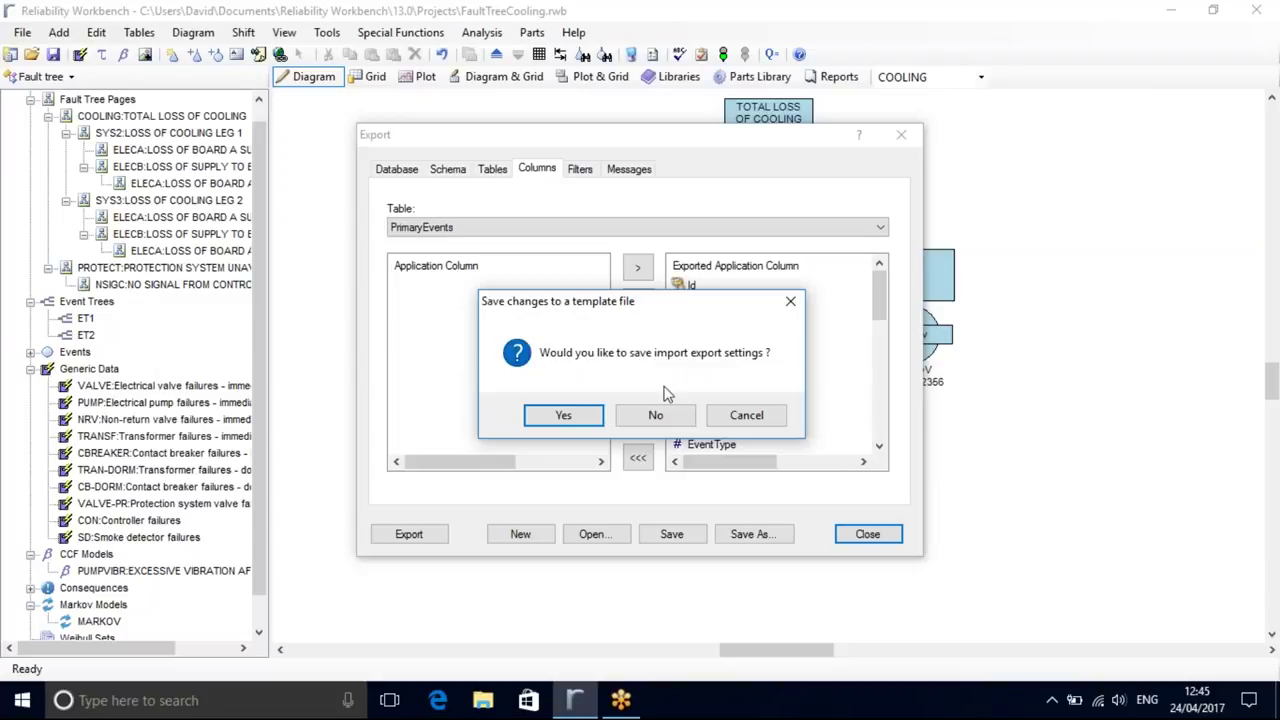
pyautogui.click(657, 416)
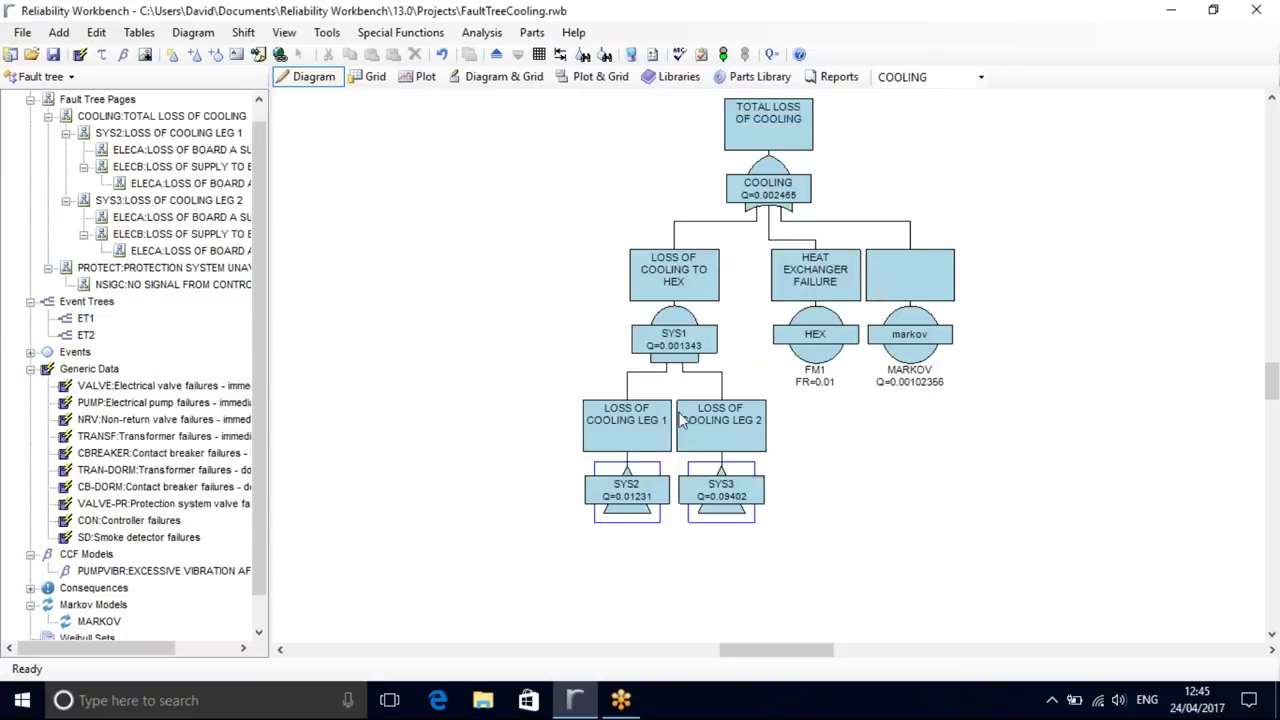
# - Open the exported demo_240417 workbook, examine its Gates, PrimaryEvents and GateInputs sheets, and close it
pyautogui.click(483, 700)
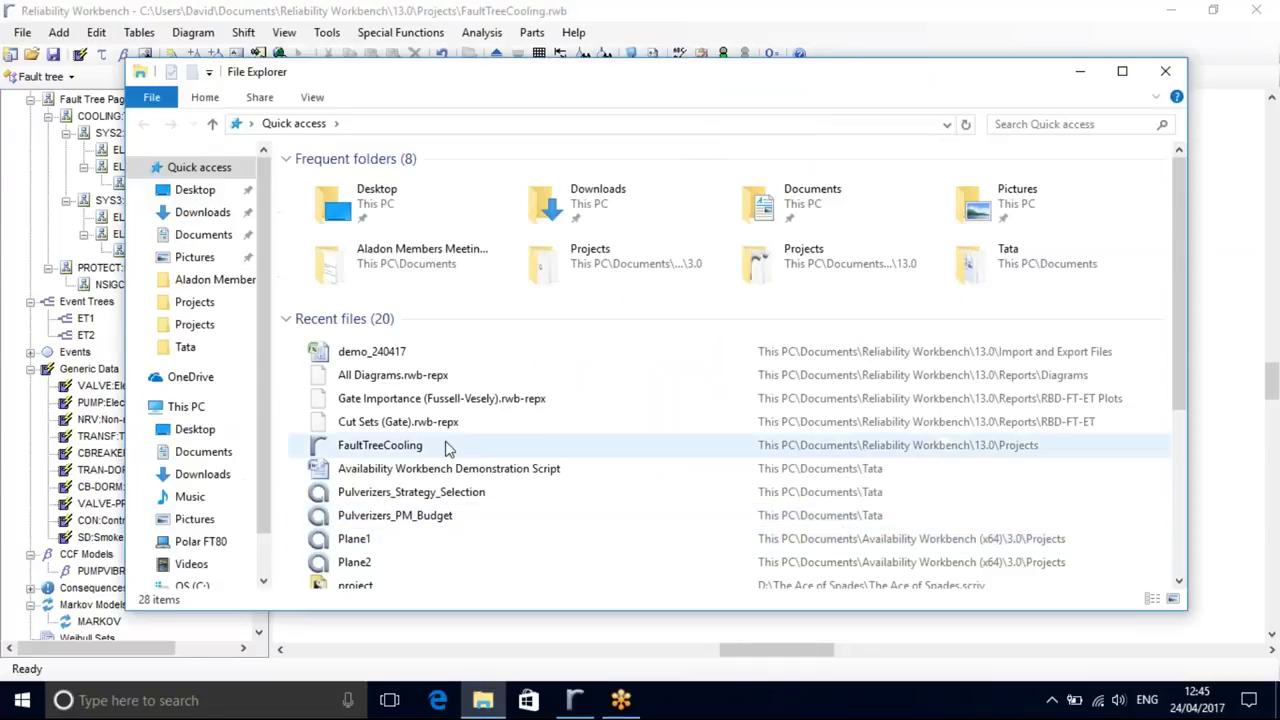
pyautogui.click(371, 358)
pyautogui.doubleClick(371, 358)
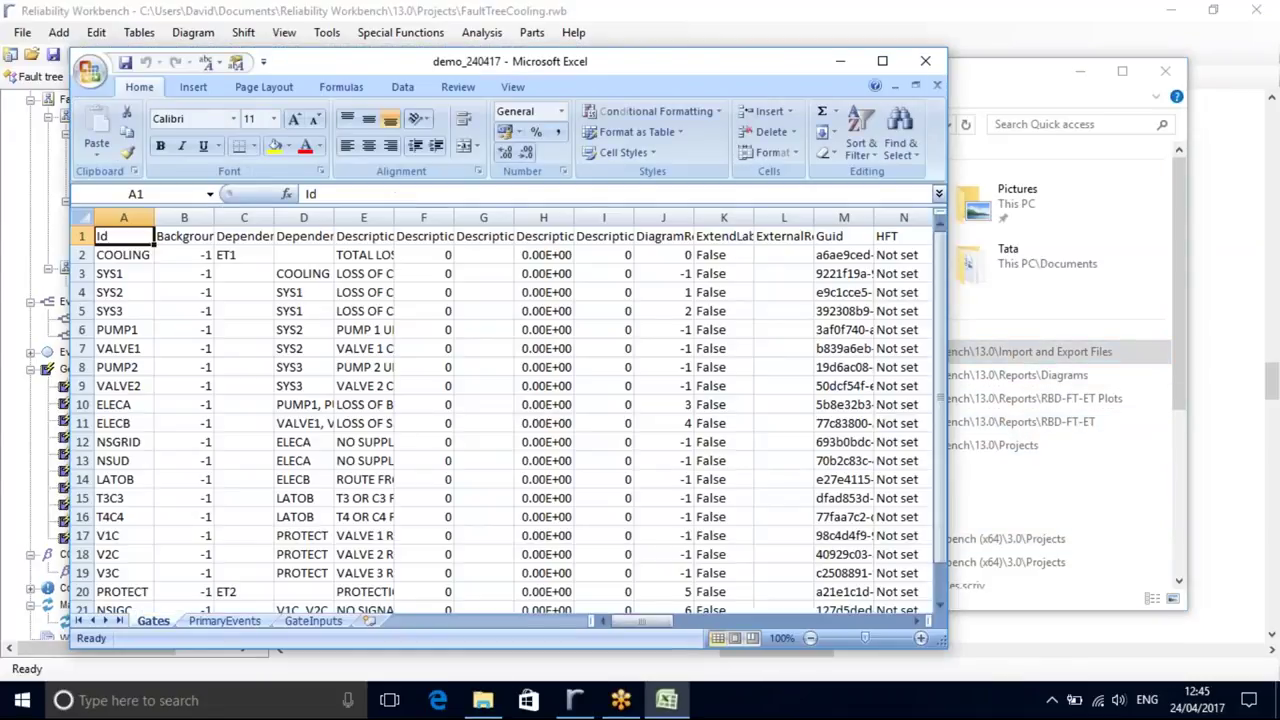
pyautogui.click(895, 70)
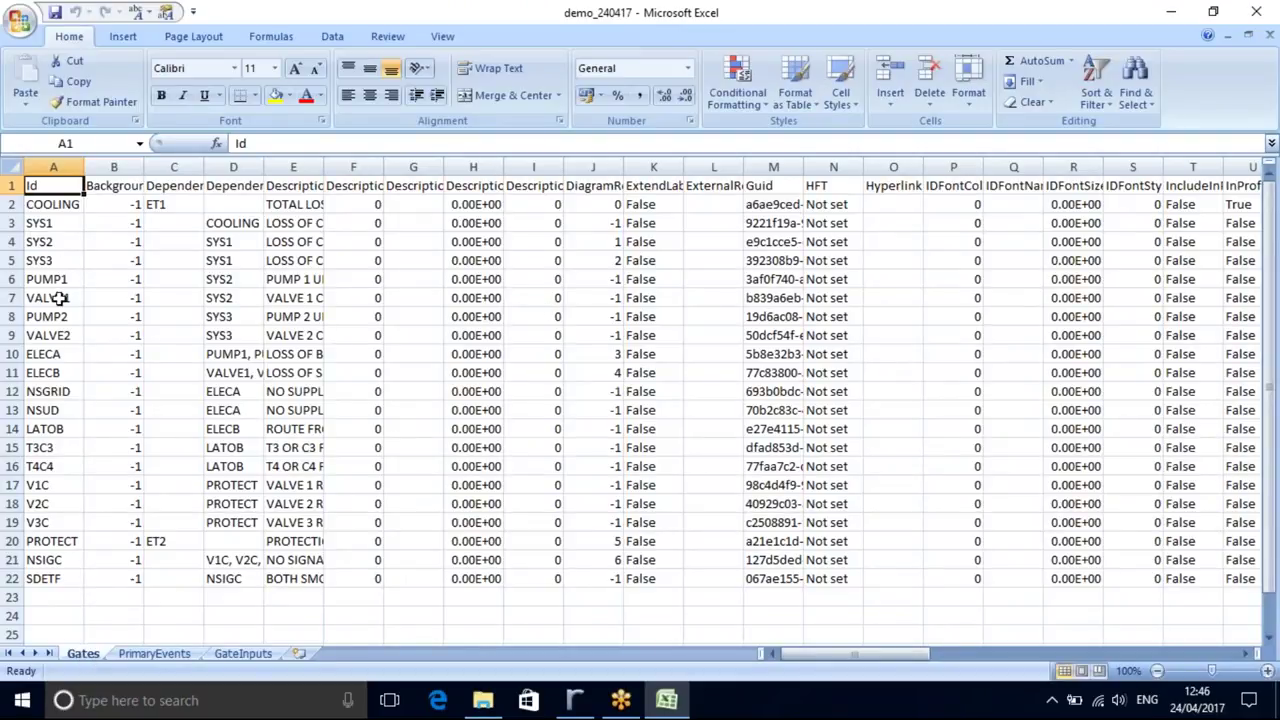
pyautogui.click(160, 653)
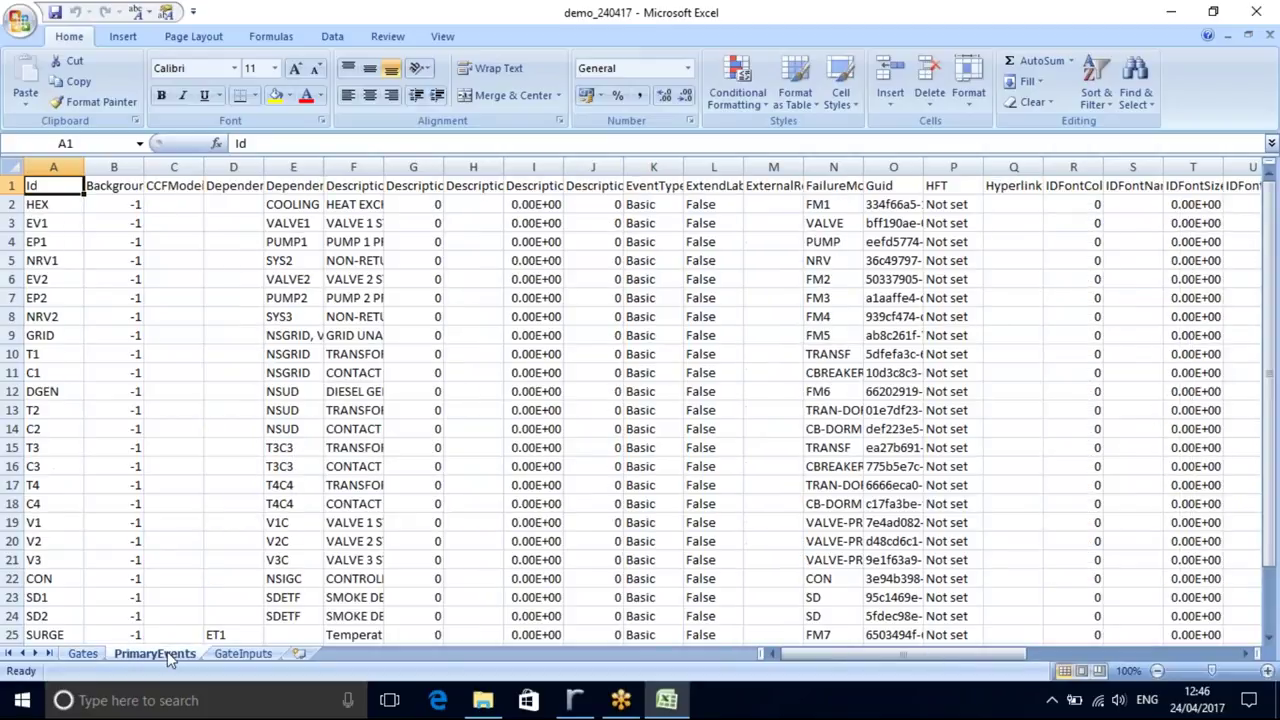
pyautogui.click(240, 654)
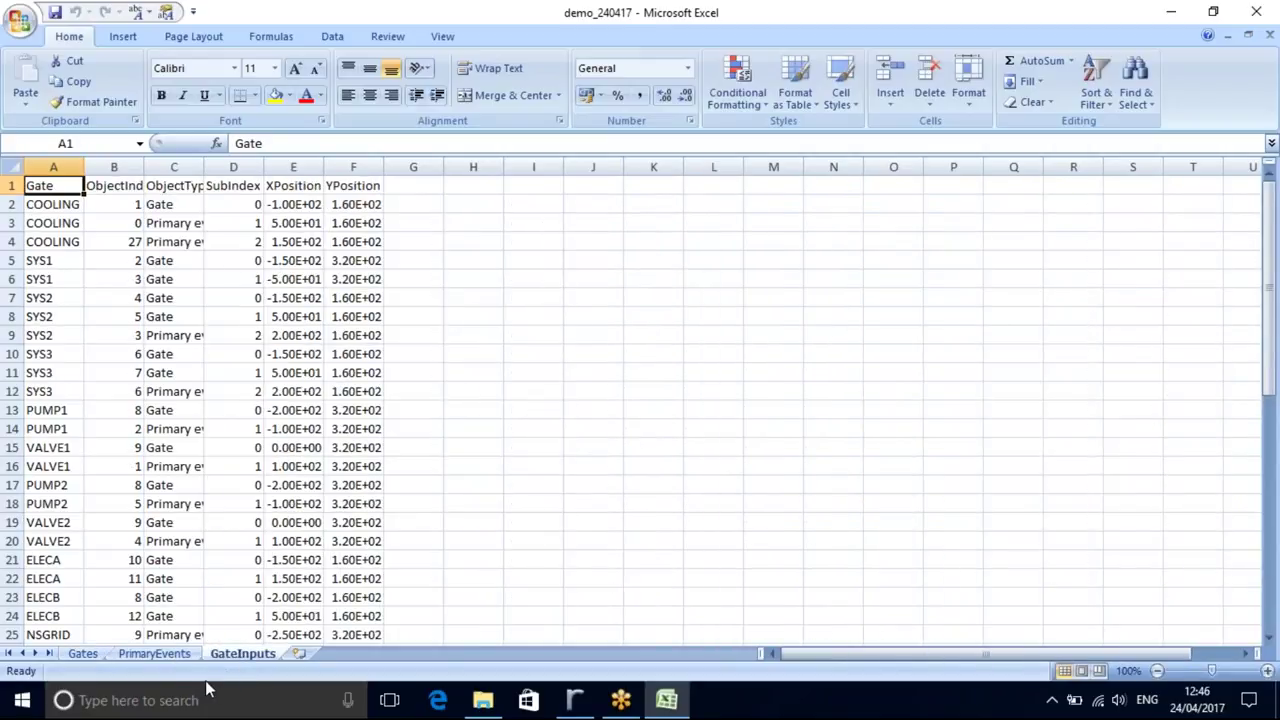
pyautogui.click(1257, 15)
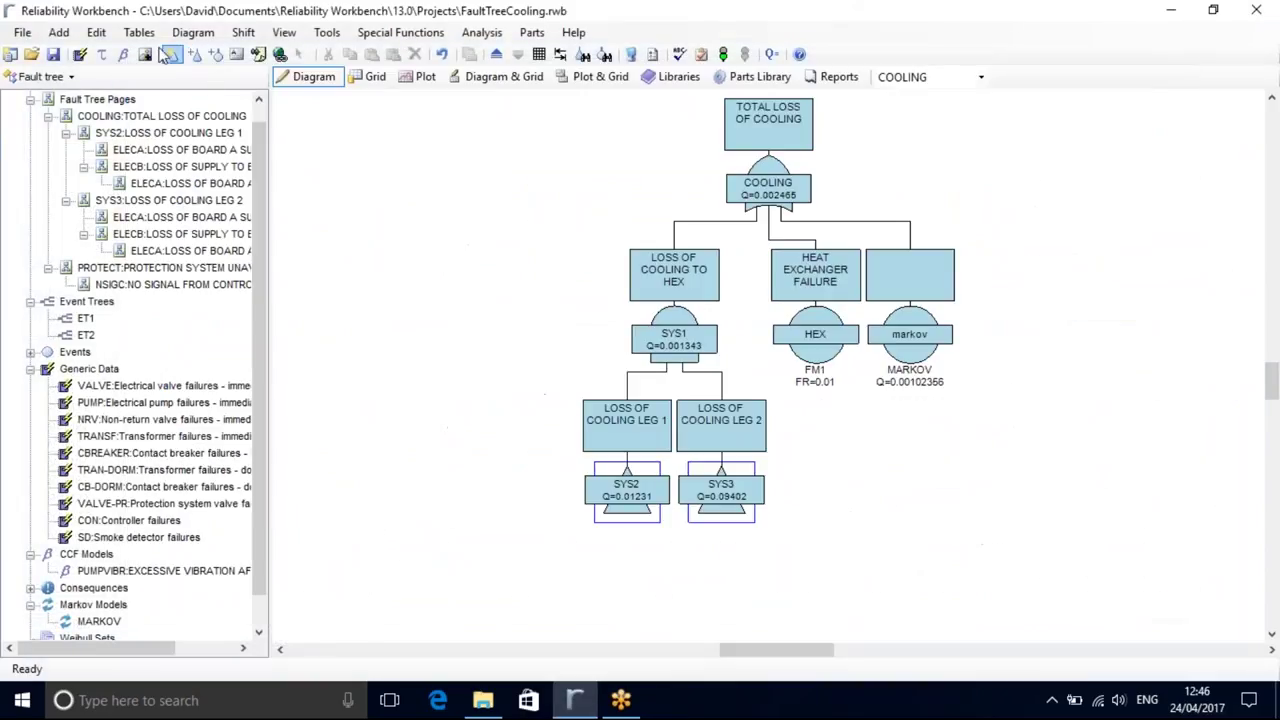
# - Create a new empty project and start a data import into it
pyautogui.click(10, 54)
pyautogui.click(648, 415)
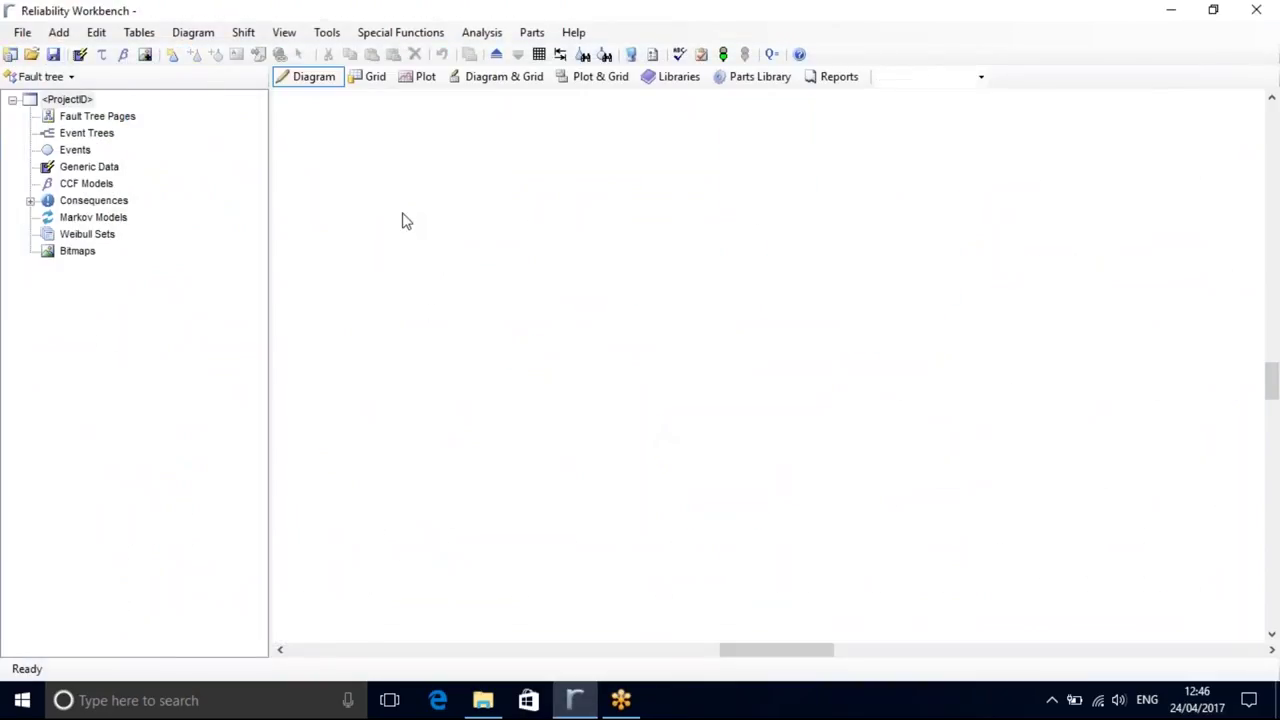
pyautogui.click(20, 35)
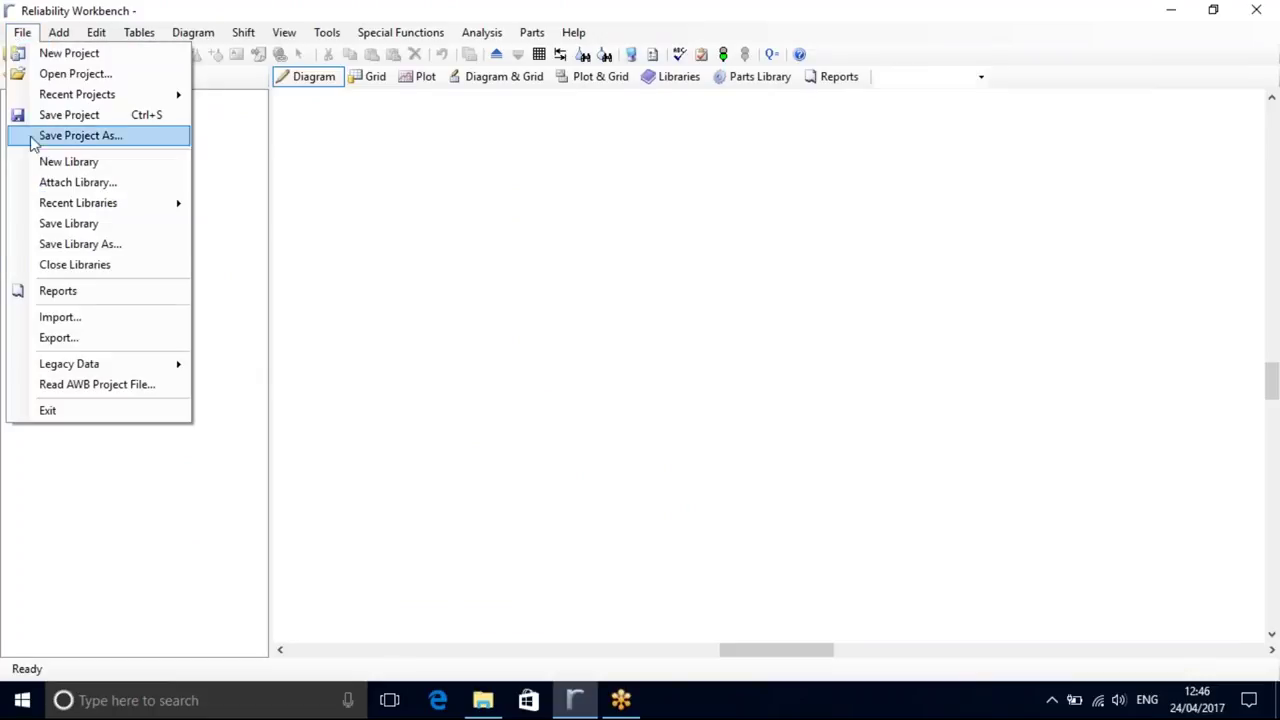
pyautogui.click(84, 316)
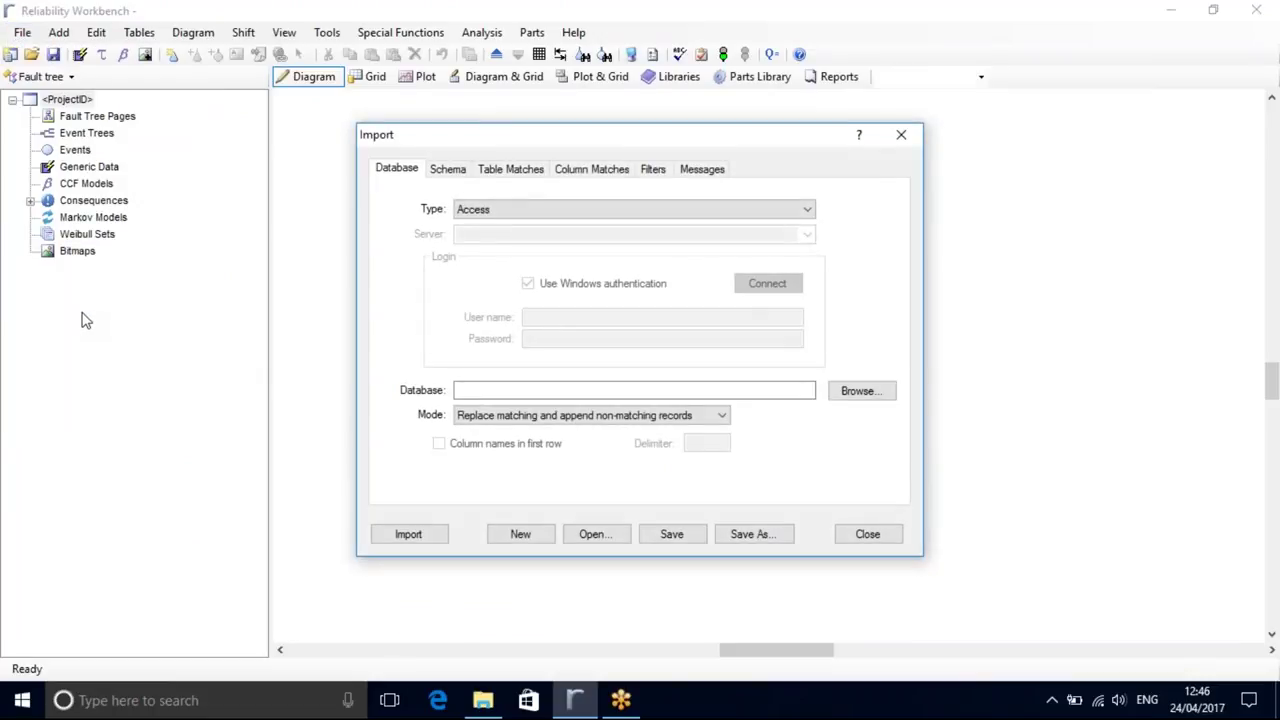
# - Set the import type to Excel with column names in the first row and choose the demo_240417 file as the source
pyautogui.click(471, 209)
pyautogui.click(485, 275)
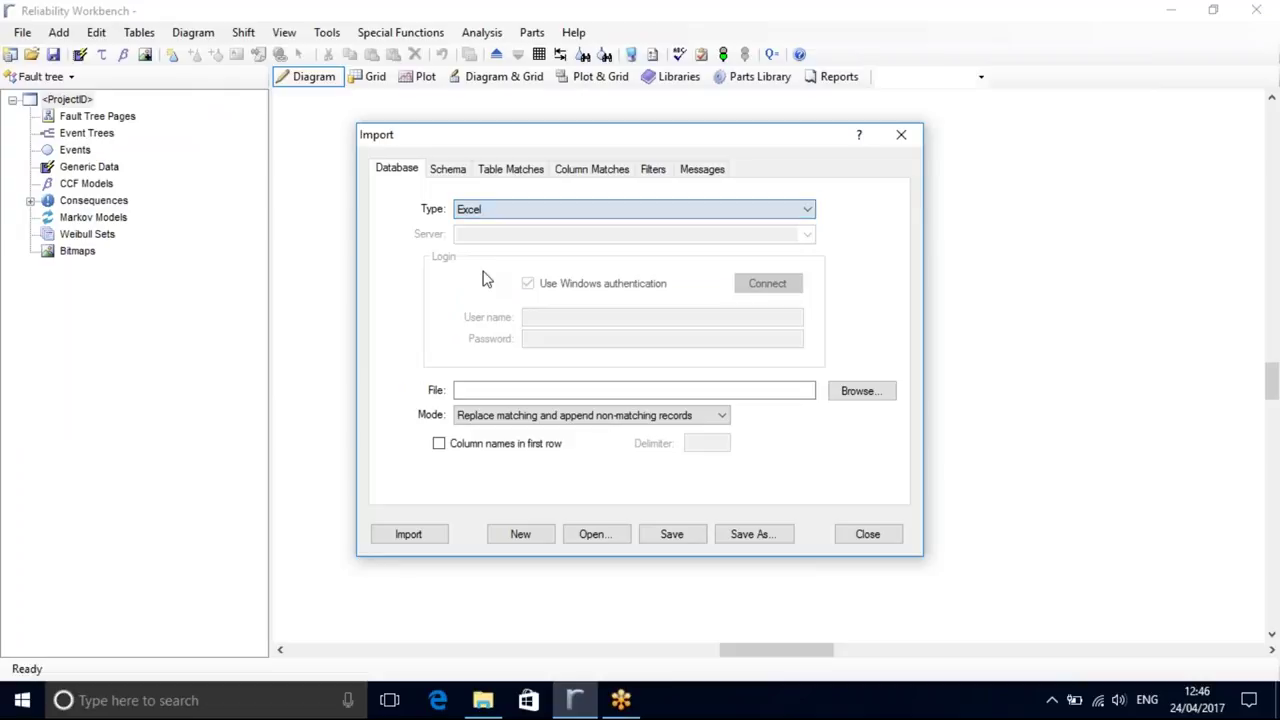
pyautogui.click(440, 443)
pyautogui.click(886, 392)
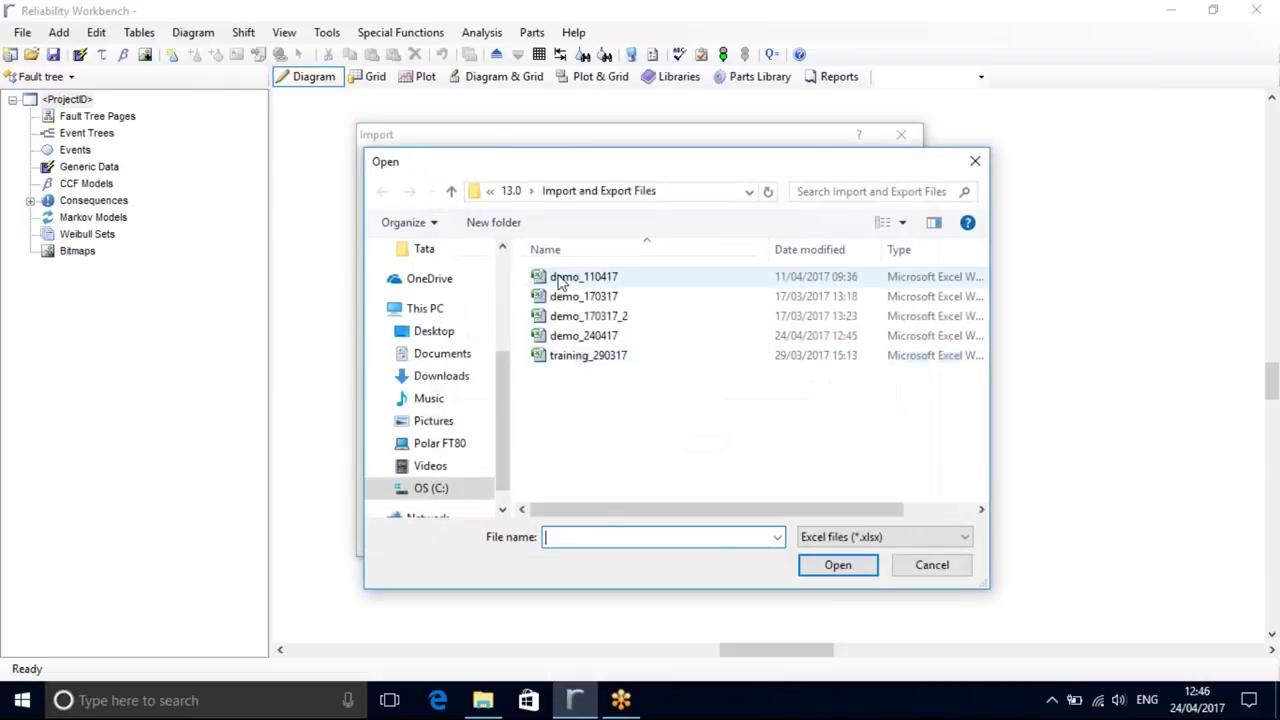
pyautogui.click(812, 250)
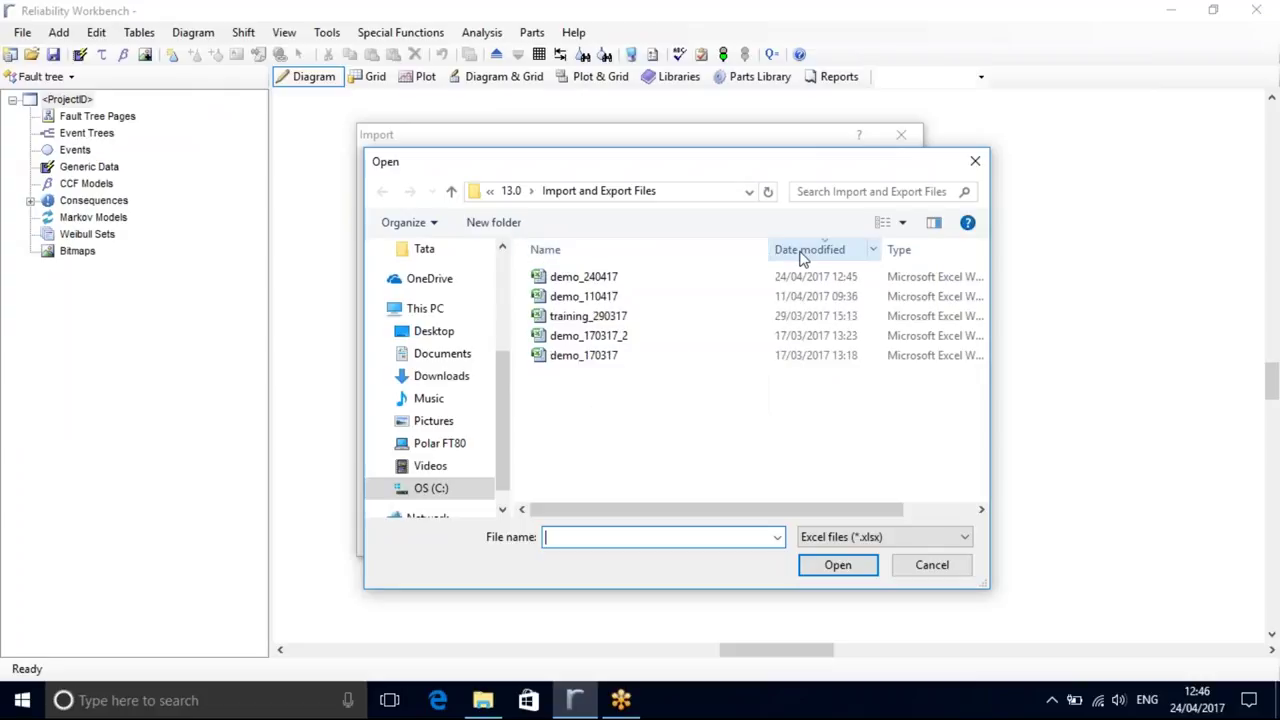
pyautogui.click(580, 277)
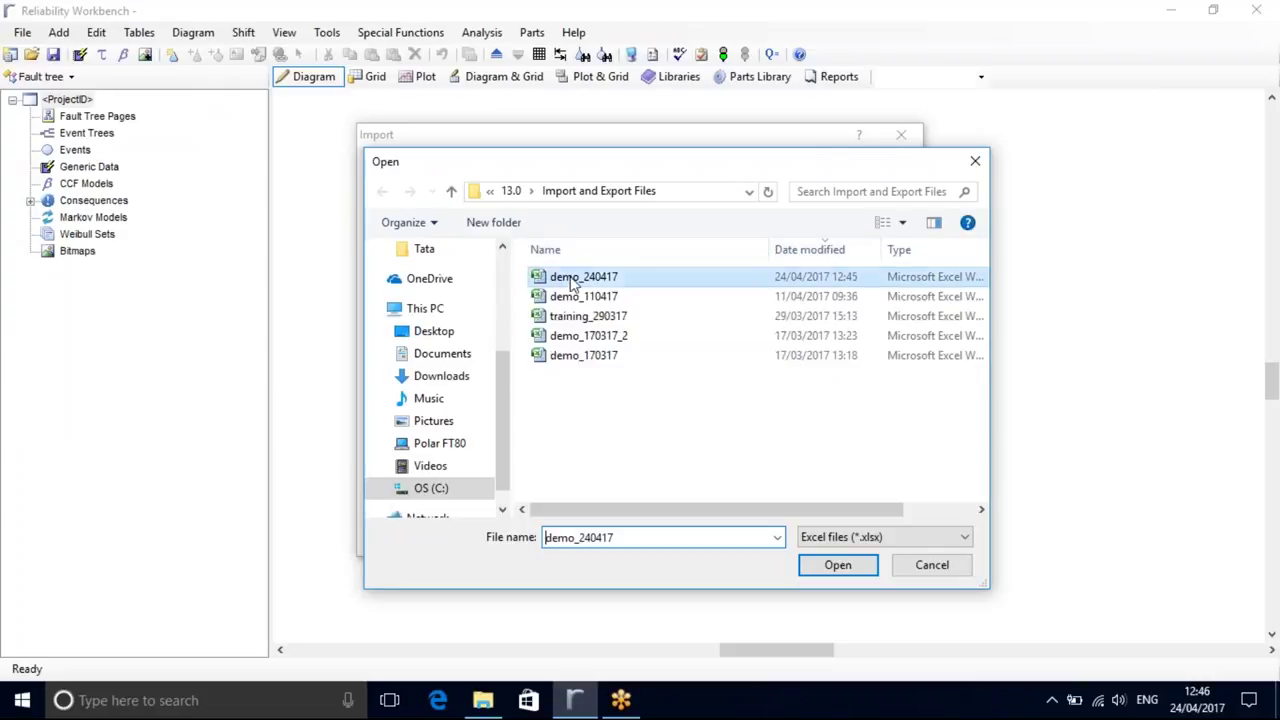
pyautogui.click(836, 567)
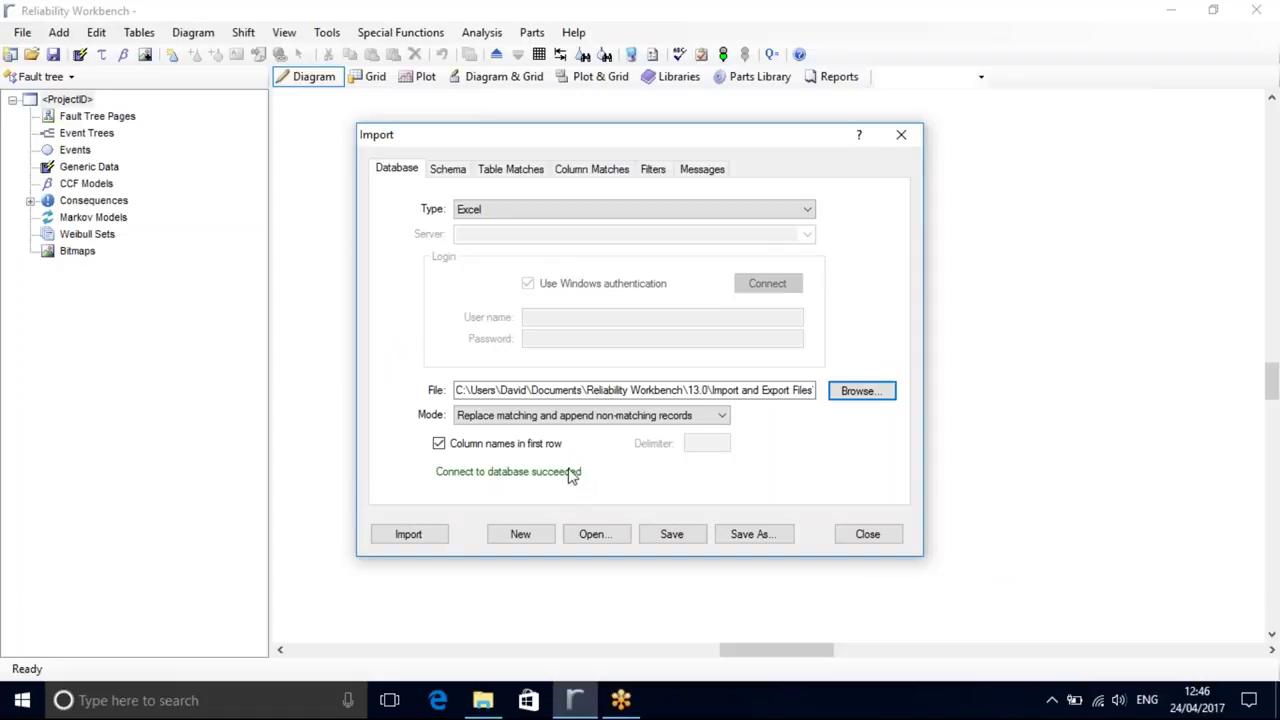
# - Examine the import schema's columns for the Gates, PrimaryEvents and GateInputs tables
pyautogui.click(455, 172)
pyautogui.click(408, 222)
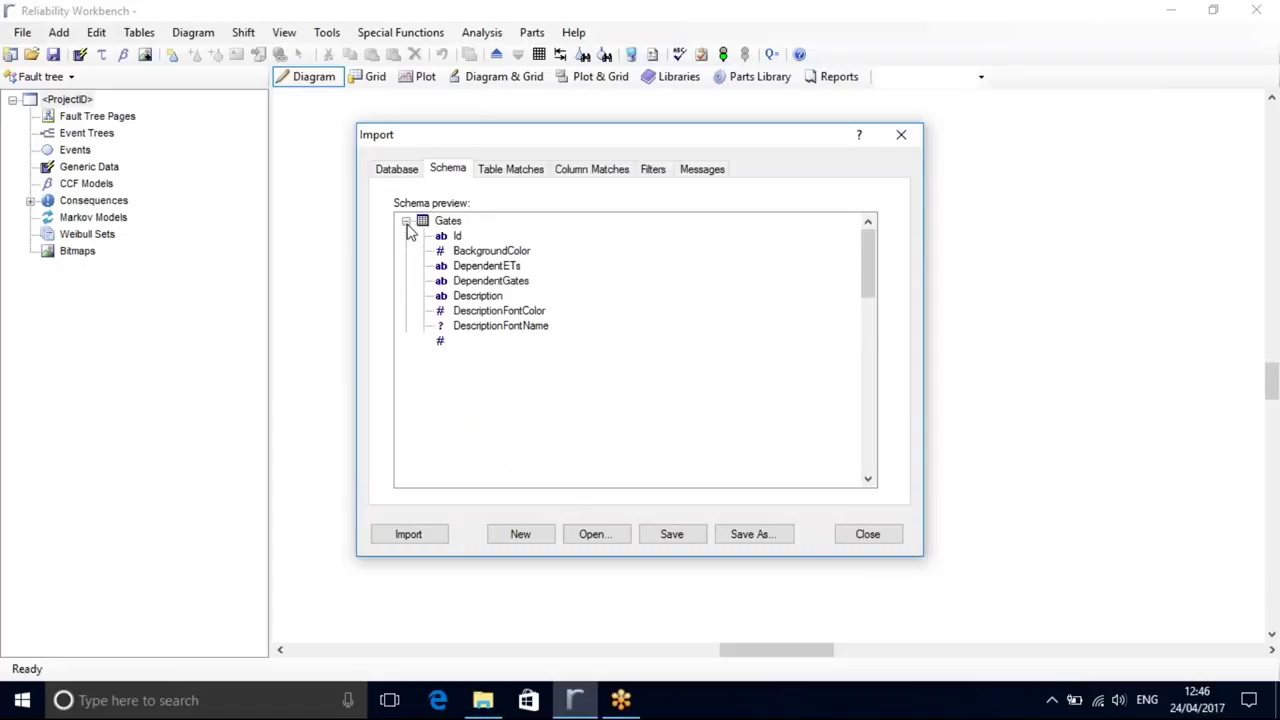
pyautogui.click(406, 221)
pyautogui.click(406, 236)
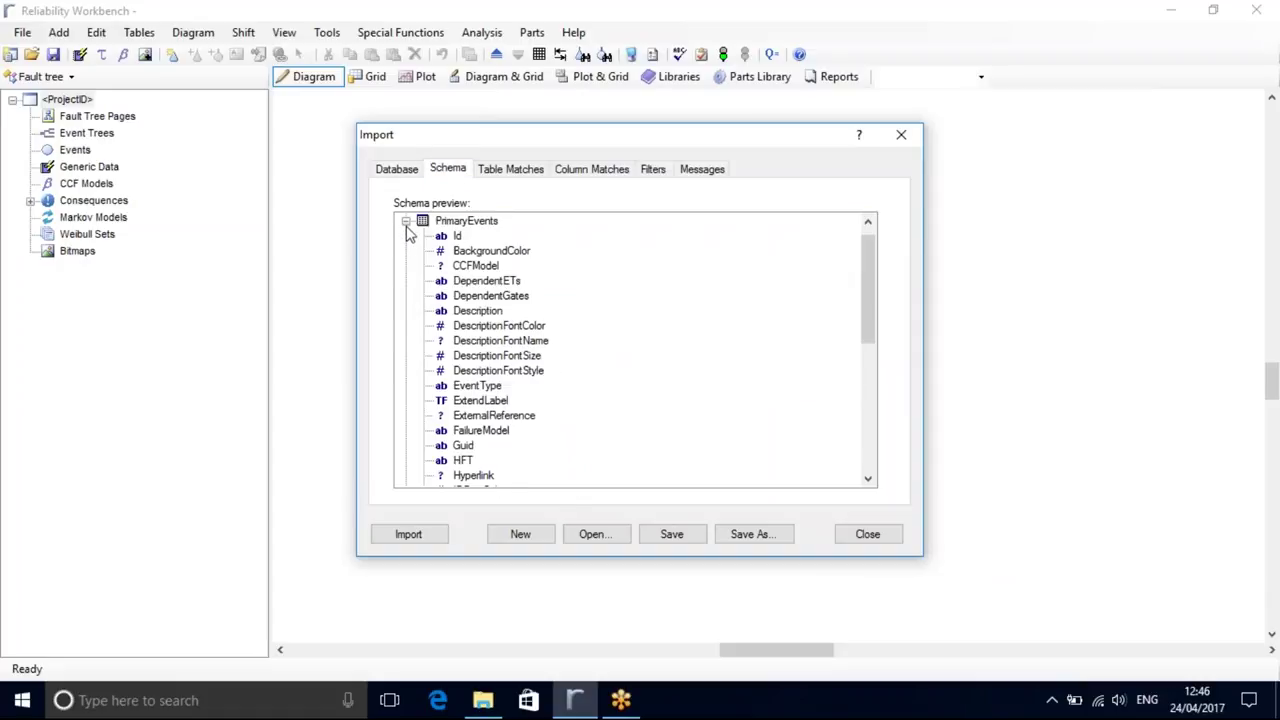
pyautogui.click(406, 222)
pyautogui.click(406, 251)
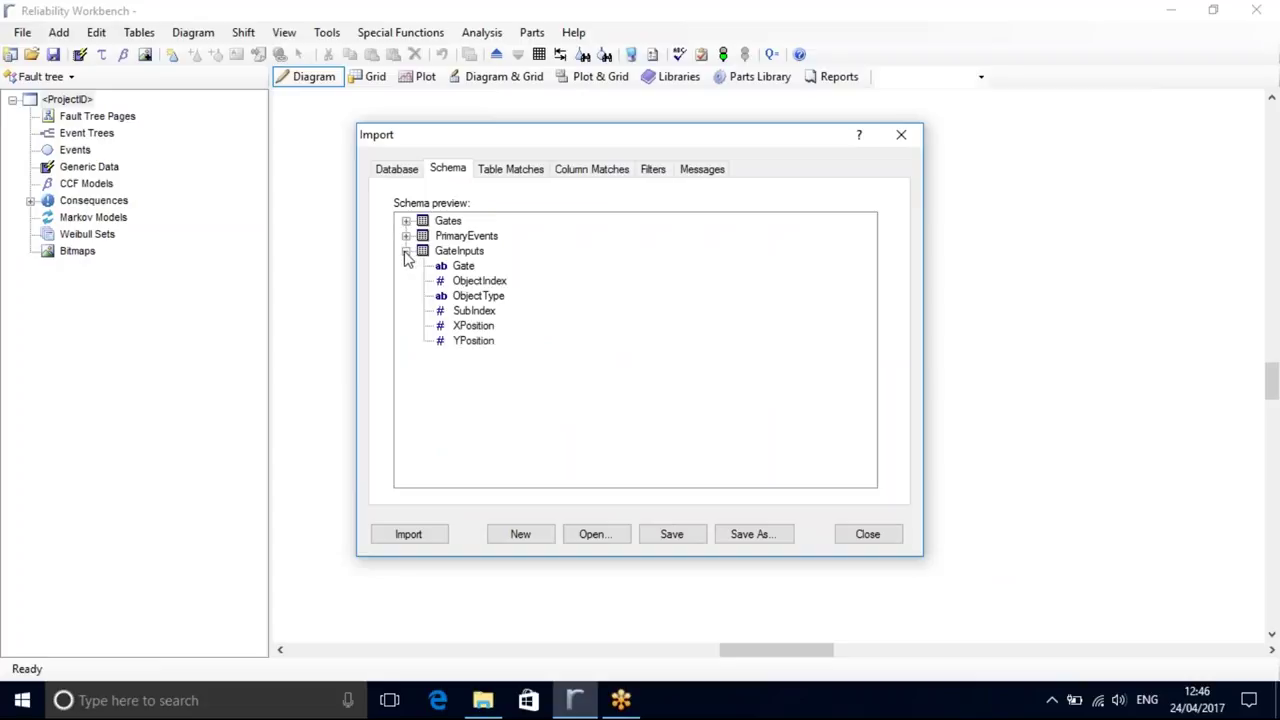
pyautogui.click(406, 252)
# - Match the external GateInputs table to its application table and auto-match the remaining Gates and PrimaryEvents tables
pyautogui.click(498, 175)
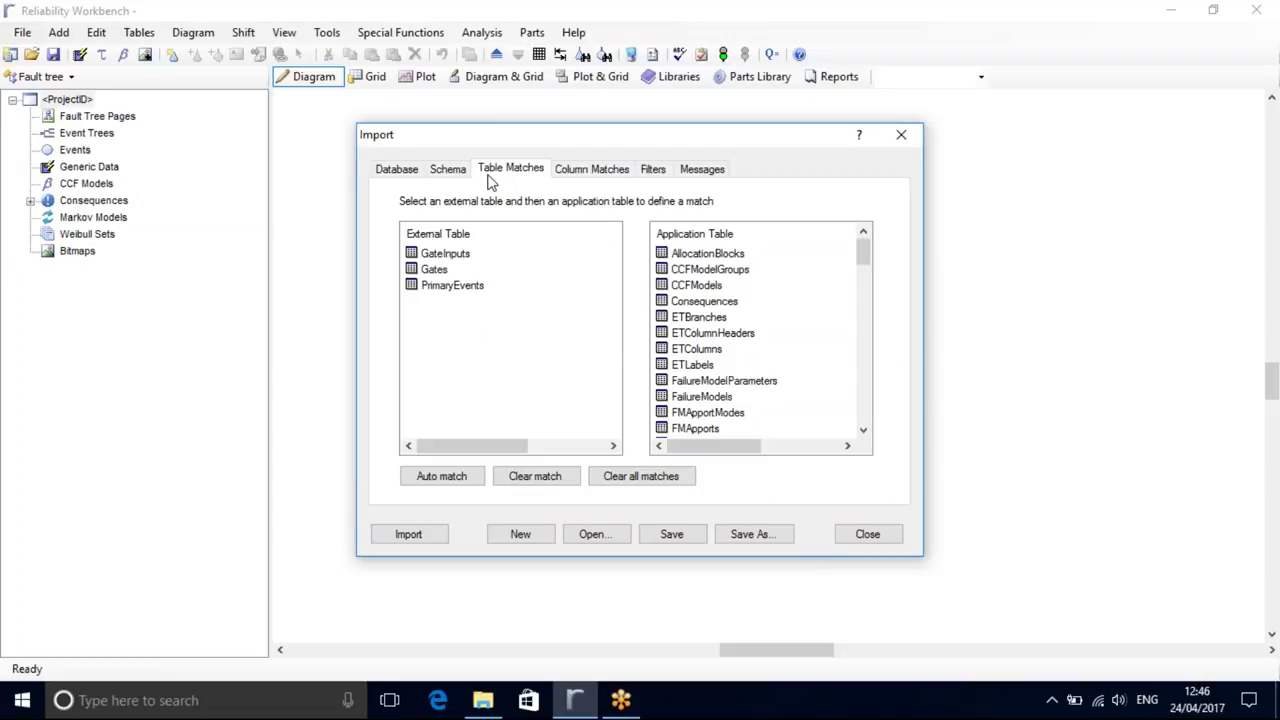
pyautogui.click(447, 256)
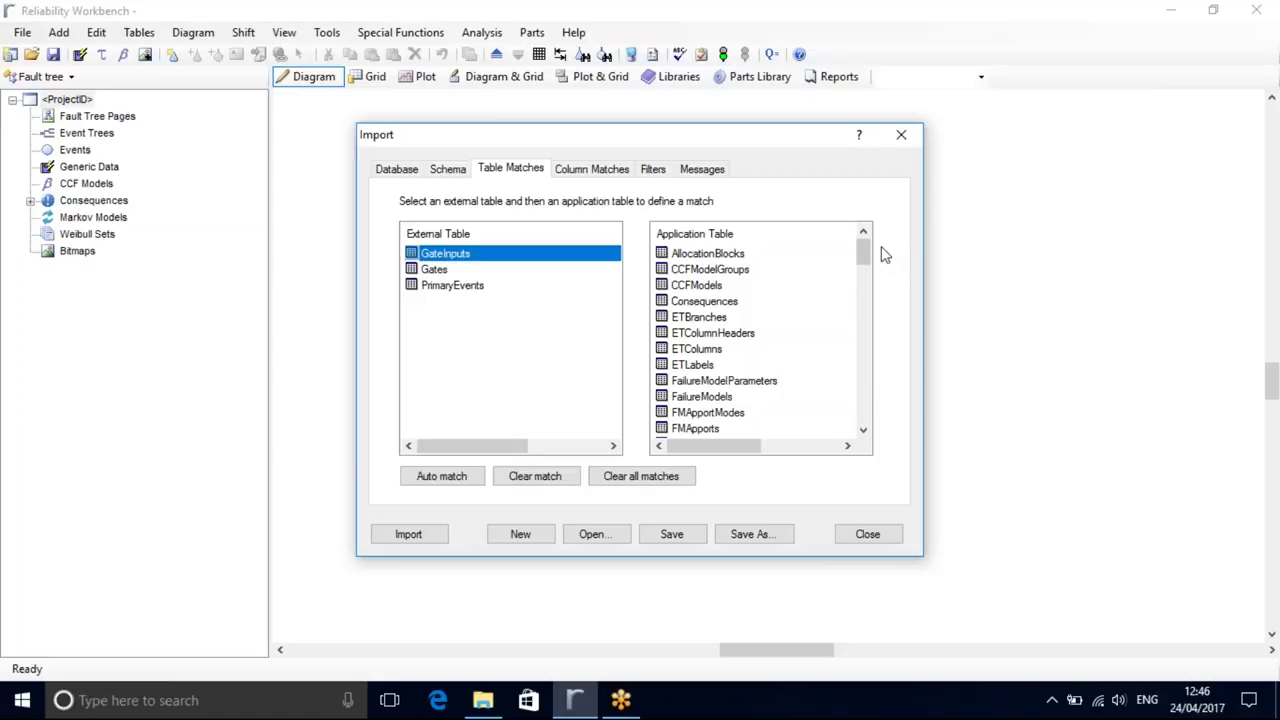
pyautogui.moveTo(868, 258); pyautogui.dragTo(866, 291)
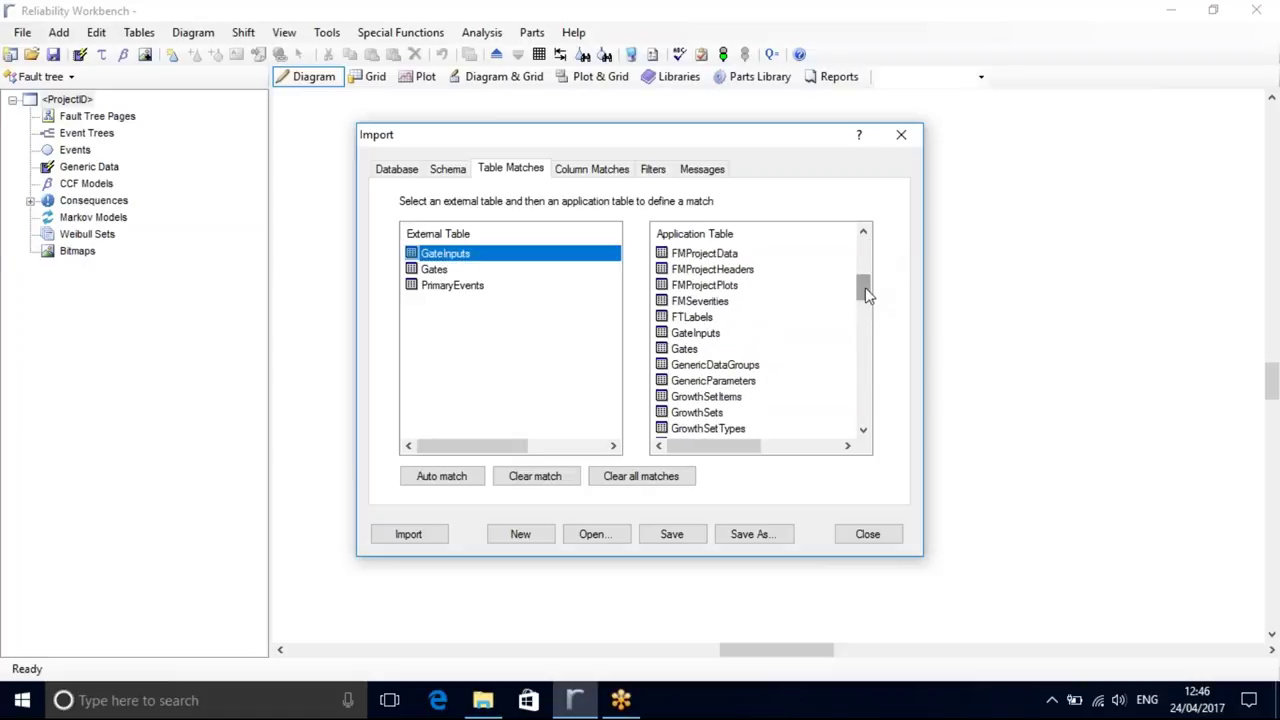
pyautogui.click(697, 336)
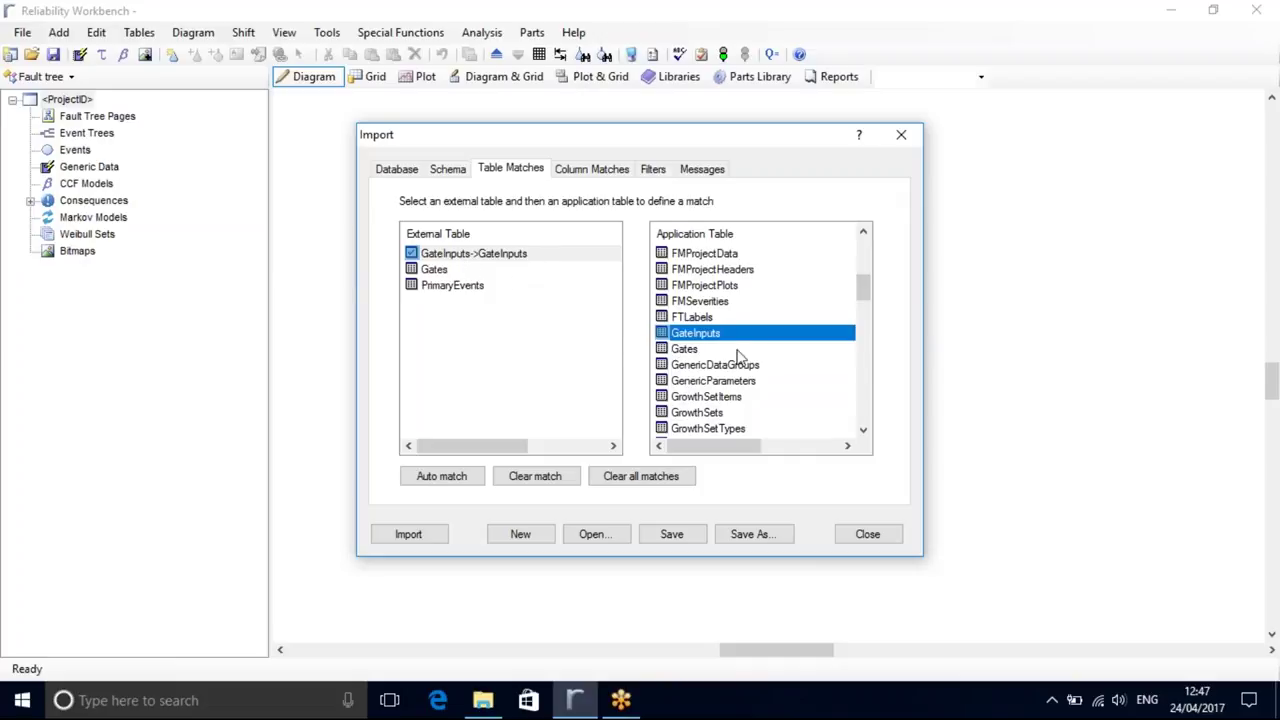
pyautogui.click(428, 481)
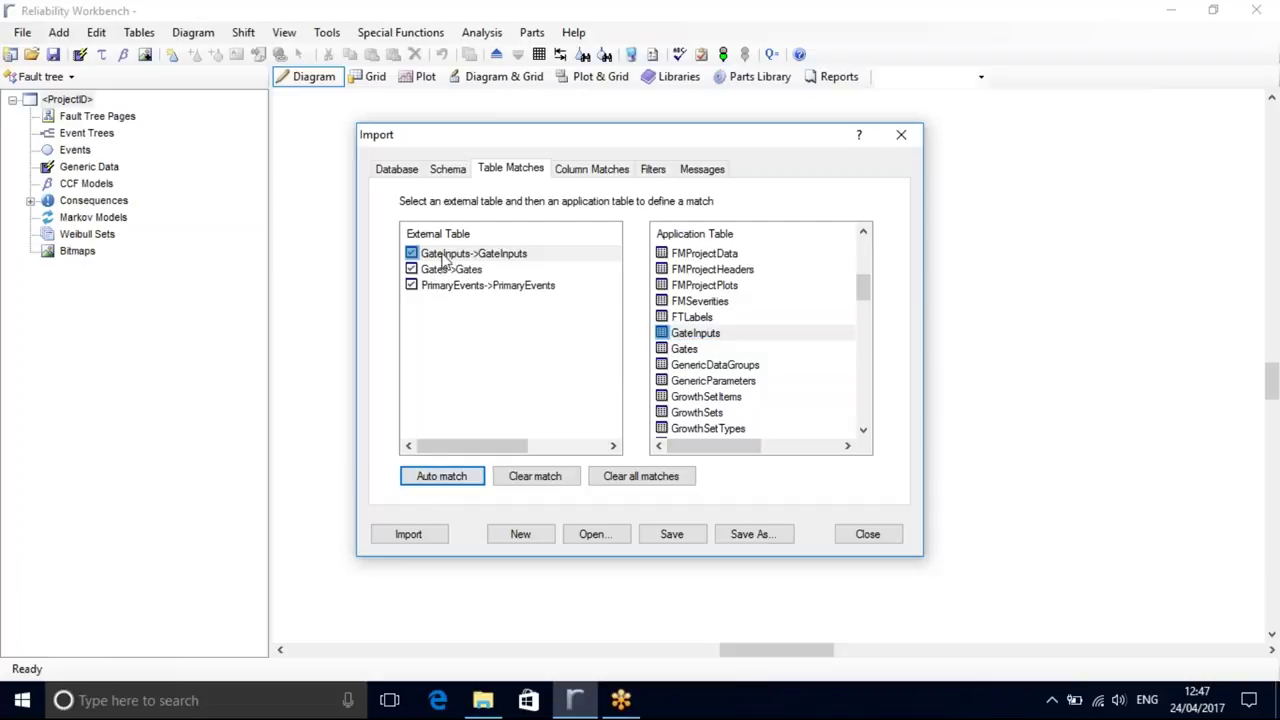
# - Auto-match the external and application columns for the GateInputs, Gates and PrimaryEvents table matches
pyautogui.click(594, 170)
pyautogui.click(450, 476)
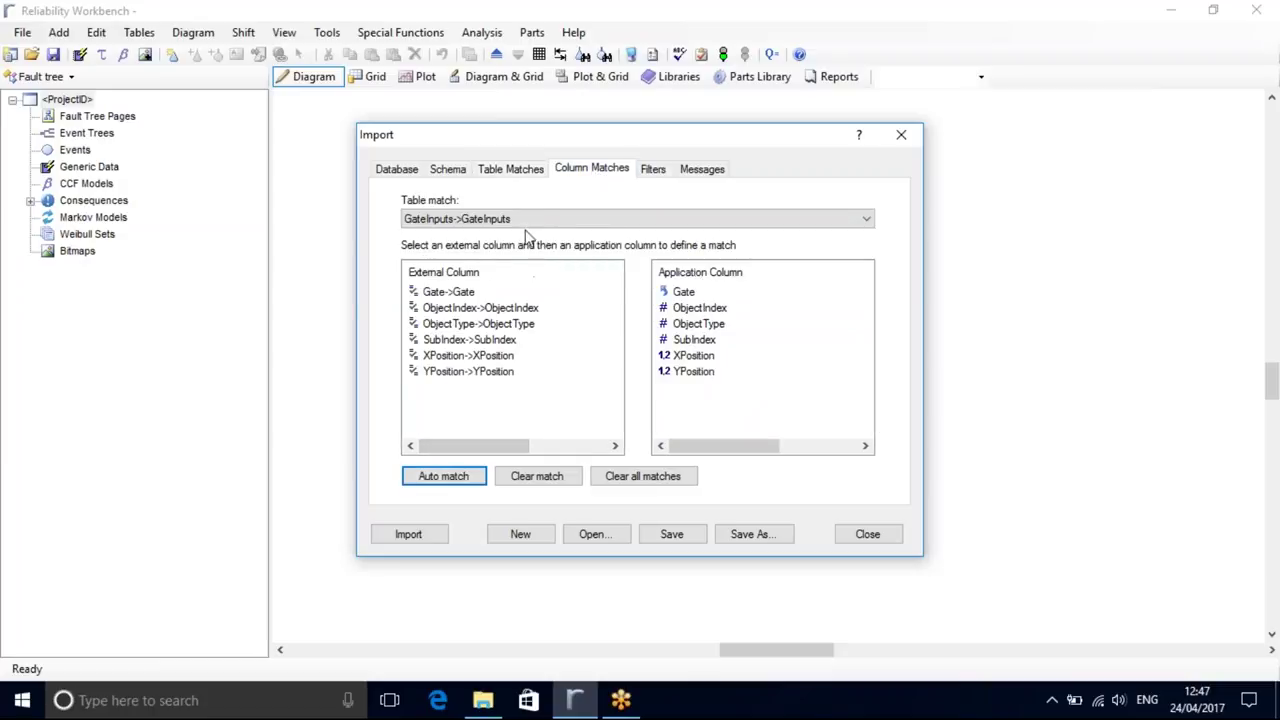
pyautogui.click(535, 218)
pyautogui.click(499, 249)
pyautogui.click(460, 477)
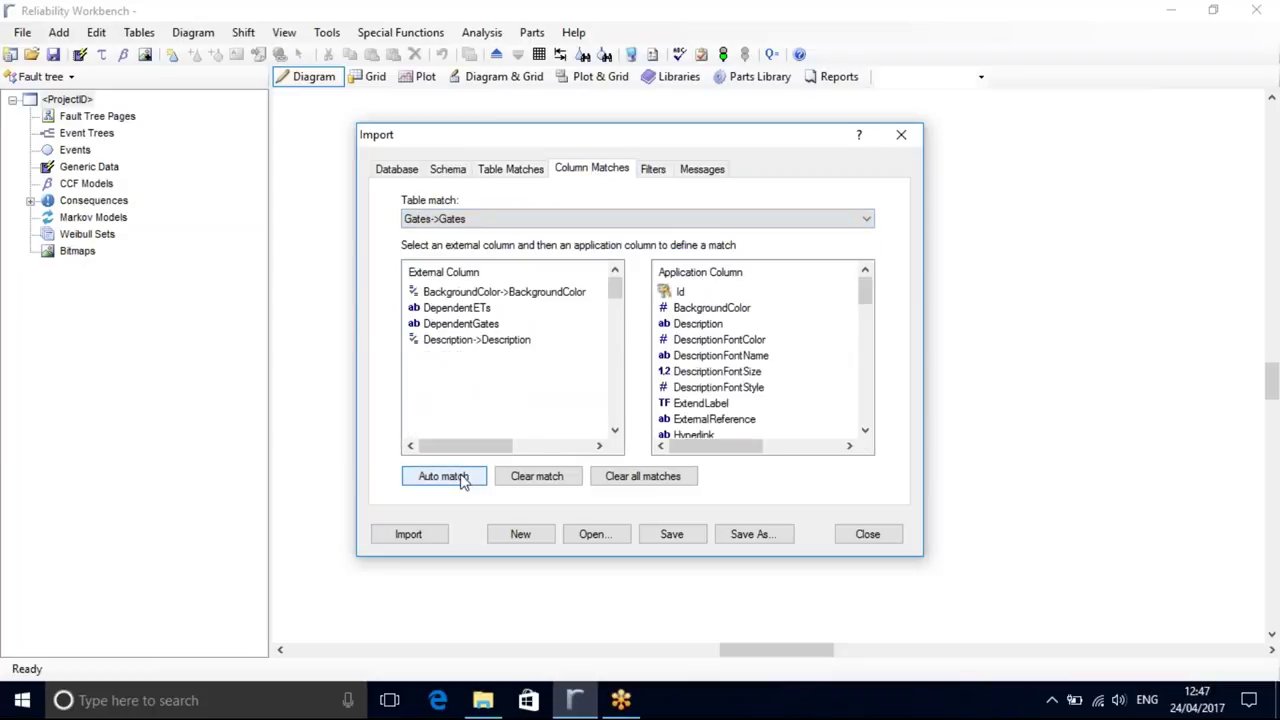
pyautogui.click(475, 221)
pyautogui.click(470, 260)
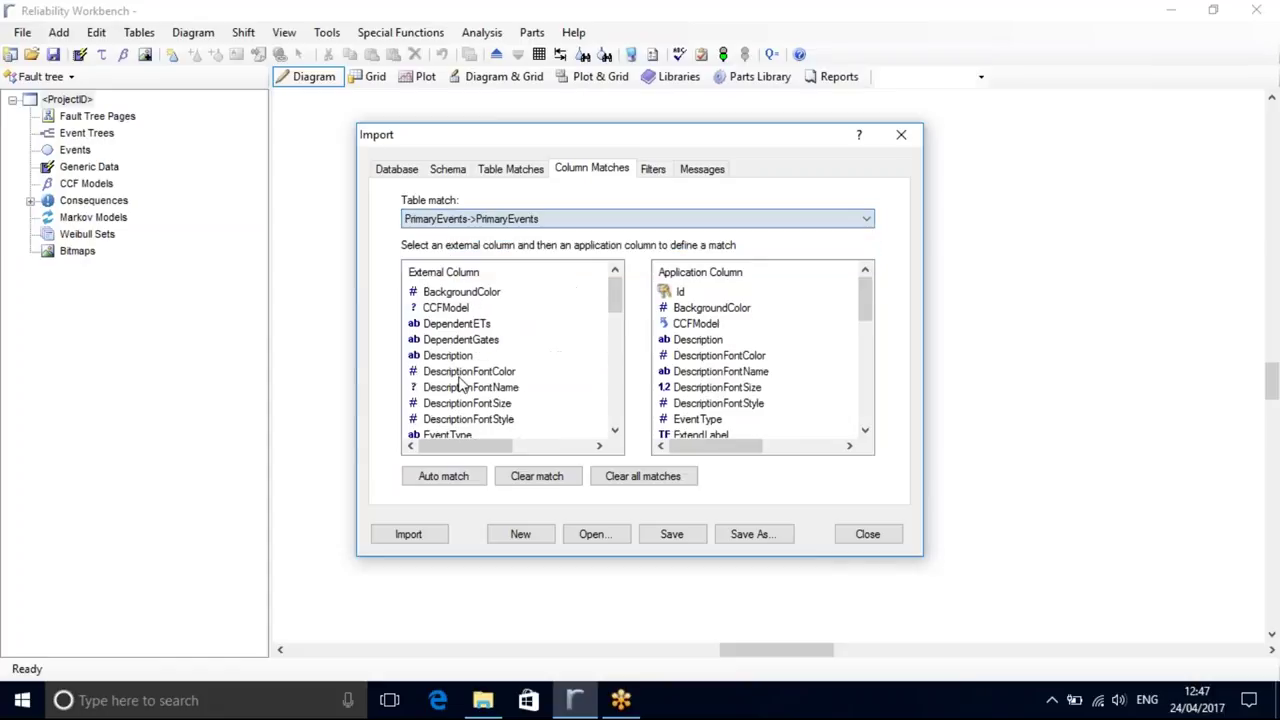
pyautogui.click(446, 477)
# - Run the Excel import and close the Import dialog without saving the import export settings
pyautogui.click(421, 540)
pyautogui.click(682, 424)
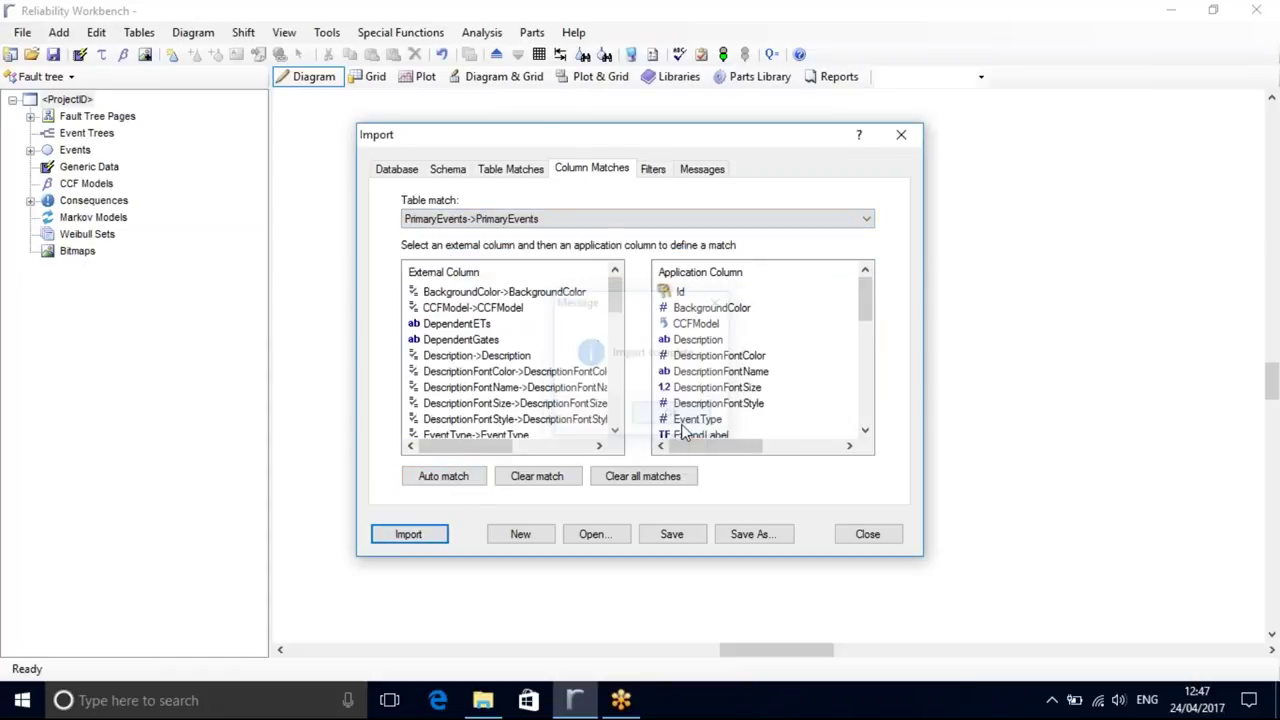
pyautogui.click(877, 537)
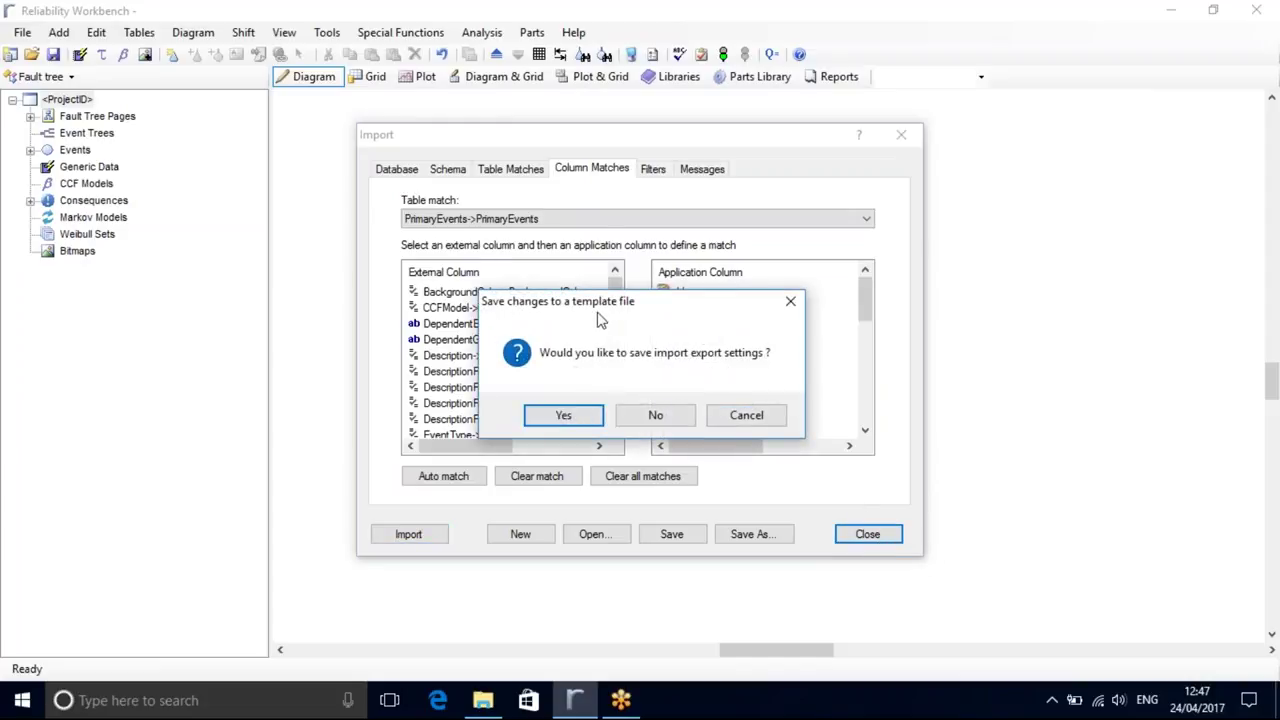
pyautogui.click(673, 427)
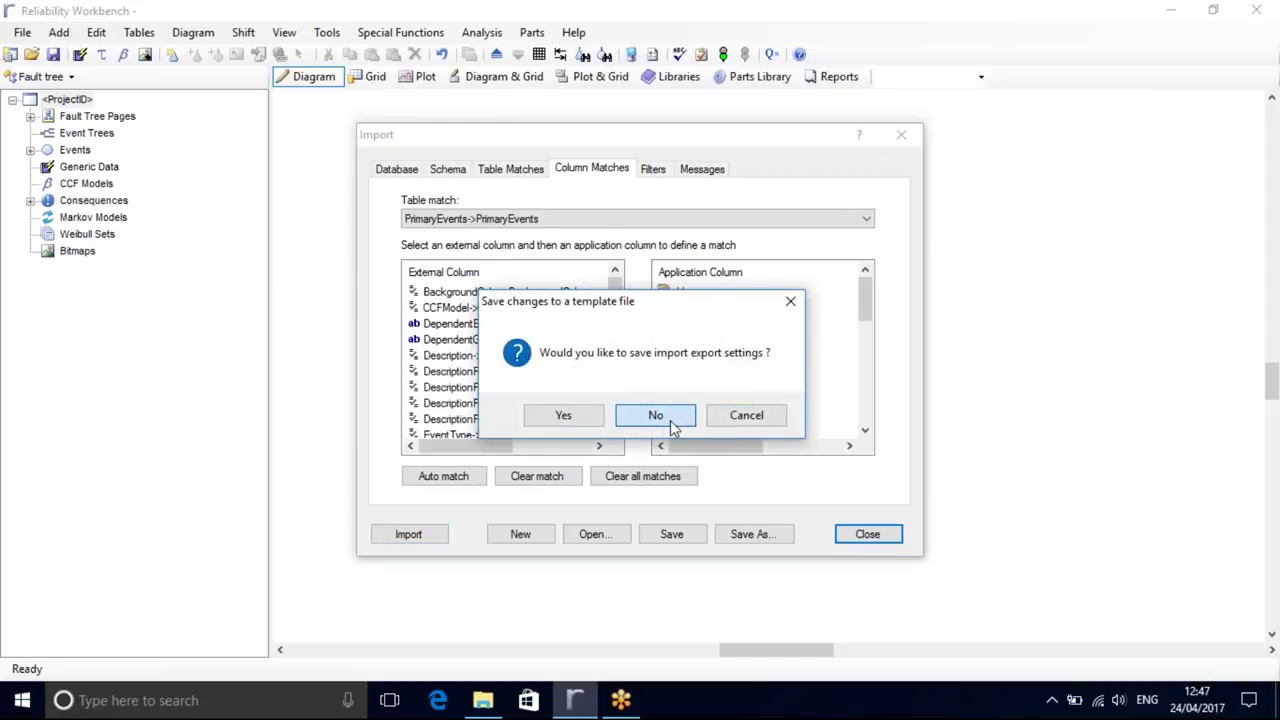
# - Examine the imported fault tree pages one by one, from COOLING and its sub-pages through PROTECT to NSIGC
pyautogui.click(30, 116)
pyautogui.click(82, 134)
pyautogui.click(104, 150)
pyautogui.click(118, 166)
pyautogui.click(128, 183)
pyautogui.click(130, 200)
pyautogui.click(145, 217)
pyautogui.click(152, 234)
pyautogui.click(157, 250)
pyautogui.click(152, 267)
pyautogui.click(160, 284)
pyautogui.click(155, 301)
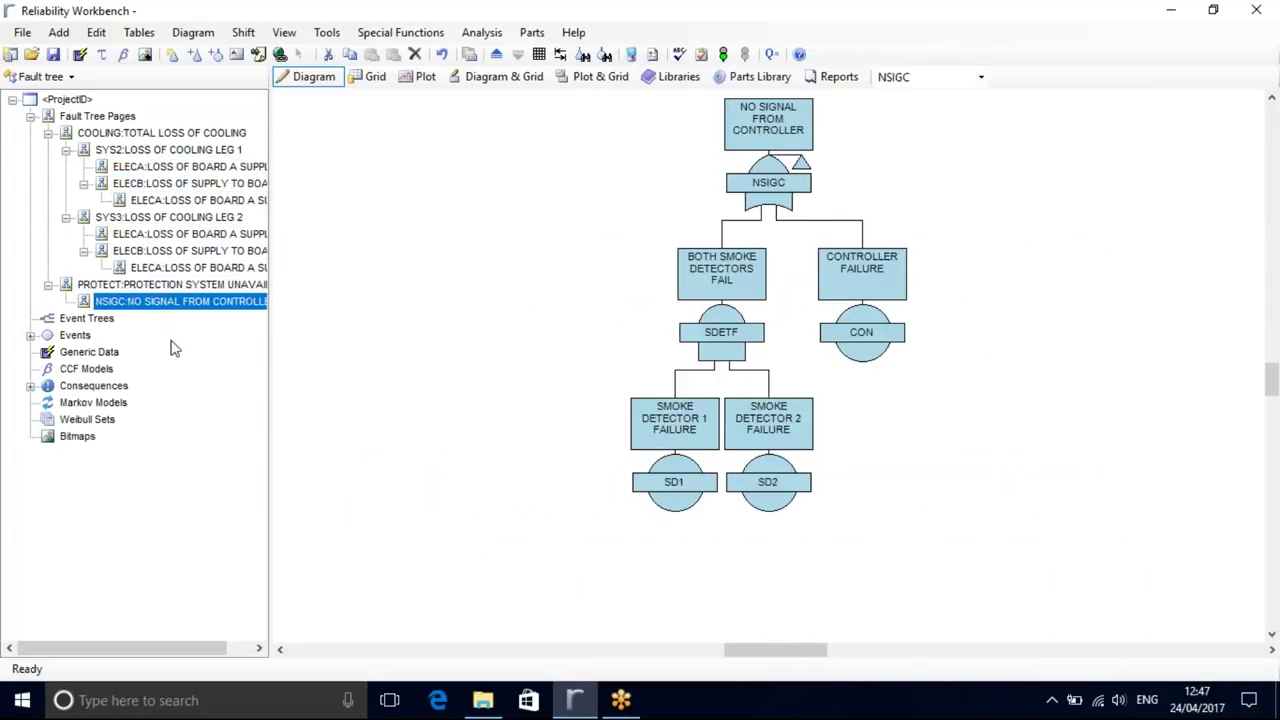
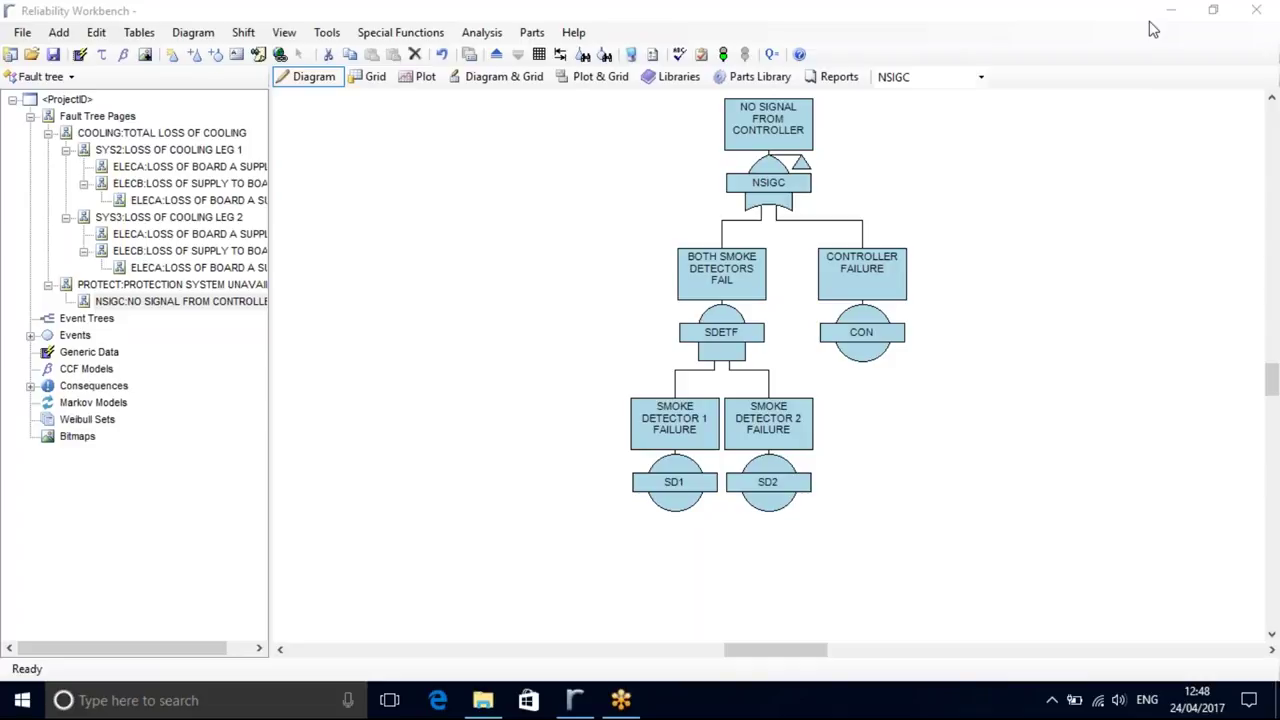
# - Add a generic data failure model with ID SAMPLE, the Fixed model type and a value of 0.0001
pyautogui.click(108, 353)
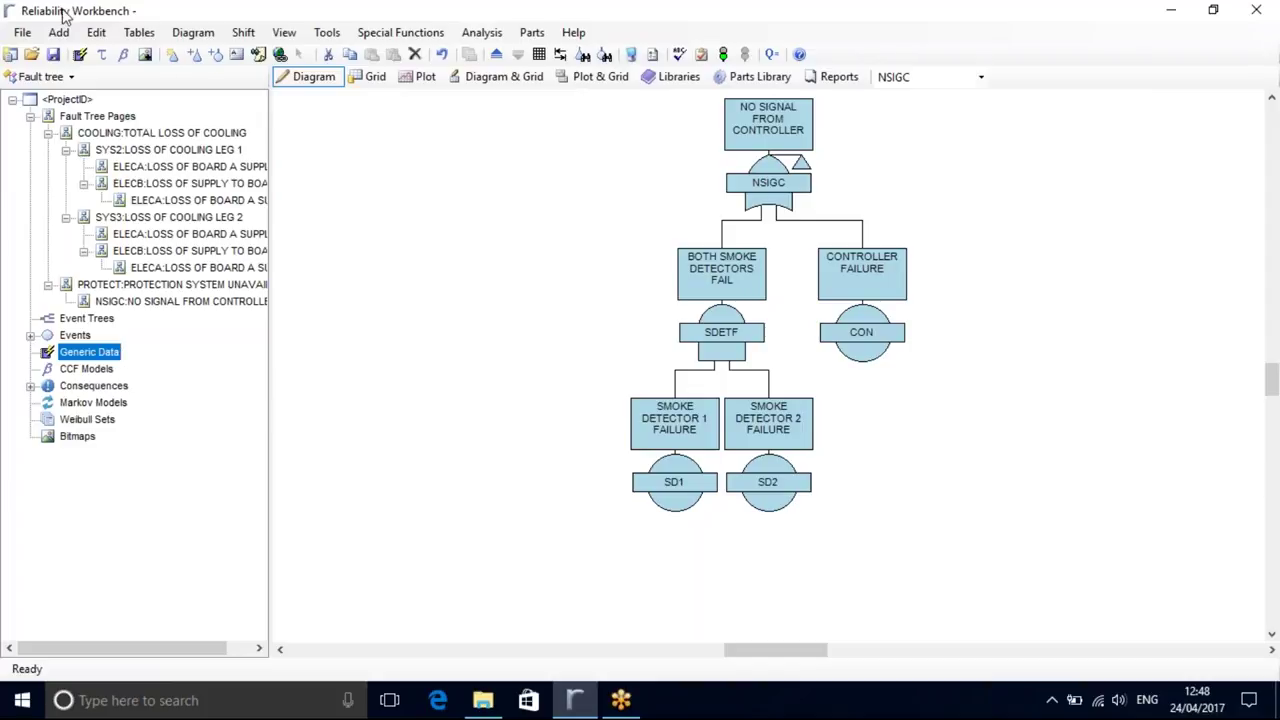
pyautogui.click(84, 58)
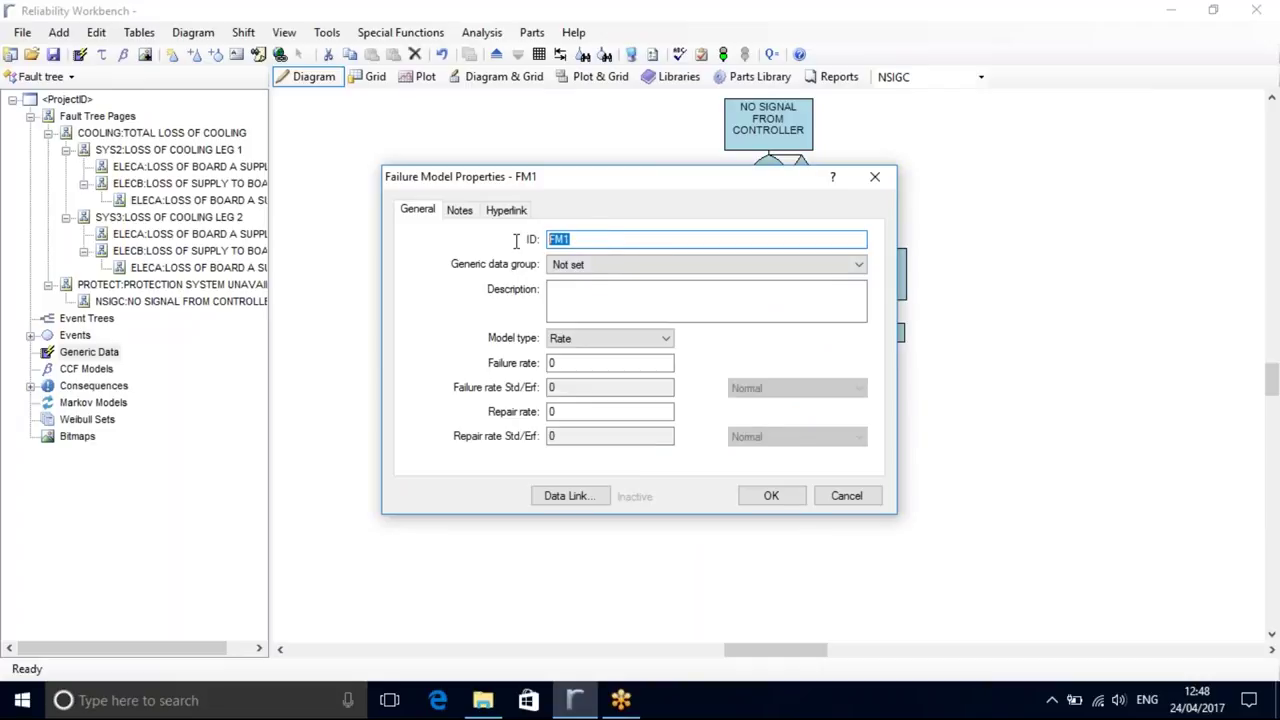
pyautogui.write('SAMPLE')
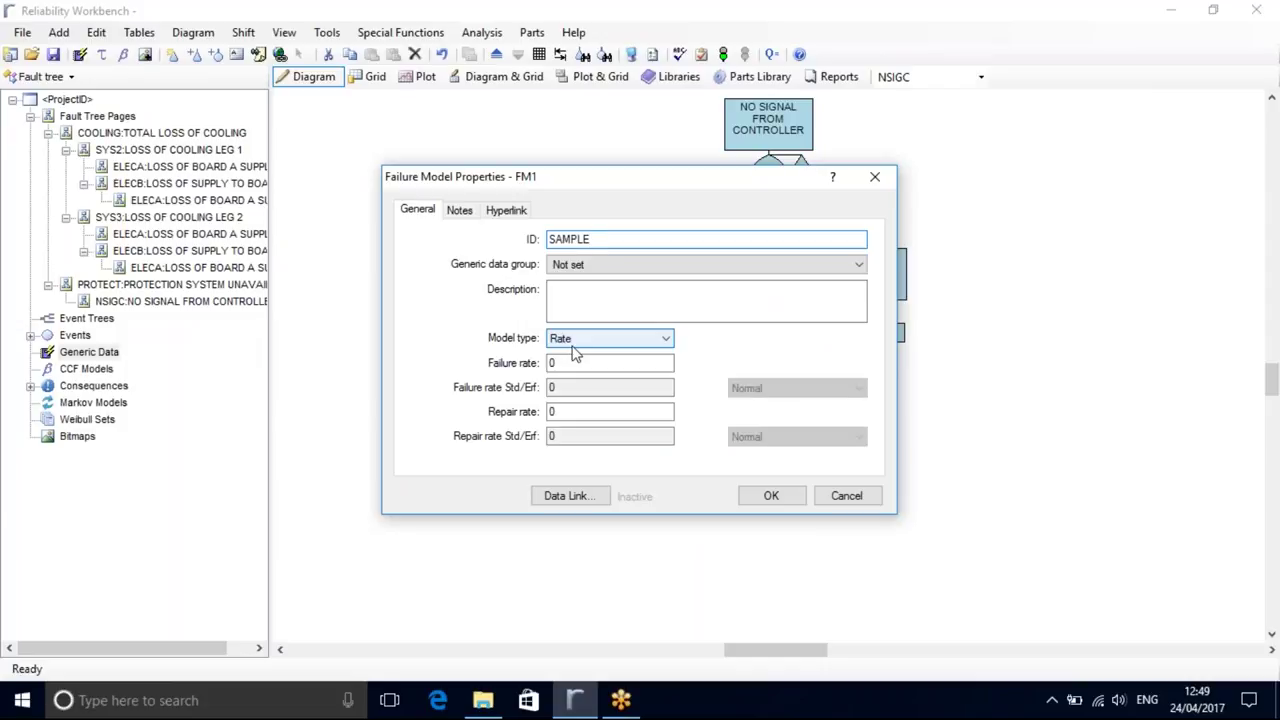
pyautogui.click(668, 344)
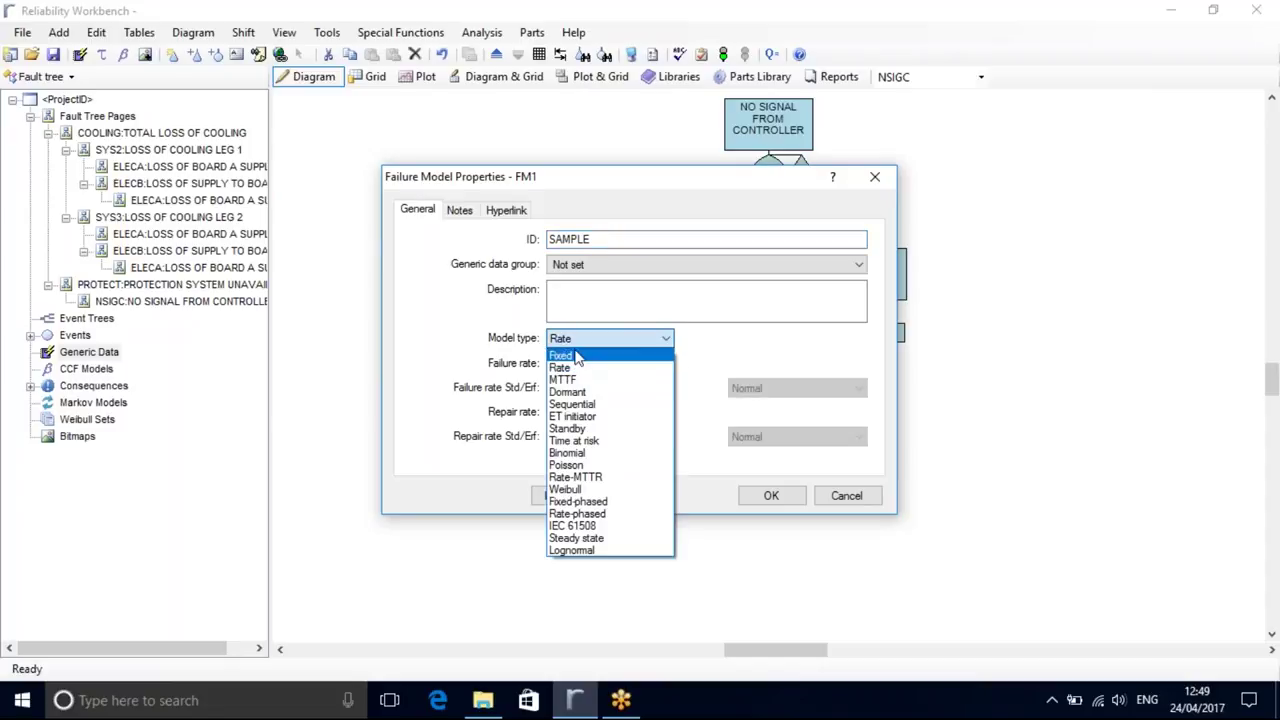
pyautogui.click(583, 361)
pyautogui.press('Tab')
pyautogui.click(553, 363)
pyautogui.write('.0001')
pyautogui.click(771, 496)
# - Set up an Excel export to the file model_240416 with column names in the first row and Export no match enabled
pyautogui.click(22, 33)
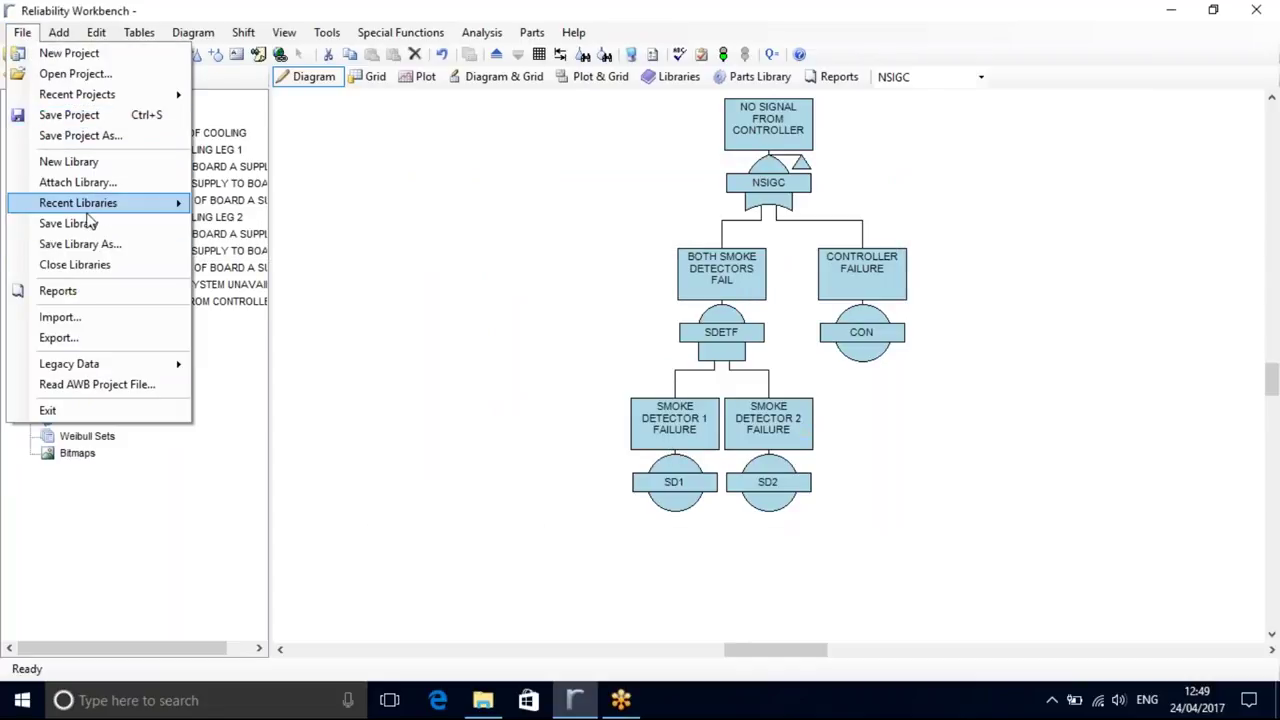
pyautogui.click(60, 337)
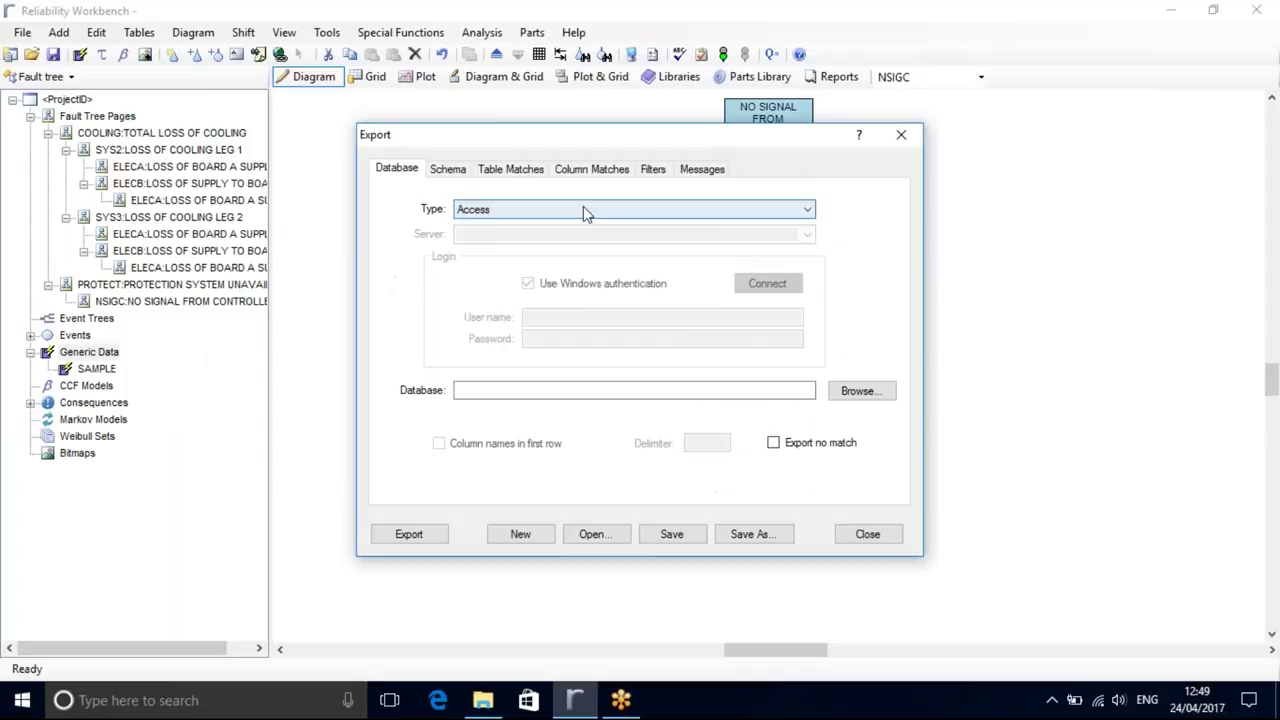
pyautogui.click(583, 209)
pyautogui.click(481, 278)
pyautogui.click(462, 443)
pyautogui.click(806, 446)
pyautogui.click(851, 392)
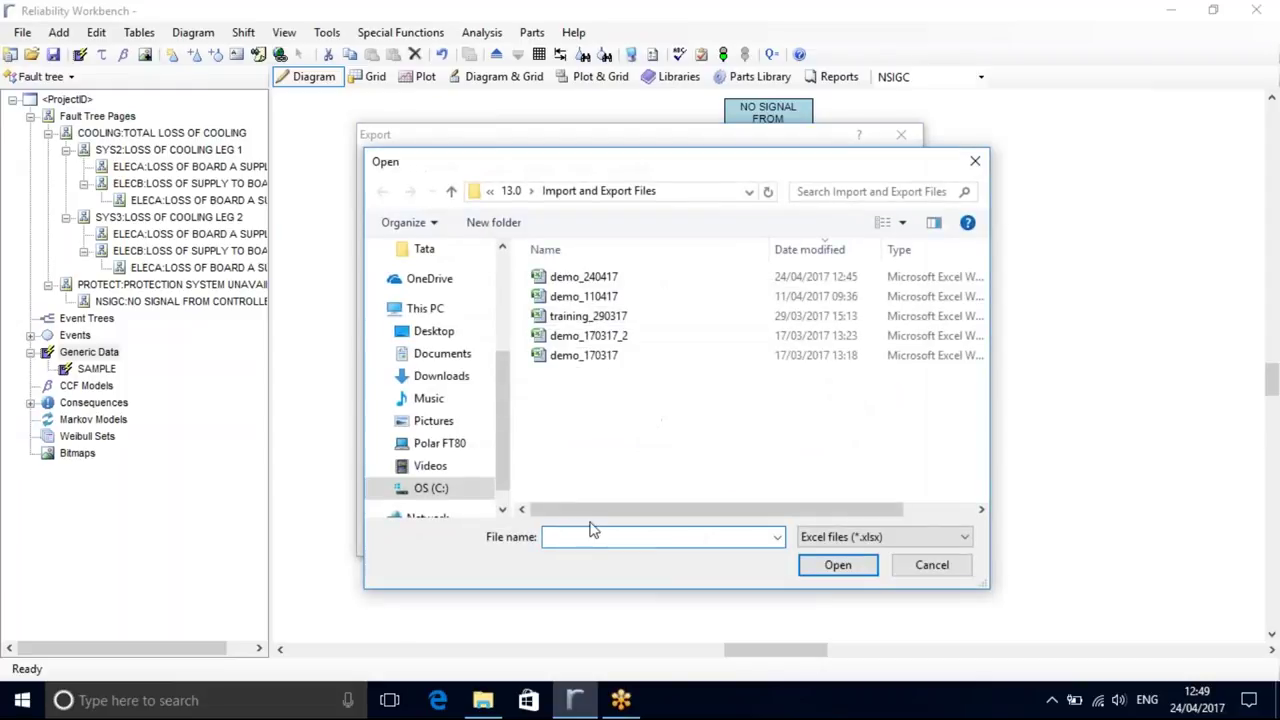
pyautogui.write('model')
pyautogui.click(836, 564)
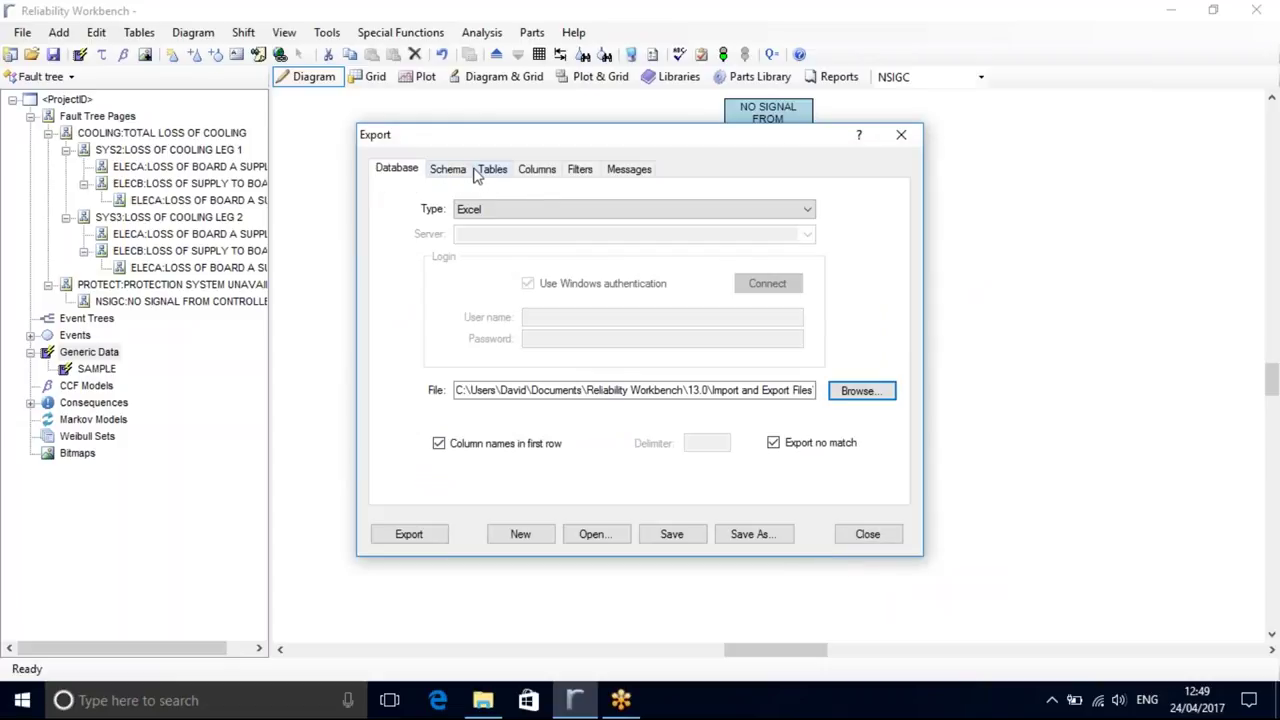
# - Add the FailureModels application table to the exported tables
pyautogui.click(492, 169)
pyautogui.scroll(-6, 540, 280)
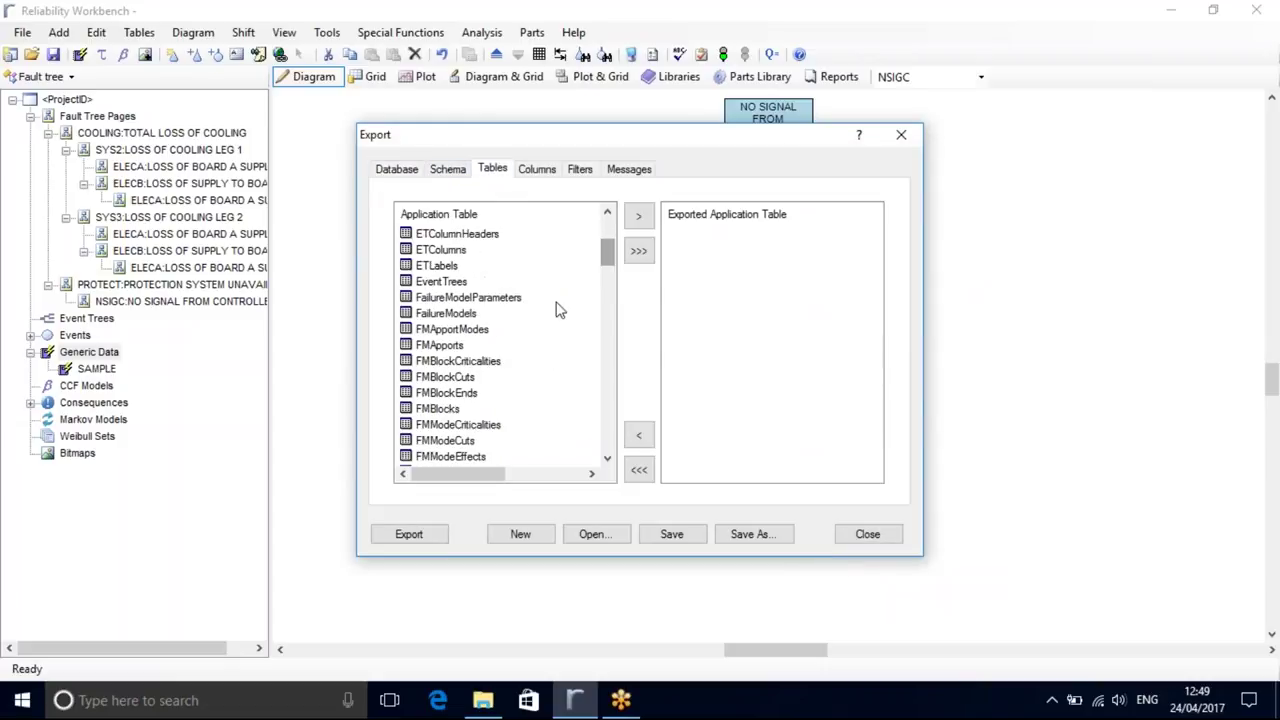
pyautogui.click(470, 313)
pyautogui.click(638, 216)
# - Add the Id, ModelType and Unavailability columns of the FailureModels table to the exported columns
pyautogui.click(537, 169)
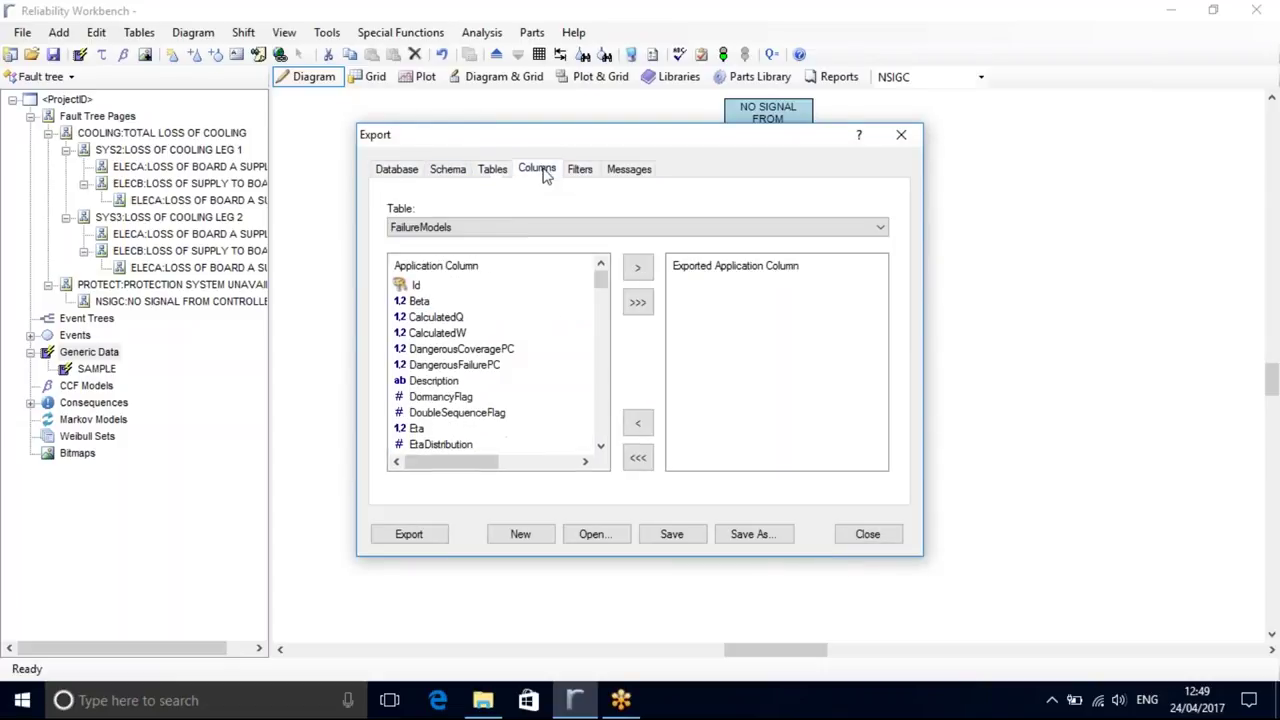
pyautogui.click(415, 285)
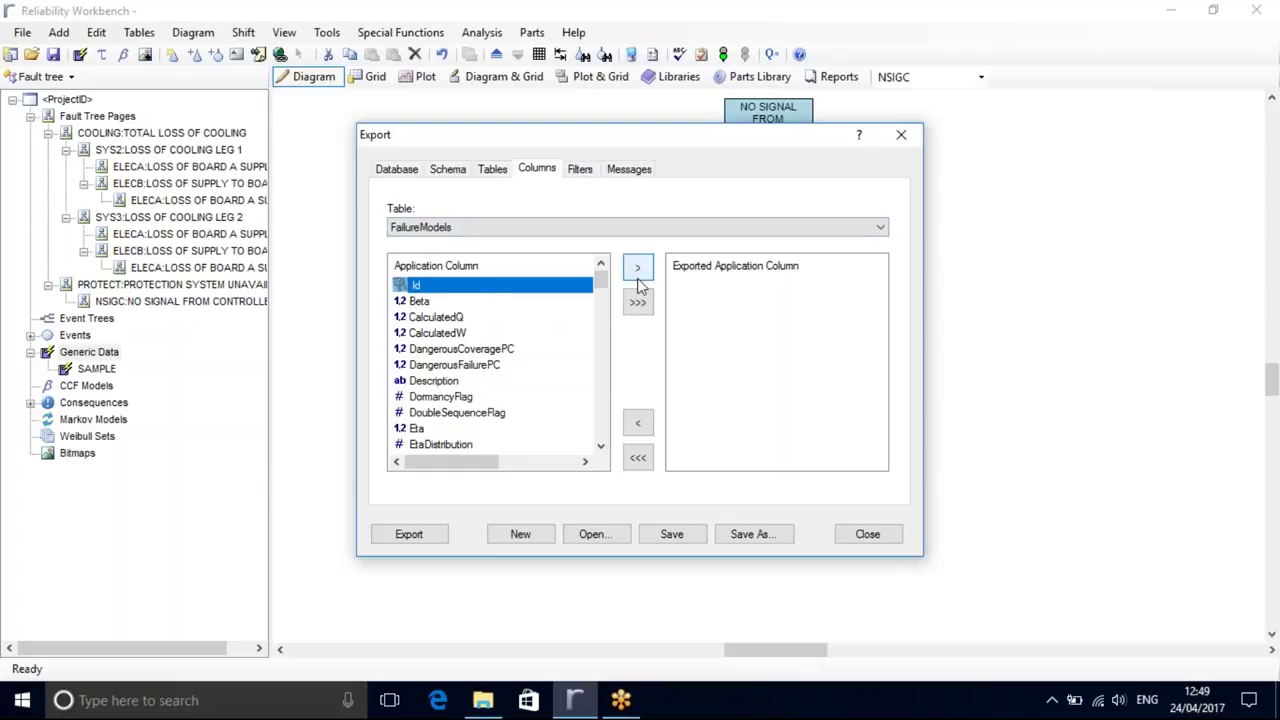
pyautogui.click(637, 272)
pyautogui.moveTo(601, 280); pyautogui.dragTo(600, 334)
pyautogui.click(464, 303)
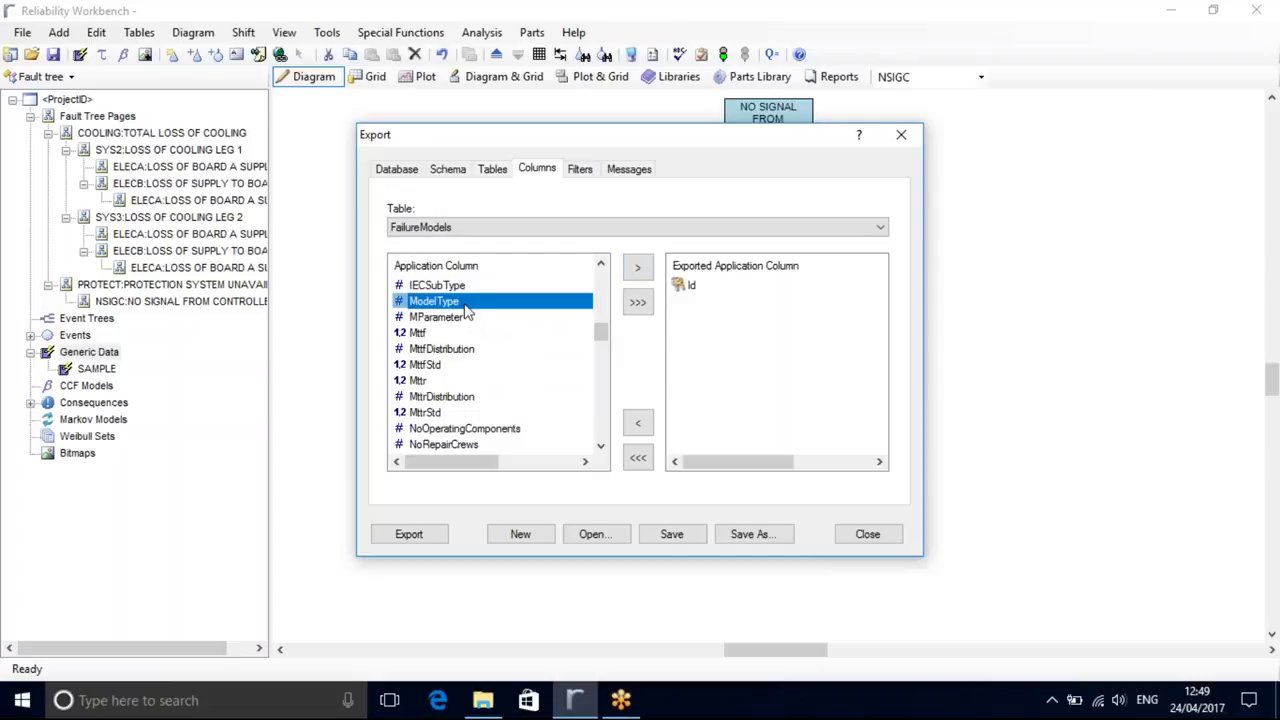
pyautogui.click(637, 267)
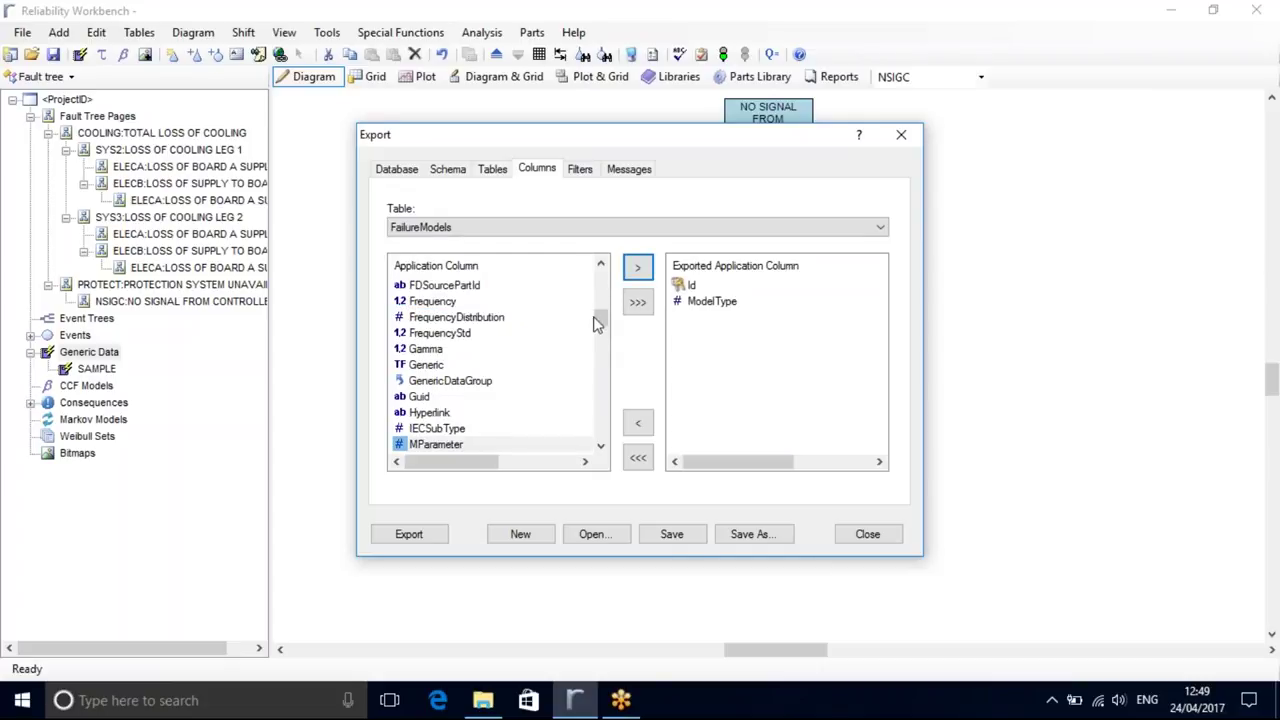
pyautogui.moveTo(604, 328); pyautogui.dragTo(578, 434)
pyautogui.click(455, 397)
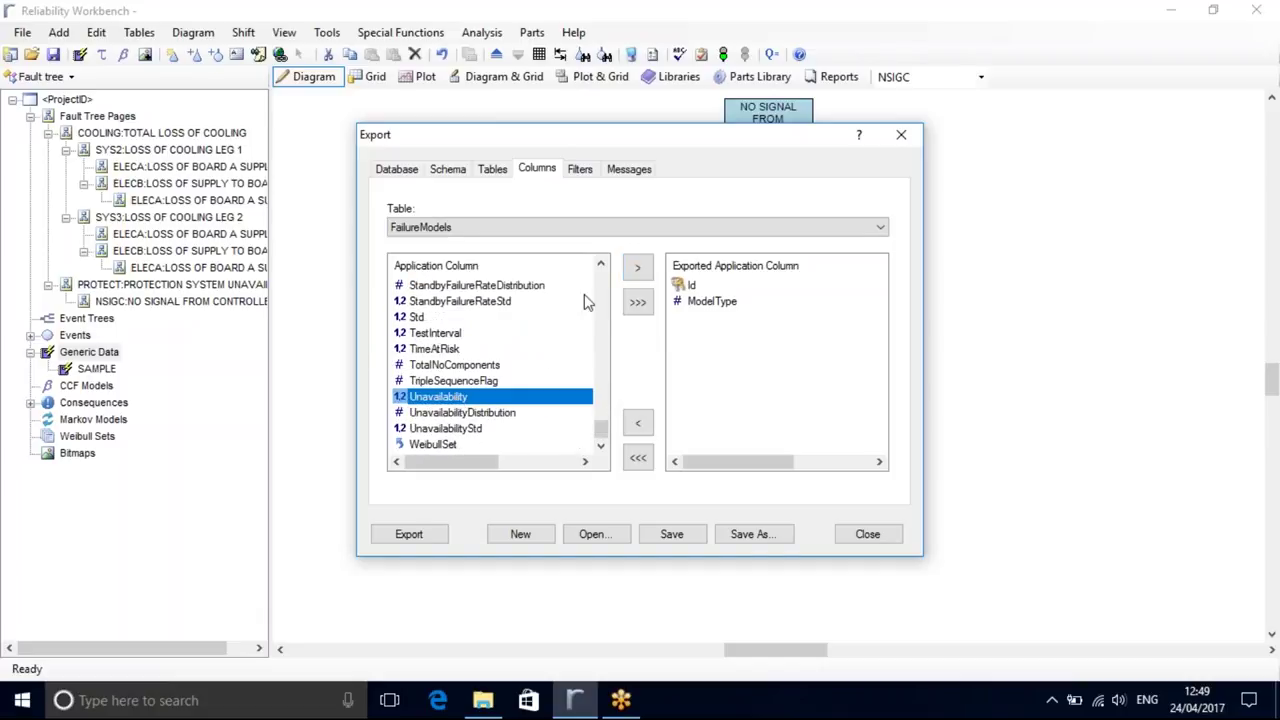
pyautogui.click(637, 267)
# - Run the export, closing its dialog without saving the settings, and start a new project without saving the current one
pyautogui.click(420, 538)
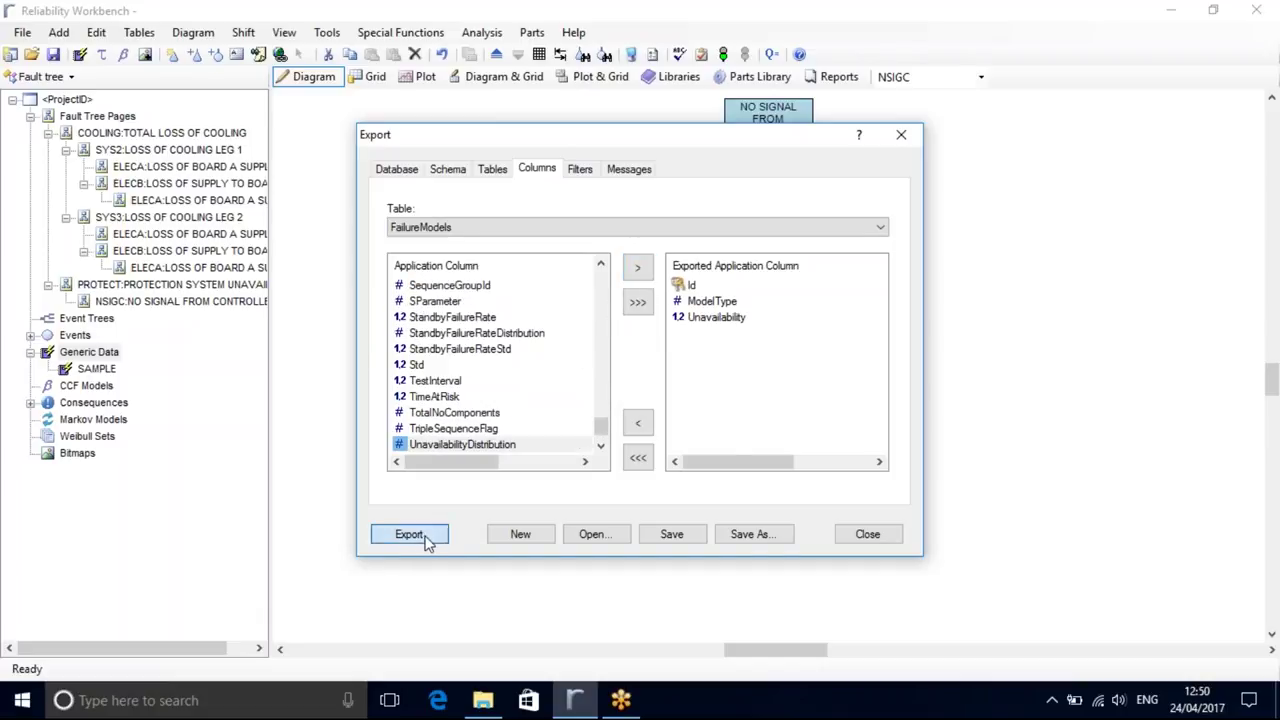
pyautogui.click(653, 420)
pyautogui.click(848, 534)
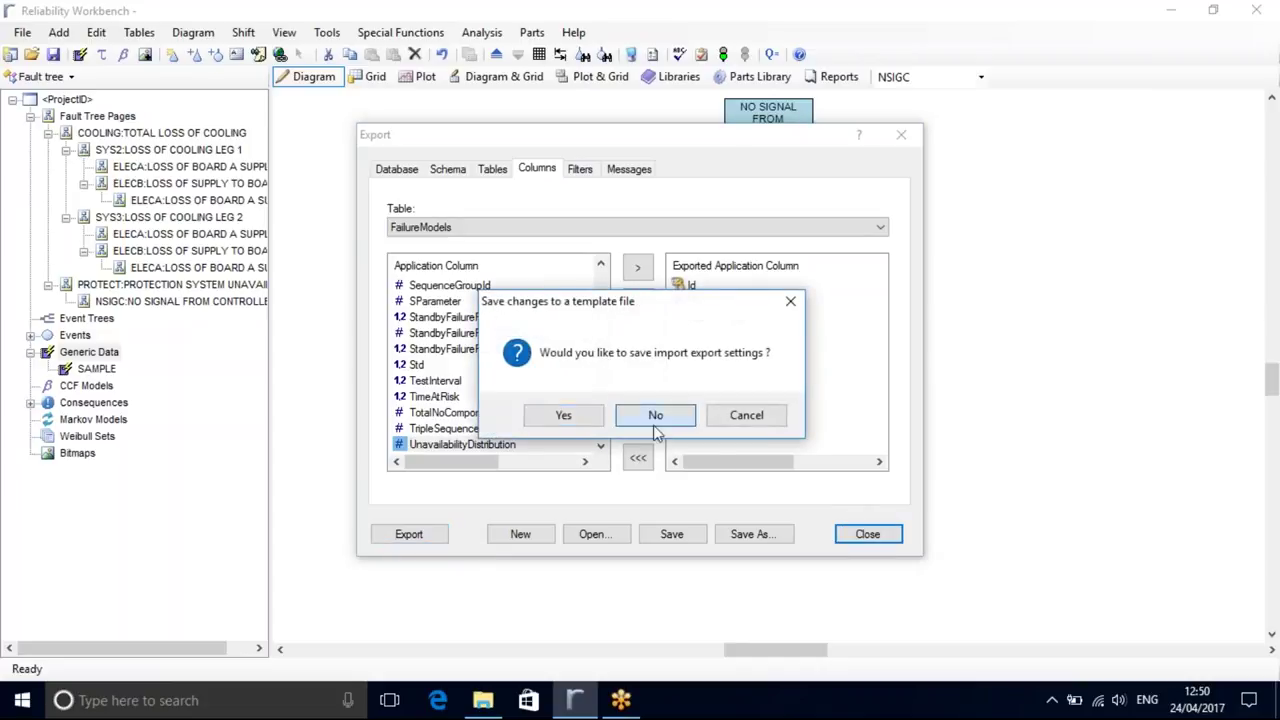
pyautogui.click(654, 415)
pyautogui.click(670, 420)
# - Open the exported model_240416 workbook in Excel and fit the widths of columns B and C to their contents
pyautogui.click(484, 698)
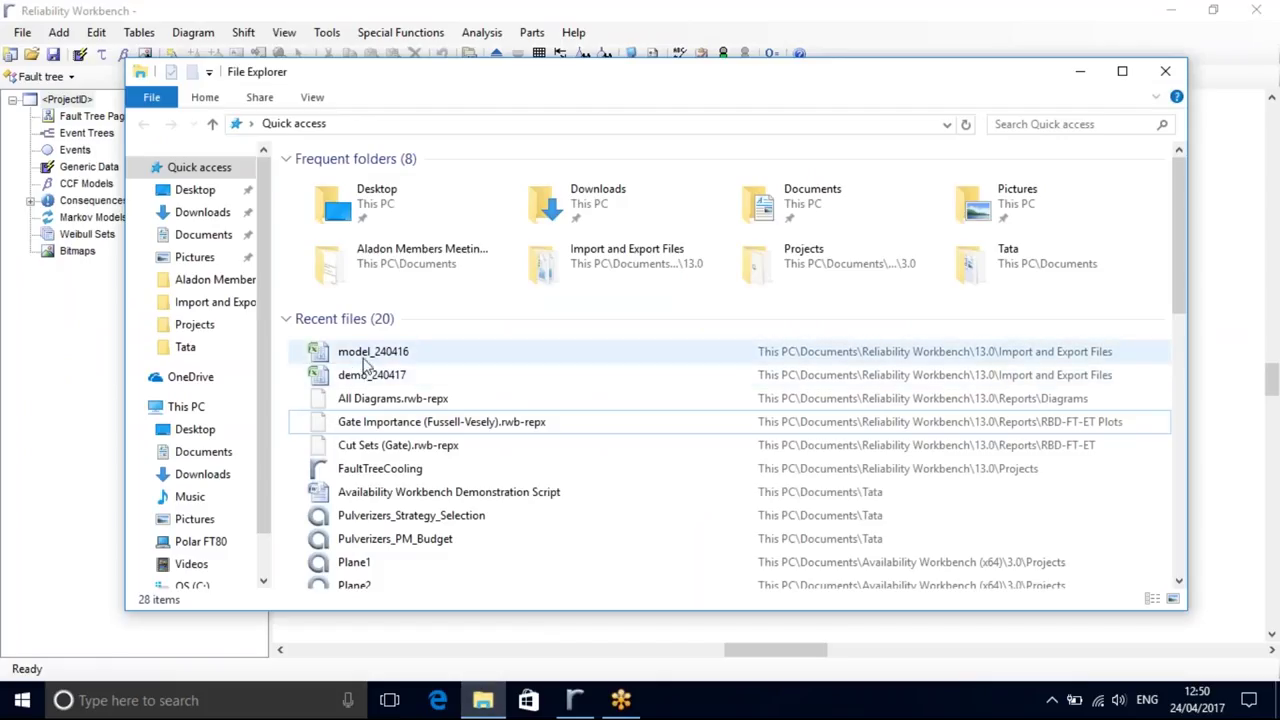
pyautogui.click(389, 359)
pyautogui.doubleClick(389, 359)
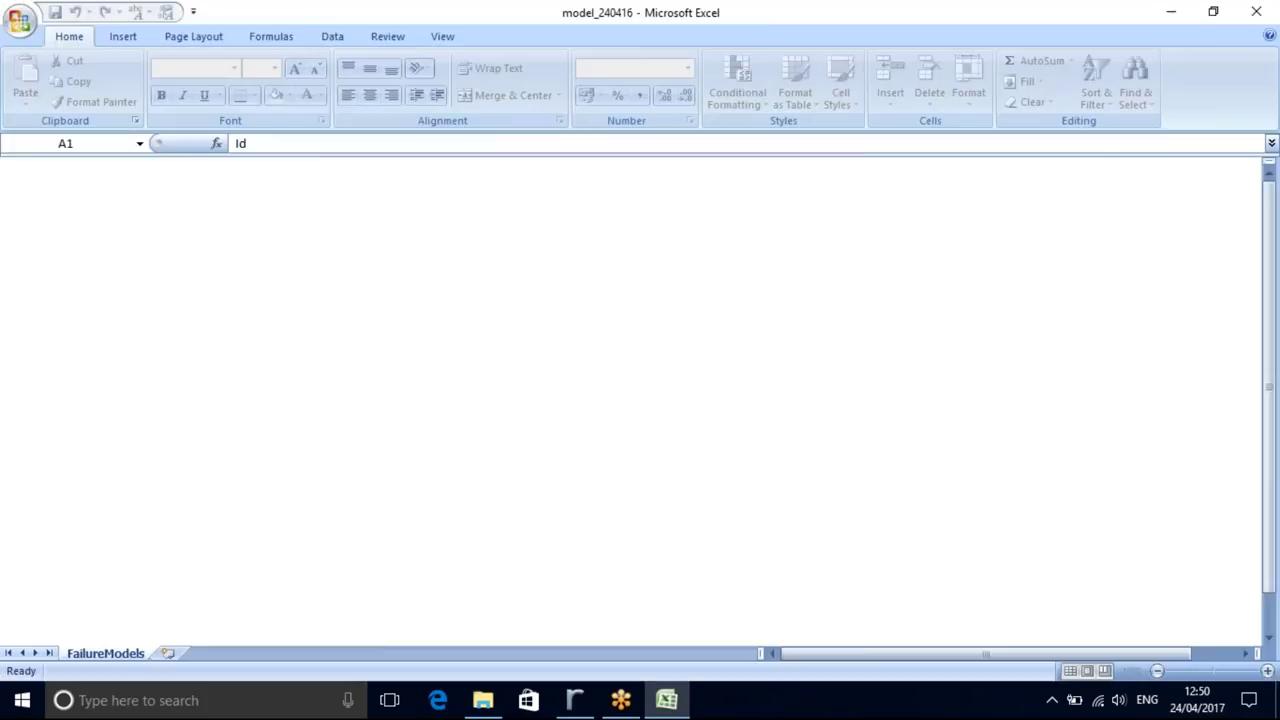
pyautogui.click(300, 370)
pyautogui.doubleClick(144, 167)
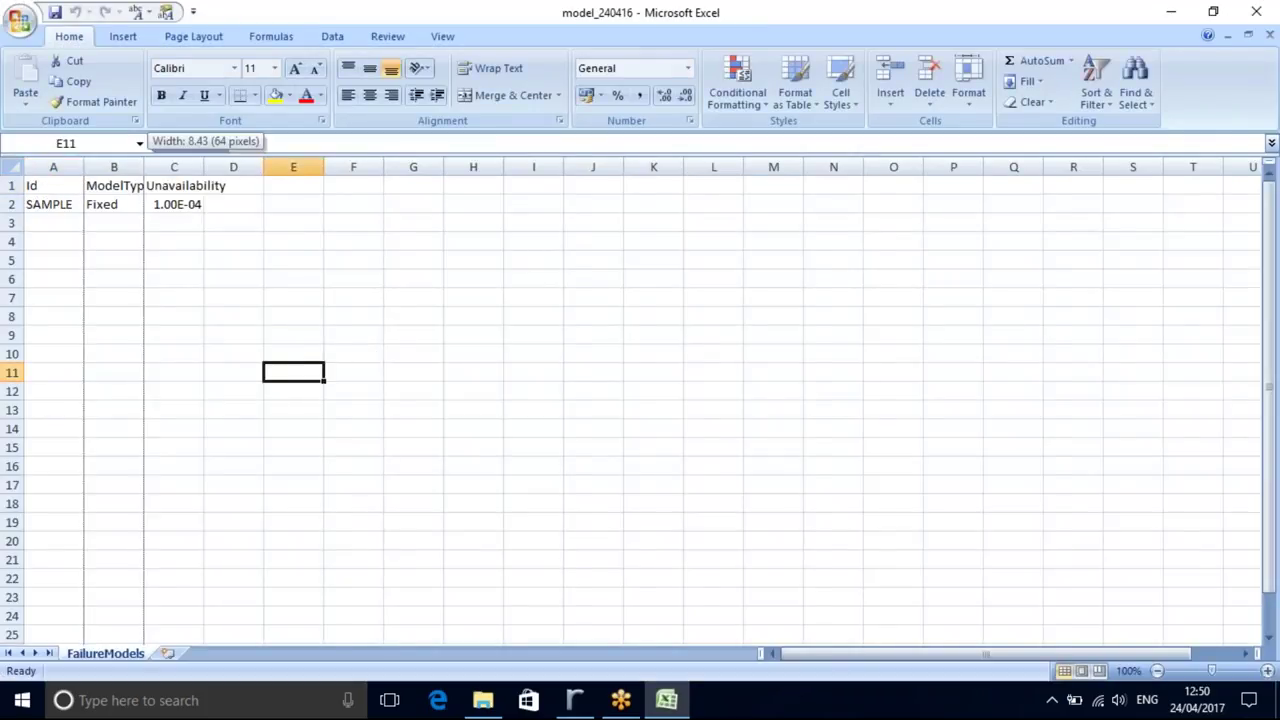
pyautogui.doubleClick(216, 167)
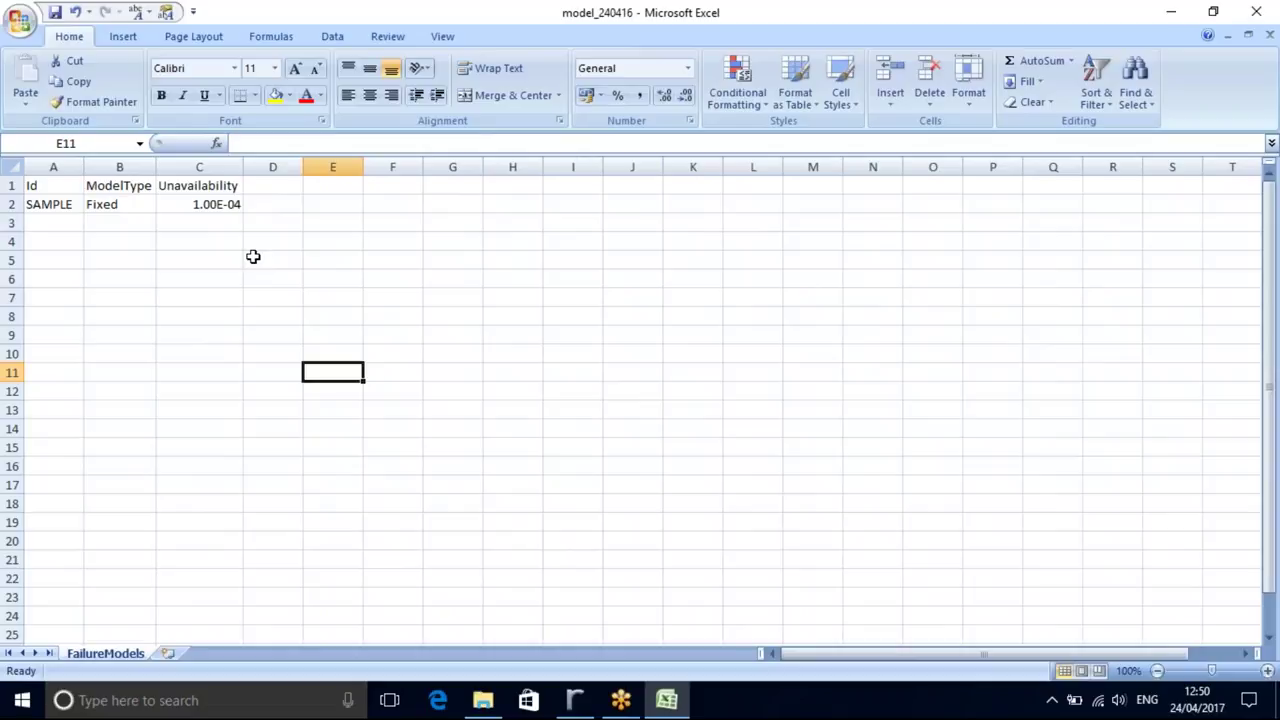
# - Rename the column headers in A1:C1 of the FailureModels sheet to Name, Type and PFD
pyautogui.moveTo(25, 185); pyautogui.dragTo(190, 186)
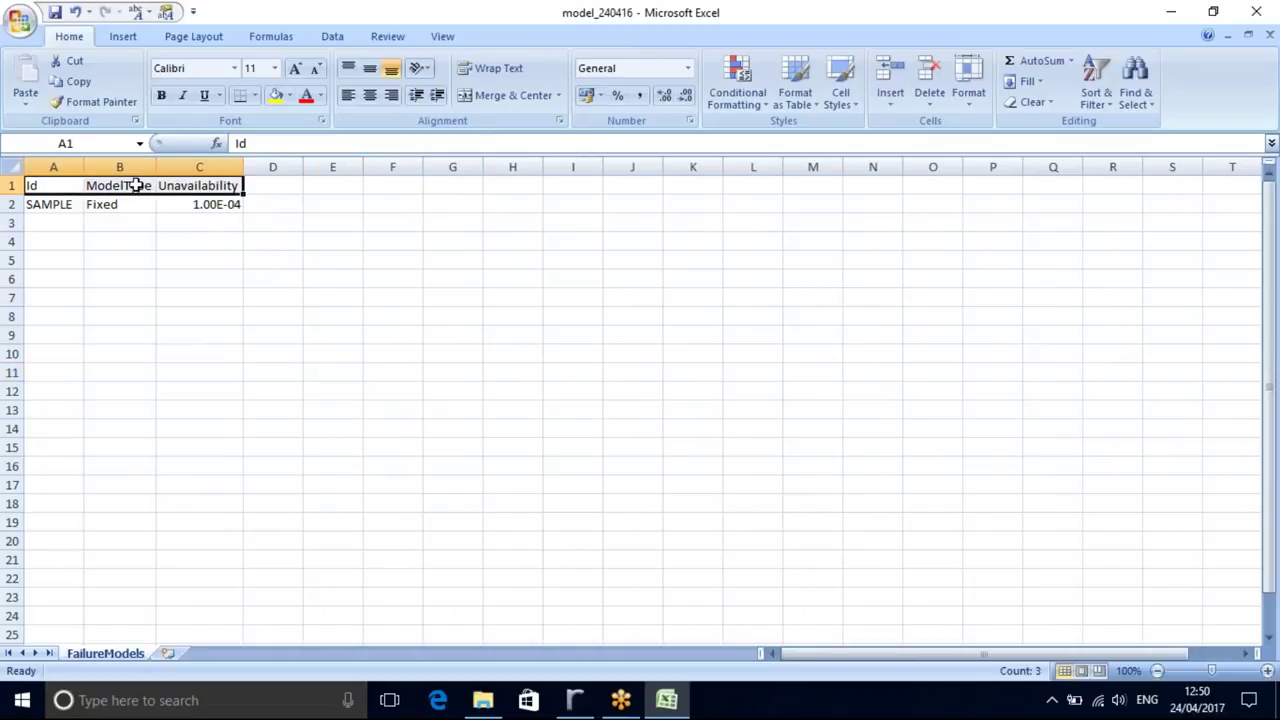
pyautogui.click(76, 186)
pyautogui.write('Name')
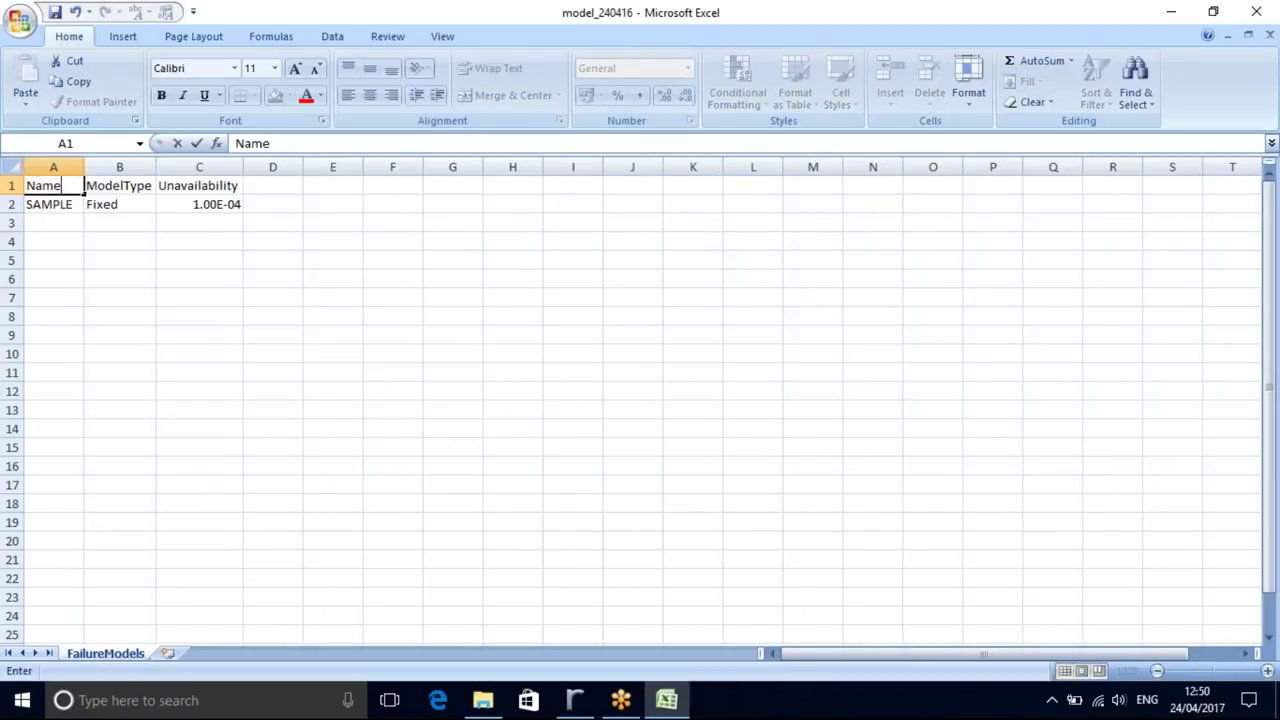
pyautogui.press('Tab')
pyautogui.write('T')
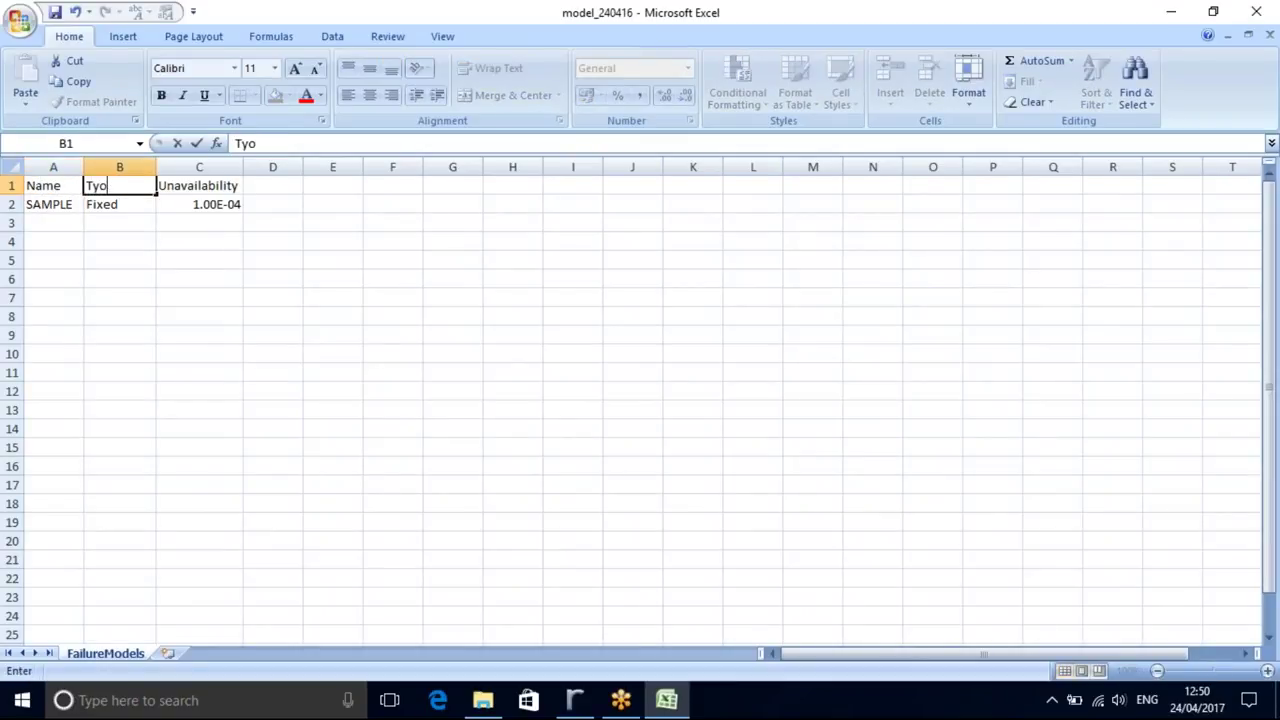
pyautogui.write('ype')
pyautogui.press('Tab')
pyautogui.write('\\\\\\\\\\p')
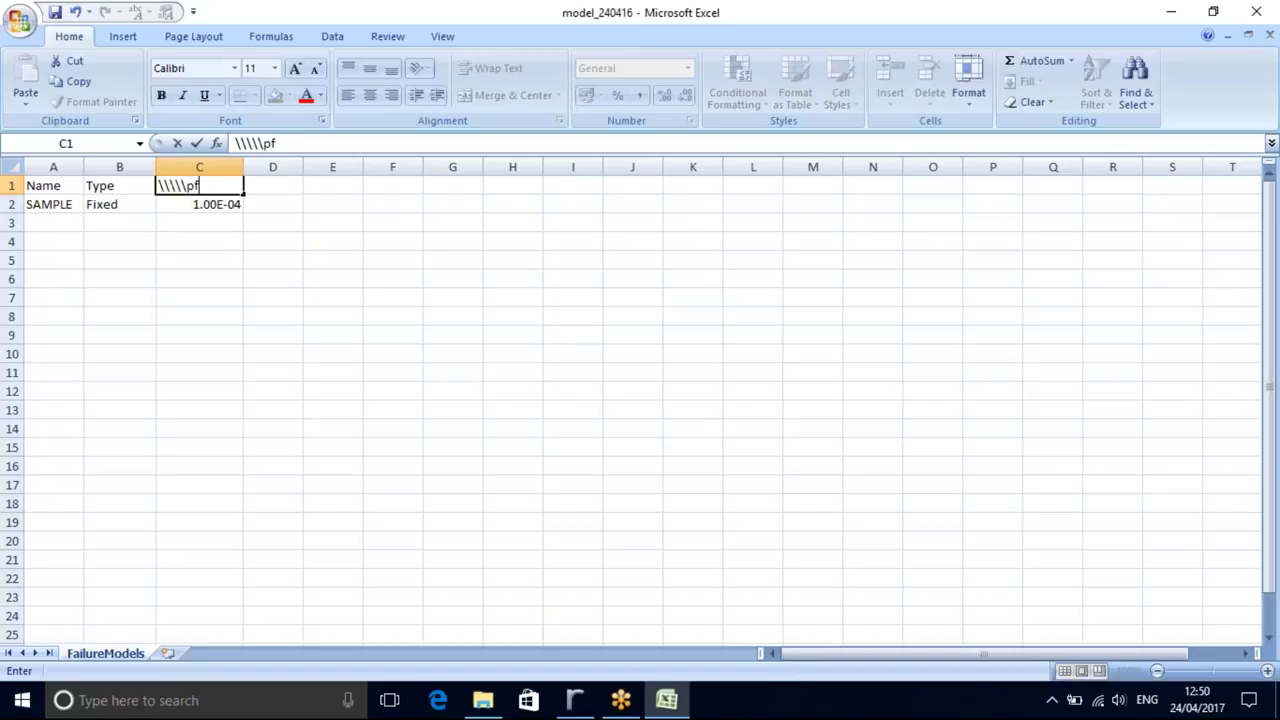
pyautogui.press('BackSpace')
pyautogui.press('BackSpace')
pyautogui.press('BackSpace')
pyautogui.press('BackSpace')
pyautogui.press('BackSpace')
pyautogui.press('BackSpace')
pyautogui.write('PFD')
pyautogui.click(172, 277)
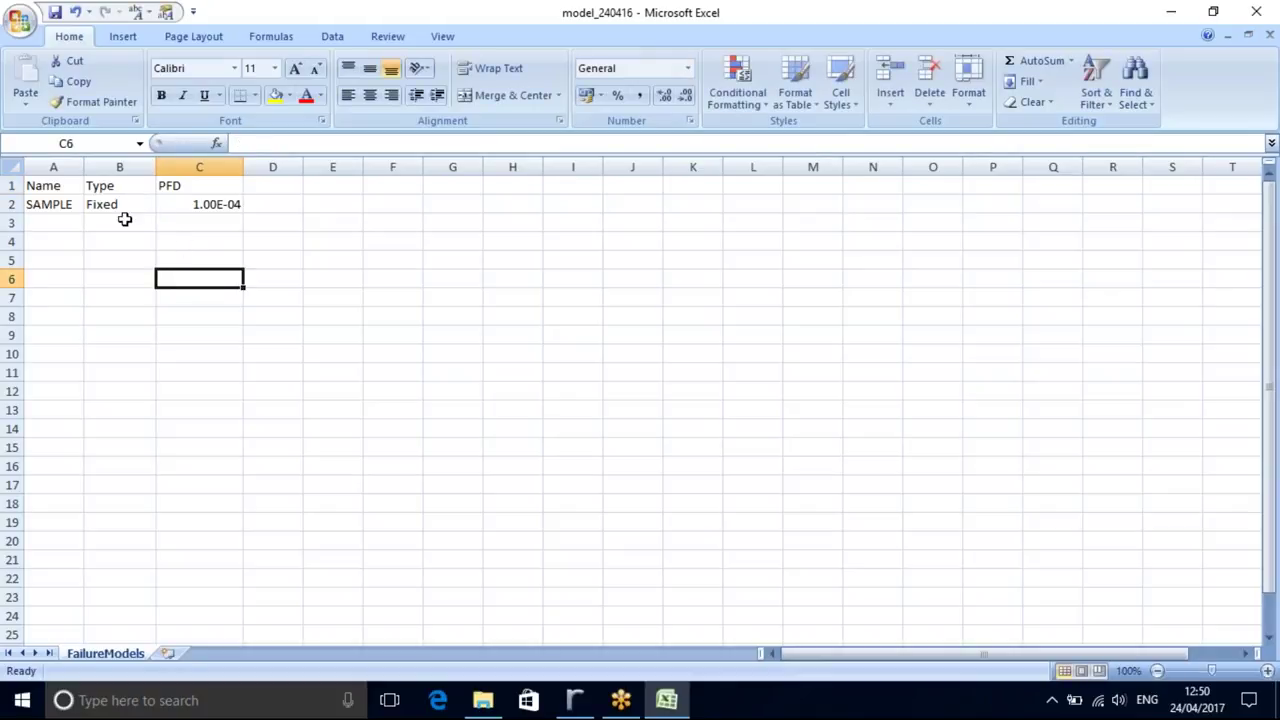
pyautogui.moveTo(53, 185); pyautogui.dragTo(52, 204)
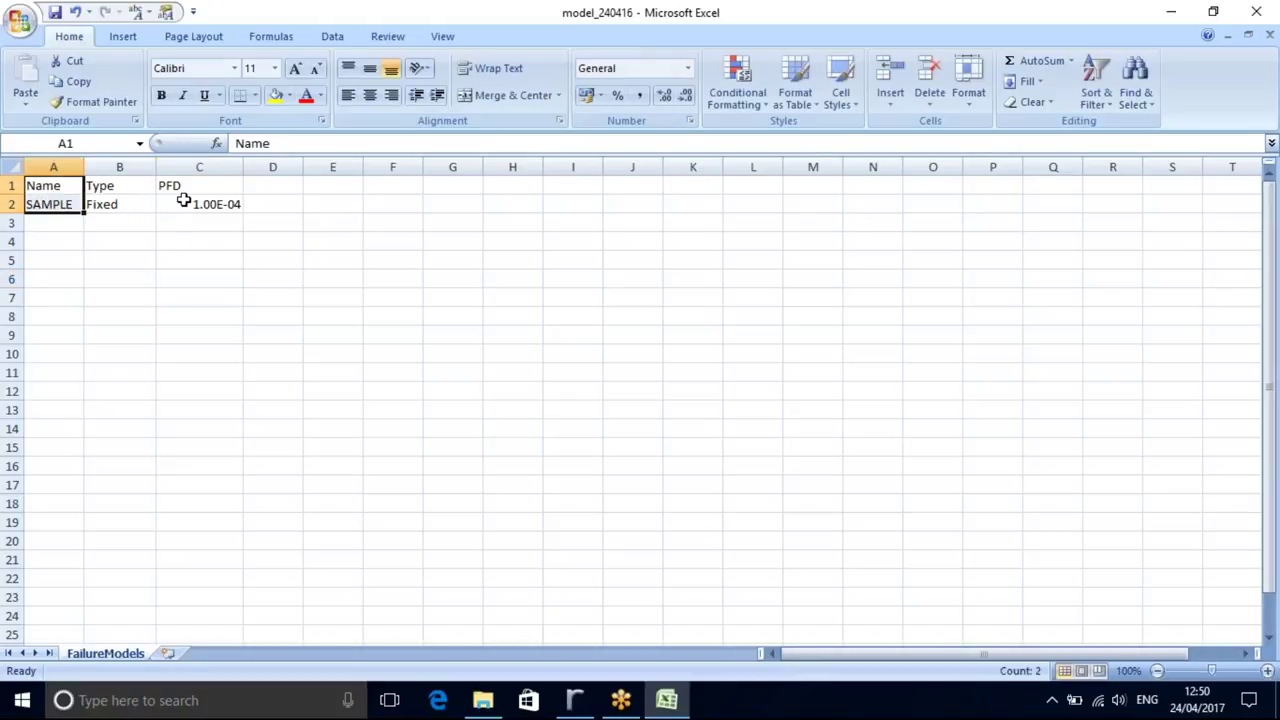
pyautogui.moveTo(182, 186); pyautogui.dragTo(184, 204)
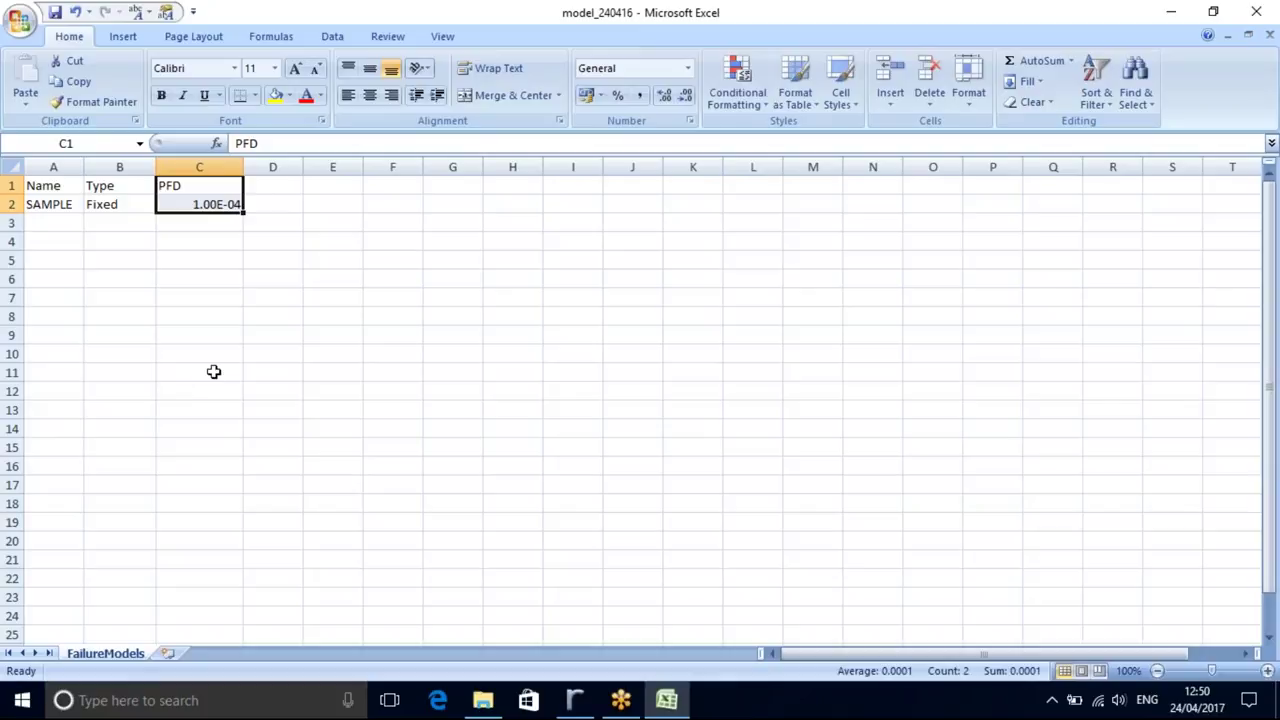
pyautogui.moveTo(110, 183); pyautogui.dragTo(105, 204)
pyautogui.click(118, 240)
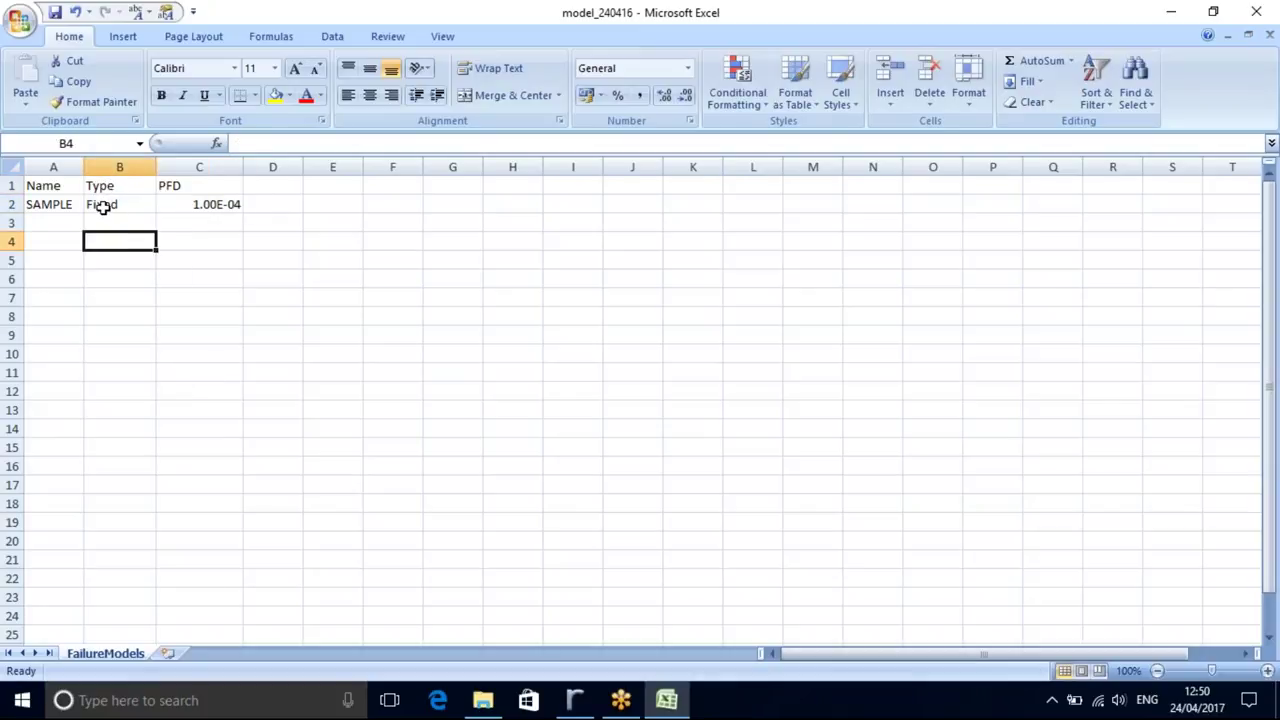
pyautogui.click(99, 207)
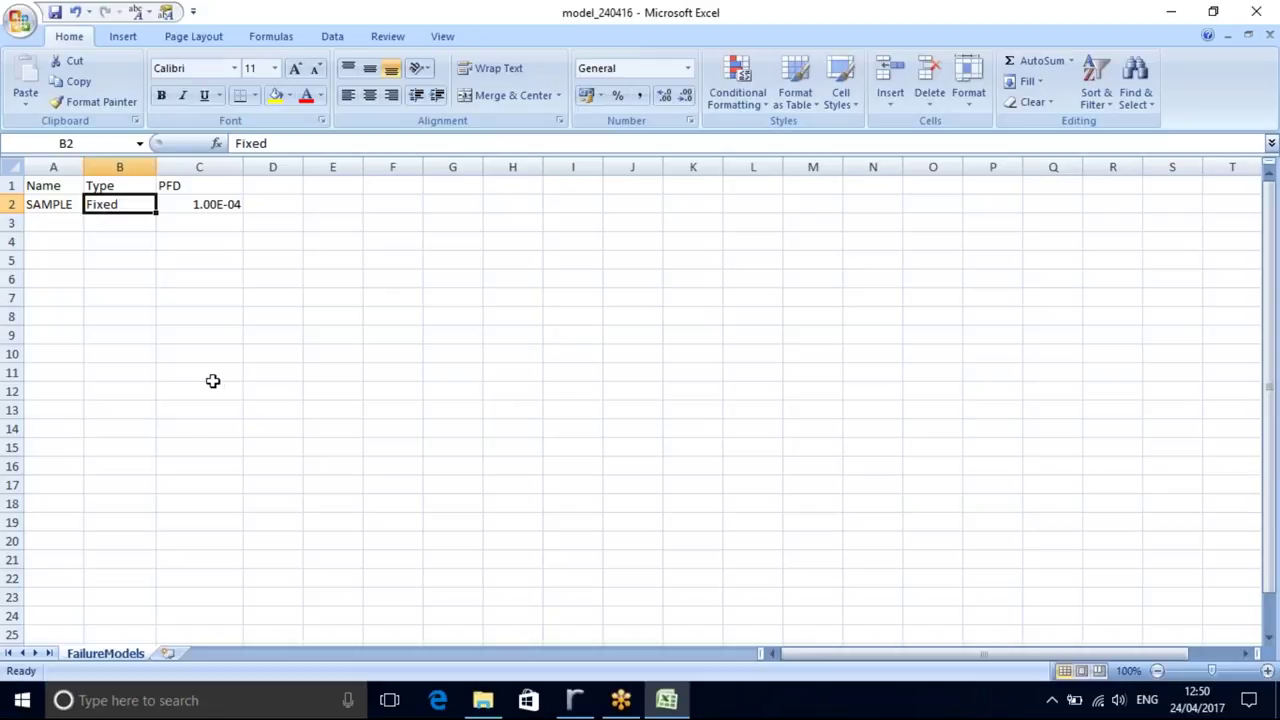
# - Save the model_240416 workbook and close Excel to return to Reliability Workbench
pyautogui.click(55, 14)
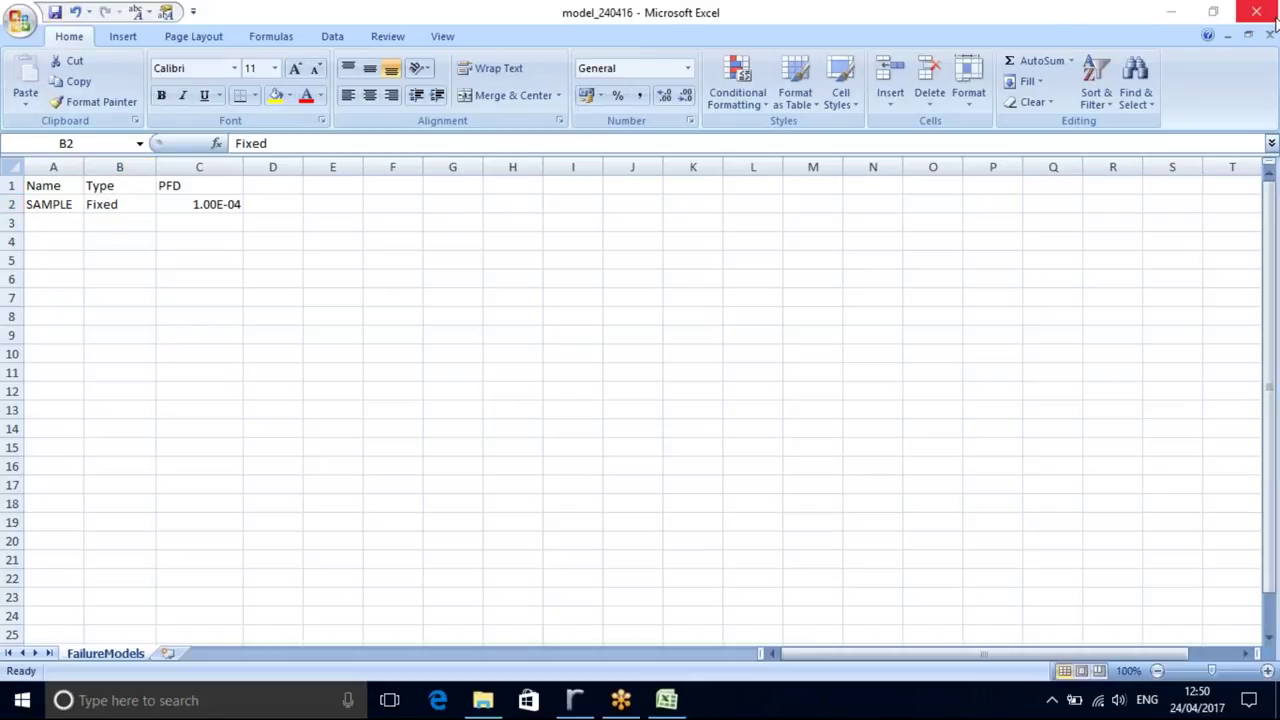
pyautogui.click(1256, 12)
pyautogui.press('Escape')
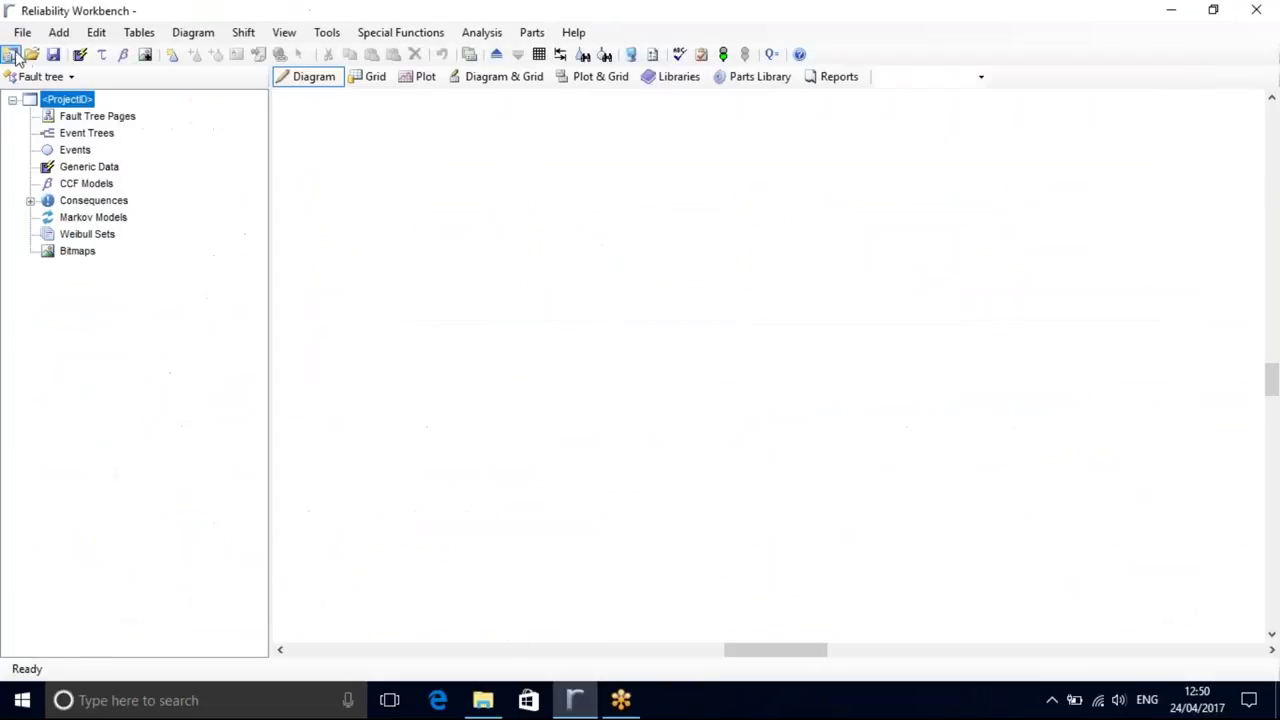
# - Set up an Excel import from the model_240416 file with column names in the first row
pyautogui.click(23, 33)
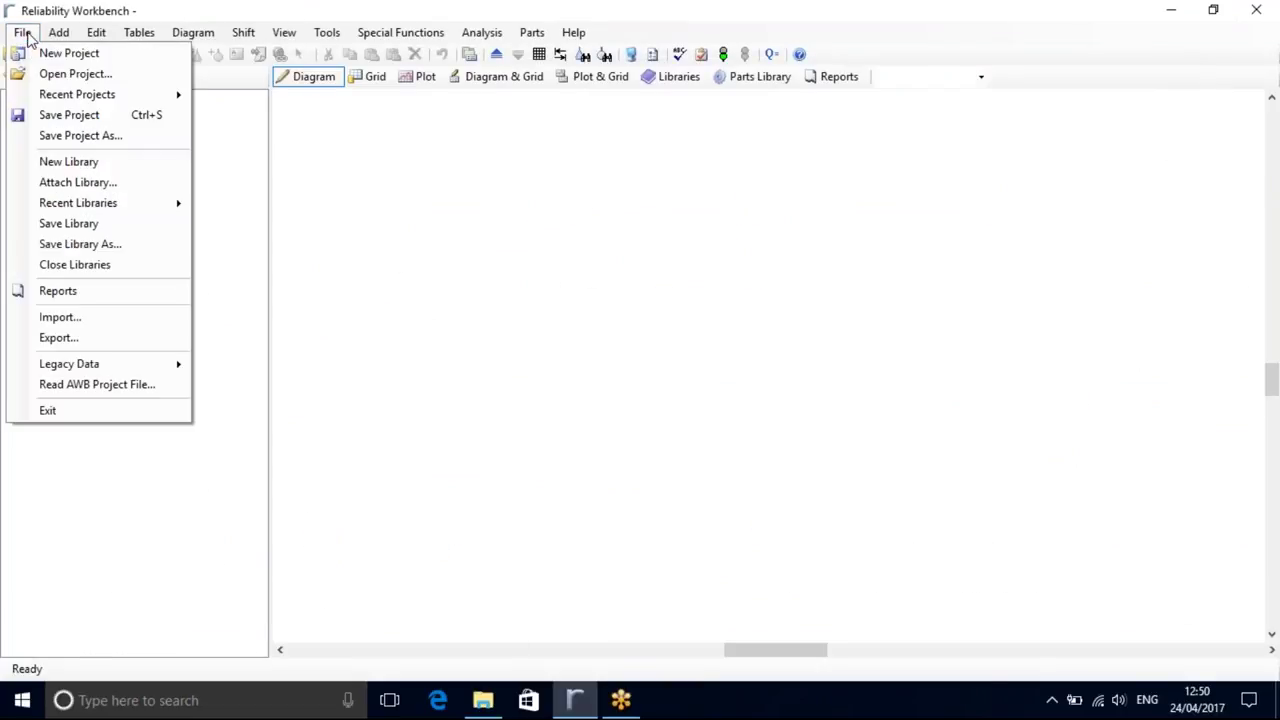
pyautogui.click(60, 317)
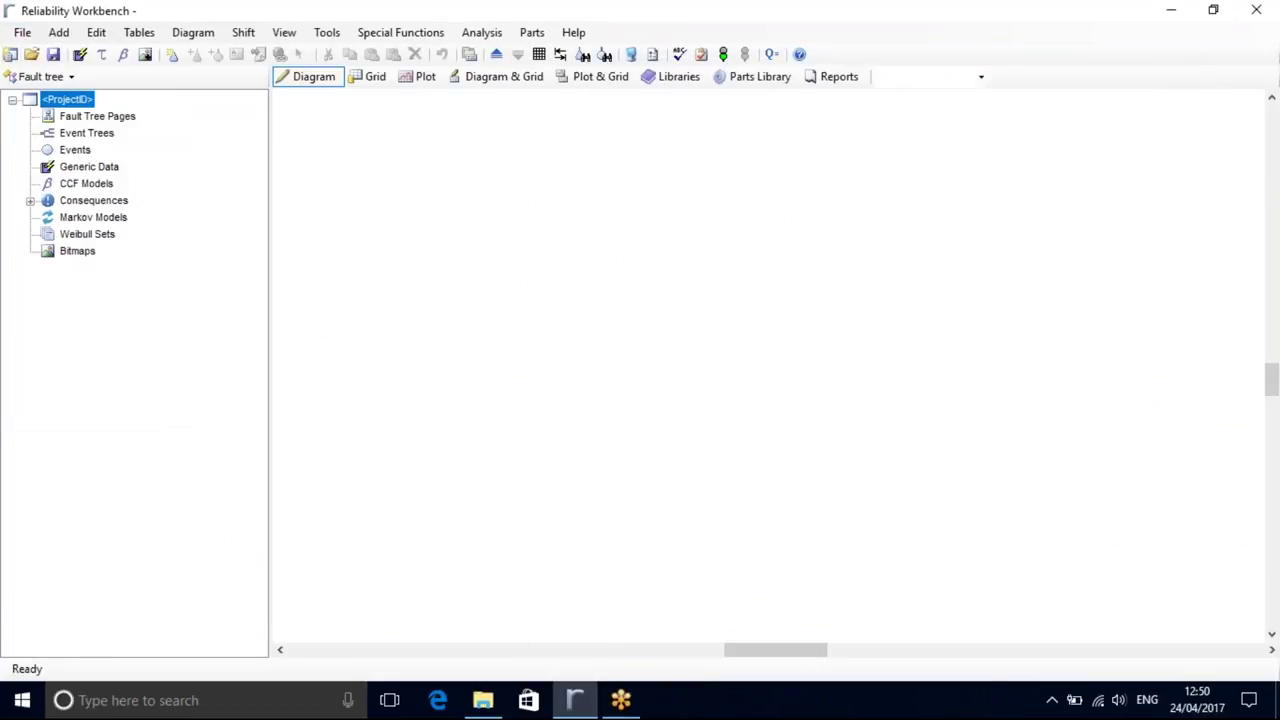
pyautogui.click(500, 211)
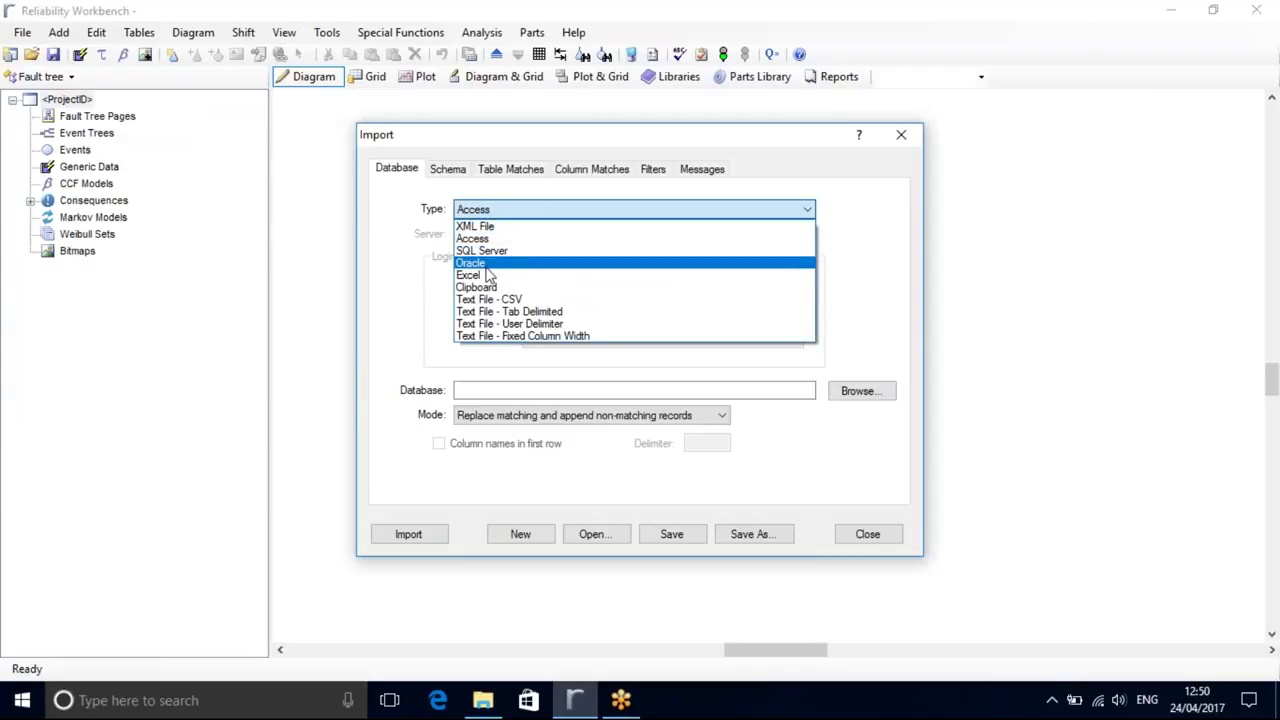
pyautogui.click(470, 275)
pyautogui.click(439, 444)
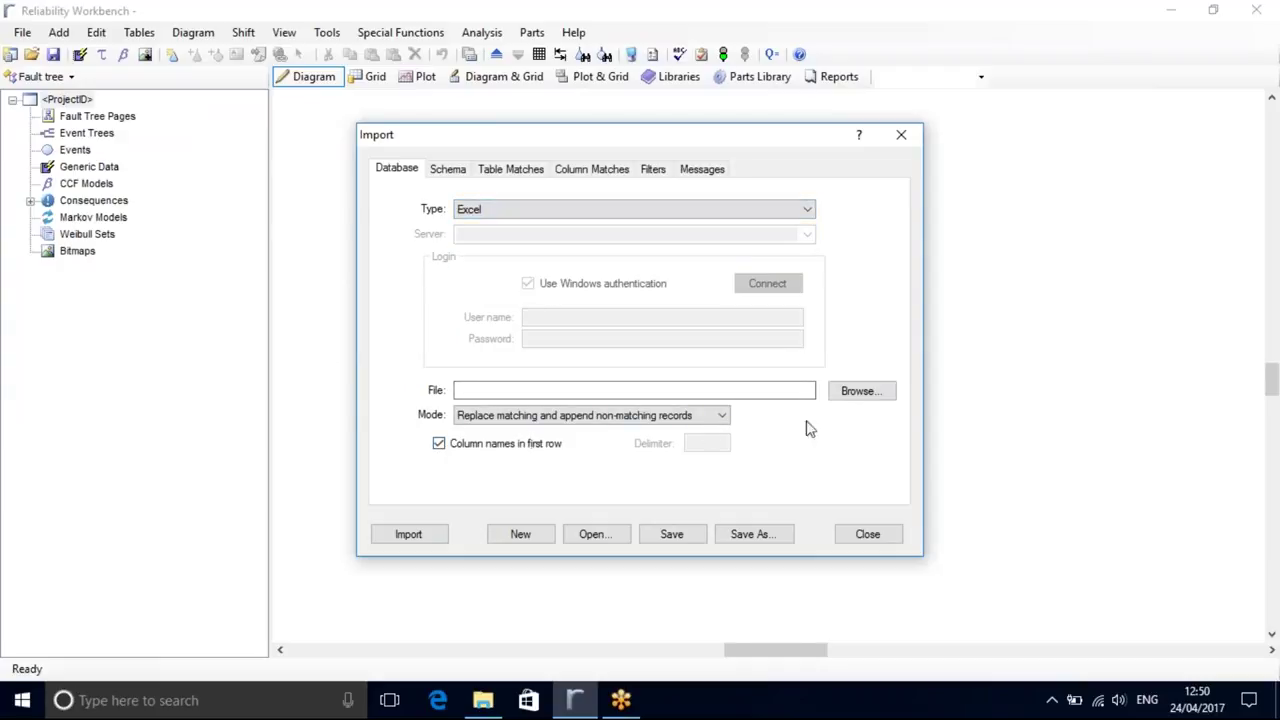
pyautogui.click(849, 394)
pyautogui.doubleClick(575, 282)
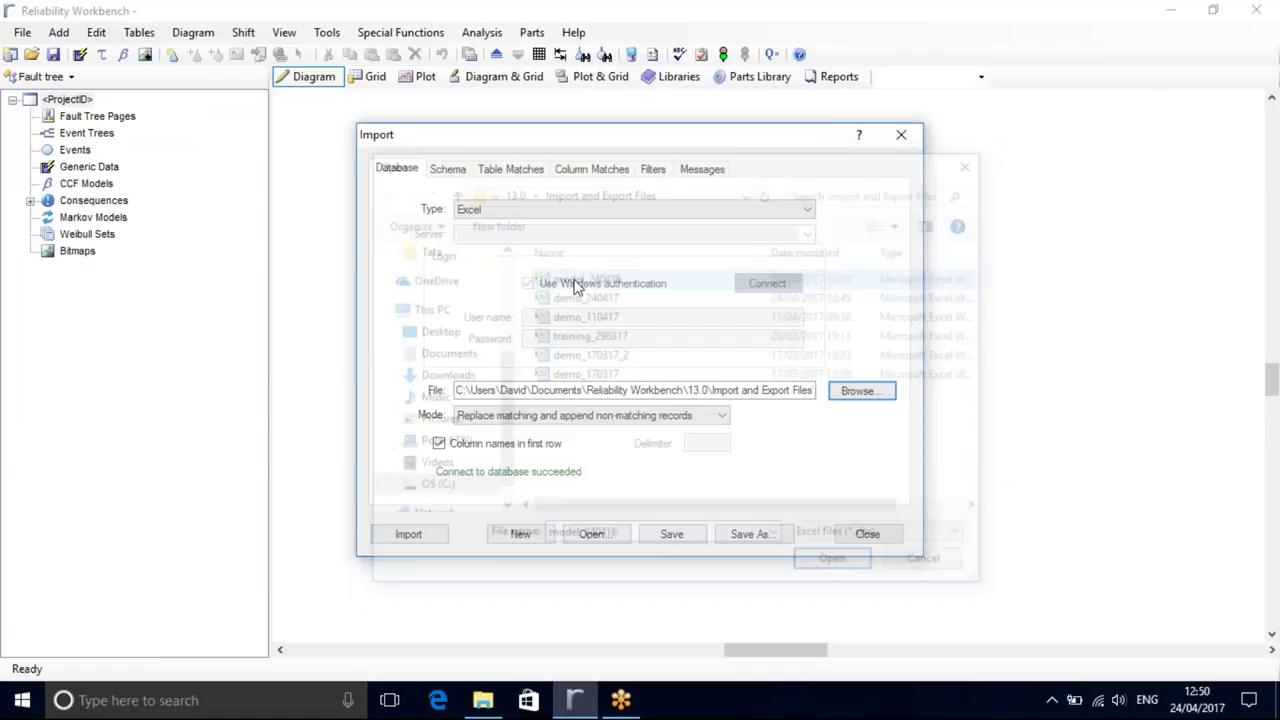
# - Review the import schema and match the external FailureModels table to the application's FailureModels table
pyautogui.click(450, 170)
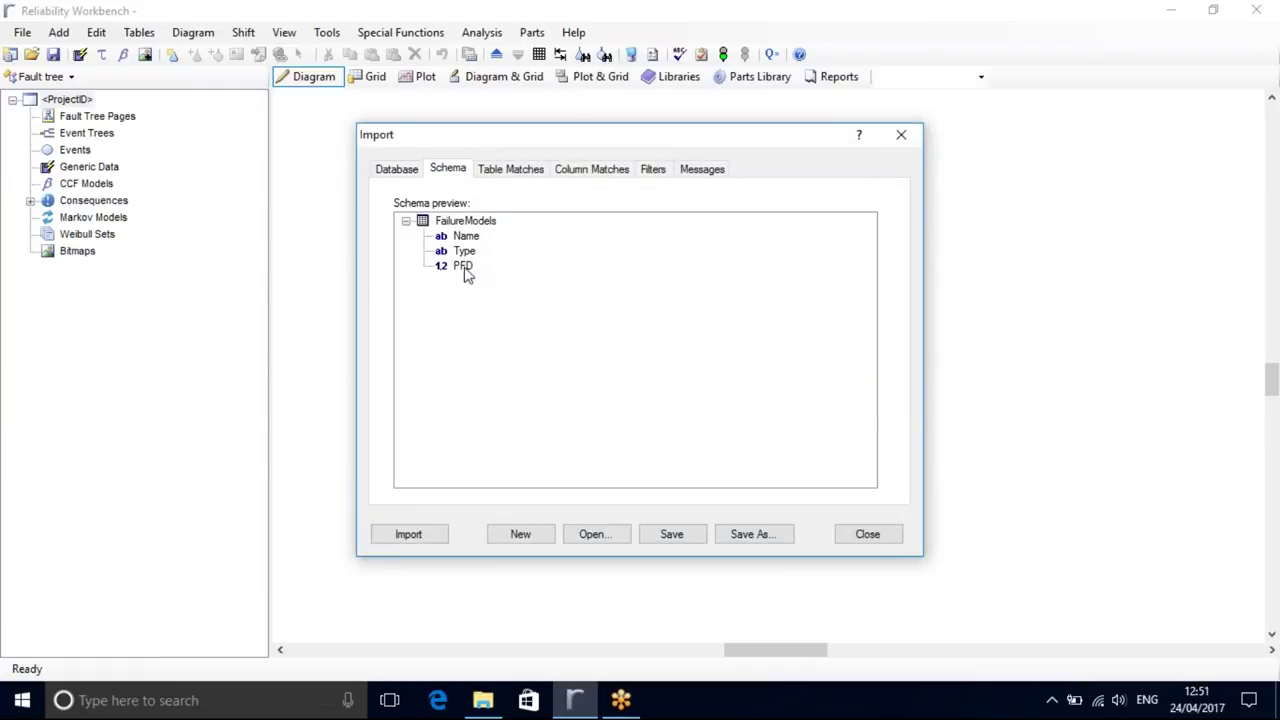
pyautogui.click(510, 170)
pyautogui.click(466, 256)
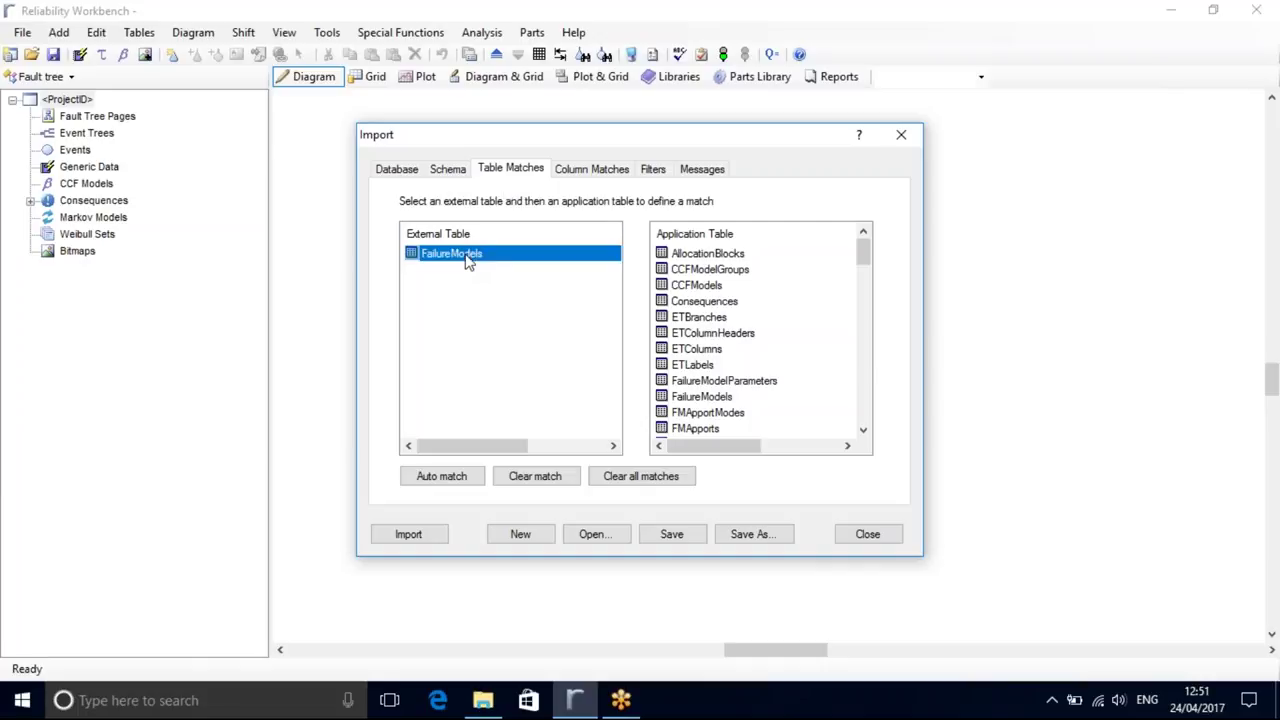
pyautogui.moveTo(871, 263)
pyautogui.mouseDown()
pyautogui.moveTo(866, 293)
pyautogui.moveTo(859, 284)
pyautogui.mouseUp()
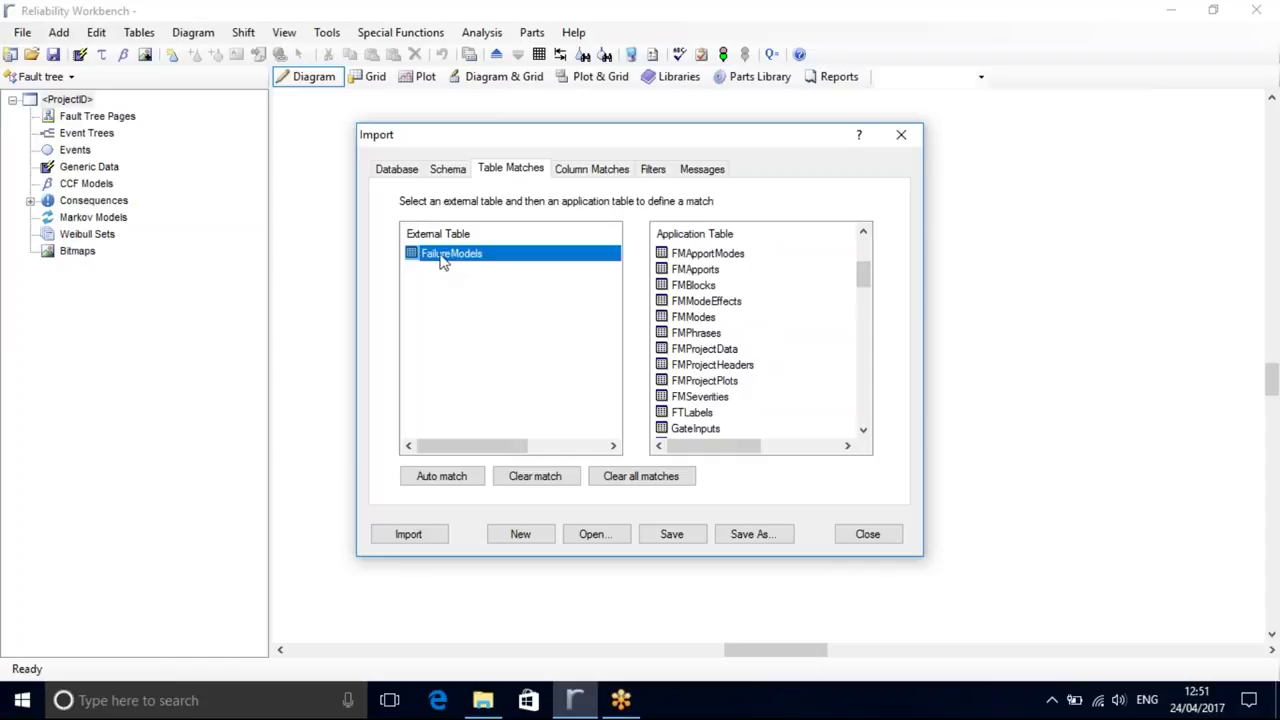
pyautogui.moveTo(864, 273); pyautogui.dragTo(865, 266)
pyautogui.click(700, 286)
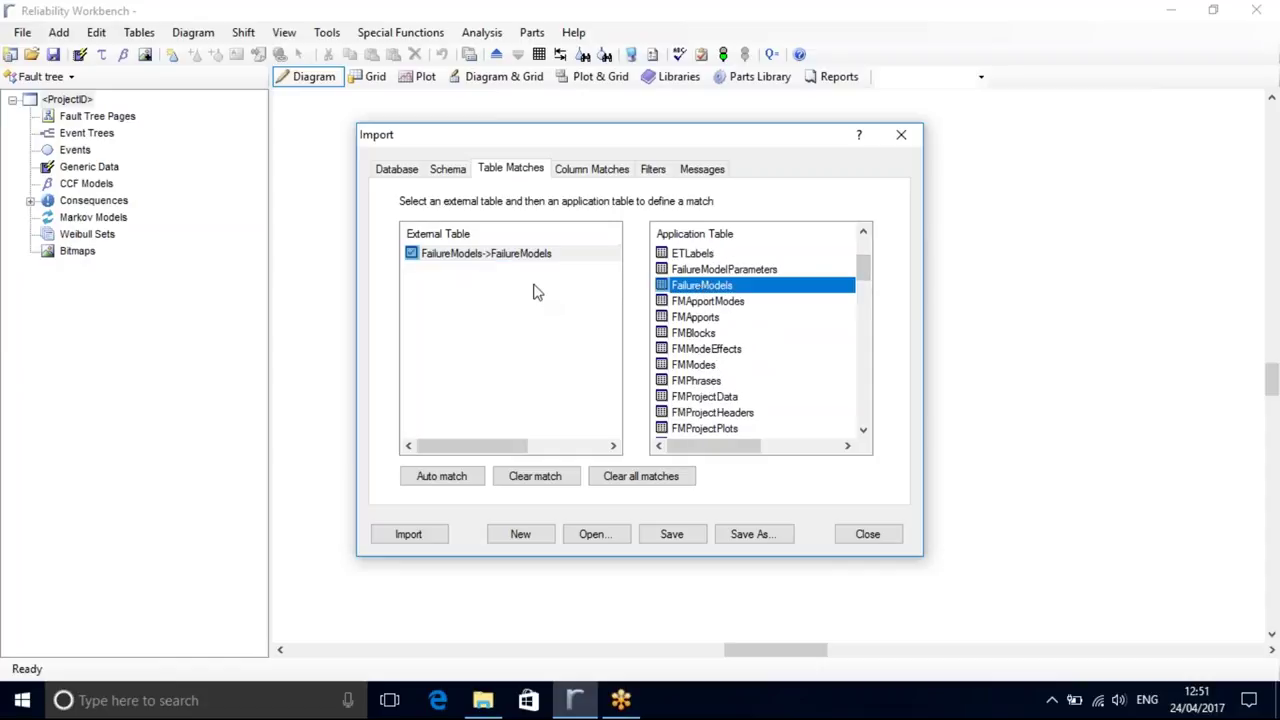
# - Try to match the FailureModels columns automatically
pyautogui.click(592, 172)
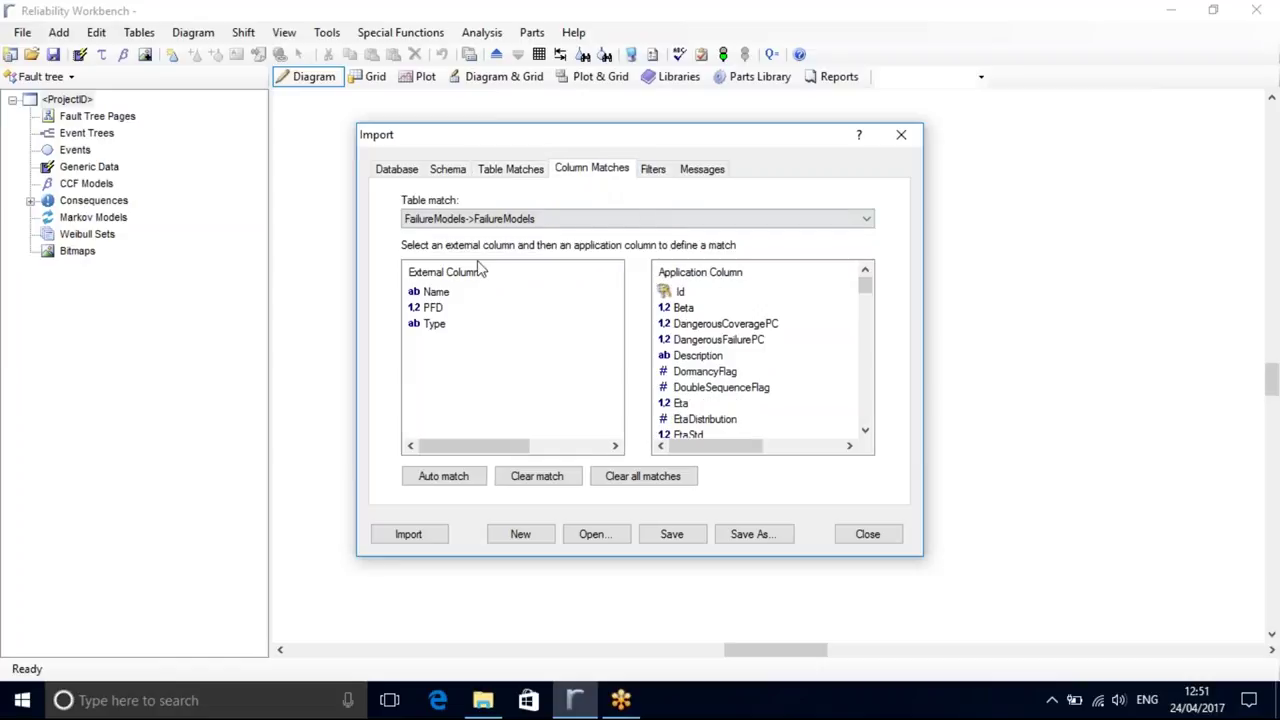
pyautogui.click(441, 478)
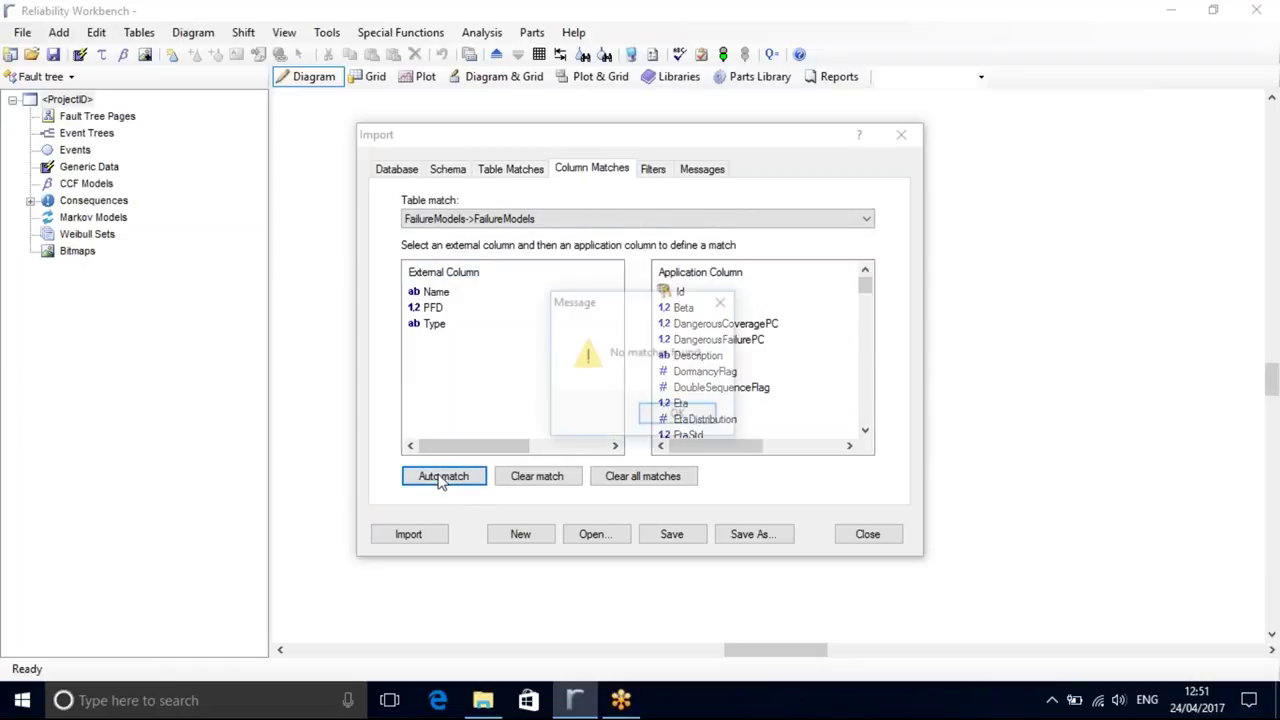
pyautogui.click(665, 420)
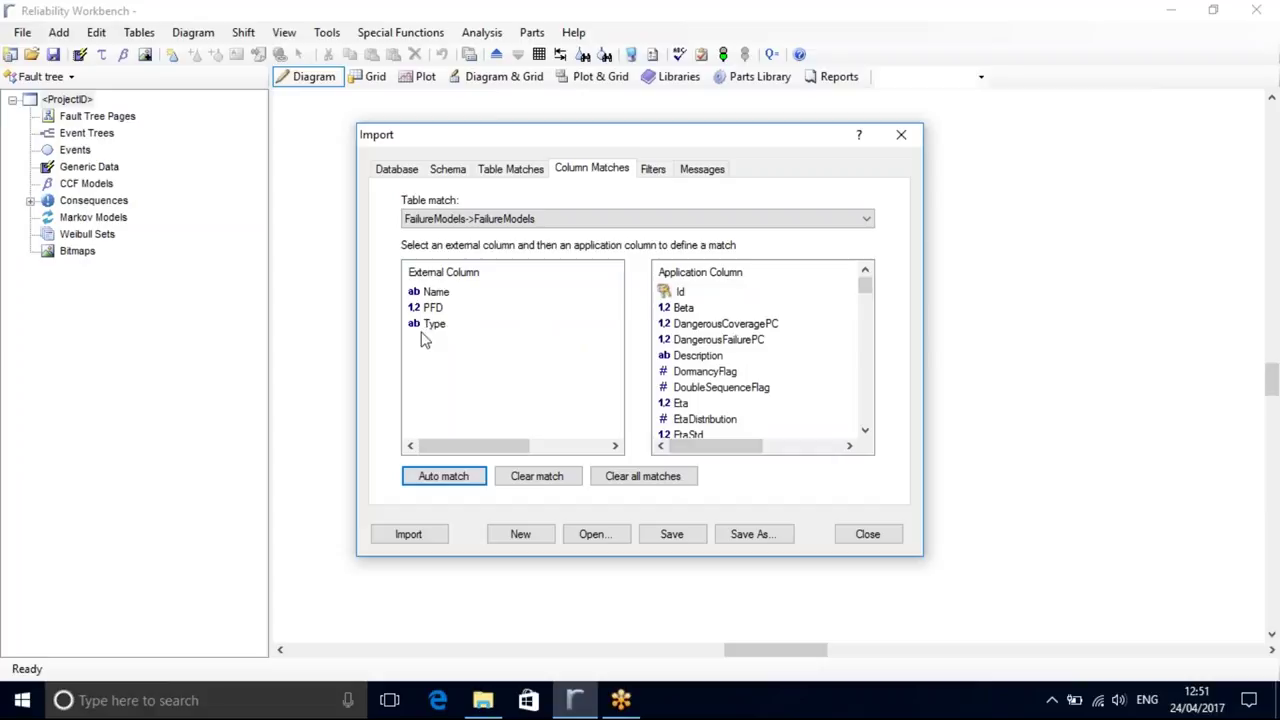
# - Match the external columns Name to Id, PFD to Unavailability and Type to ModelType
pyautogui.click(442, 298)
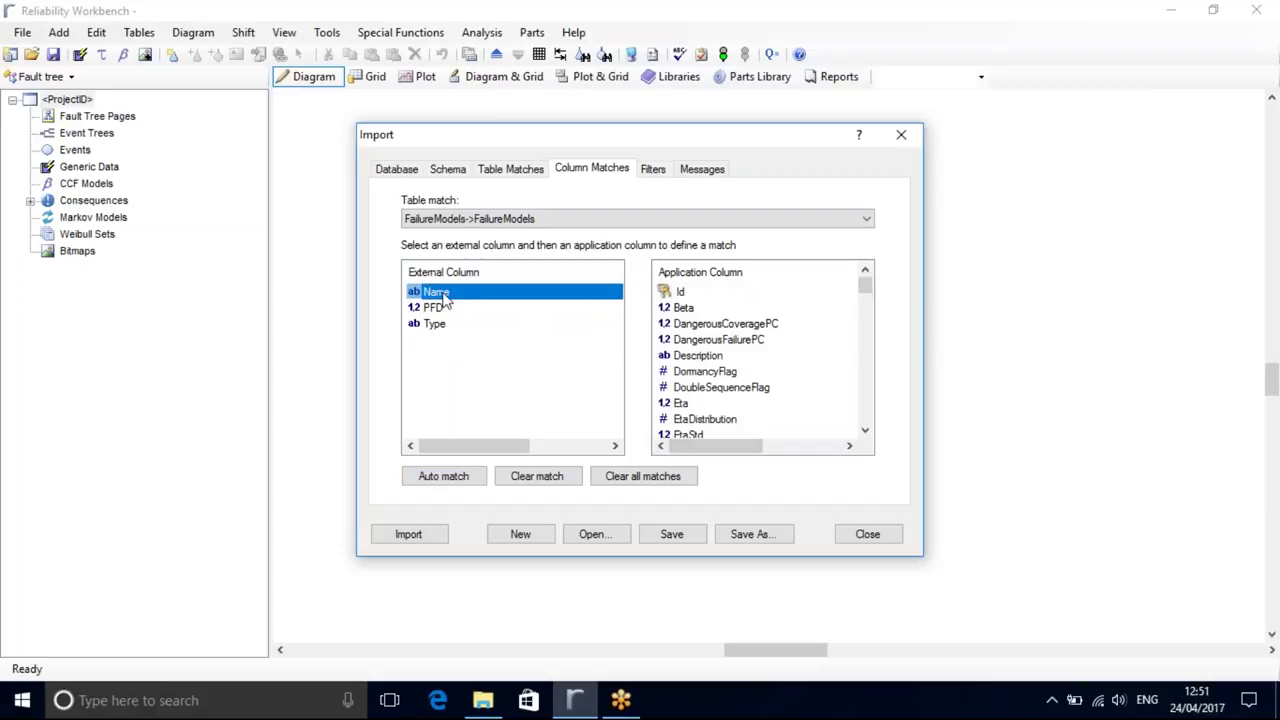
pyautogui.click(684, 292)
pyautogui.click(435, 308)
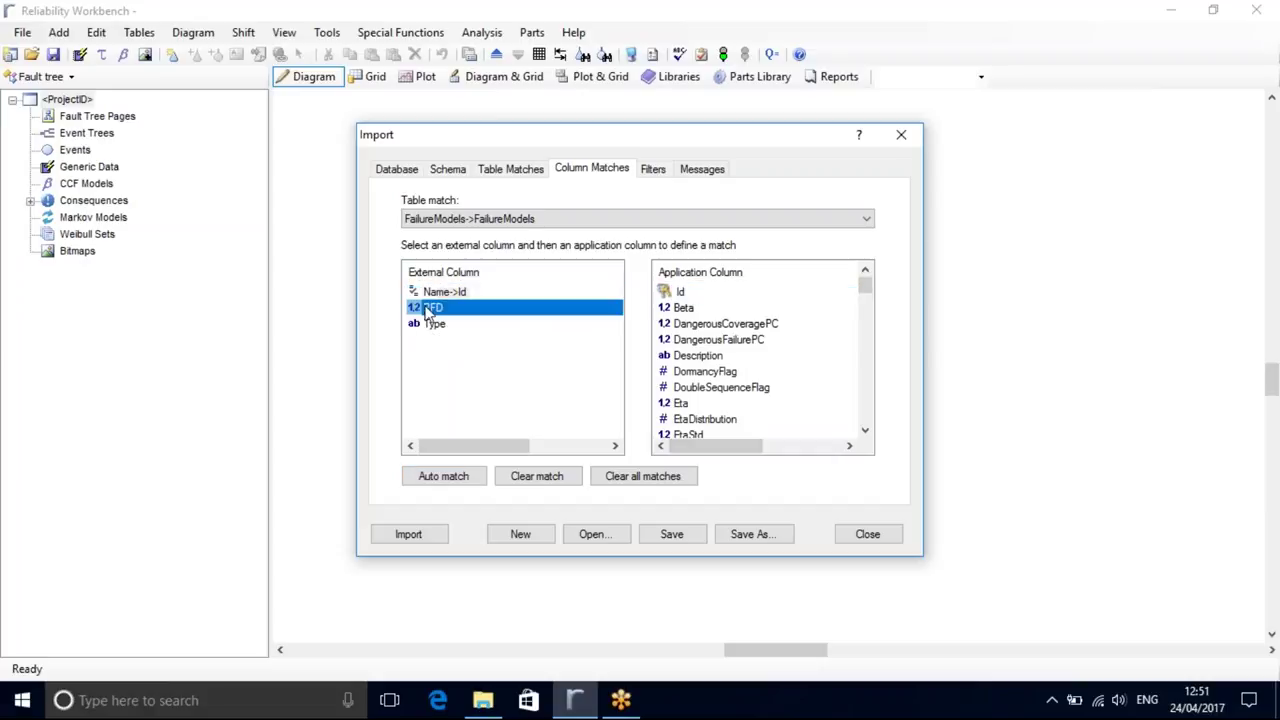
pyautogui.moveTo(866, 287); pyautogui.dragTo(865, 418)
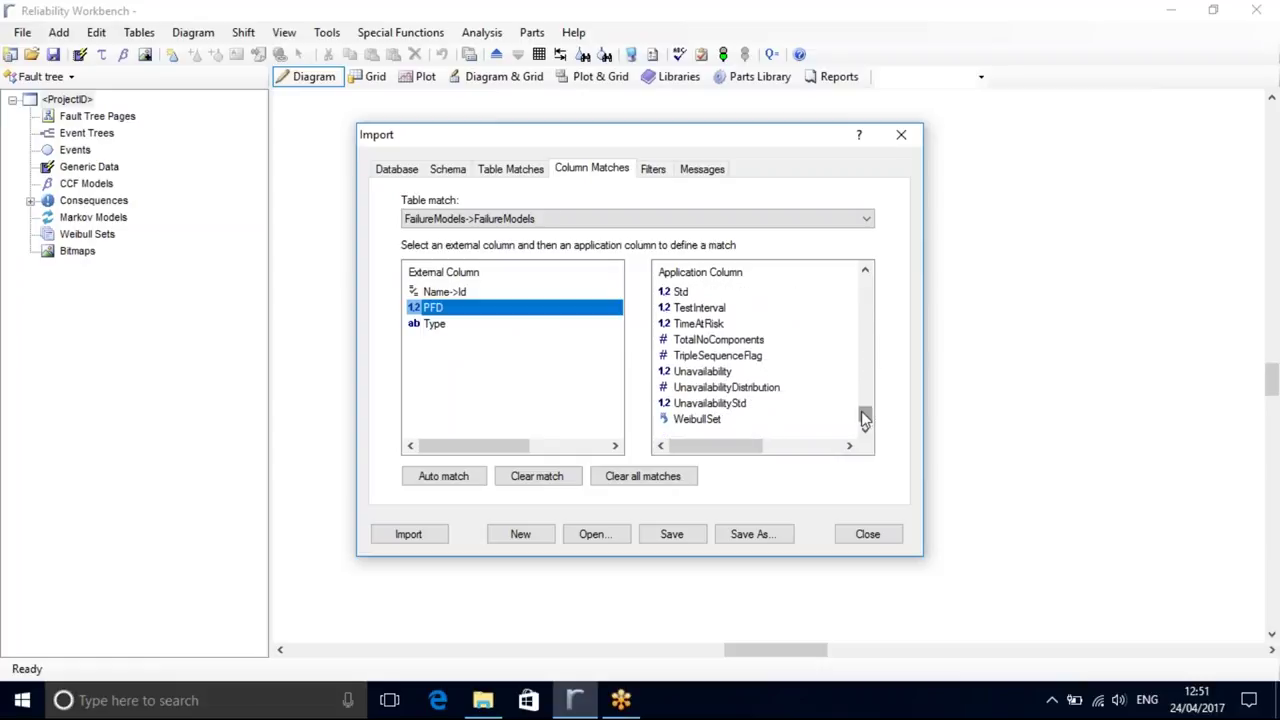
pyautogui.click(702, 374)
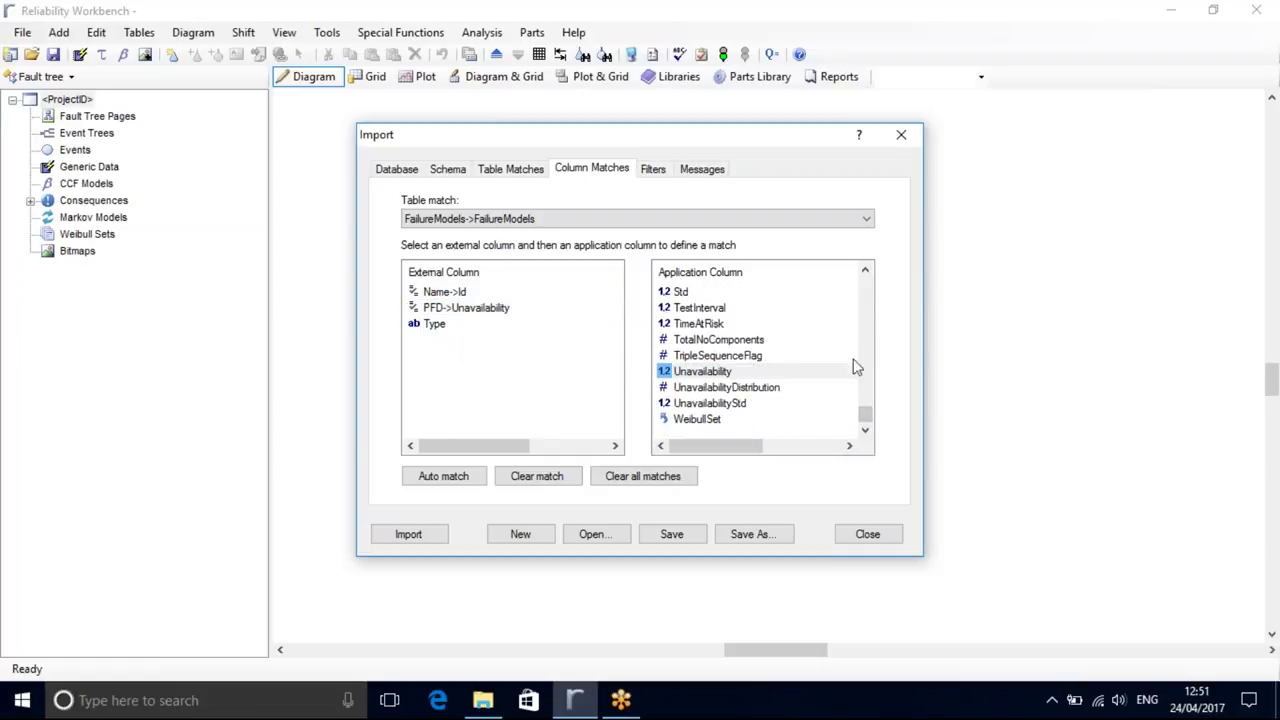
pyautogui.click(466, 326)
pyautogui.moveTo(866, 410); pyautogui.dragTo(866, 326)
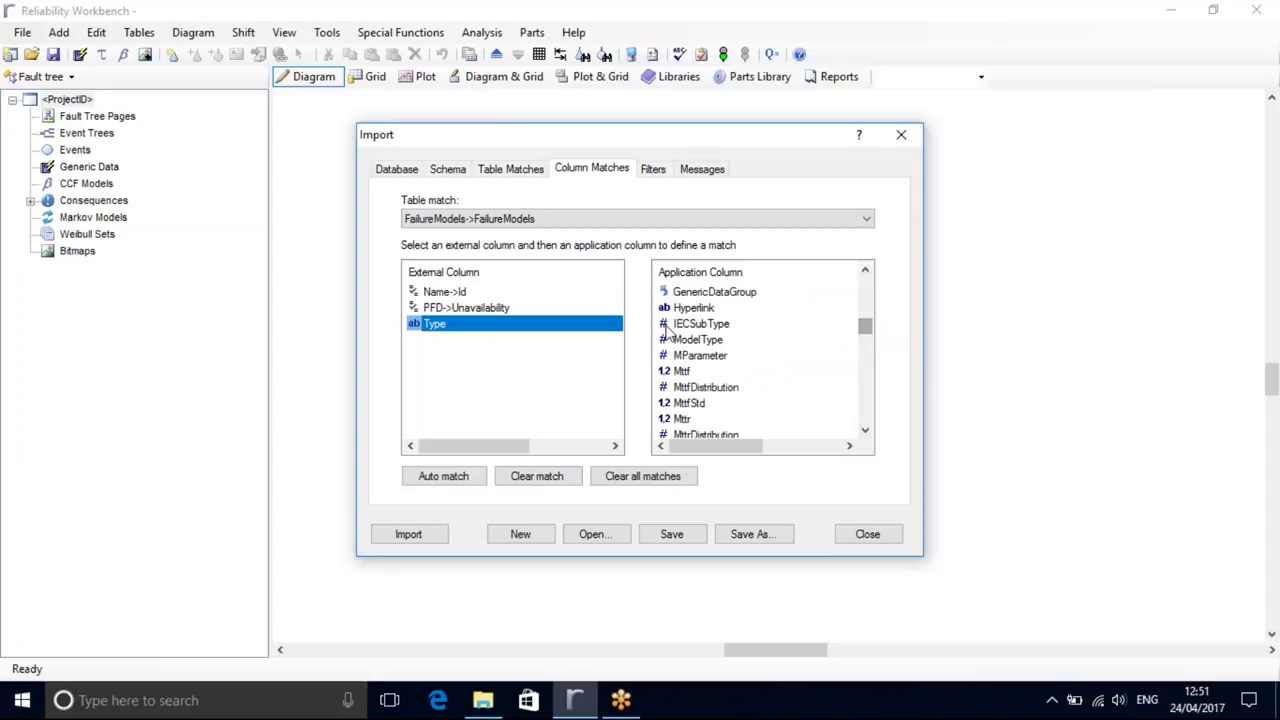
pyautogui.click(697, 340)
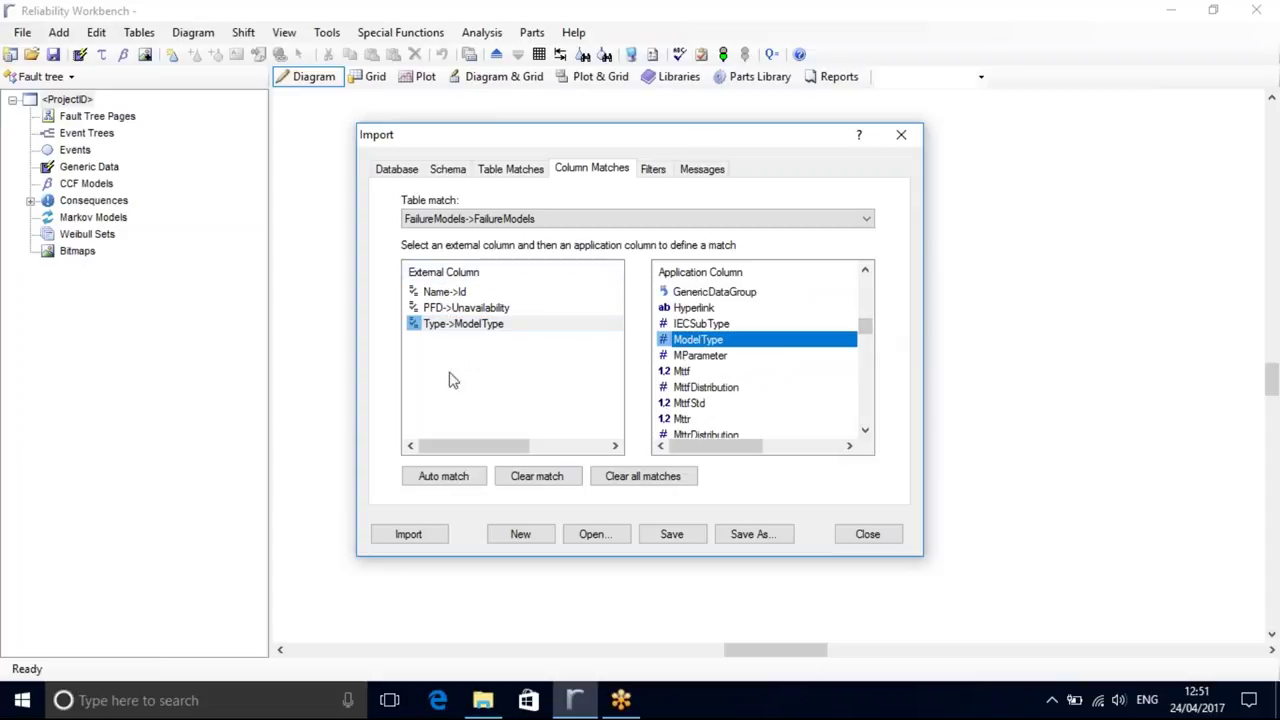
# - Run the import and save its settings as an import template named Model_Template
pyautogui.click(422, 537)
pyautogui.click(698, 423)
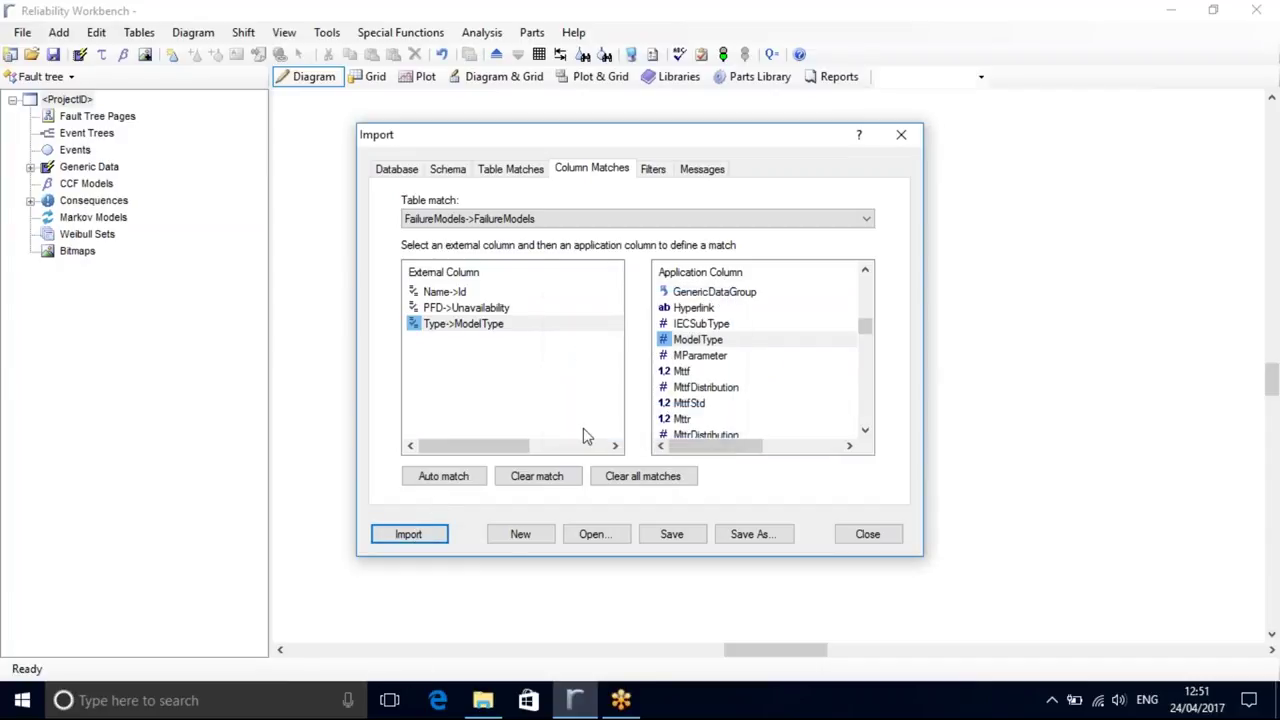
pyautogui.click(866, 534)
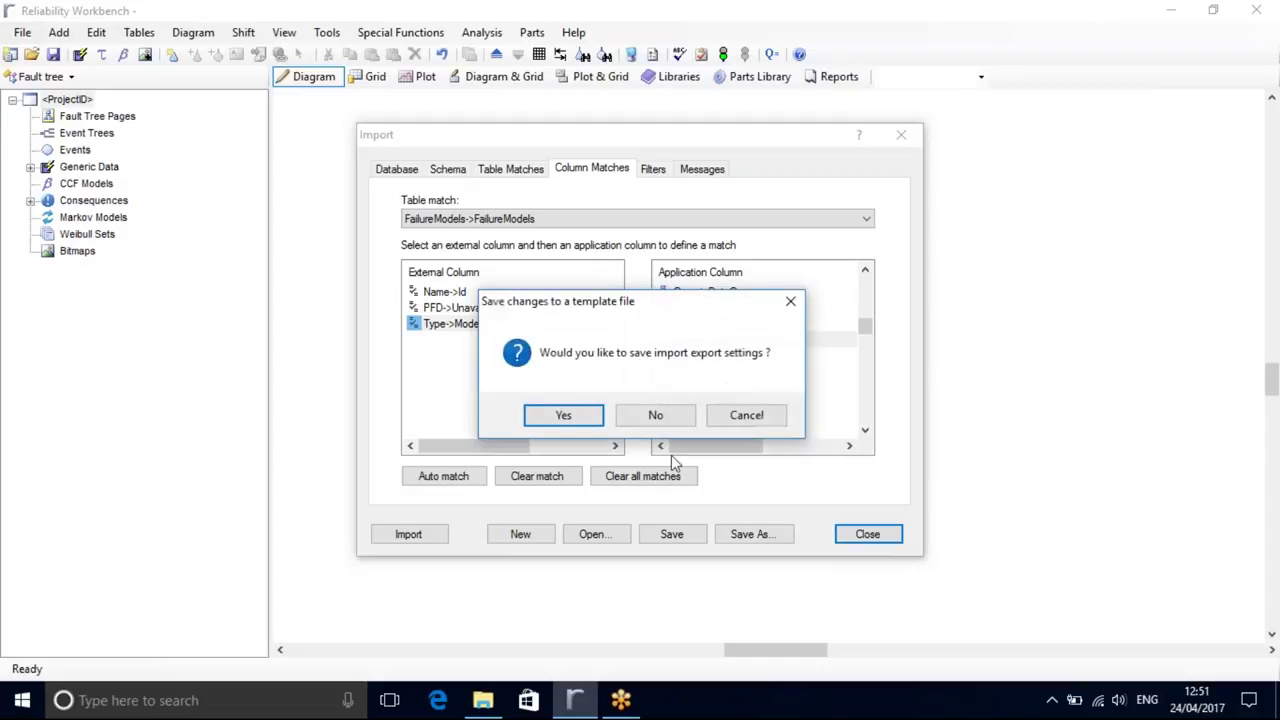
pyautogui.click(550, 418)
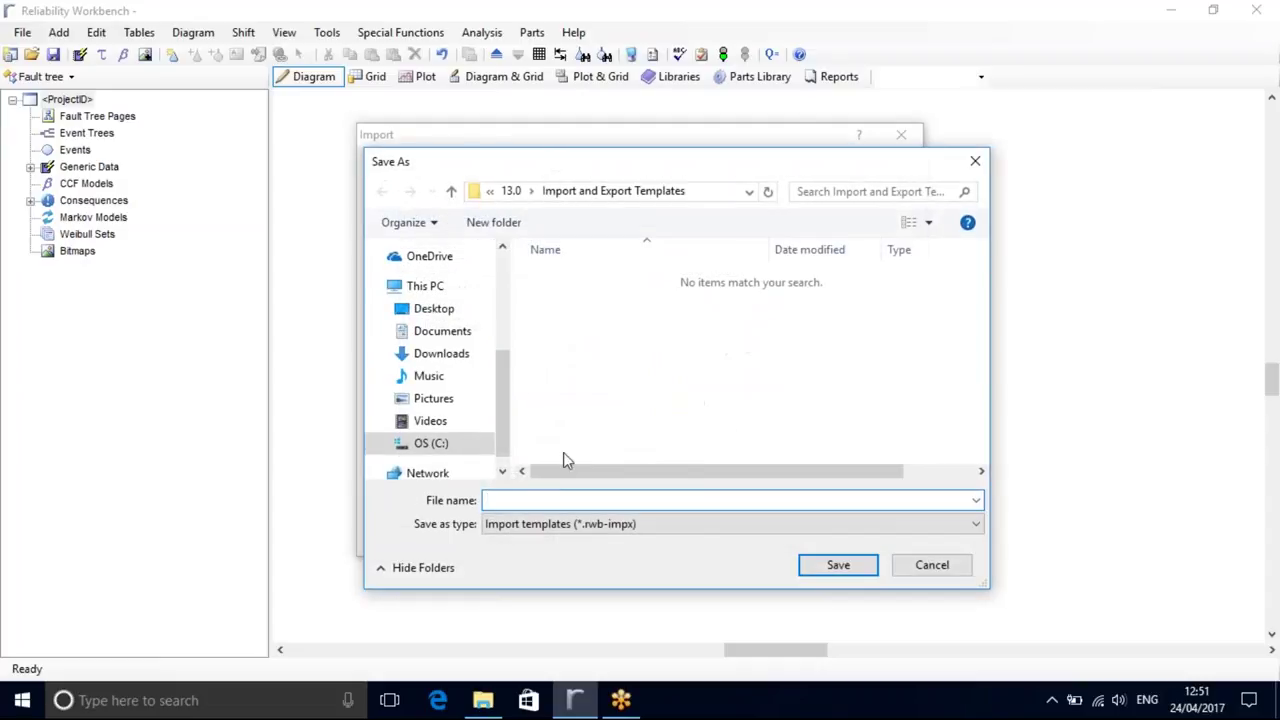
pyautogui.write('Model_Template')
pyautogui.click(832, 572)
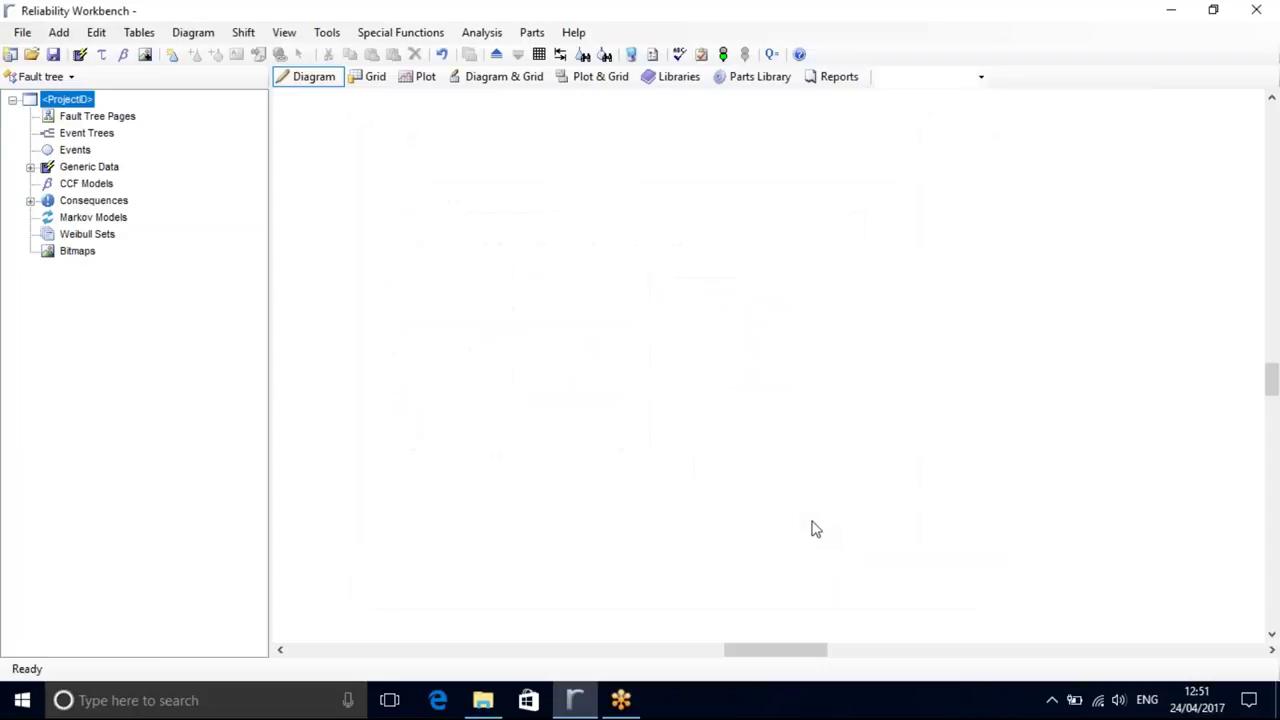
# - Inspect the model type and unavailability of the SAMPLE failure model under Generic Data
pyautogui.click(30, 167)
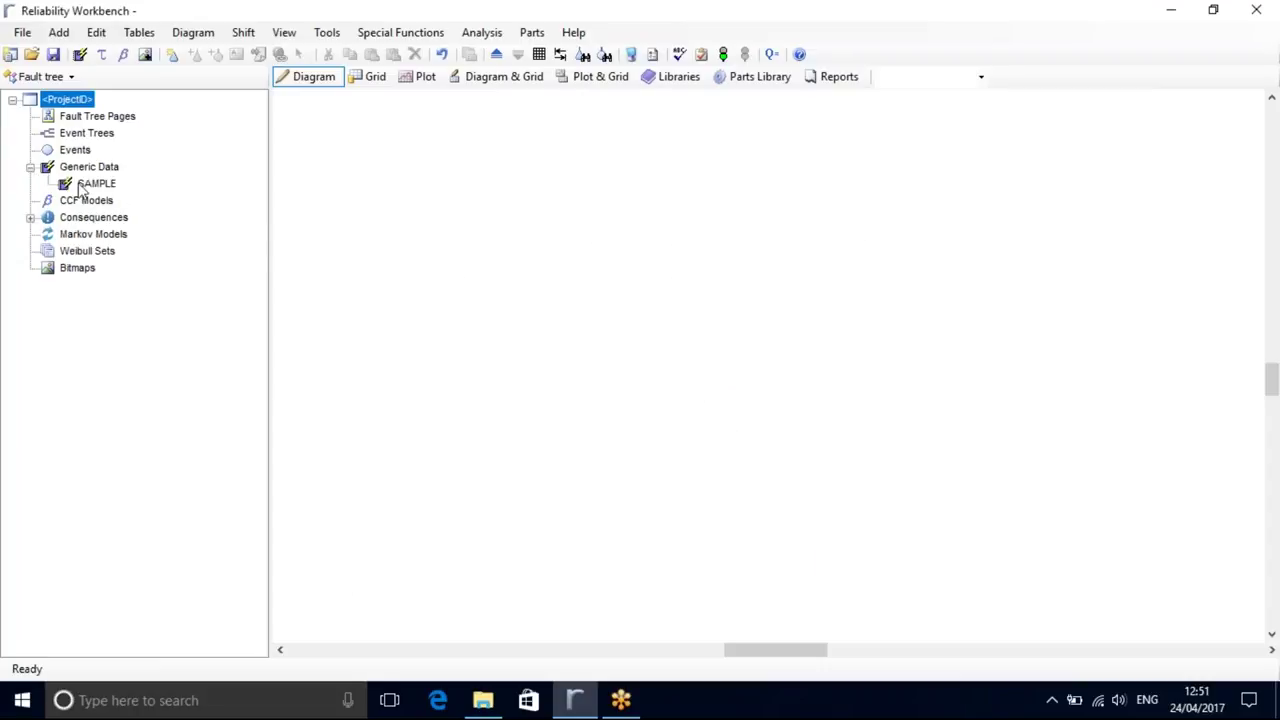
pyautogui.doubleClick(95, 184)
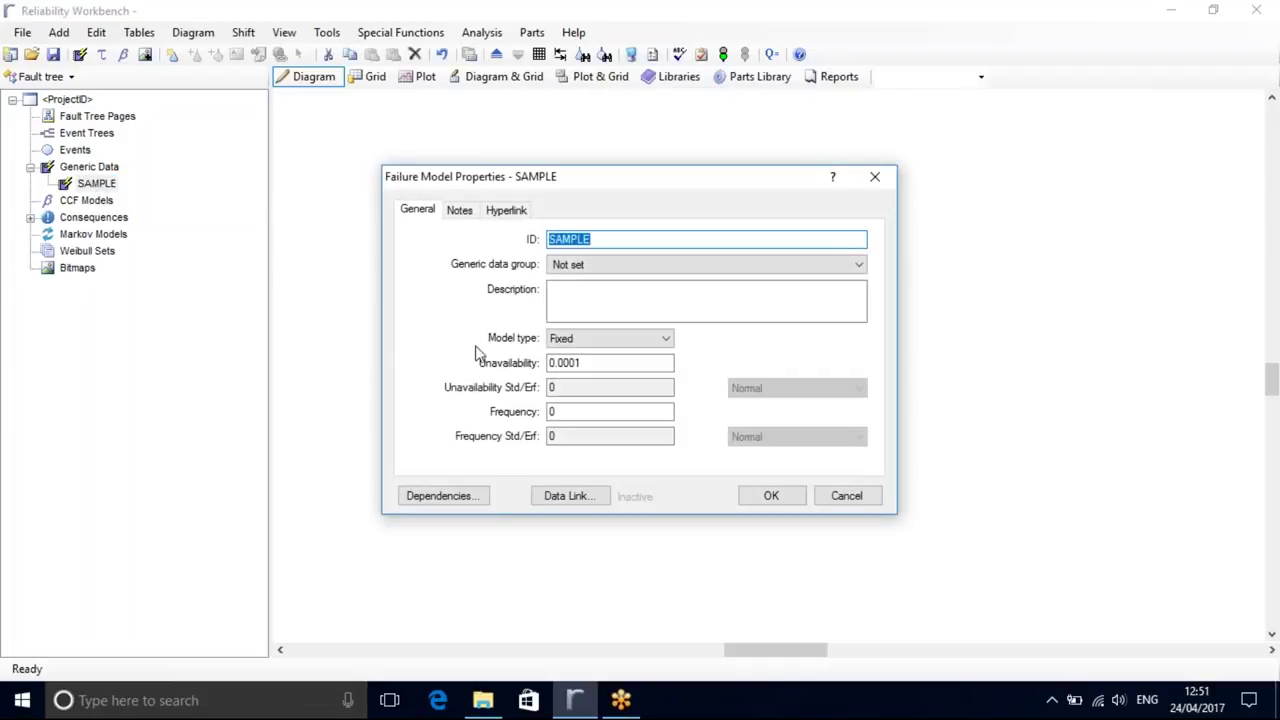
pyautogui.click(603, 366)
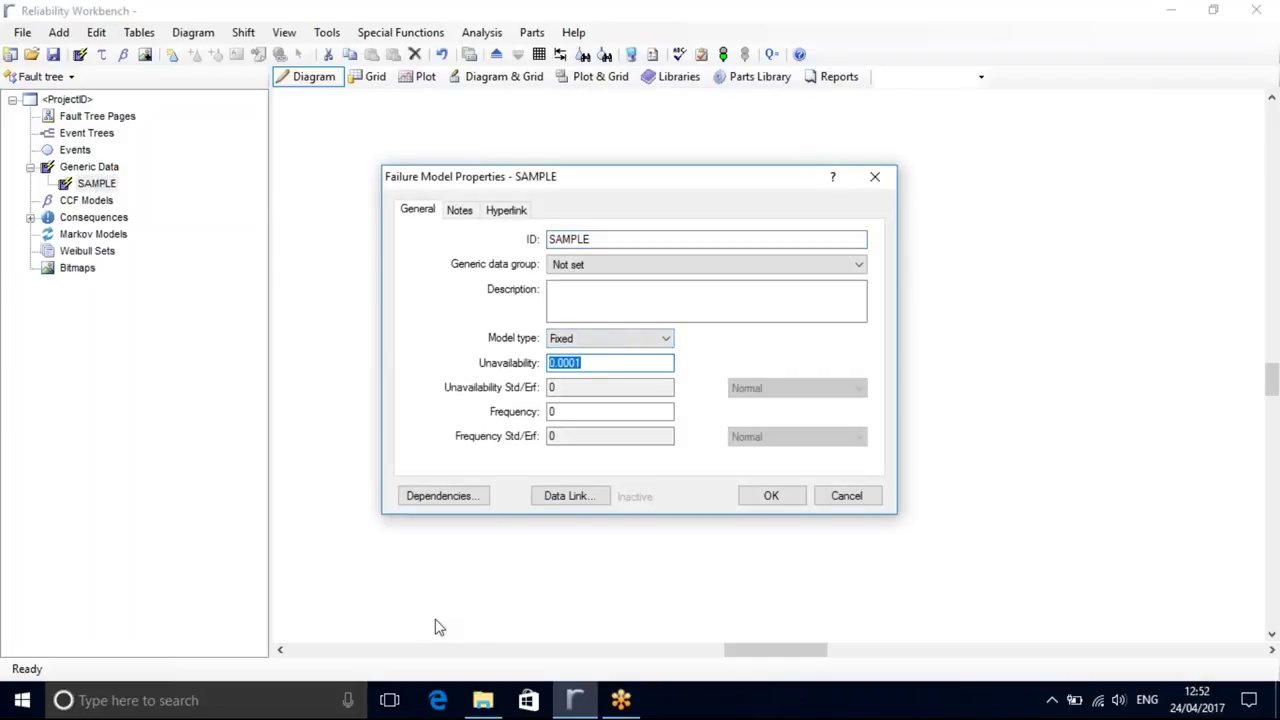
pyautogui.click(888, 180)
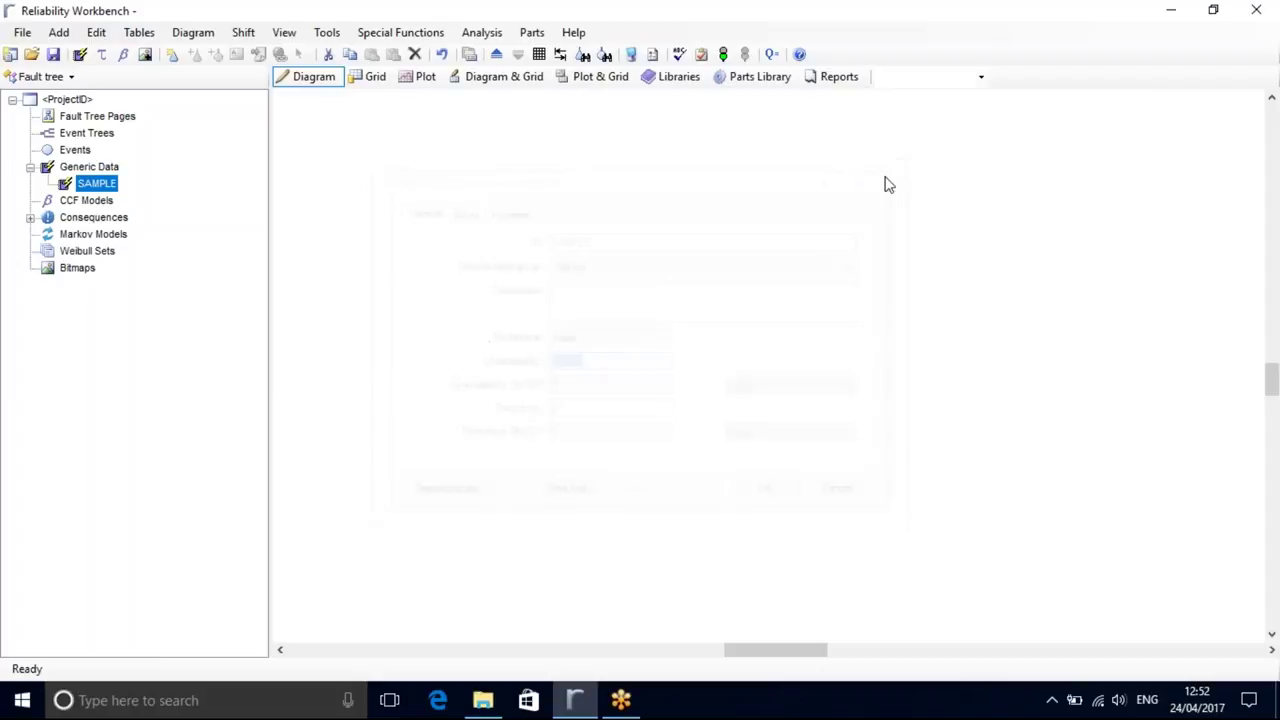
# - Add a row with SAMPLE2, Fixed and 0.00002 in A3:C3 of the model_240416 workbook in Excel, and save it on closing
pyautogui.click(488, 700)
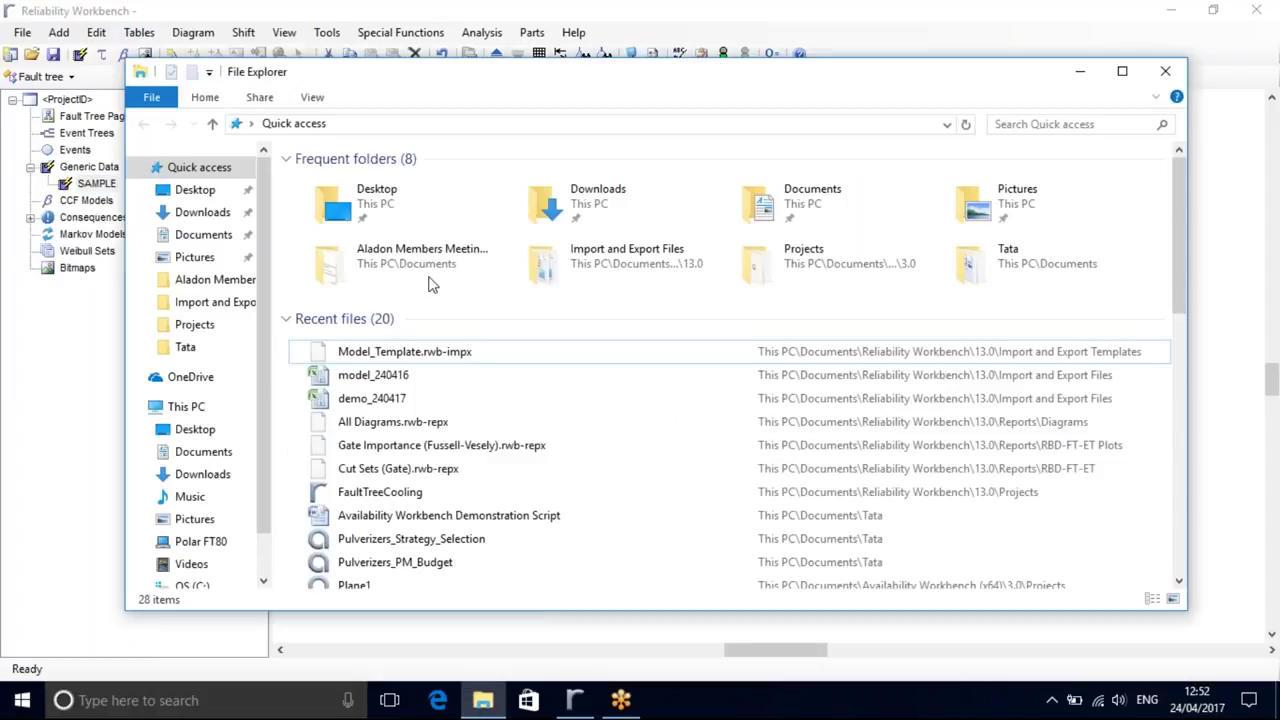
pyautogui.doubleClick(378, 376)
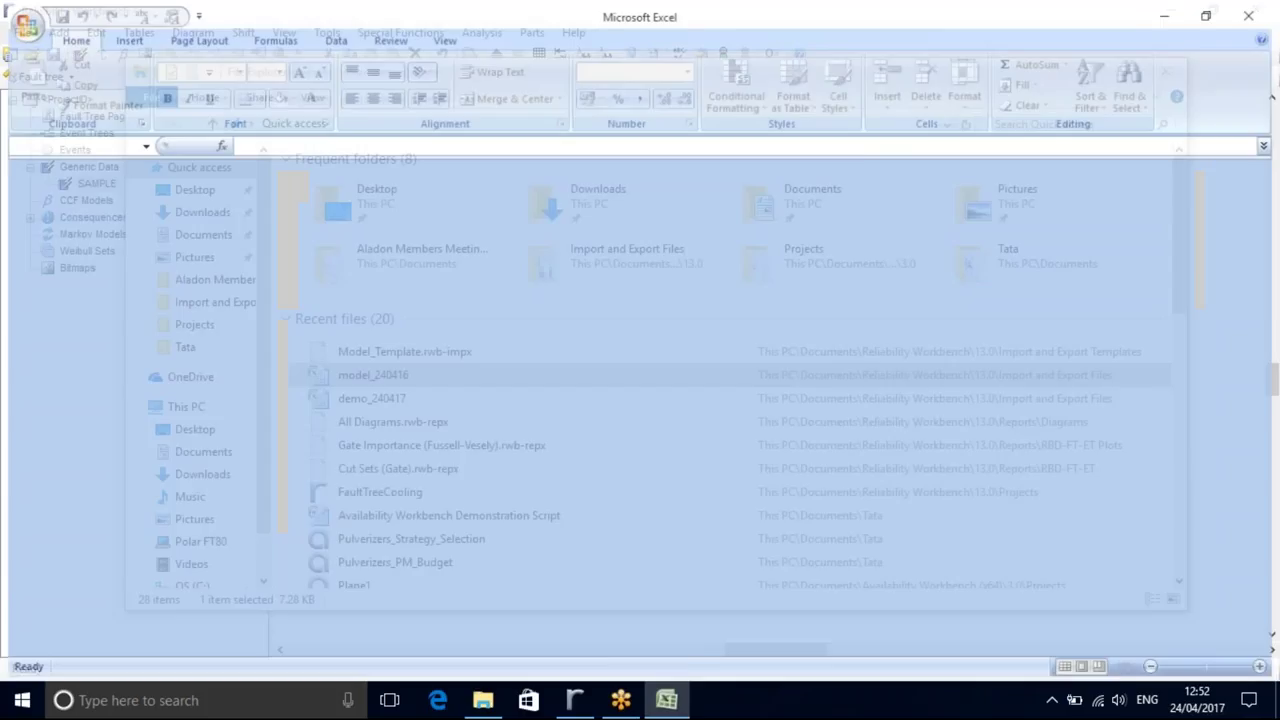
pyautogui.click(68, 224)
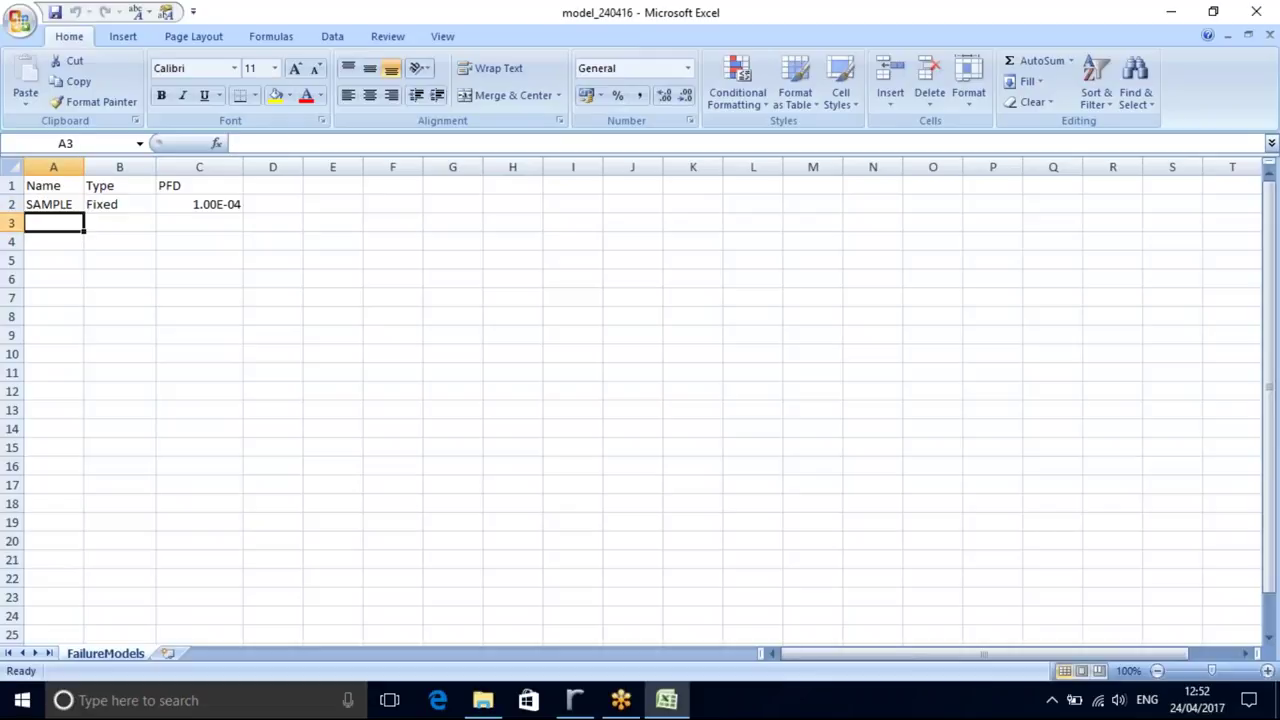
pyautogui.write('SAMPLE2')
pyautogui.press('Tab')
pyautogui.write('F')
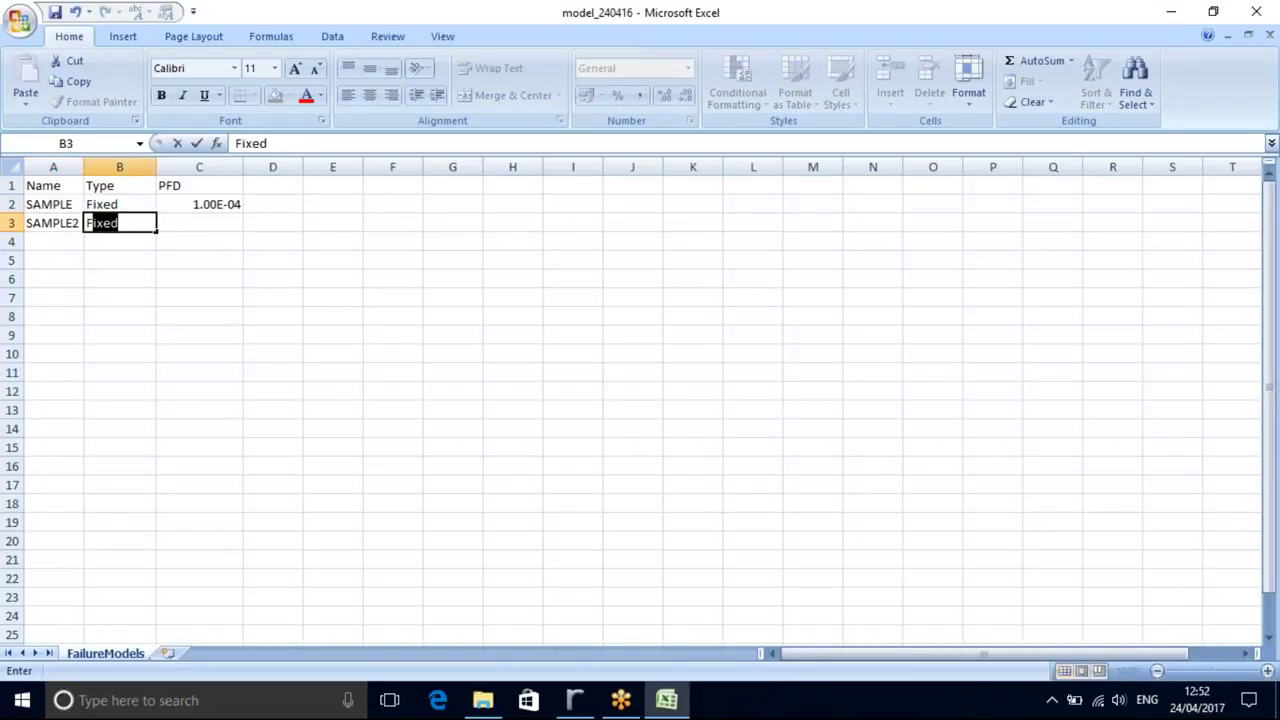
pyautogui.press('Tab')
pyautogui.write('0.000')
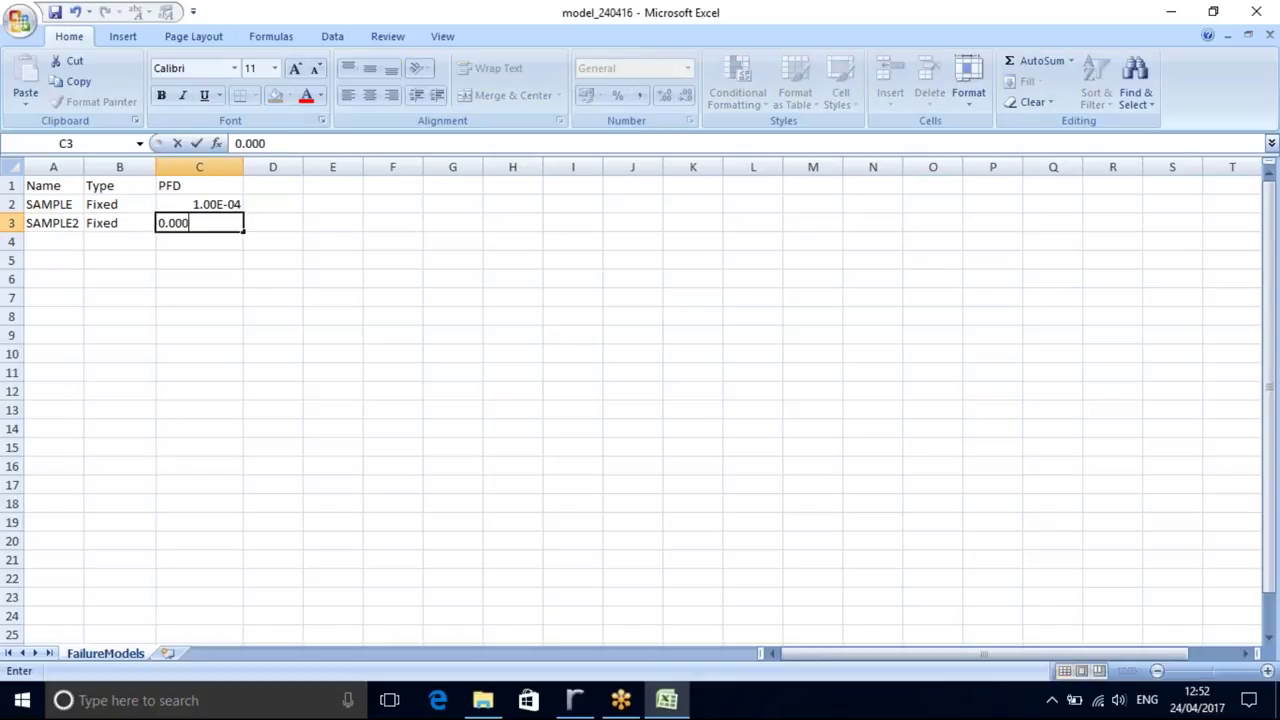
pyautogui.moveTo(199, 391); pyautogui.dragTo(199, 410)
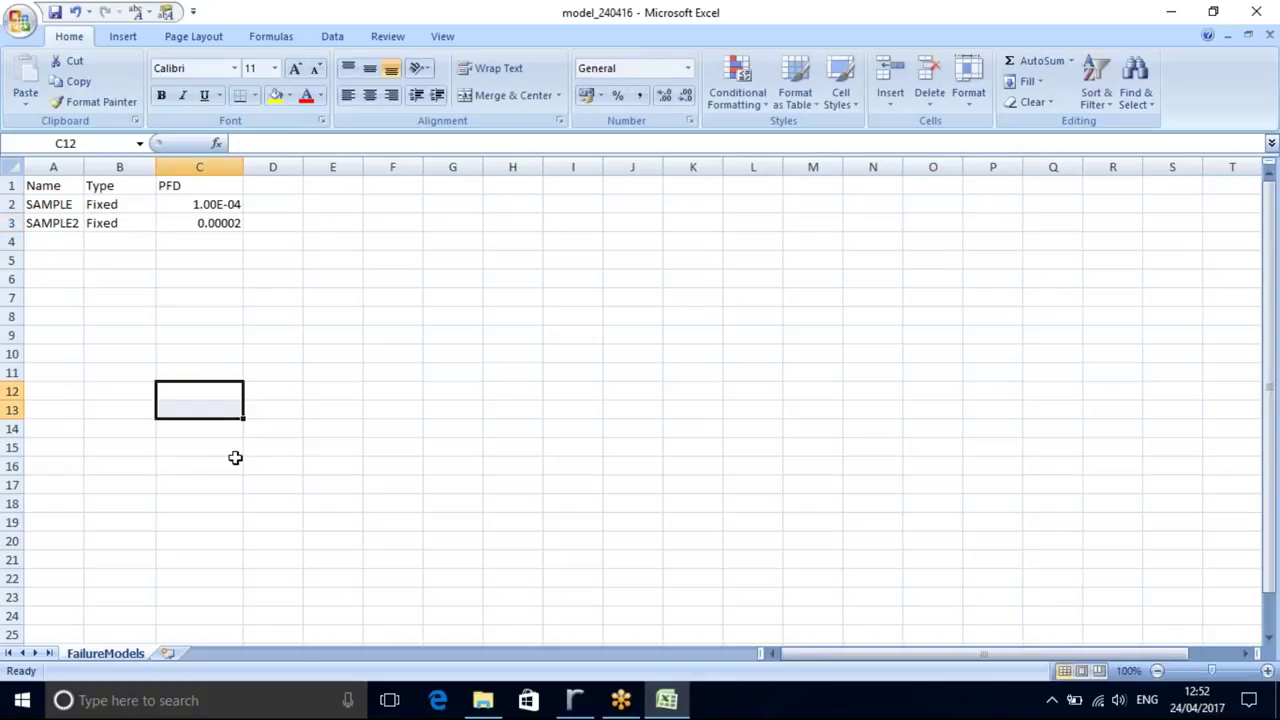
pyautogui.click(1252, 12)
pyautogui.click(196, 18)
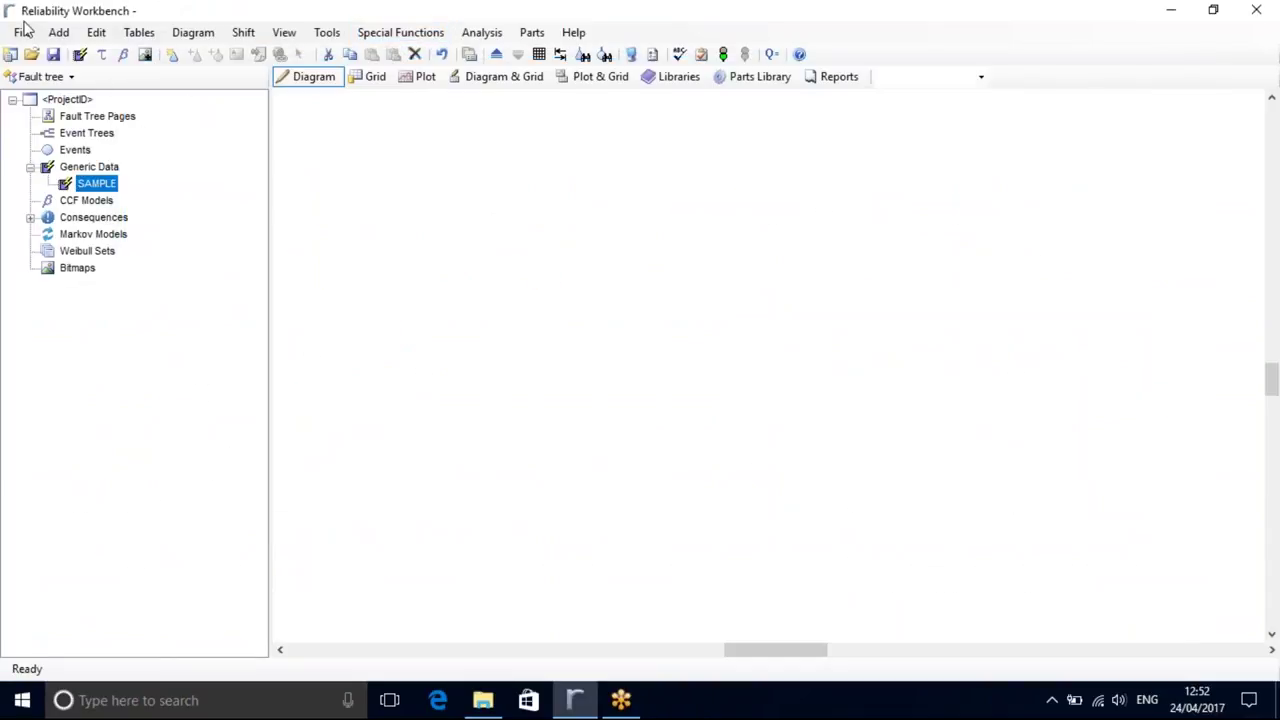
# - Import the updated workbook with the saved import settings and inspect the SAMPLE2 failure model's properties
pyautogui.click(22, 32)
pyautogui.click(57, 317)
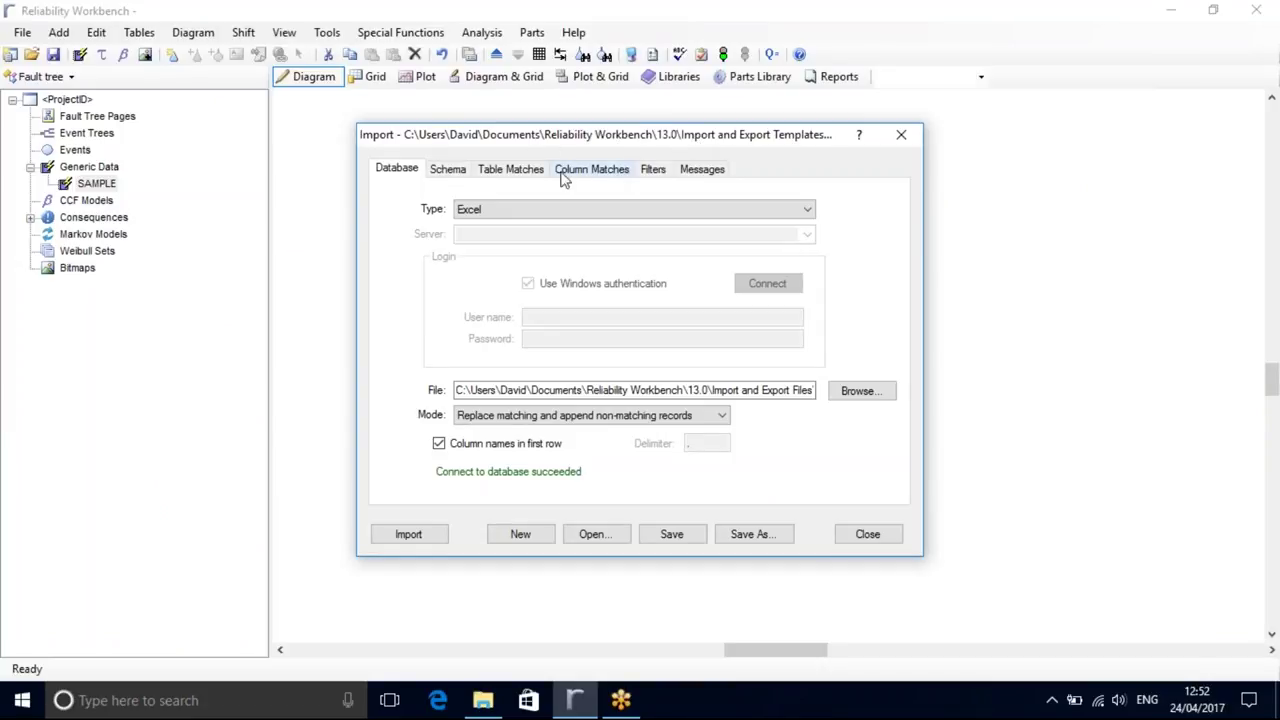
pyautogui.click(409, 534)
pyautogui.click(673, 415)
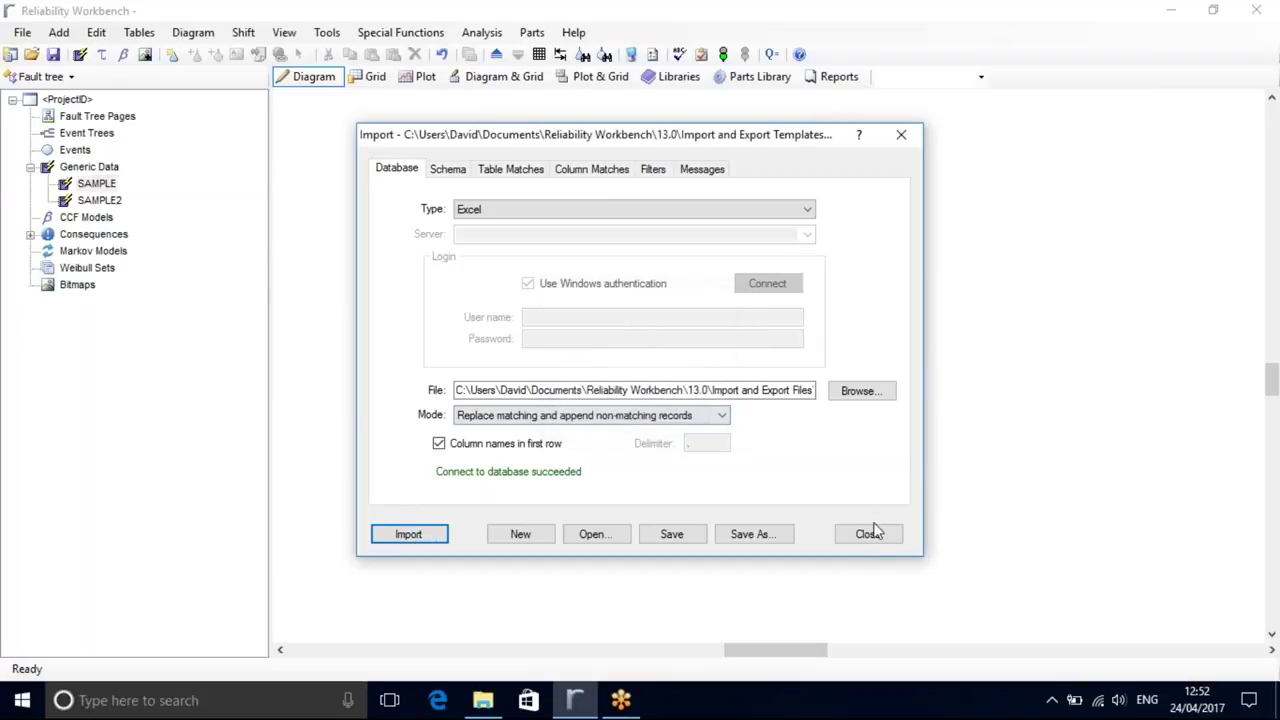
pyautogui.click(868, 534)
pyautogui.doubleClick(113, 201)
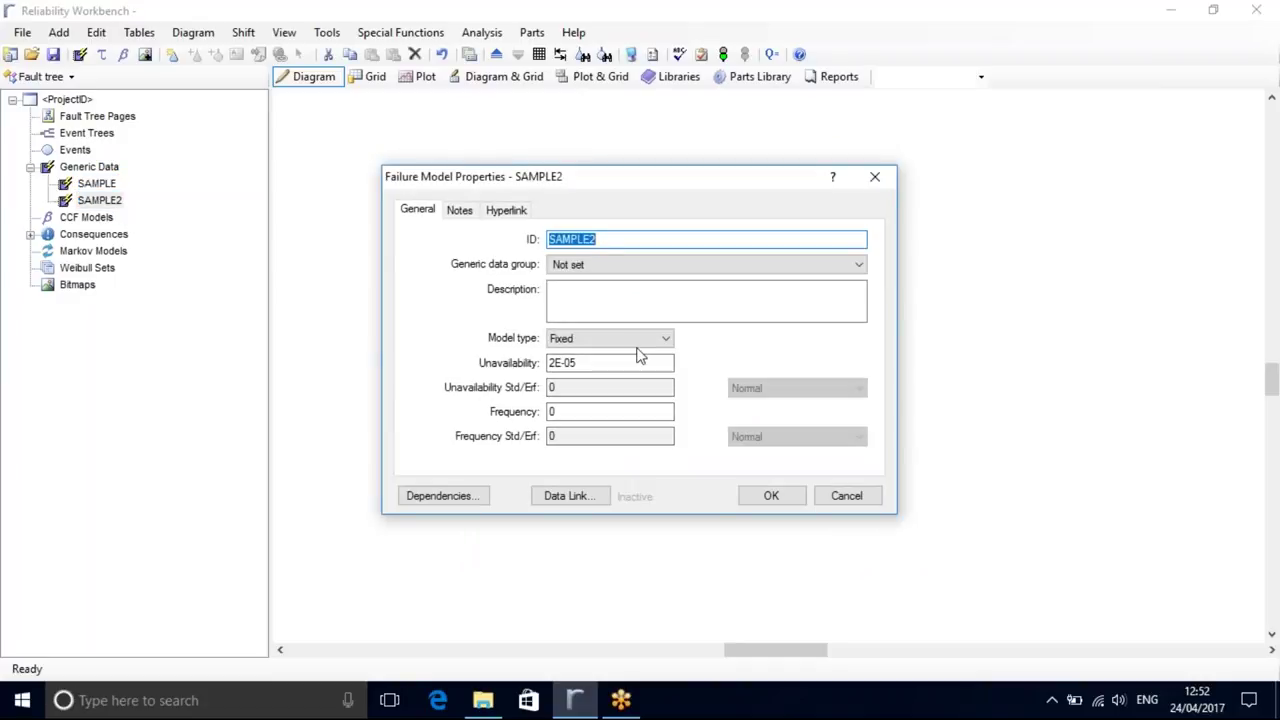
pyautogui.click(889, 178)
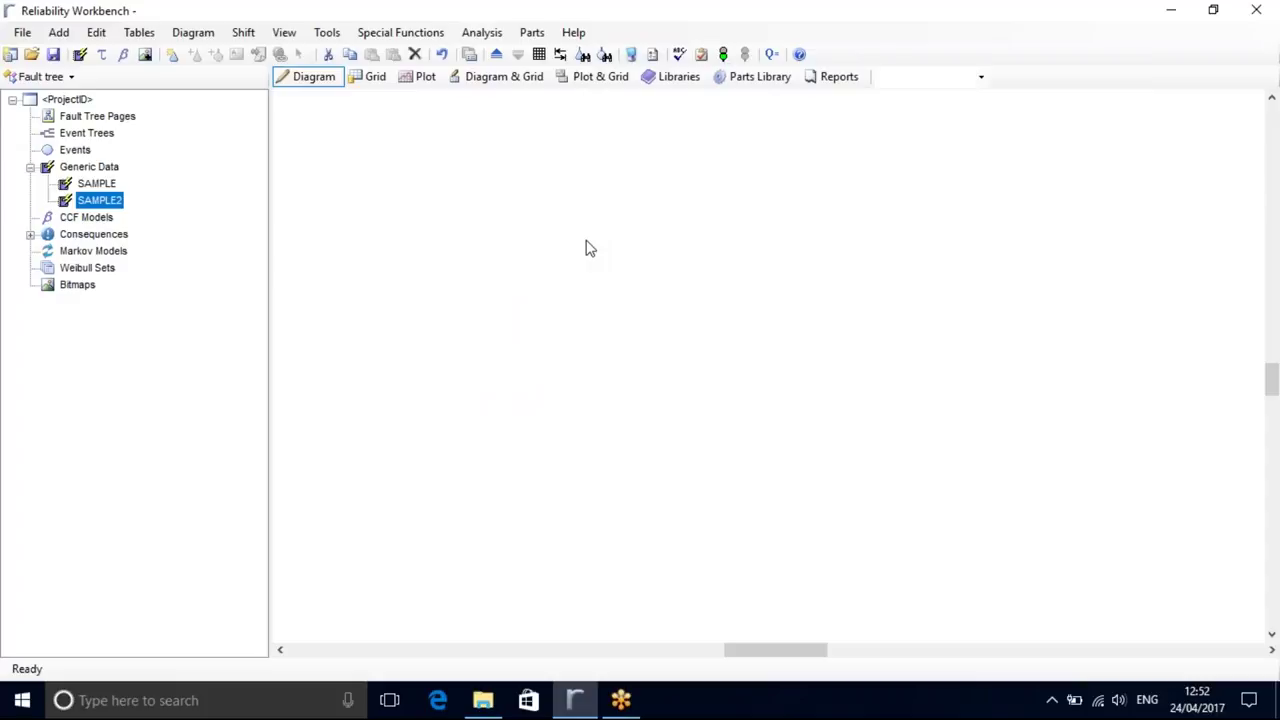
# - Reopen the model_240416 workbook in Excel to review the Type and PFD columns, and return to Reliability Workbench
pyautogui.click(483, 700)
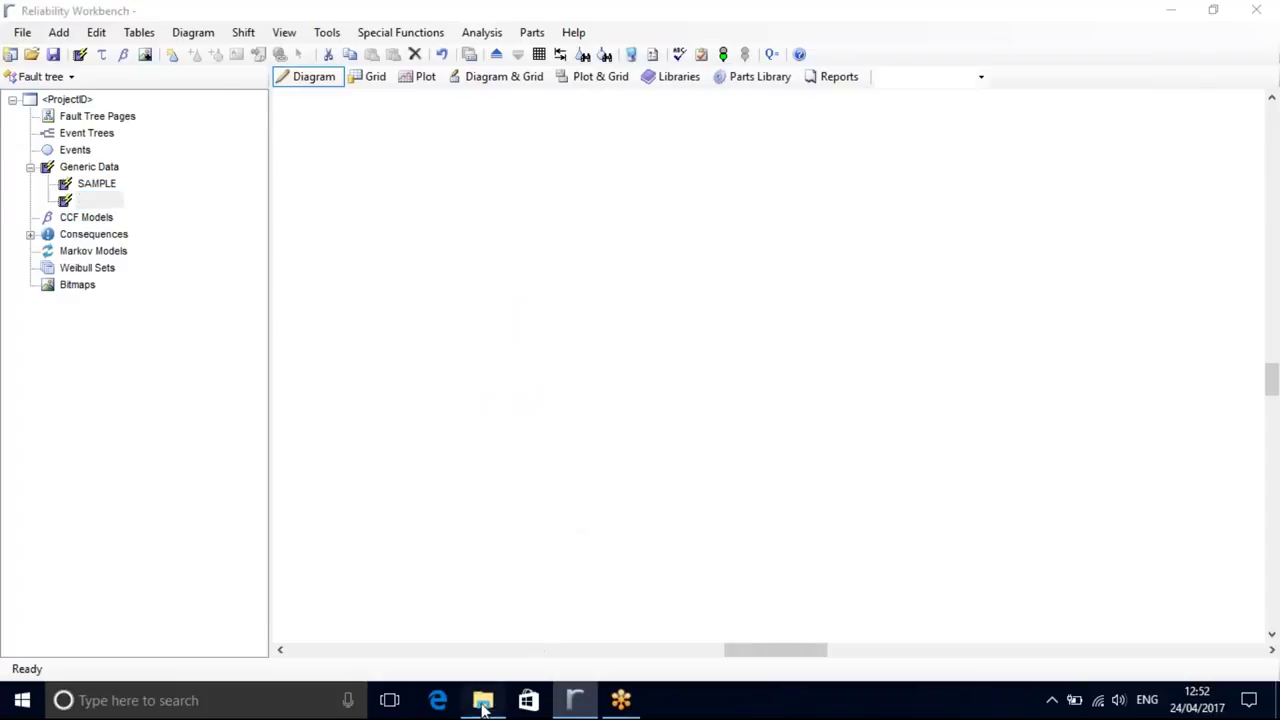
pyautogui.doubleClick(352, 360)
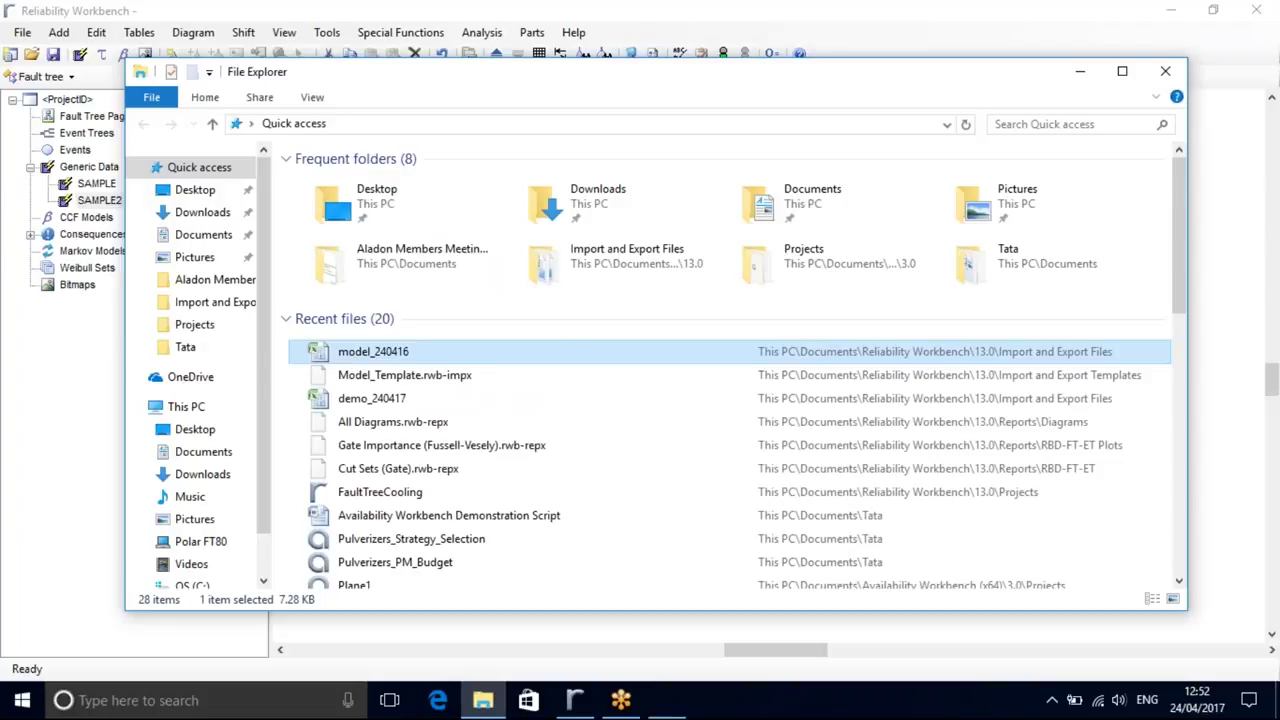
pyautogui.moveTo(127, 189); pyautogui.dragTo(131, 220)
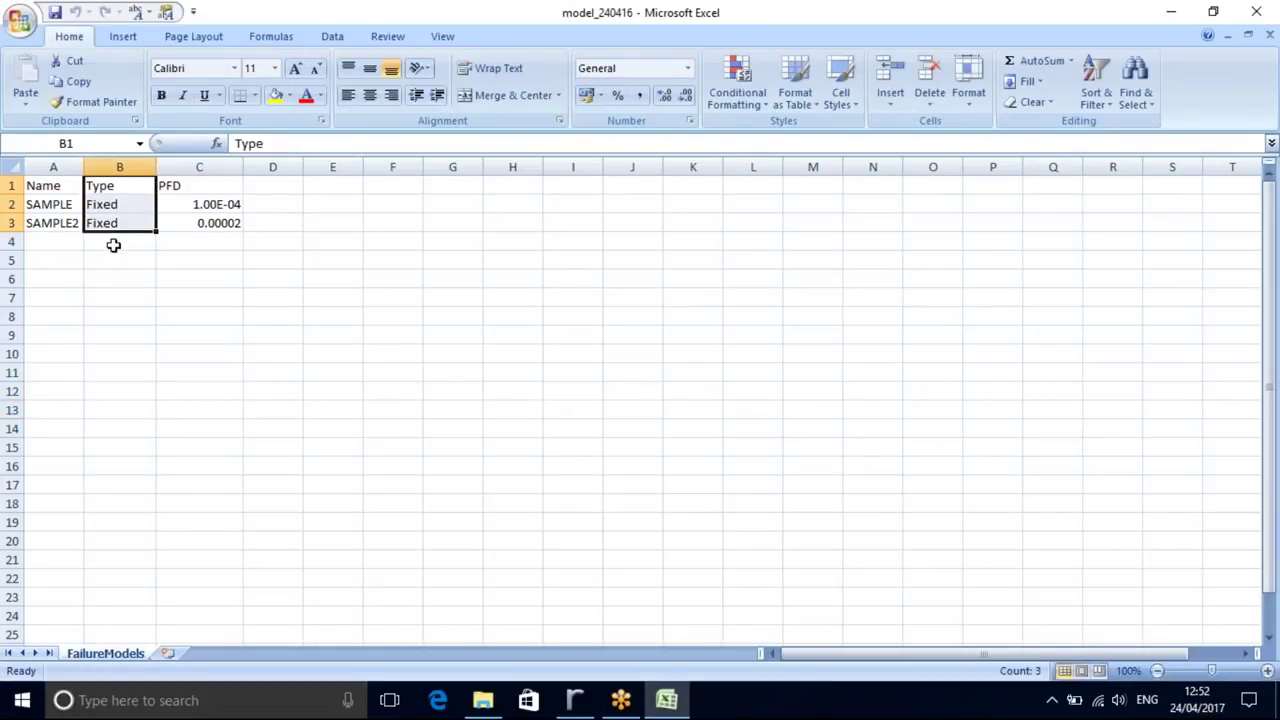
pyautogui.moveTo(224, 190); pyautogui.dragTo(220, 223)
pyautogui.moveTo(109, 186); pyautogui.dragTo(112, 229)
pyautogui.moveTo(132, 198); pyautogui.dragTo(106, 222)
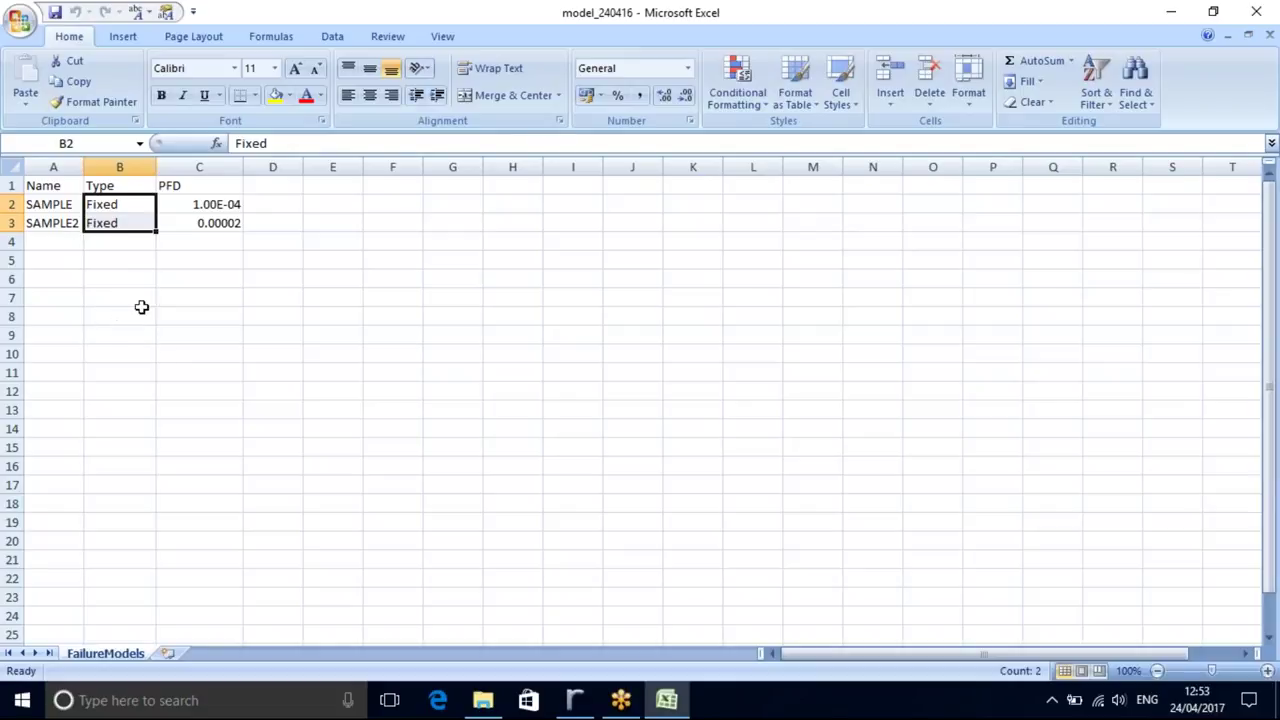
pyautogui.click(1260, 14)
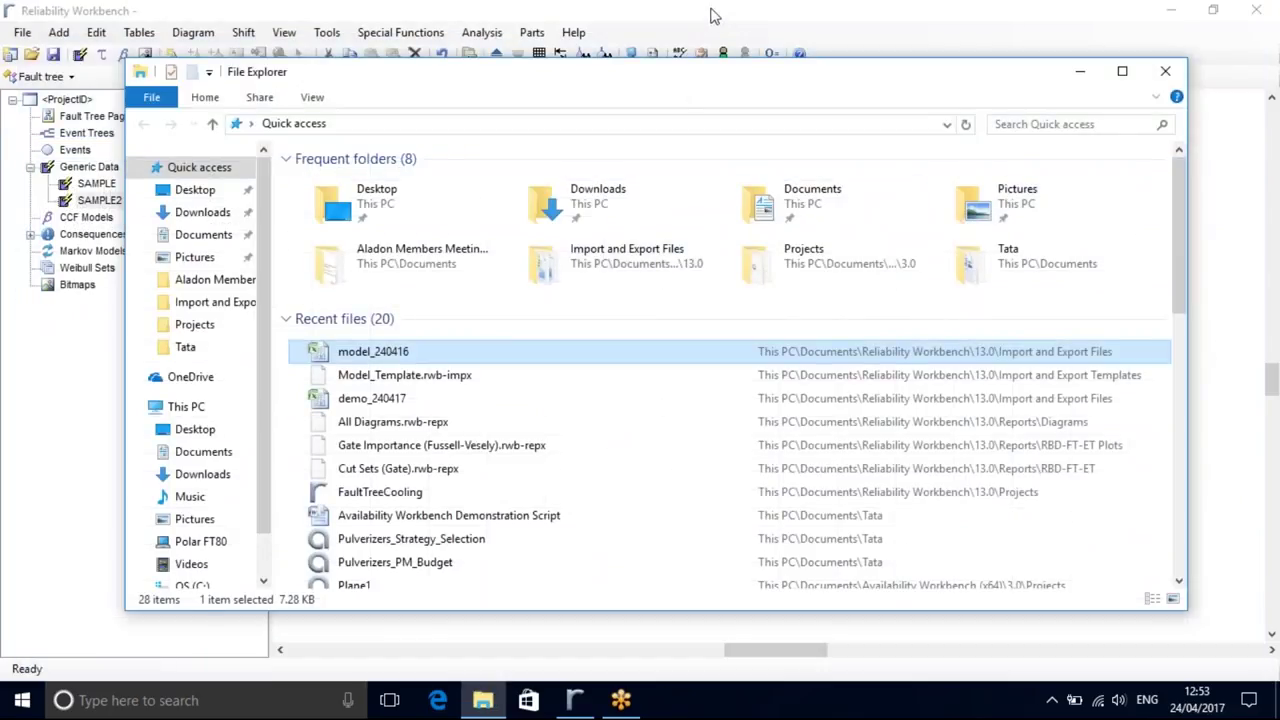
pyautogui.click(715, 14)
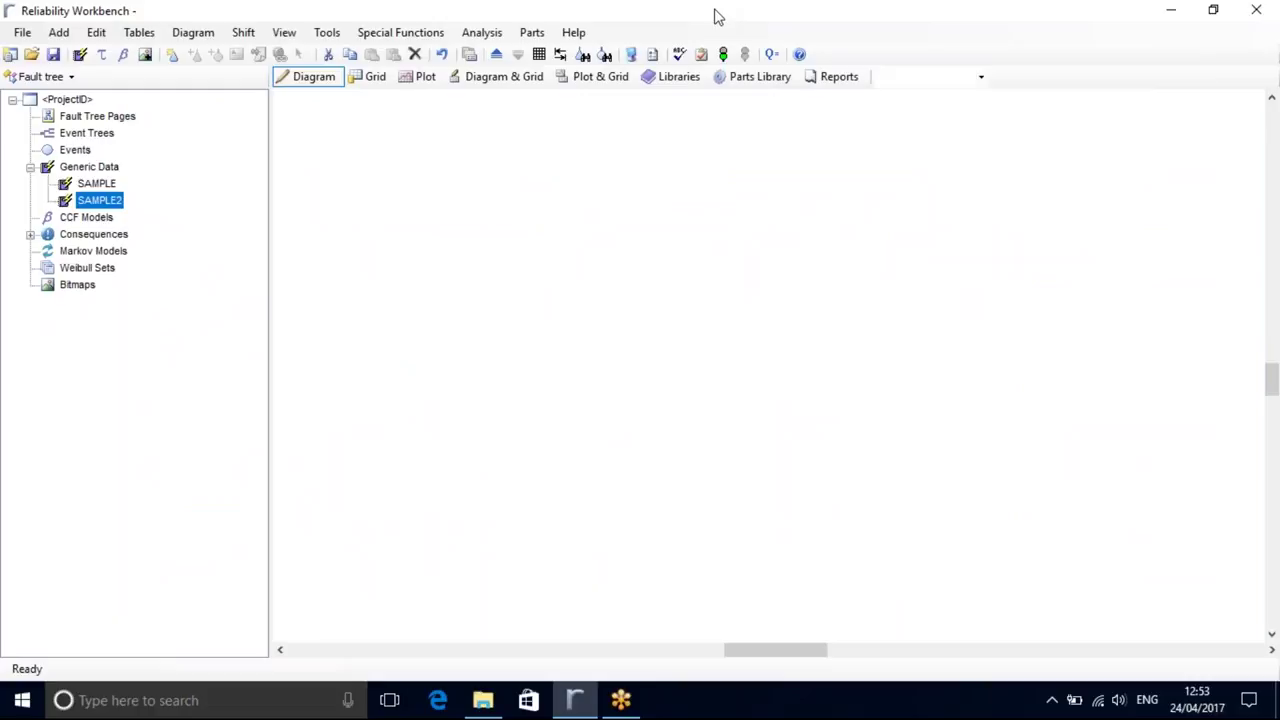